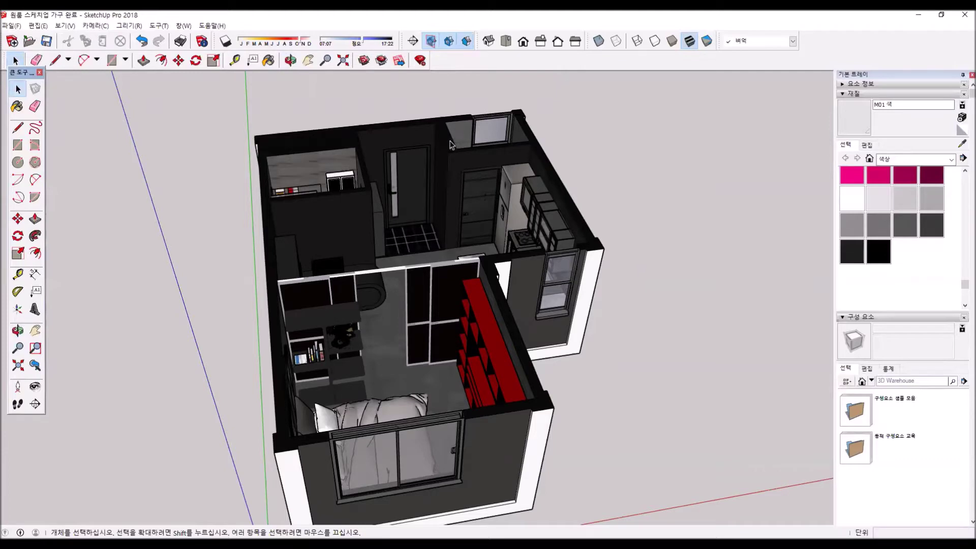
Step: Orbit and zoom around the room model to look steeply down into the bedroom
middle_drag(540, 361, 377, 264)
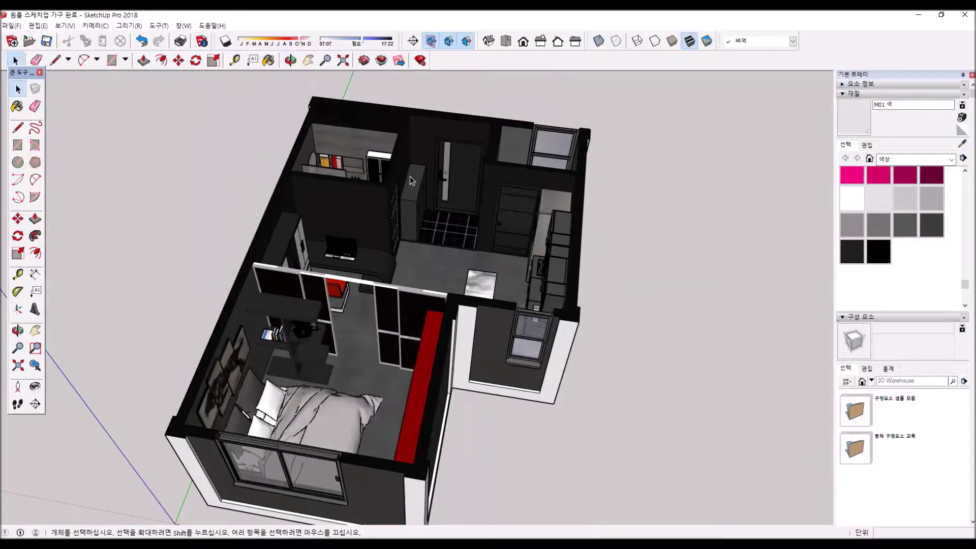
middle_drag(341, 352, 114, 291)
scroll(355, 367, up, 5)
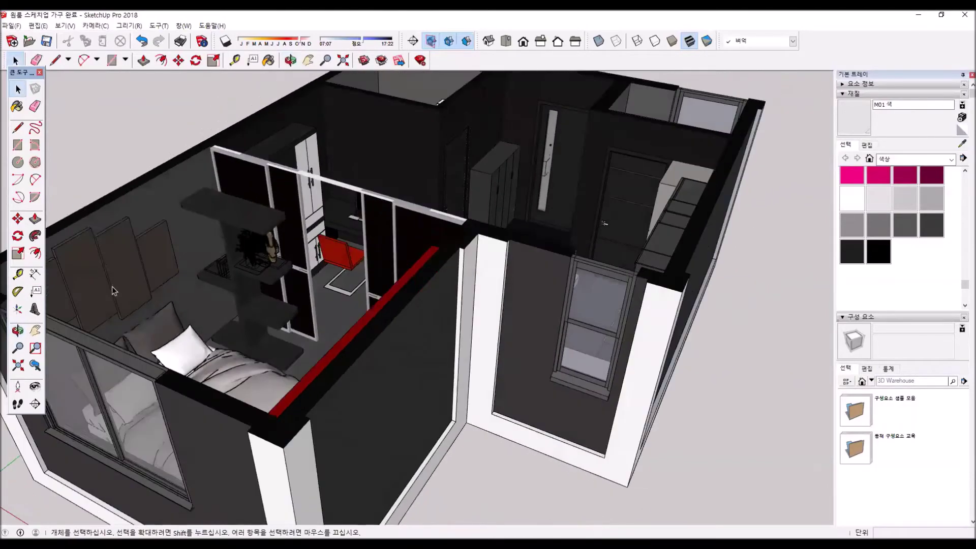
scroll(112, 288, up, 5)
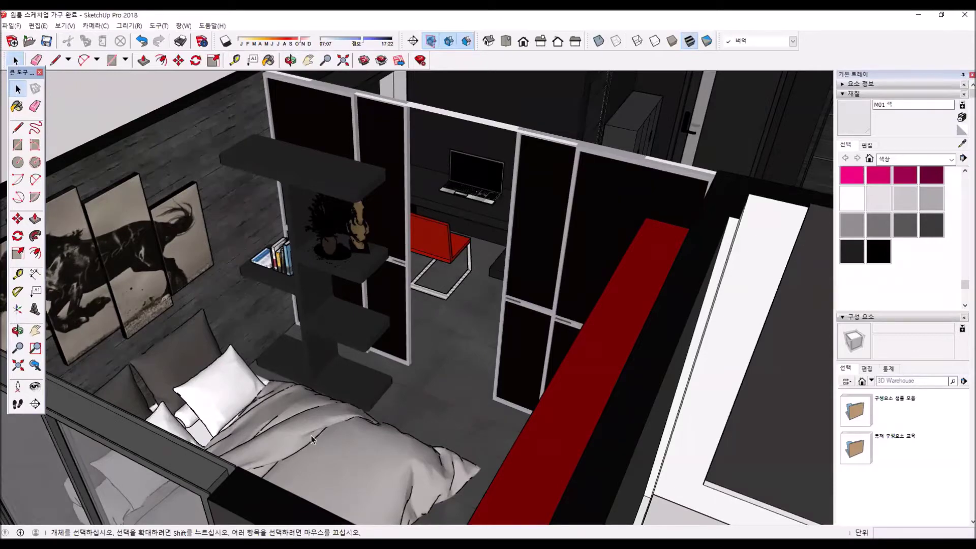
middle_drag(385, 368, 762, 402)
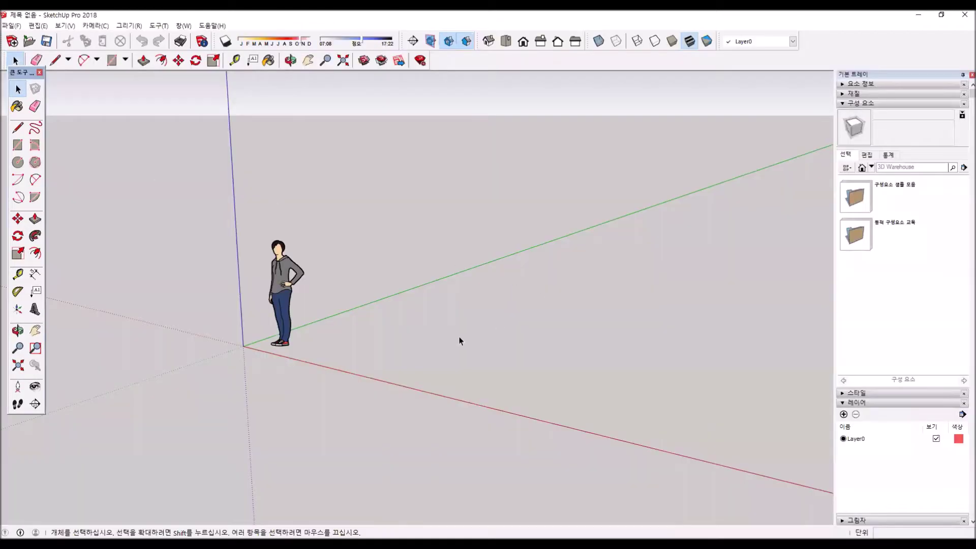
Step: Delete the default person figure and toggle the Layers and Entity Info panels
click(282, 298)
key(Delete)
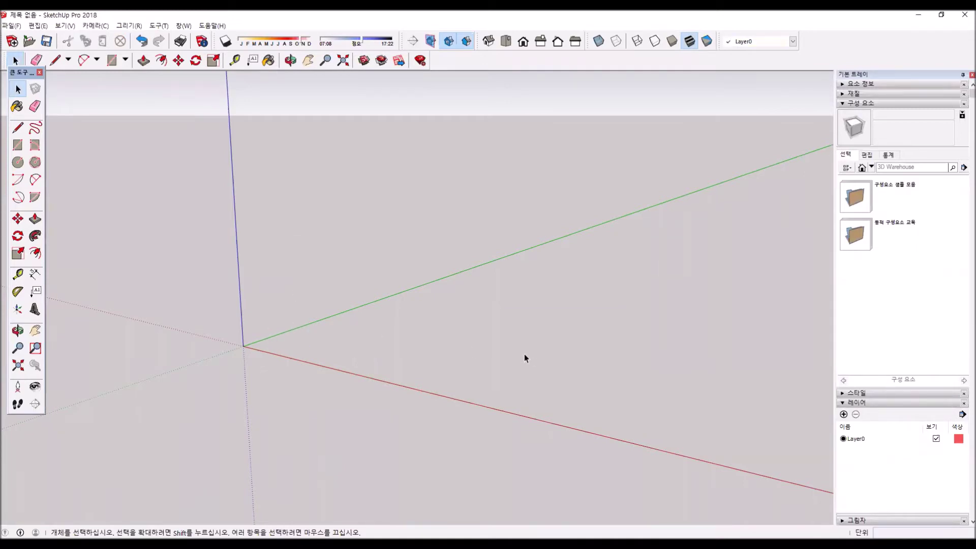
click(881, 403)
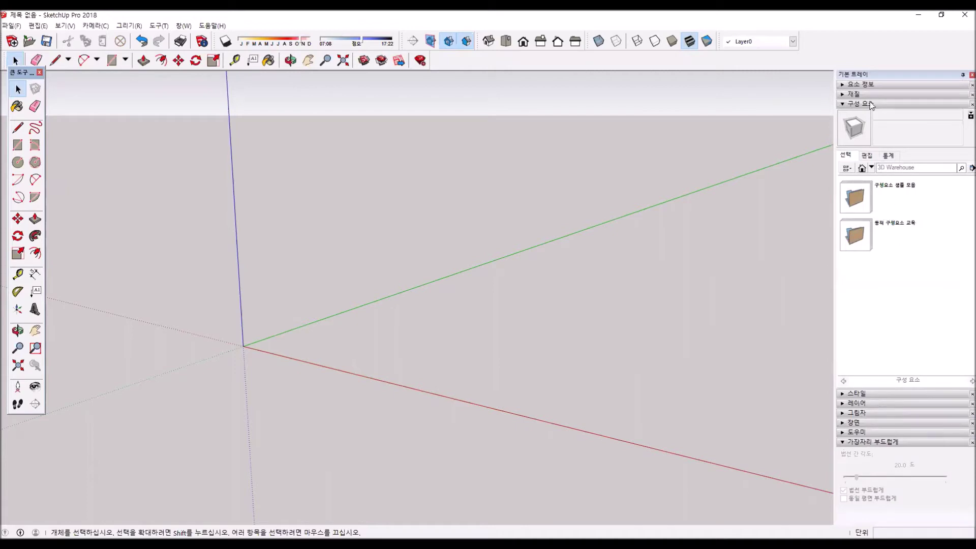
click(870, 85)
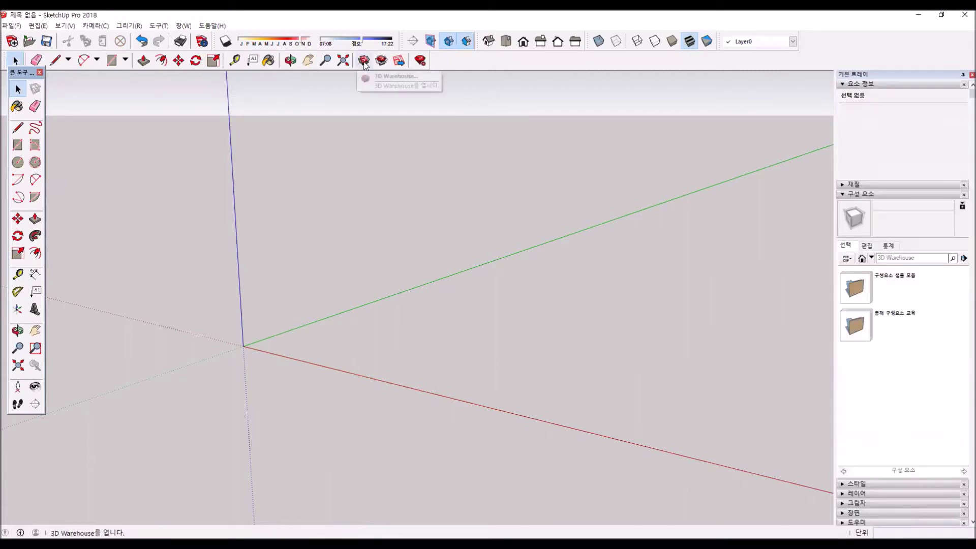
Step: Open 3D Warehouse, view its sign-in options, and close it
click(364, 64)
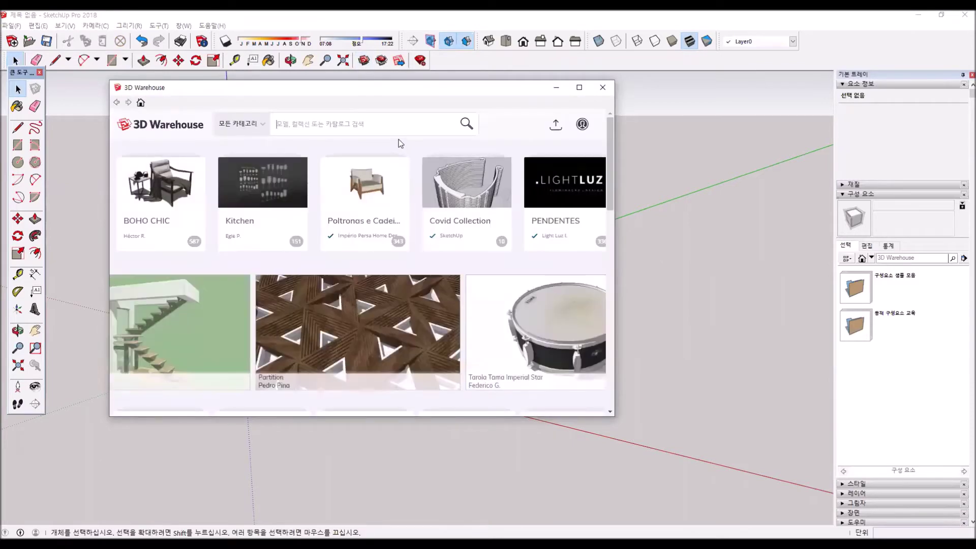
click(582, 125)
click(601, 89)
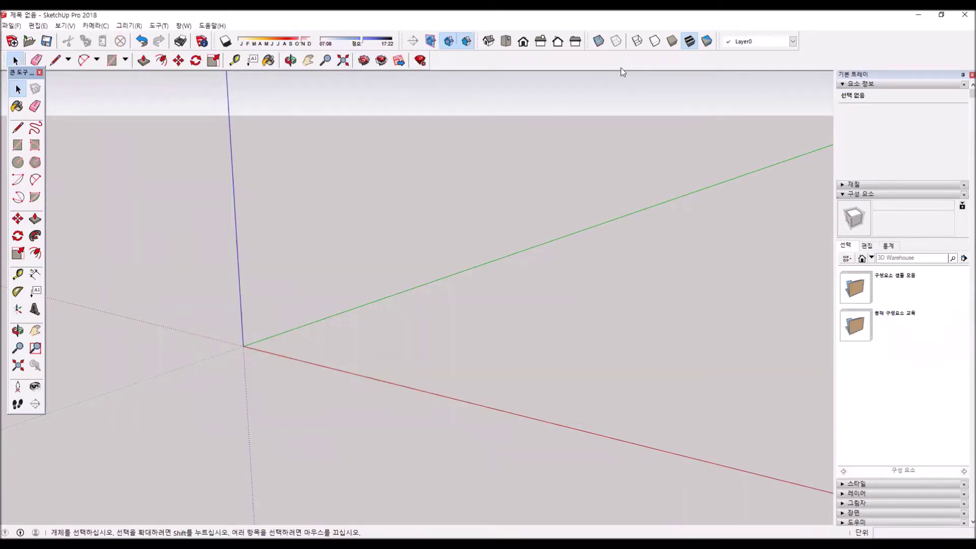
Step: Undock the Default Tray and expand the Components browser, ready for a search
drag(875, 75, 873, 64)
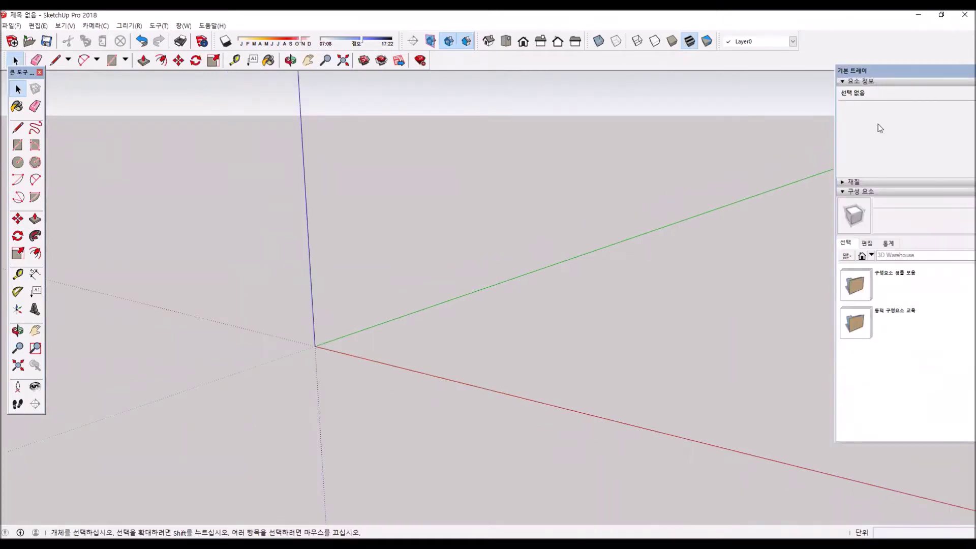
click(877, 82)
click(876, 102)
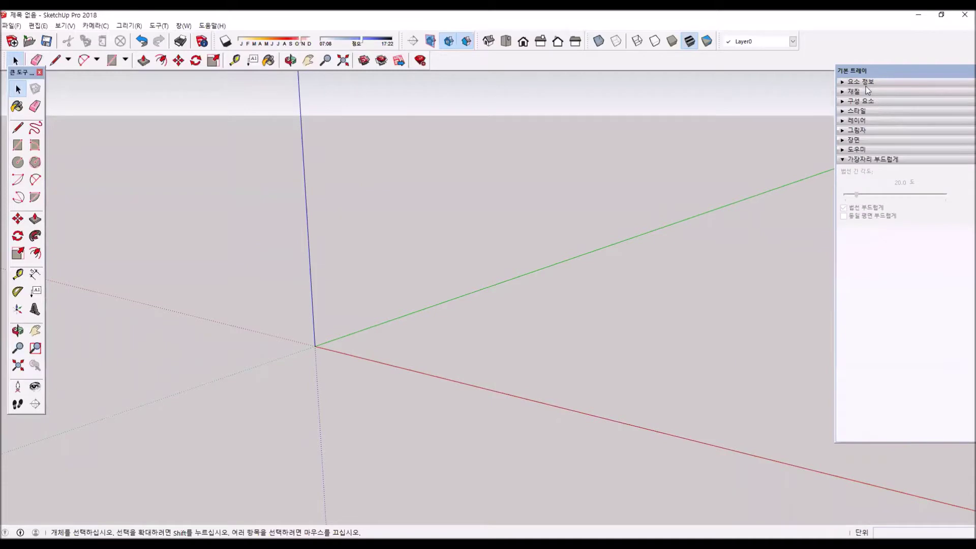
click(860, 102)
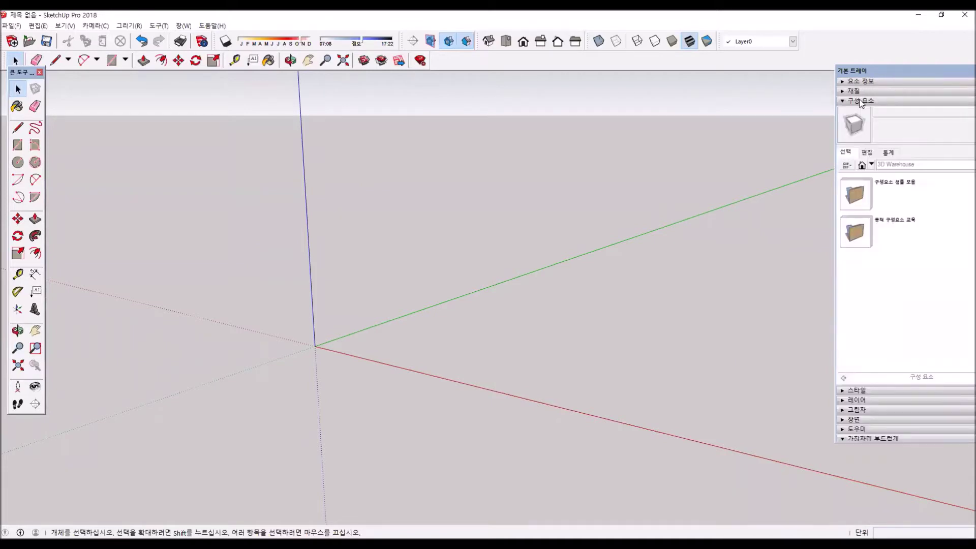
click(902, 165)
Step: Float the Components panel mid-screen and search it for 'bed', scrolling the results
drag(864, 70, 495, 65)
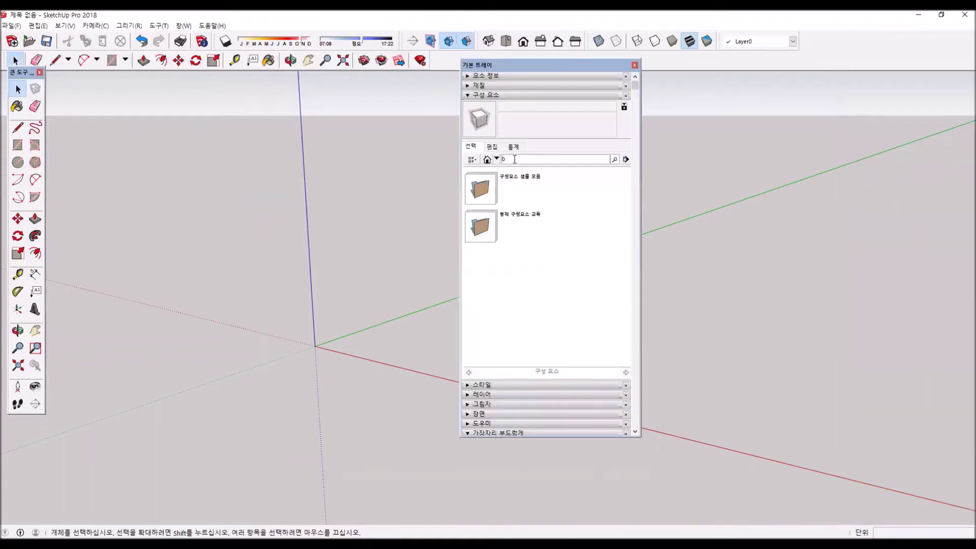
key(BackSpace)
text(e)
text(bed)
key(Return)
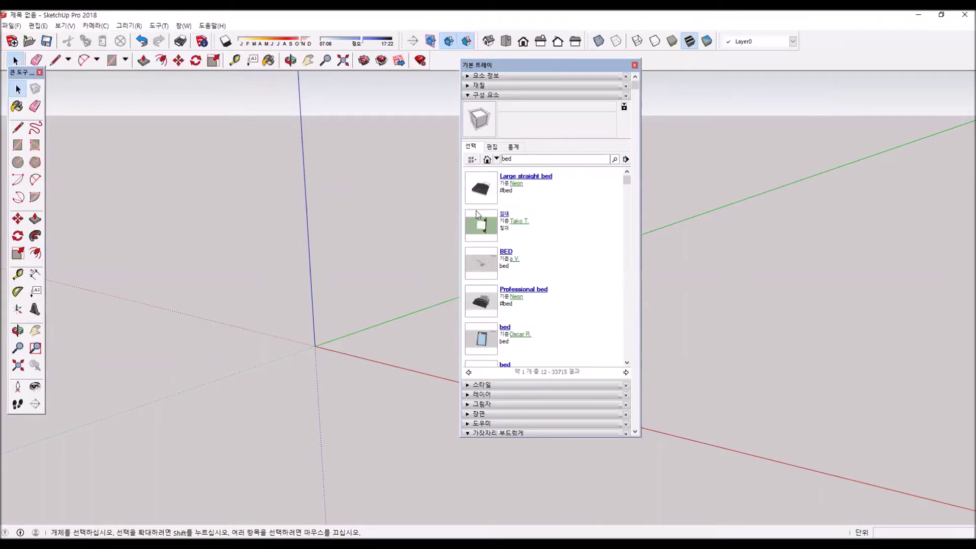
scroll(490, 326, down, 3)
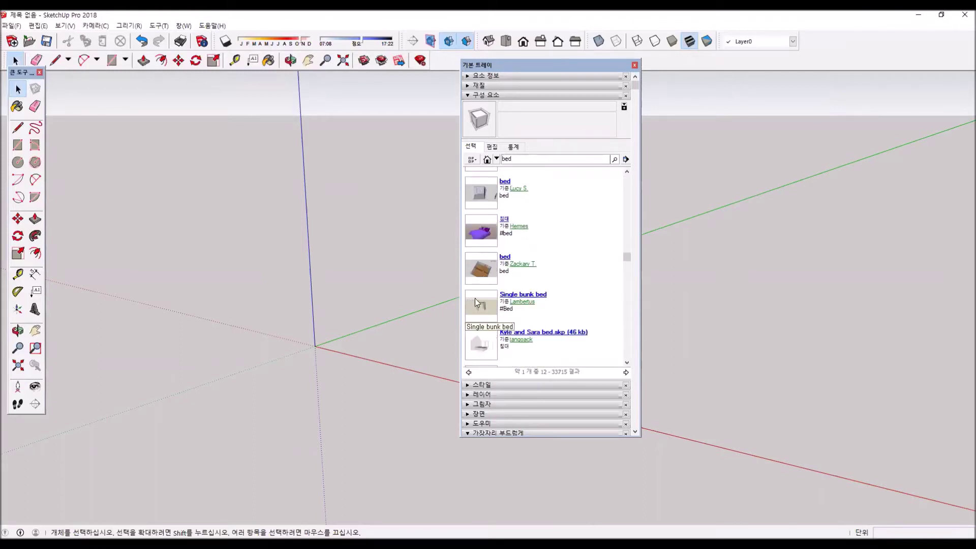
scroll(480, 310, down, 3)
scroll(478, 307, down, 3)
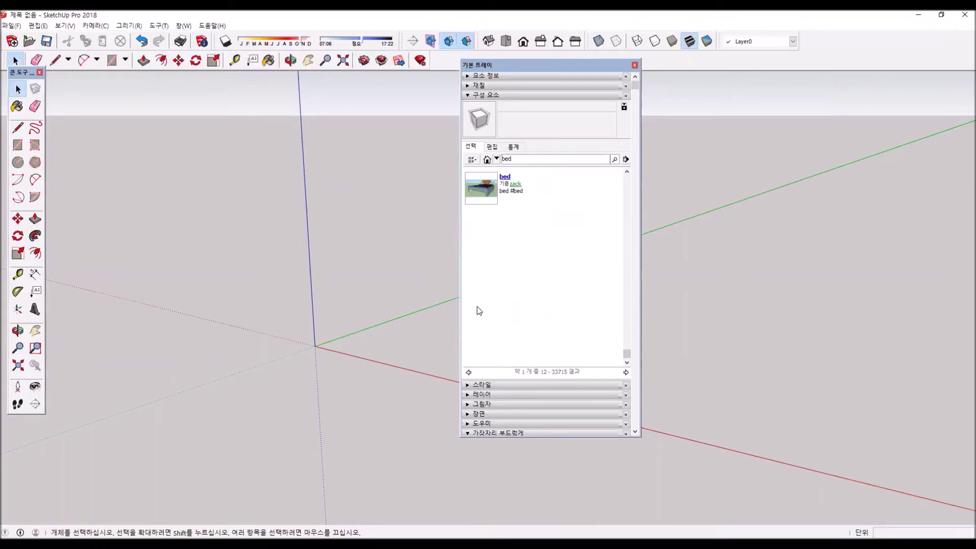
scroll(479, 310, down, 3)
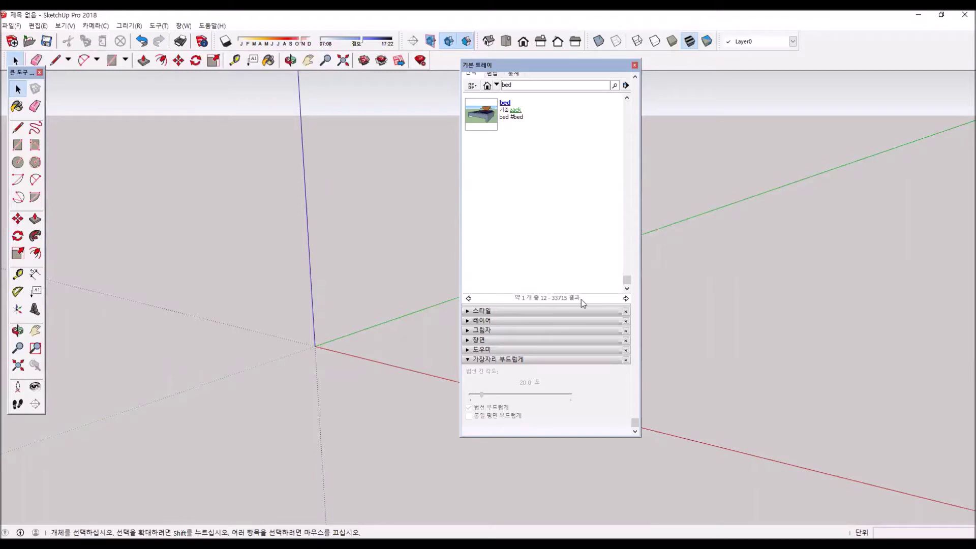
Step: Show the next results page, enlarge the panel, and open the Bedroom - Bed result
click(626, 299)
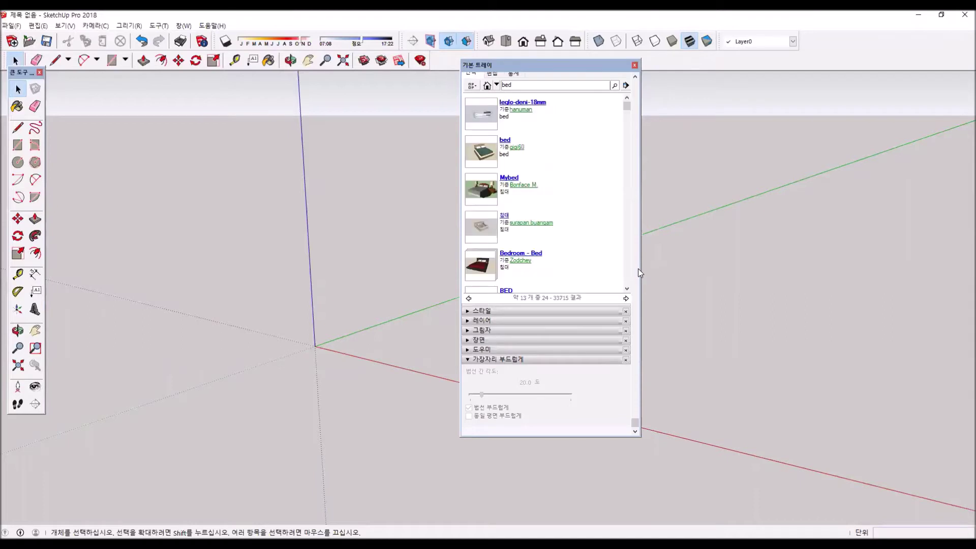
drag(639, 269, 752, 277)
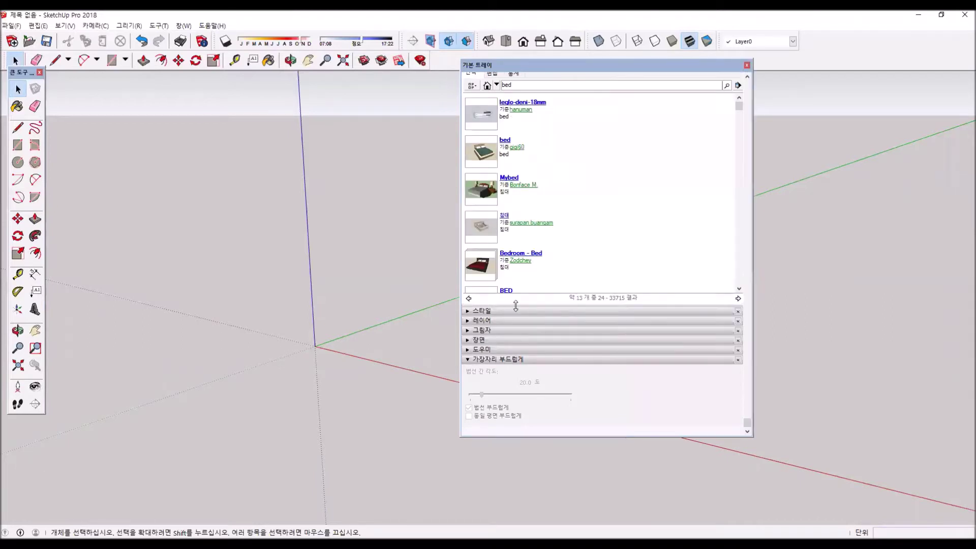
drag(552, 304, 555, 382)
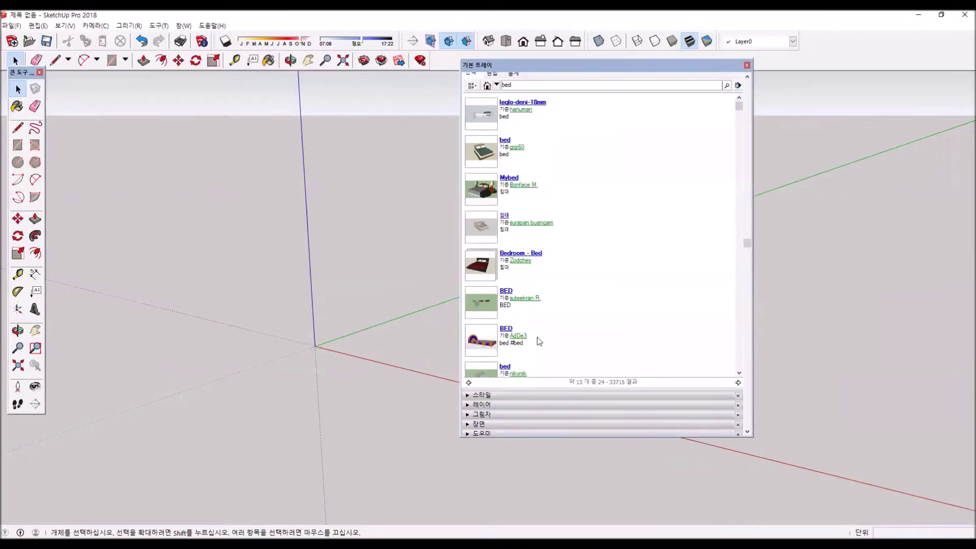
scroll(526, 282, down, 5)
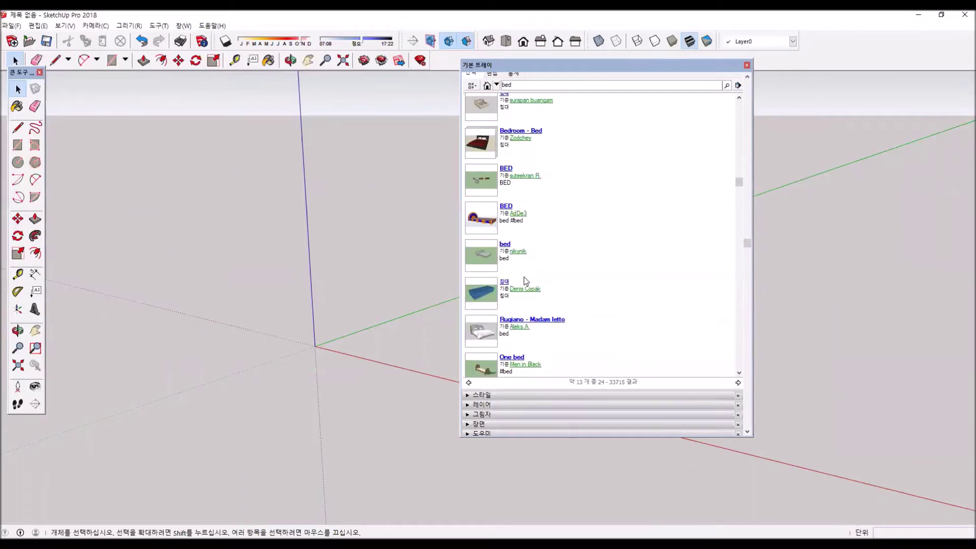
scroll(558, 335, up, 6)
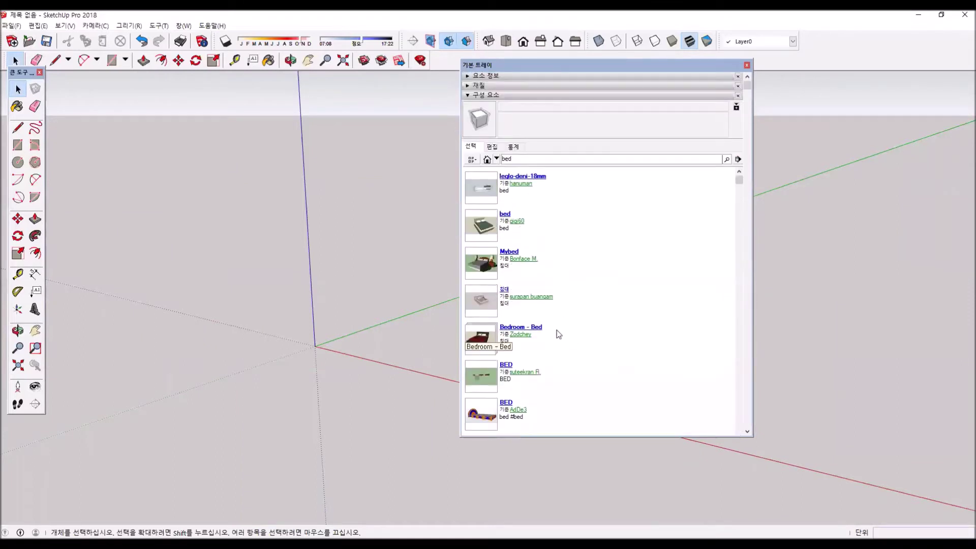
click(481, 341)
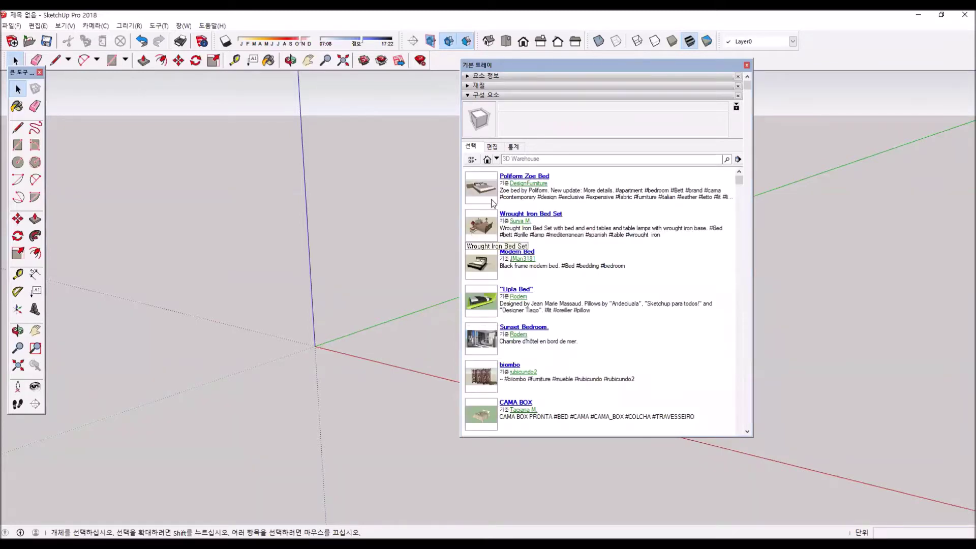
Step: Insert the Modern Bed component into the model
click(563, 253)
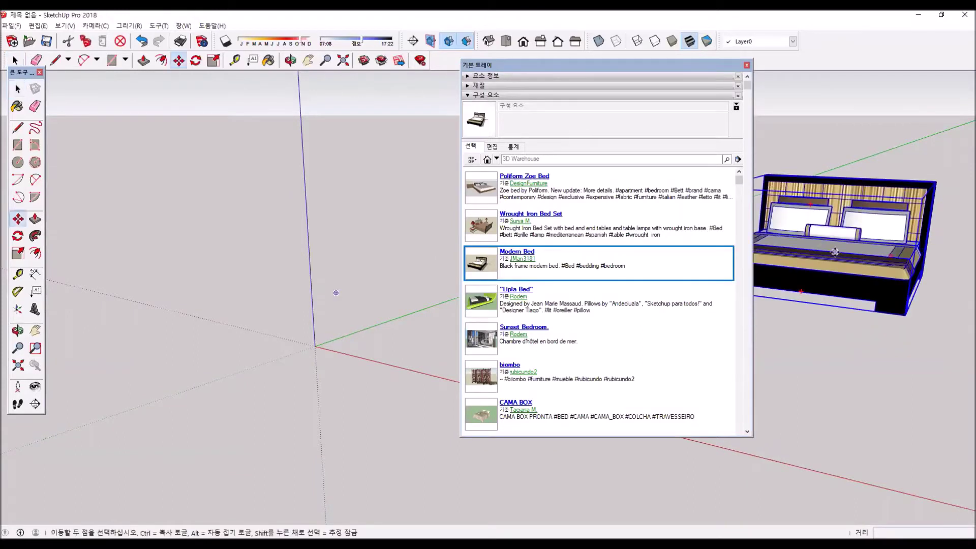
scroll(911, 248, up, 2)
scroll(911, 248, up, 2)
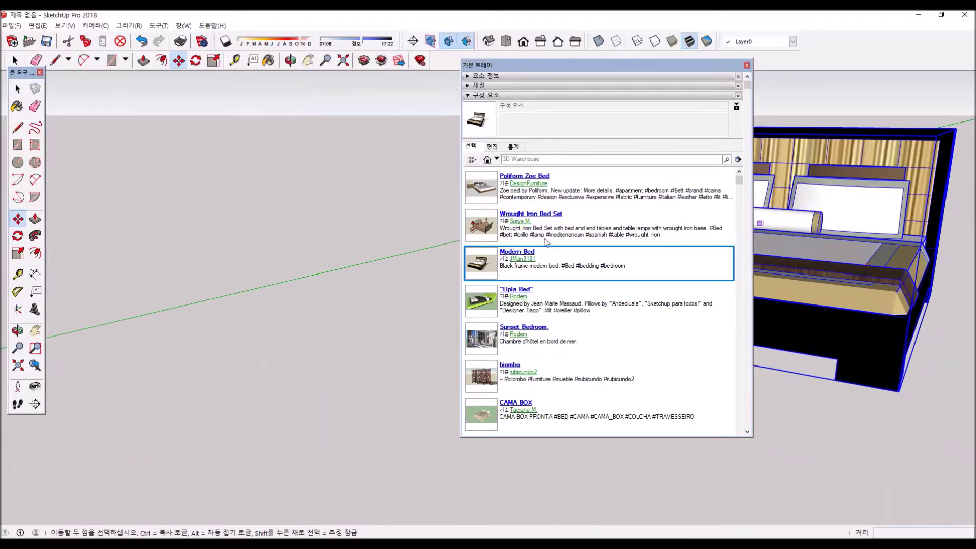
Step: View the Modern Bed's 3D Warehouse details page, then close it
click(515, 252)
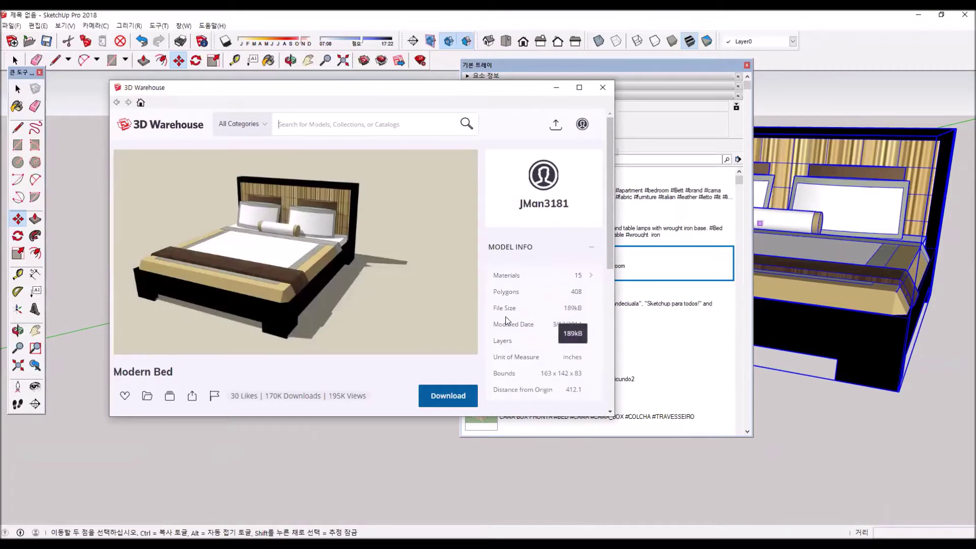
mouse_move(380, 309)
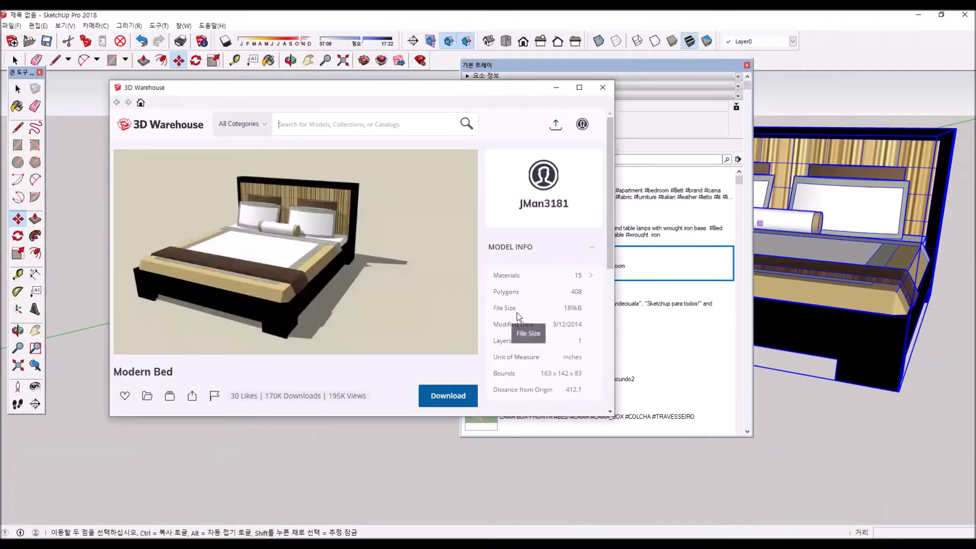
mouse_move(305, 255)
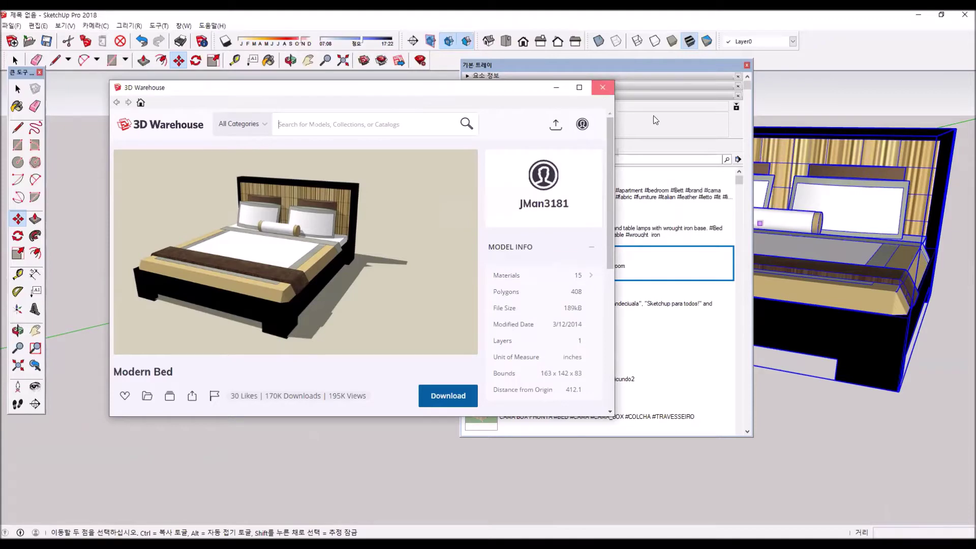
click(601, 88)
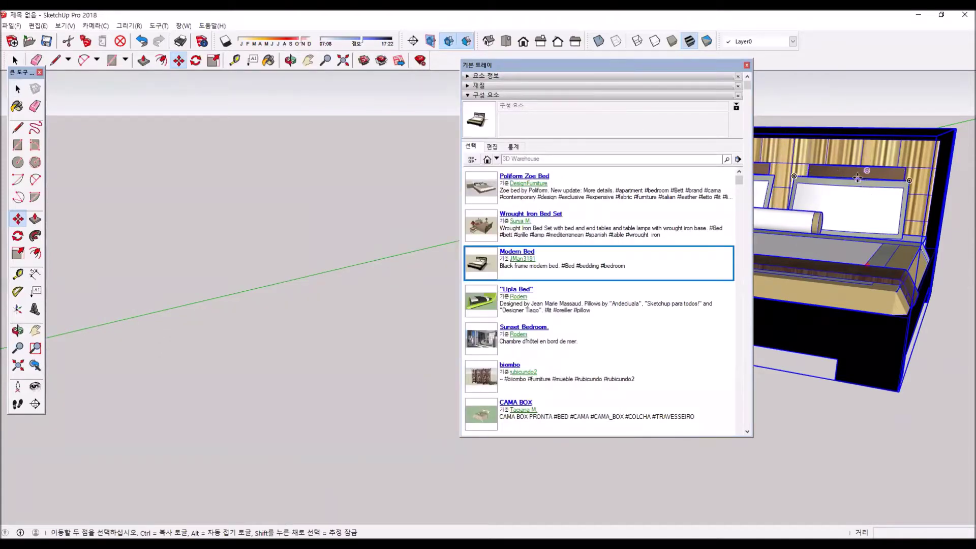
Step: Show the In Model materials in the Materials panel and move the tray left
click(514, 87)
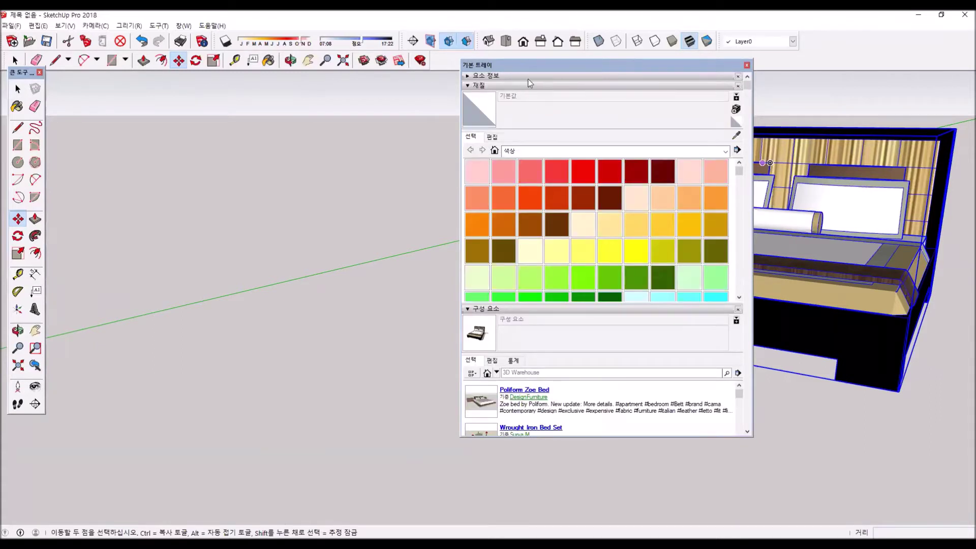
click(726, 151)
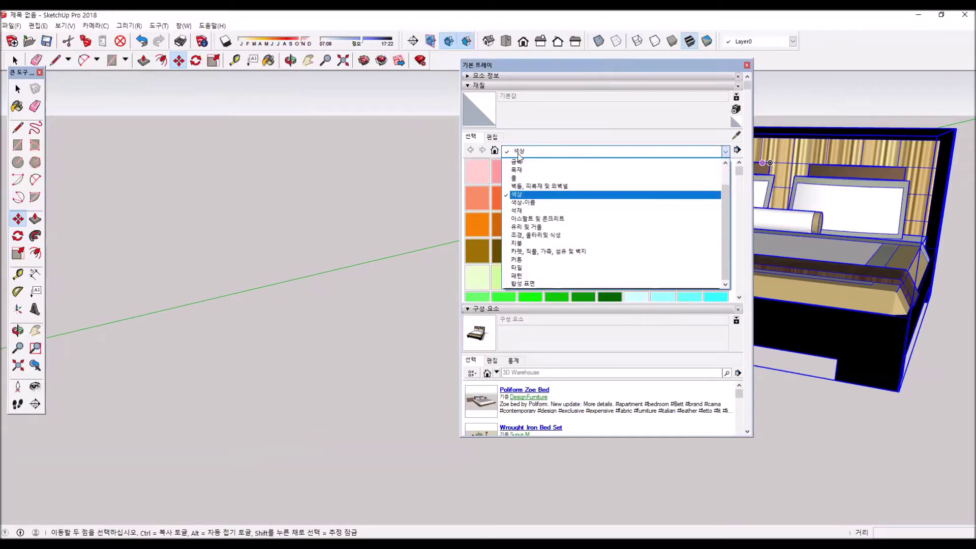
click(494, 151)
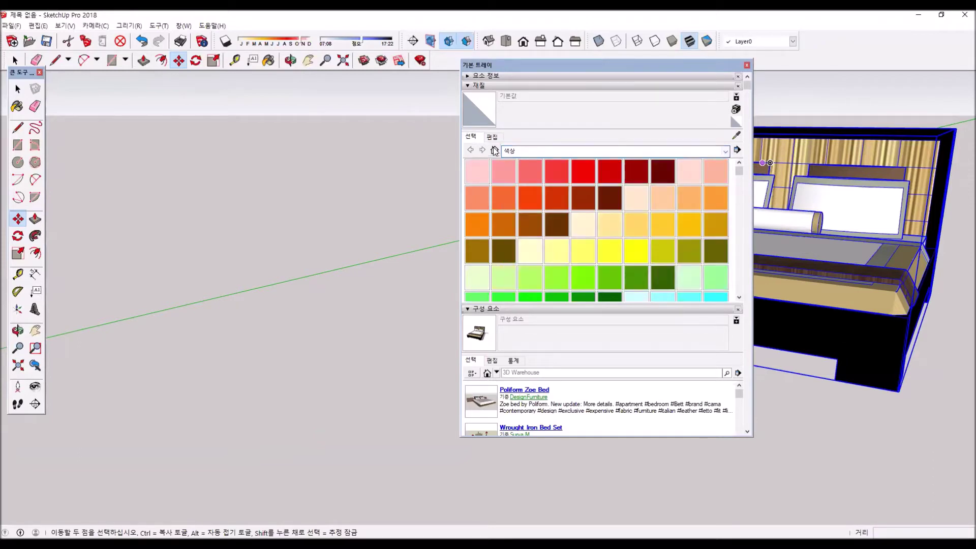
click(495, 150)
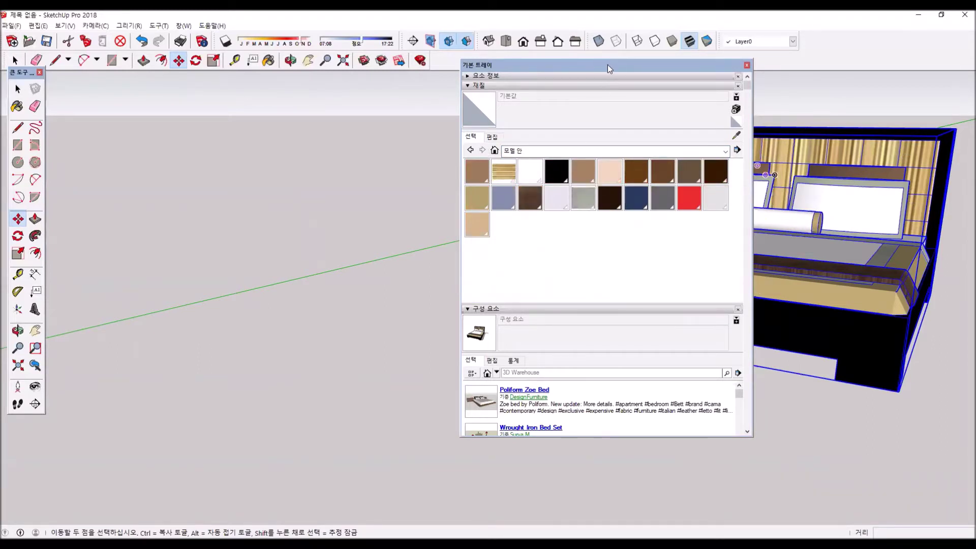
drag(608, 65, 337, 73)
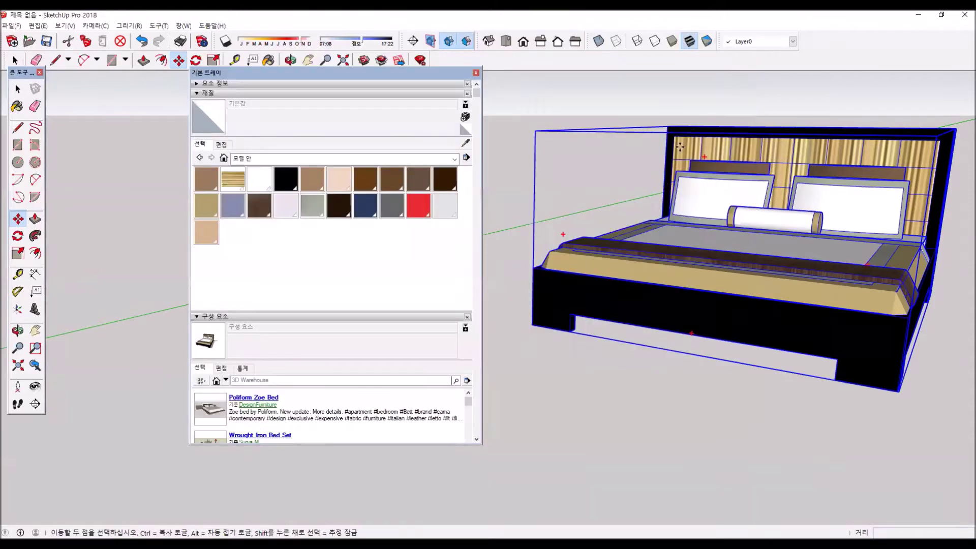
Step: Sample the bed's in-model swatches, ending on the red Stacy_Shoe material
click(203, 182)
click(233, 179)
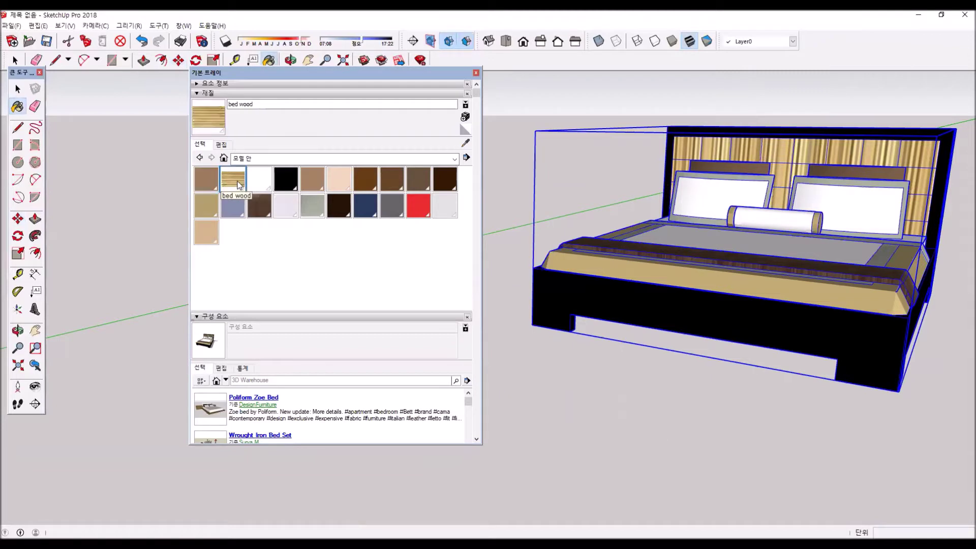
click(262, 180)
click(286, 178)
click(313, 179)
click(339, 179)
click(367, 181)
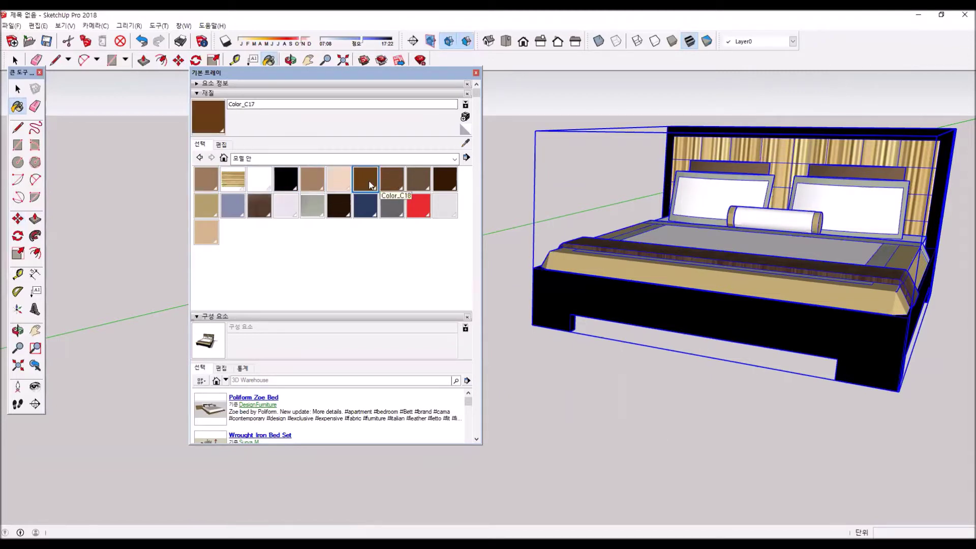
click(391, 181)
click(264, 204)
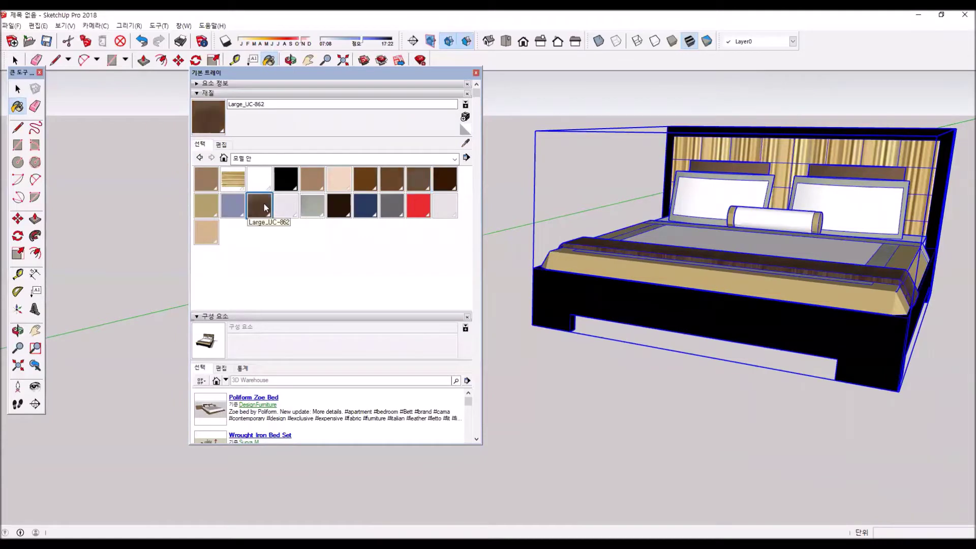
click(233, 181)
click(445, 181)
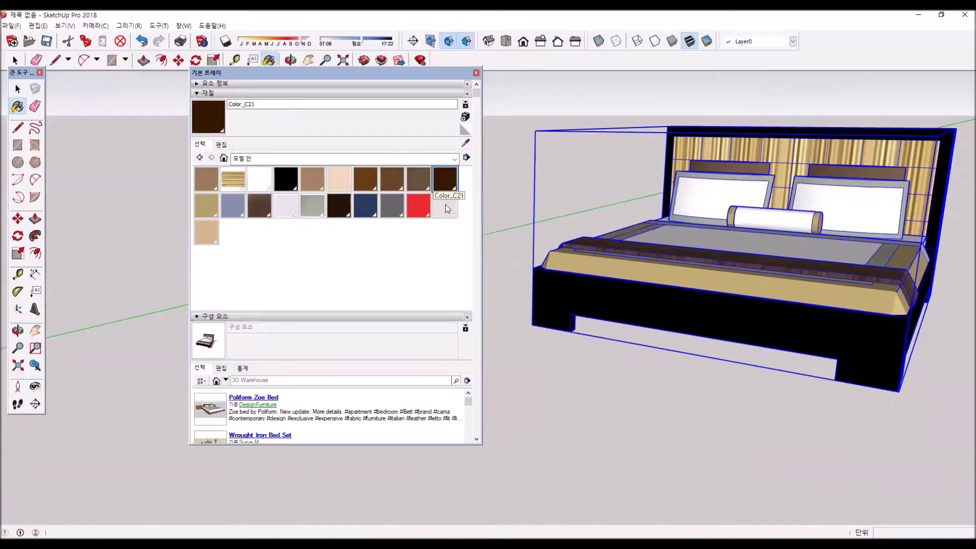
click(445, 205)
click(423, 206)
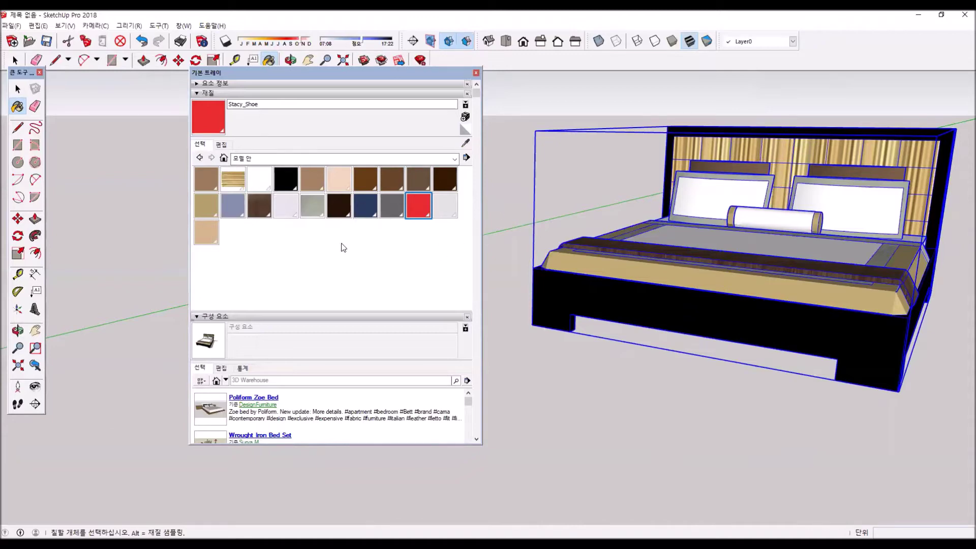
scroll(244, 417, down, 5)
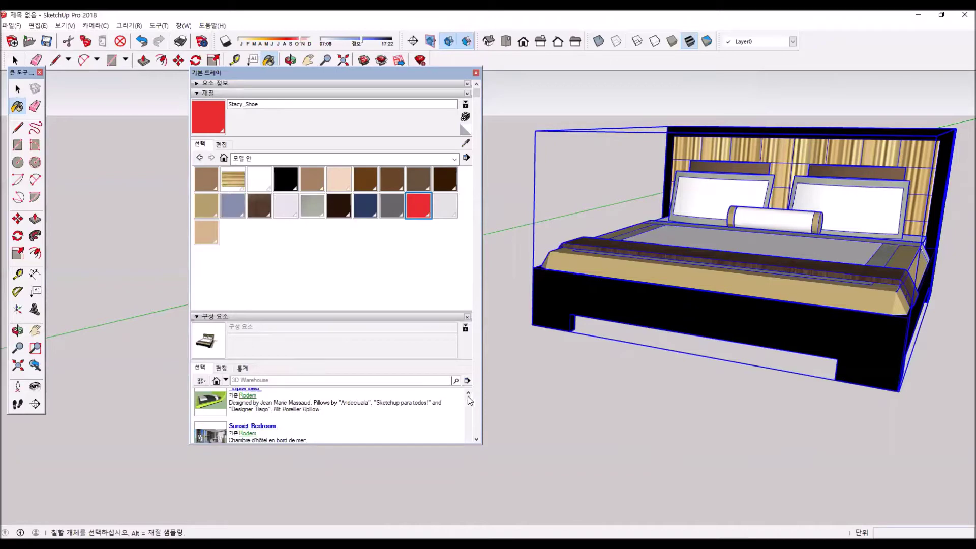
Step: Search Components for 'house', collapse Materials, and open the HOUSE model's 3D Warehouse page
click(277, 380)
text(house)
key(Return)
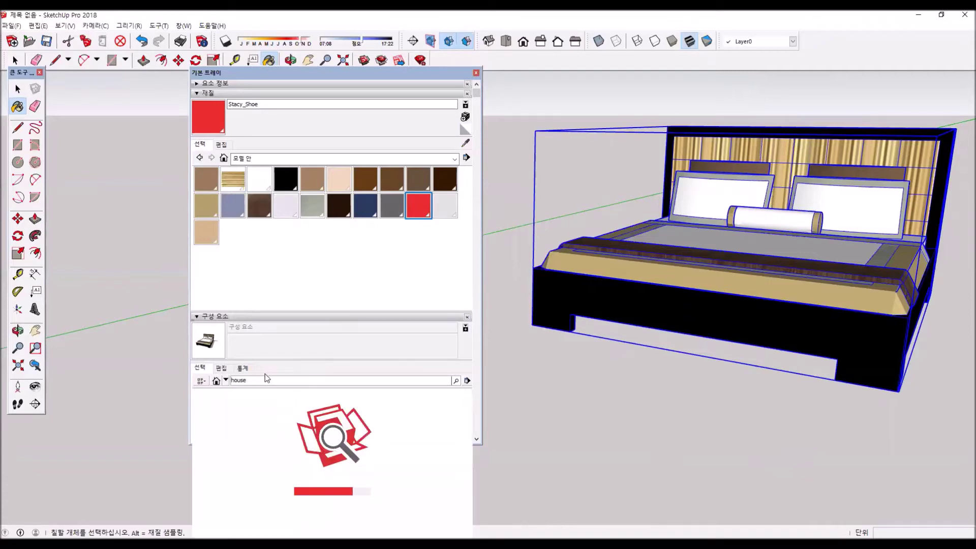
scroll(275, 403, down, 3)
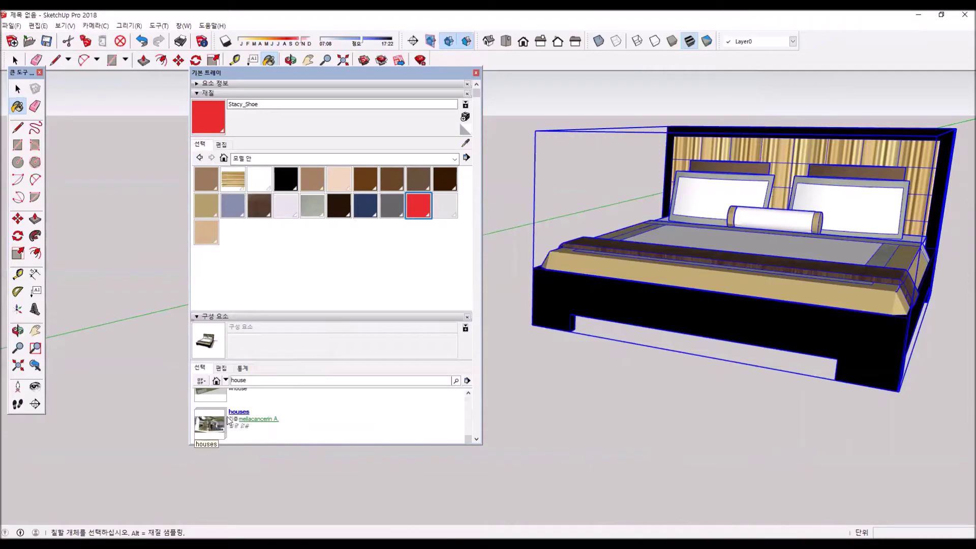
click(270, 92)
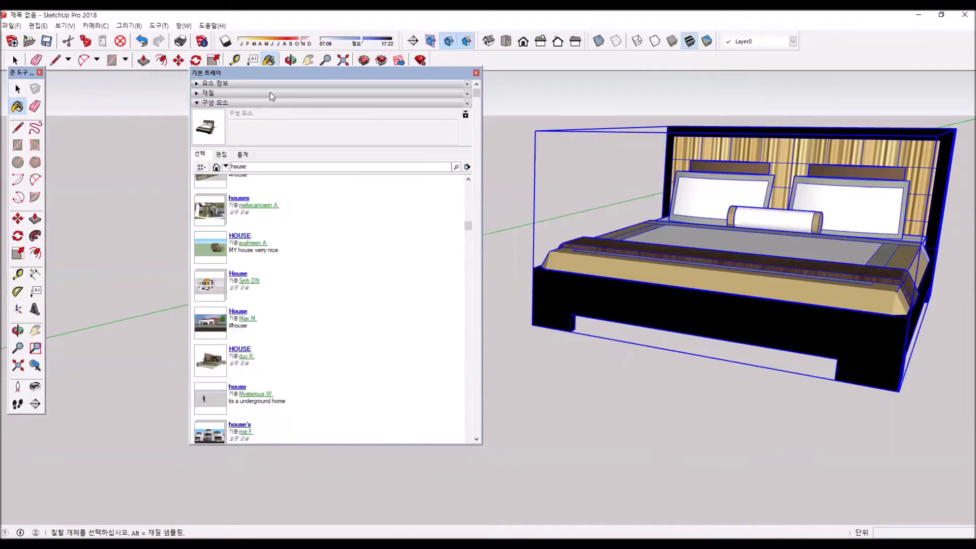
click(245, 350)
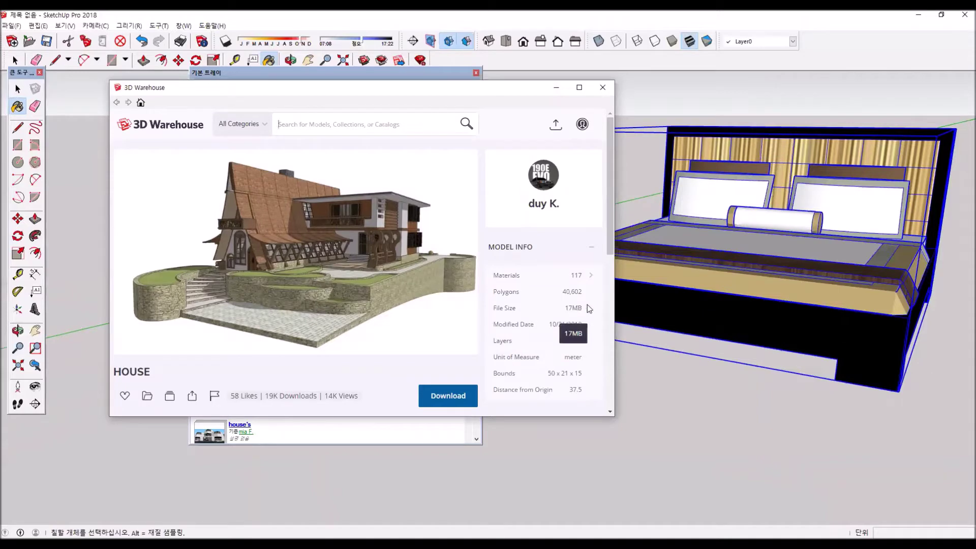
Step: Import the HOUSE model from the search results and orbit to view it beside the bed
click(442, 392)
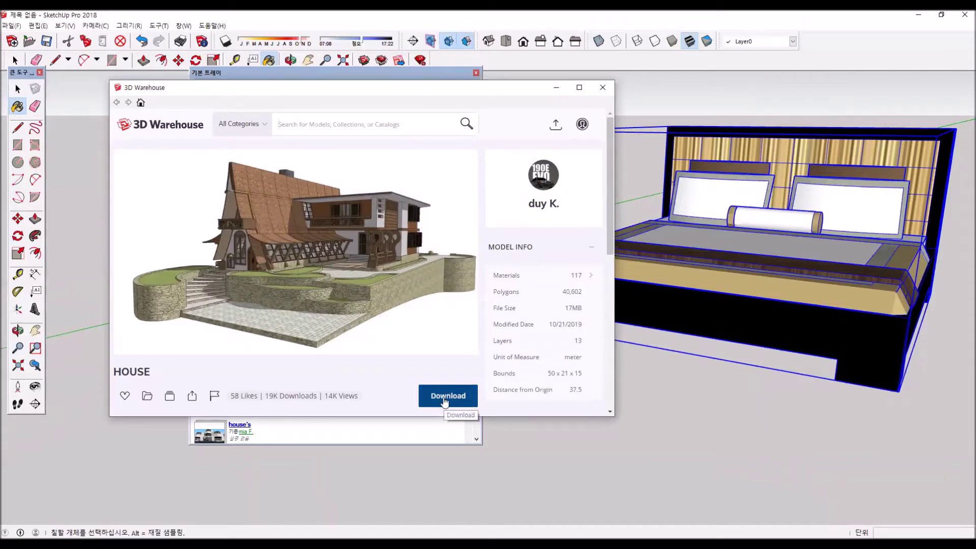
click(603, 88)
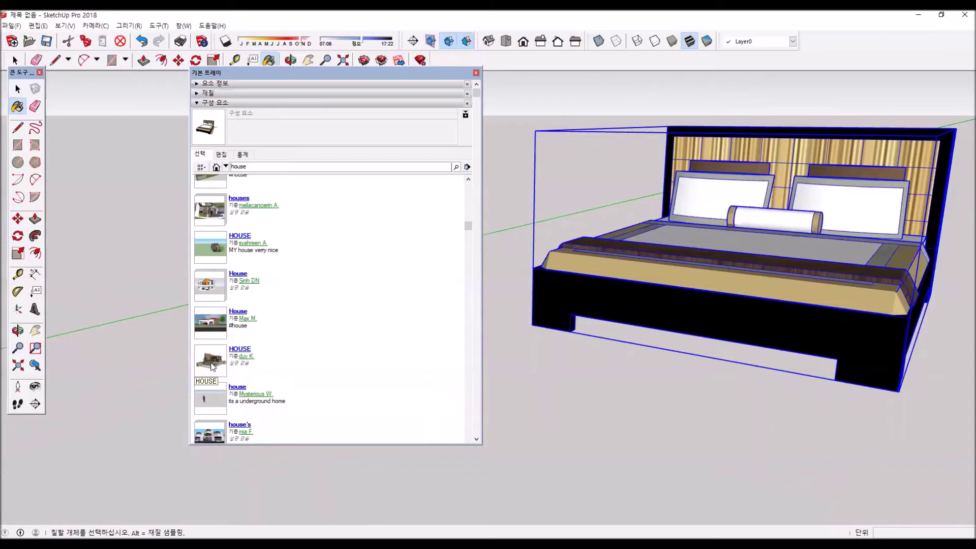
click(213, 367)
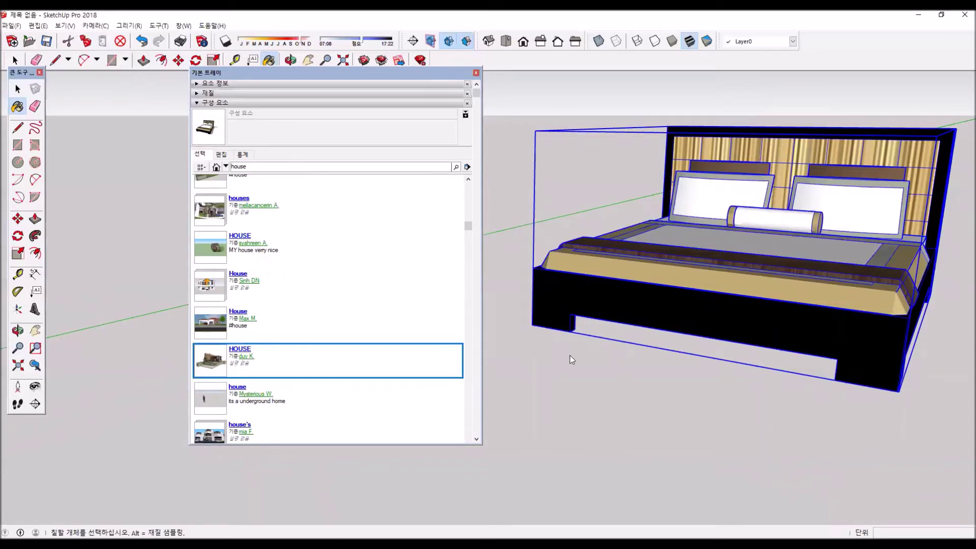
scroll(557, 401, down, 3)
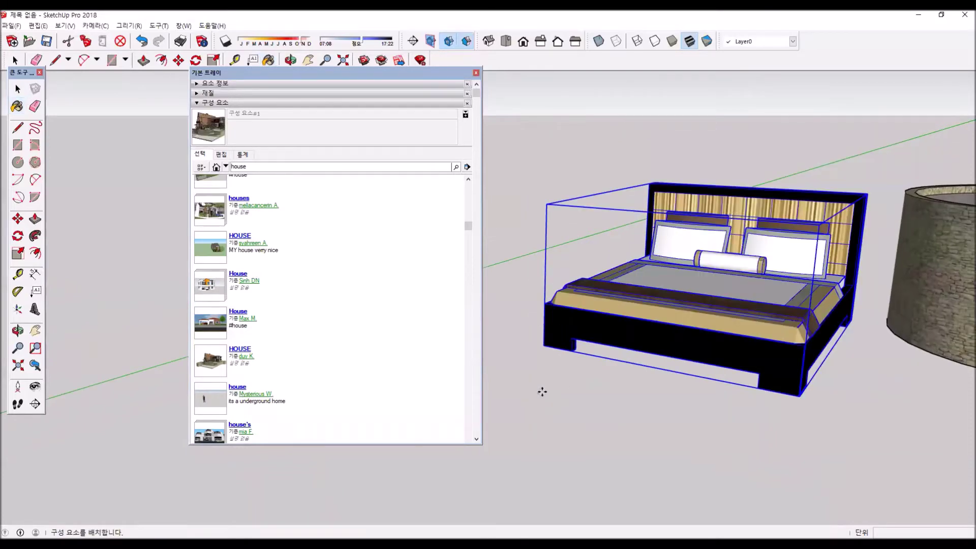
scroll(543, 392, up, 2)
scroll(791, 364, down, 2)
middle_drag(791, 363, 671, 312)
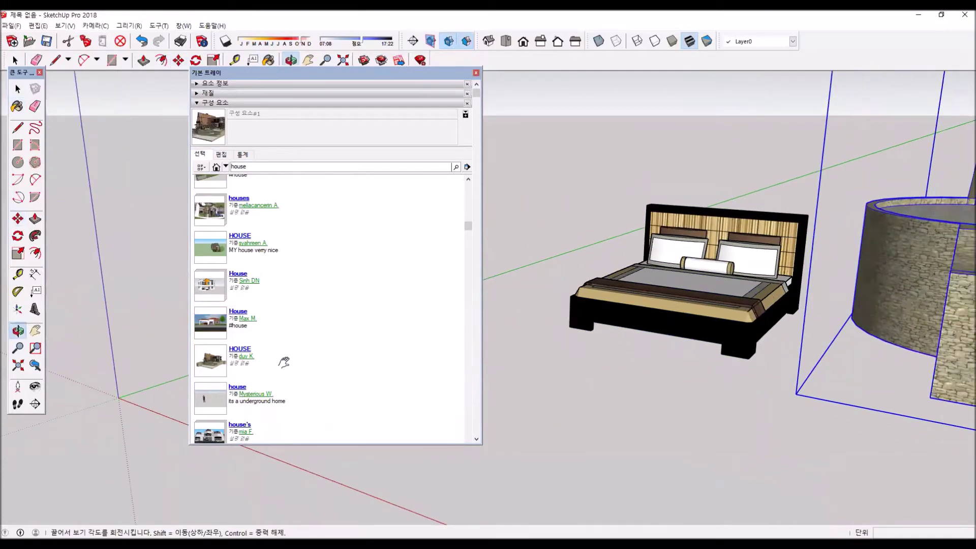
scroll(757, 297, up, 4)
scroll(760, 300, down, 3)
middle_drag(760, 300, 617, 361)
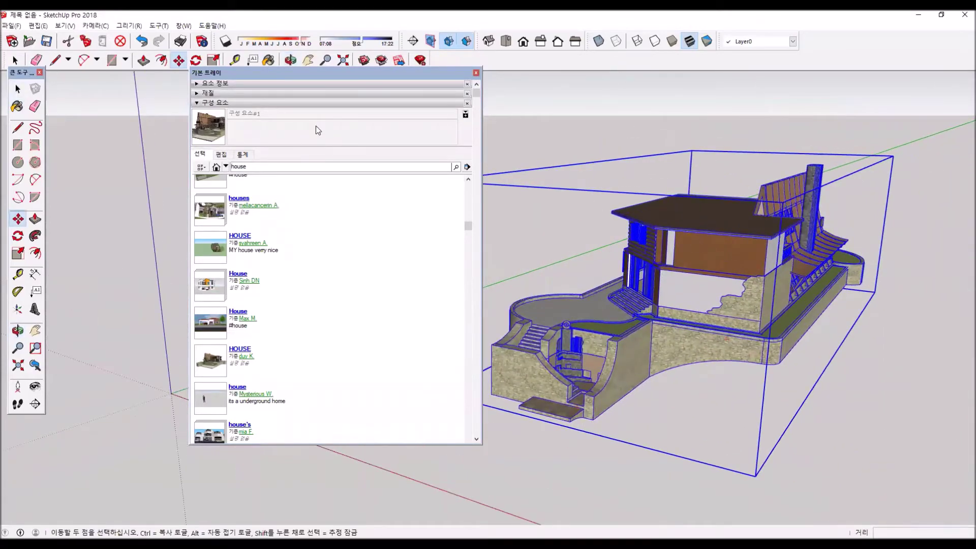
Step: Re-expand Materials, then explode the HOUSE component via its context menu
click(236, 93)
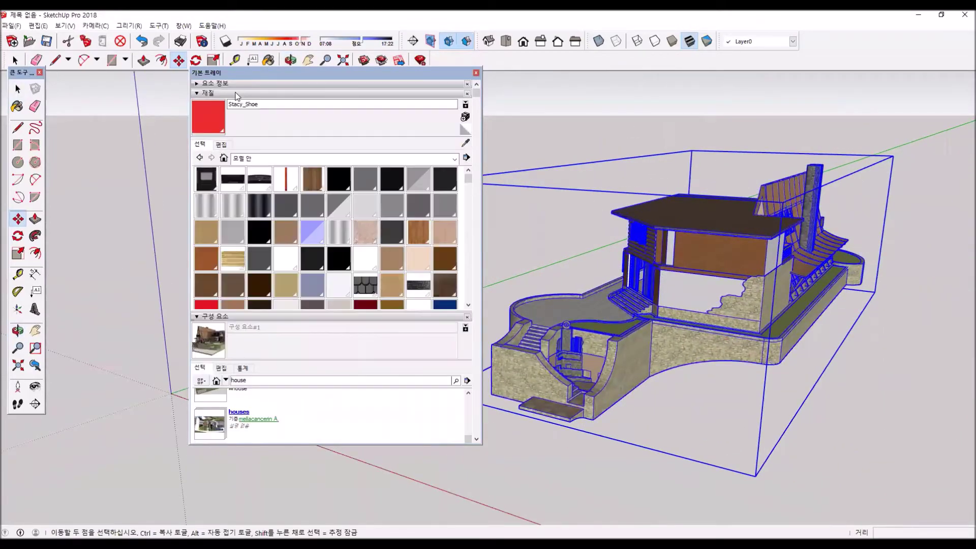
scroll(294, 214, down, 5)
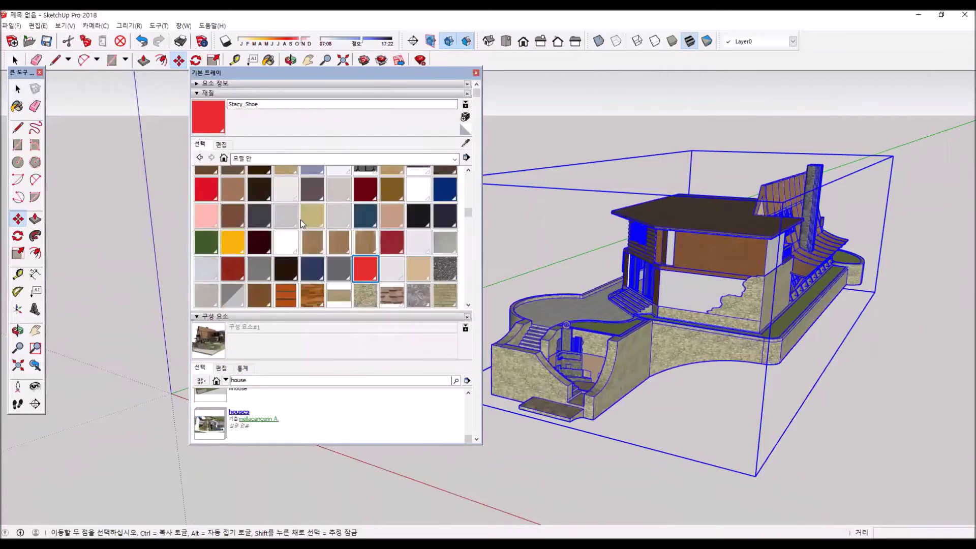
scroll(300, 220, down, 3)
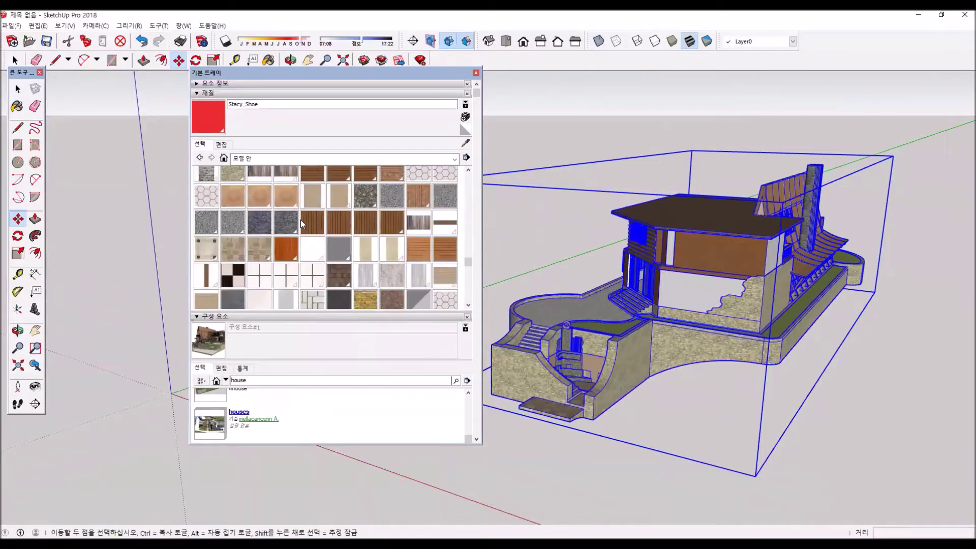
scroll(300, 220, up, 6)
scroll(373, 239, up, 2)
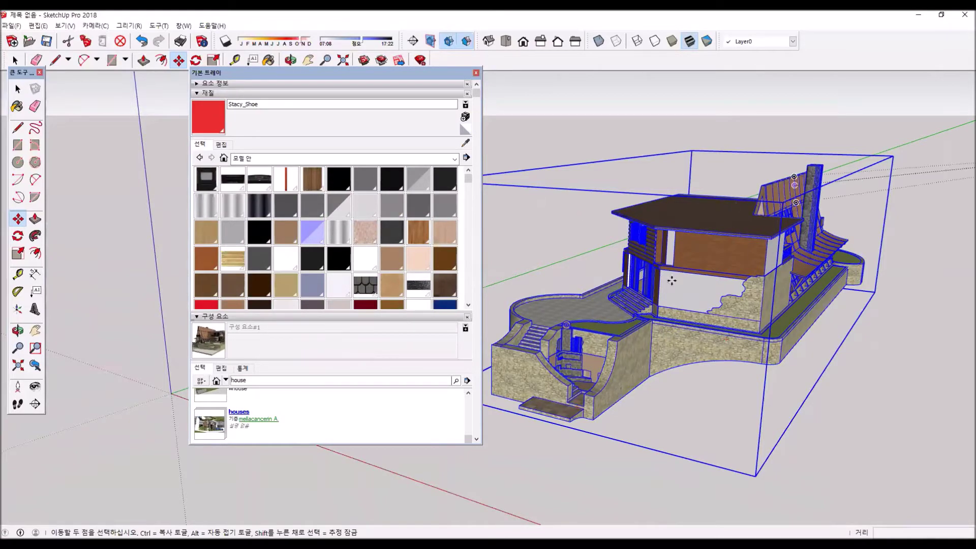
right_click(681, 247)
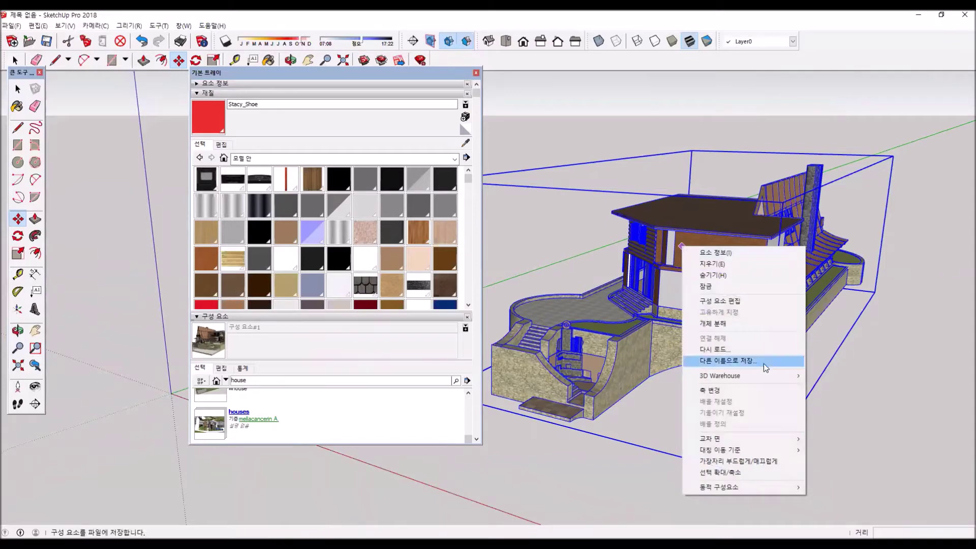
click(734, 324)
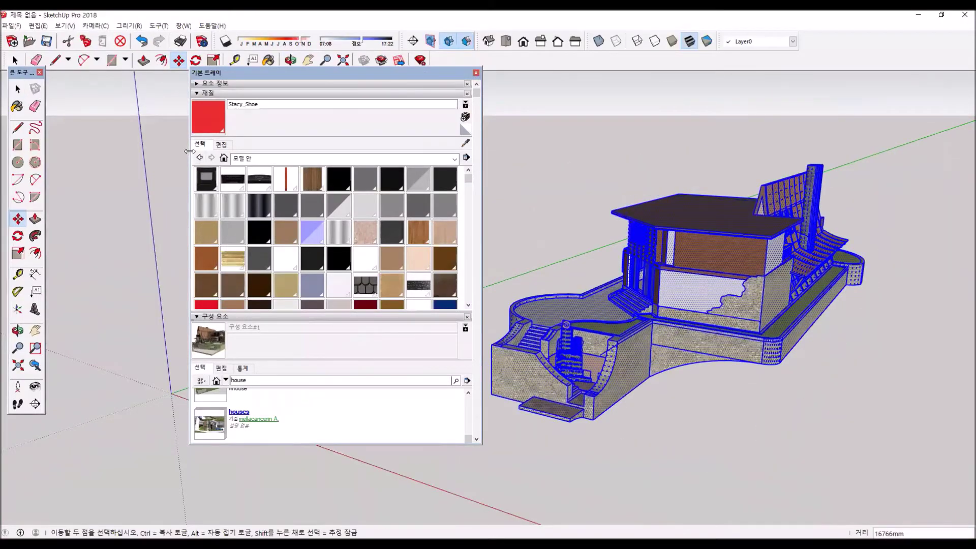
Step: Dock the tray at the right, cancel the house move, and select the house
drag(188, 144, 346, 145)
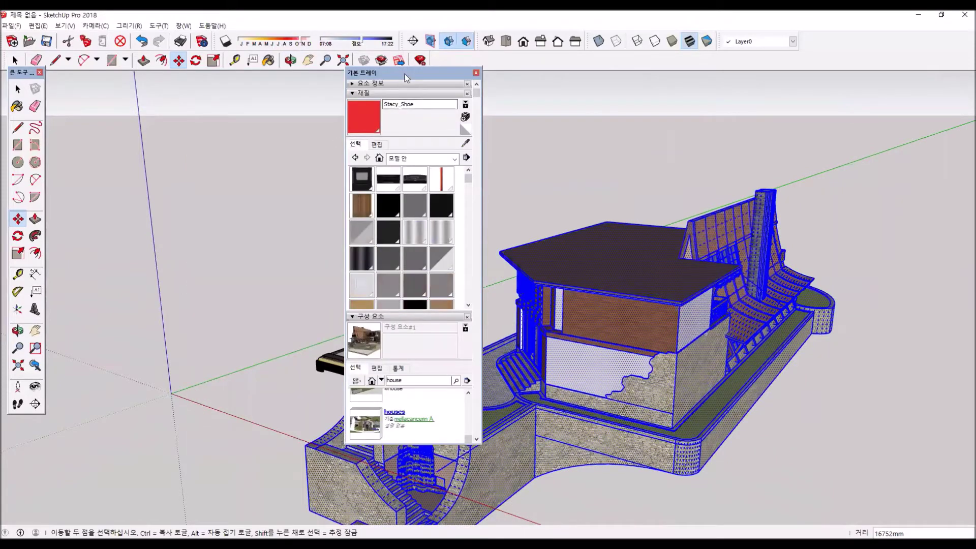
drag(405, 74, 886, 83)
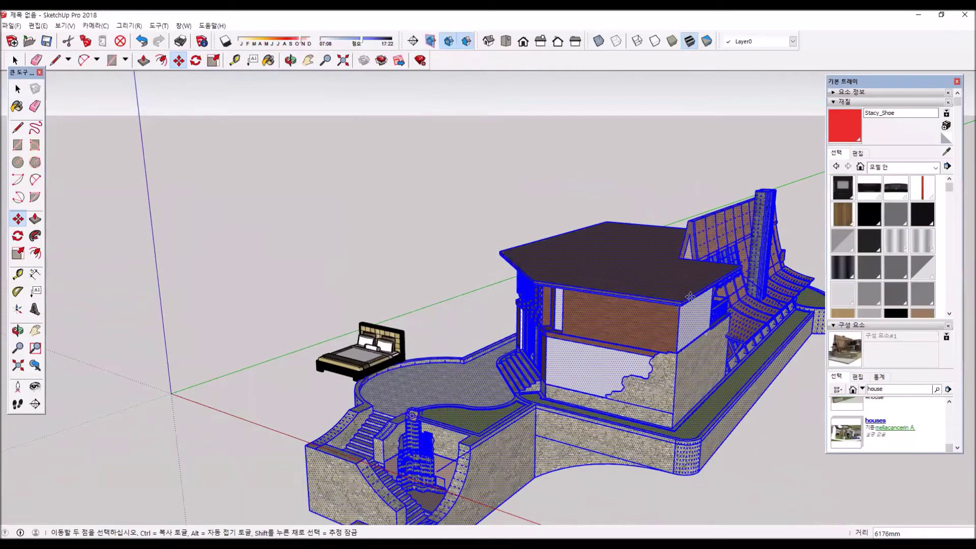
key(Escape)
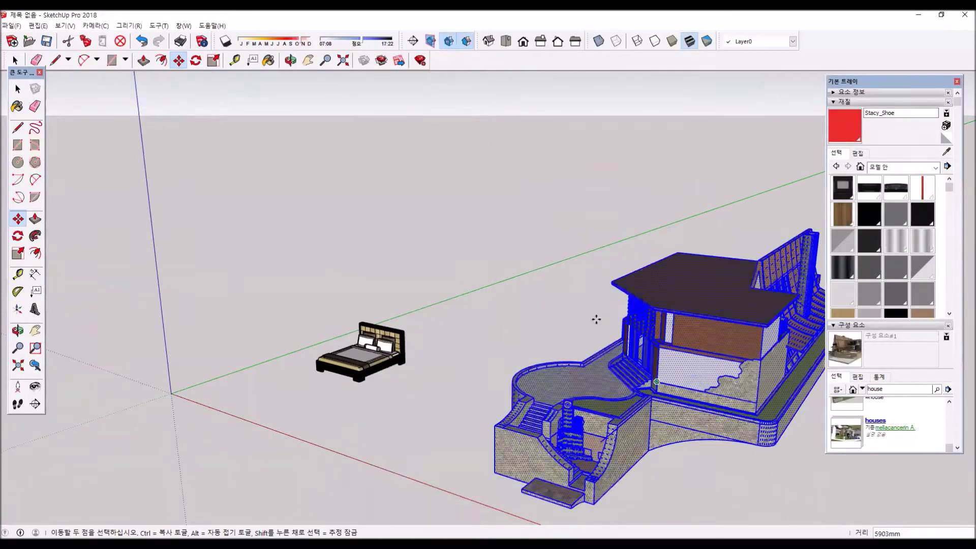
click(18, 89)
click(458, 203)
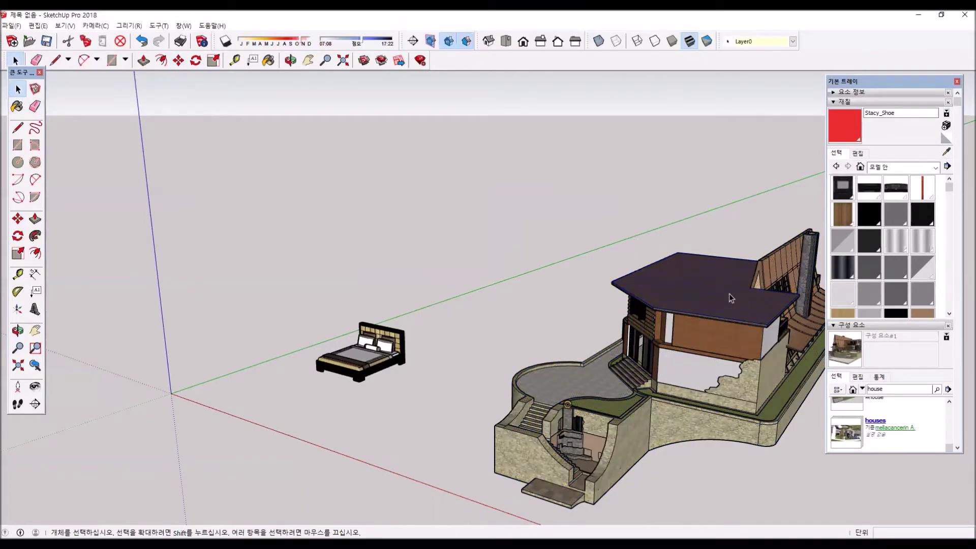
click(730, 297)
Step: Delete the house's dark roof and grey top faces to expose the rooms
double_click(712, 300)
key(Delete)
middle_drag(706, 313, 690, 258)
click(690, 345)
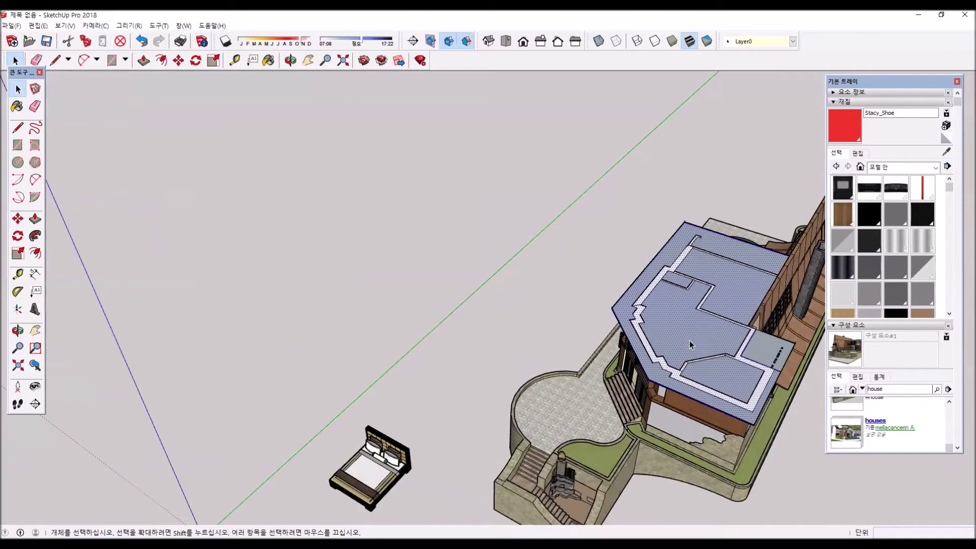
key(Delete)
click(753, 355)
key(Delete)
Step: Orbit to a higher angle over the house and delete the floor rug
middle_click(685, 403)
middle_drag(685, 403, 556, 463)
scroll(556, 464, up, 5)
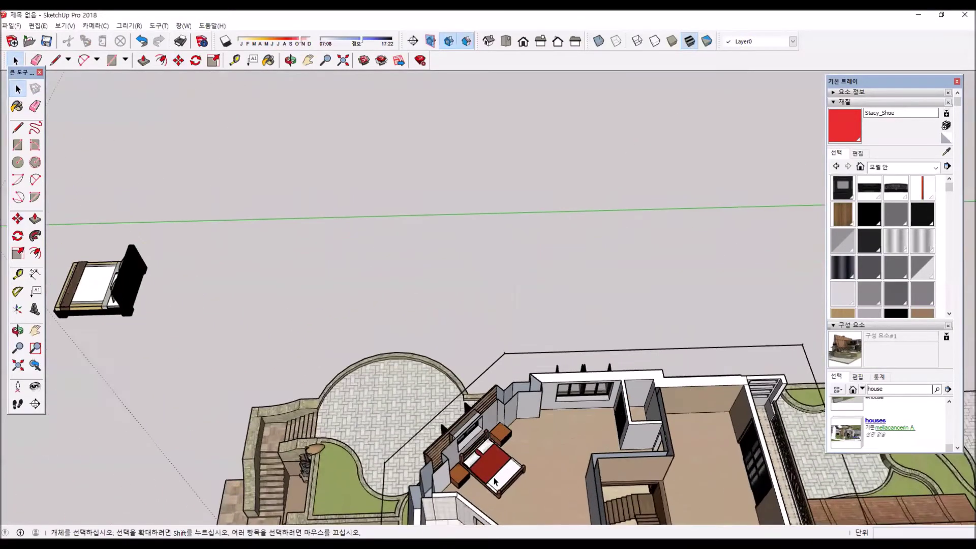
scroll(531, 462, down, 4)
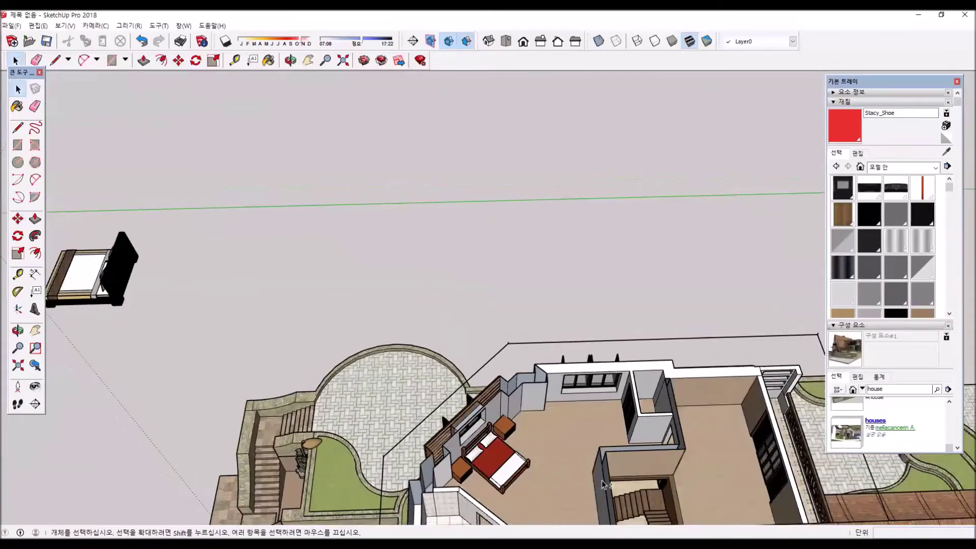
middle_drag(530, 462, 625, 364)
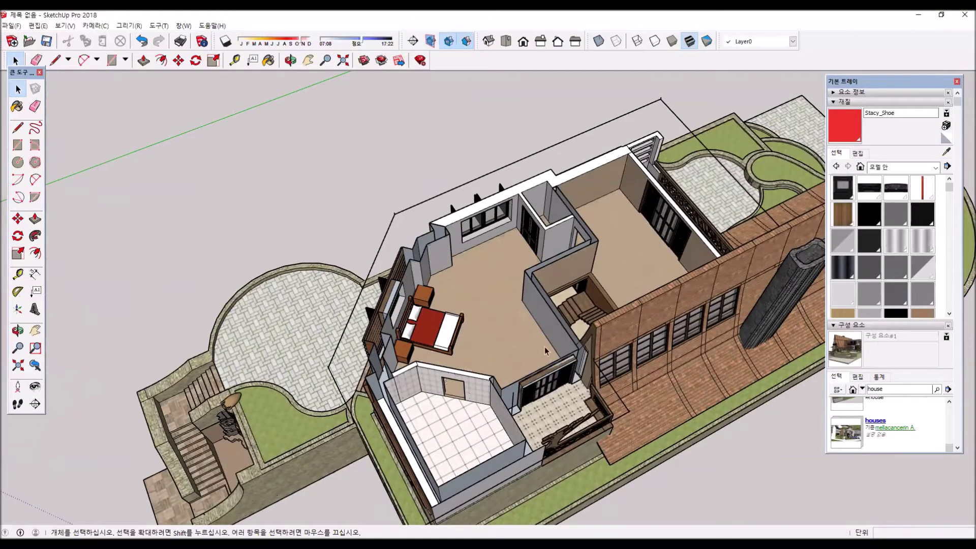
scroll(546, 351, down, 3)
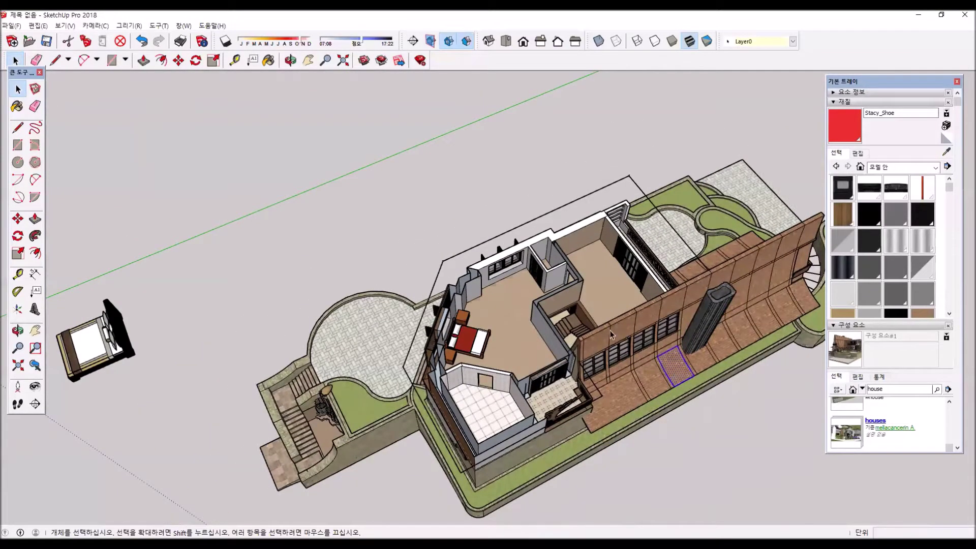
key(Delete)
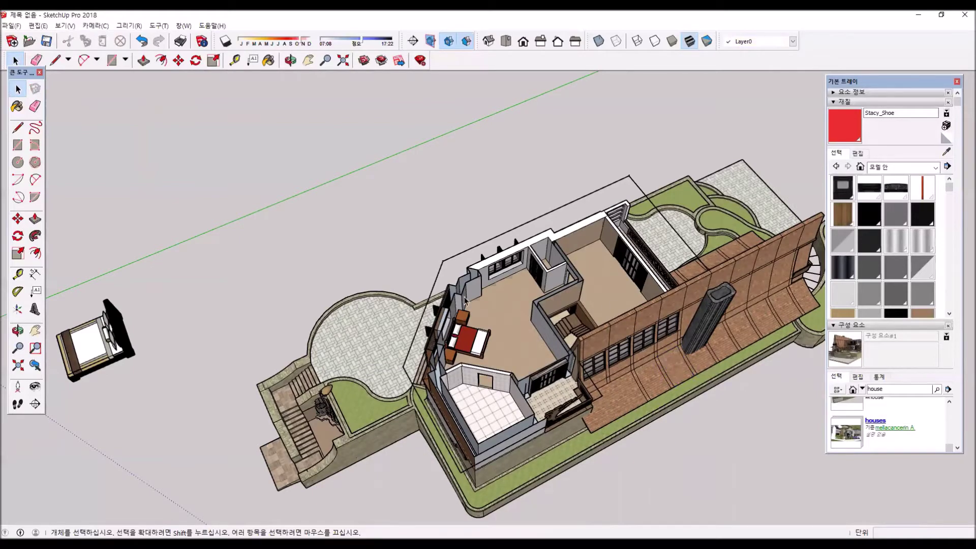
scroll(470, 351, up, 5)
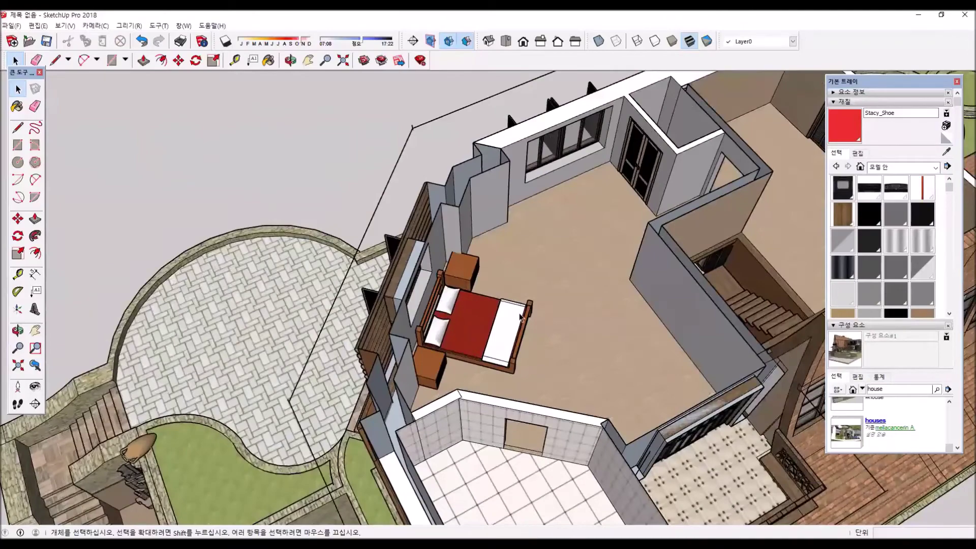
Step: Copy the red bed with its nightstands into open space outside the house
click(469, 332)
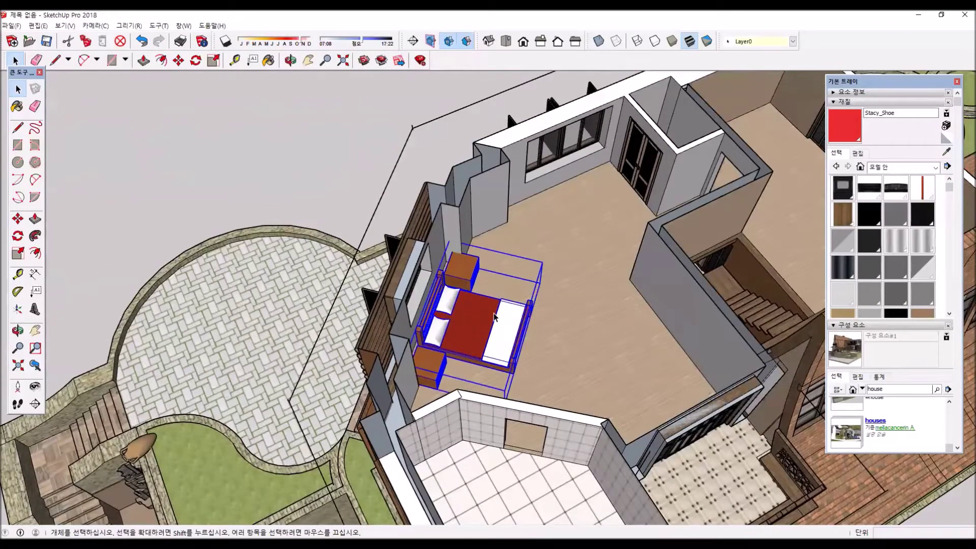
middle_drag(479, 347, 251, 359)
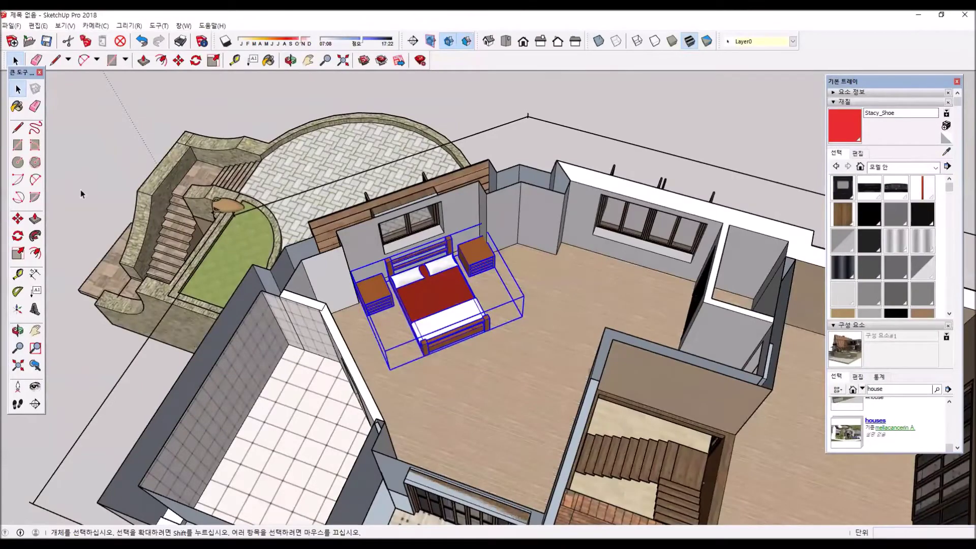
click(18, 219)
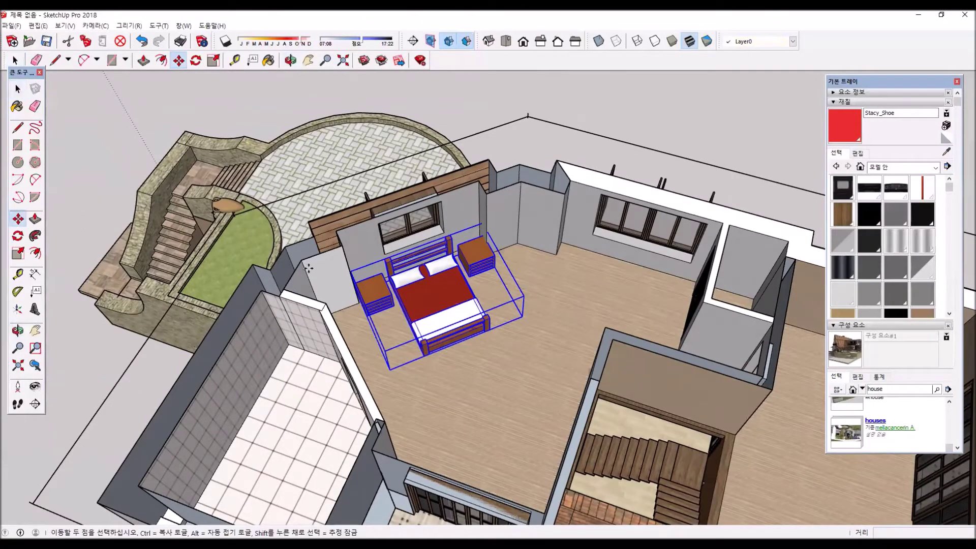
click(359, 284)
key(ctrl)
middle_drag(219, 300, 257, 308)
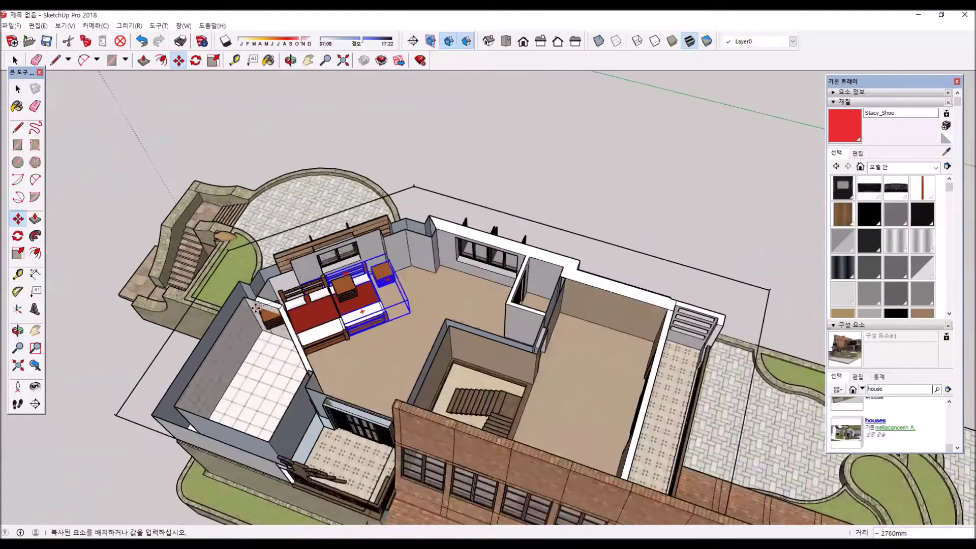
scroll(257, 307, down, 5)
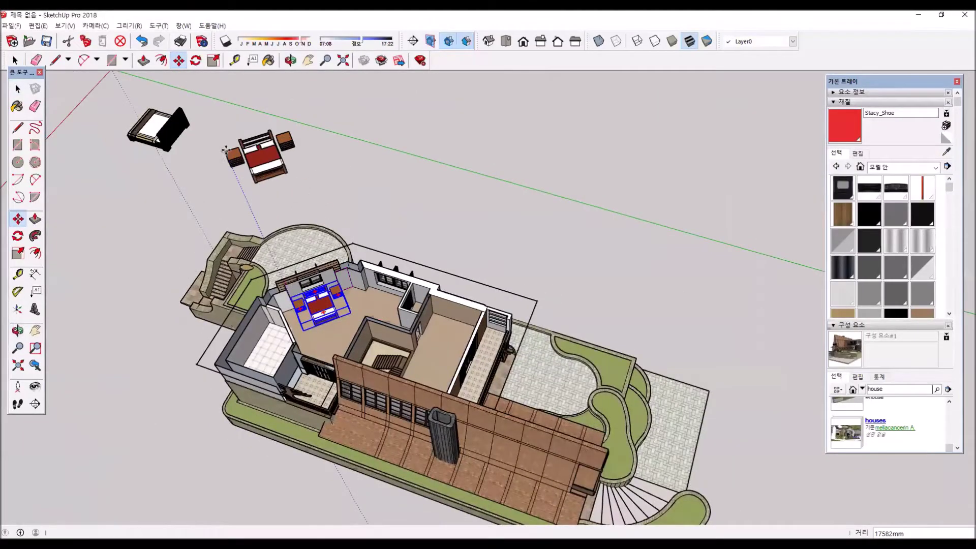
click(305, 157)
scroll(288, 207, up, 2)
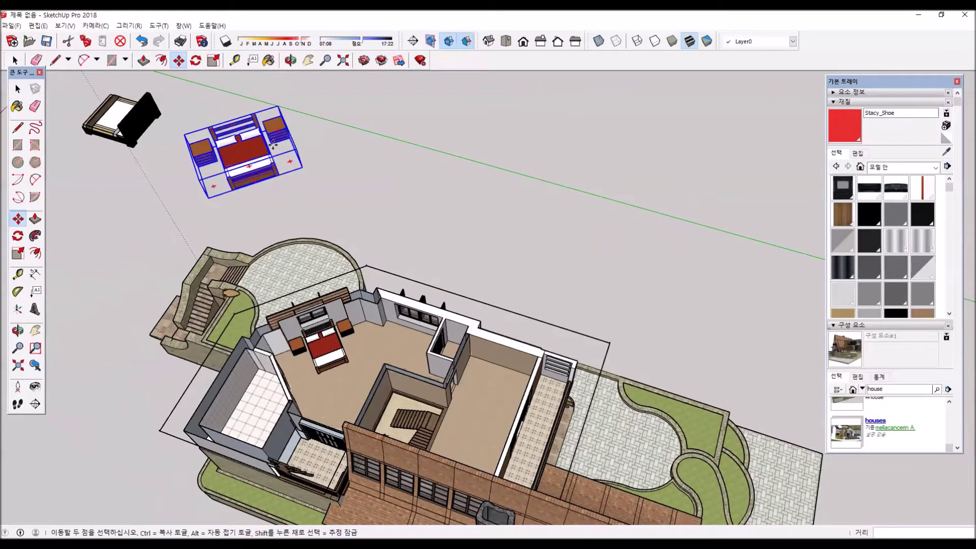
Step: Switch back to Select and box-select the whole house
scroll(335, 269, down, 5)
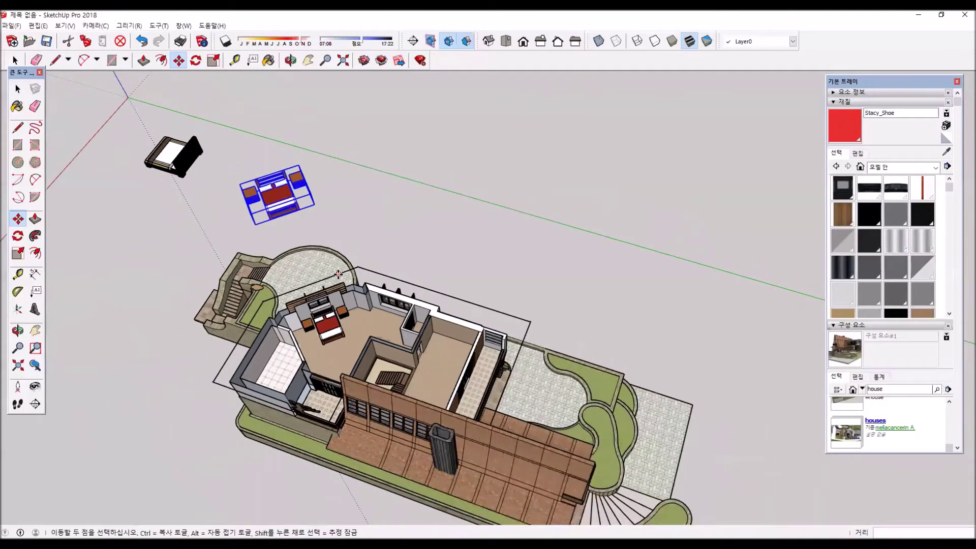
key(space)
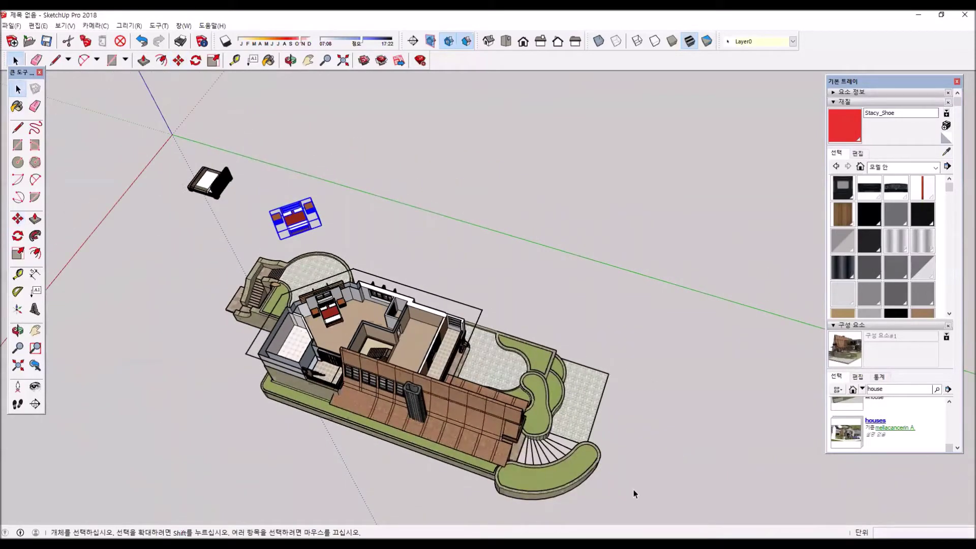
drag(189, 261, 188, 260)
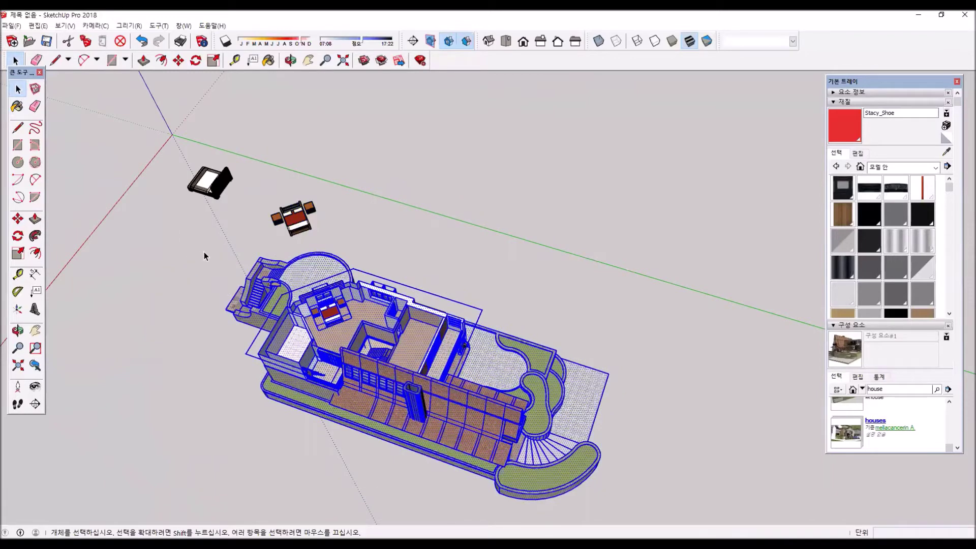
Step: Delete the house from the scene, leaving only the two beds
key(Delete)
scroll(366, 226, up, 1)
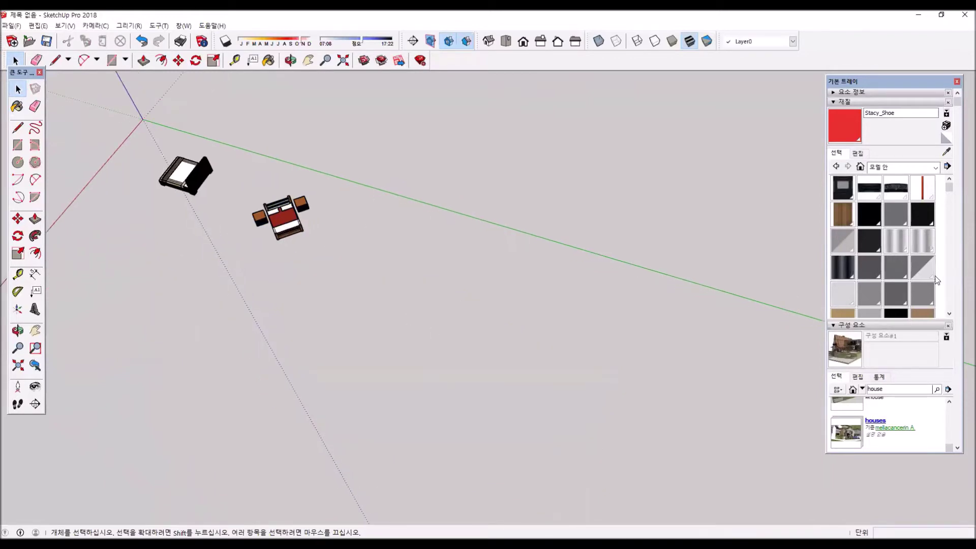
click(936, 168)
click(936, 168)
Step: Purge unused materials from the model's in-model material list
click(947, 167)
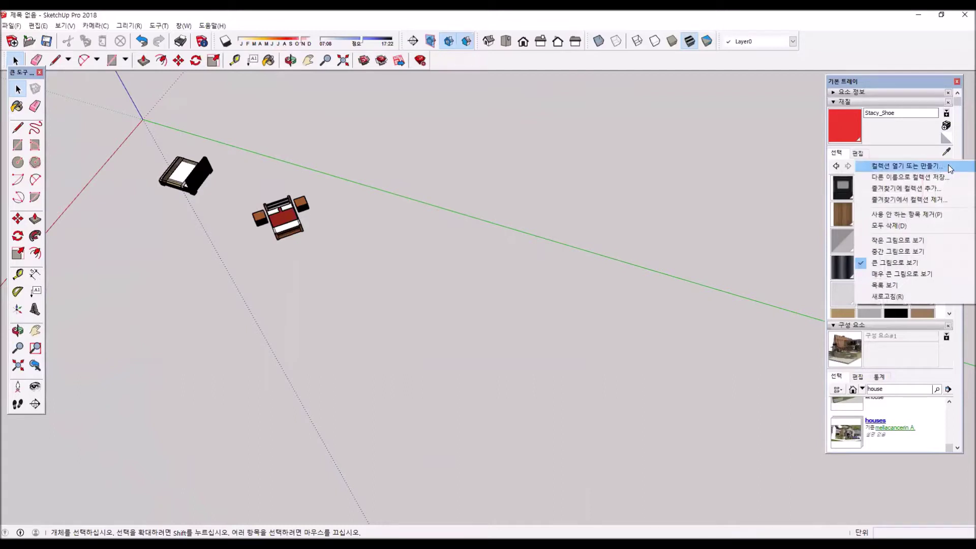
click(948, 168)
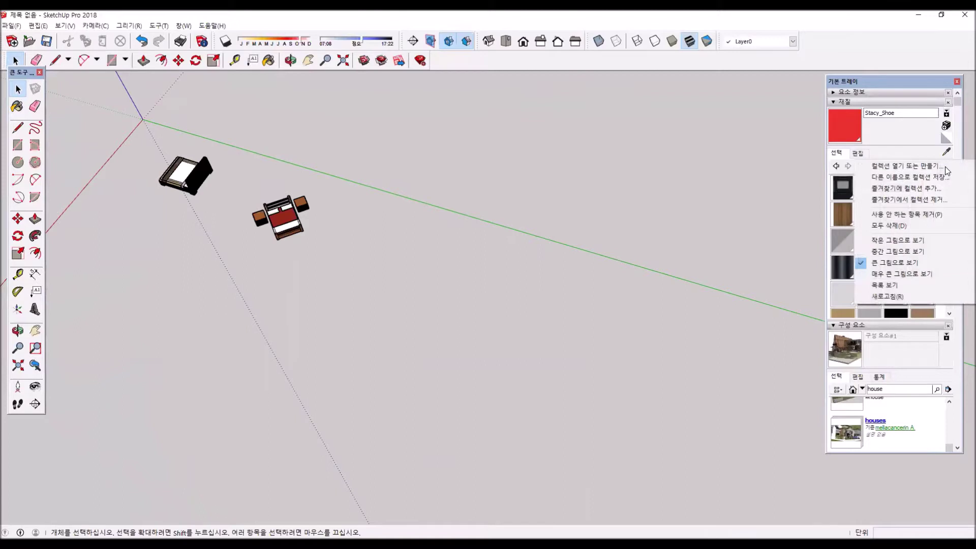
click(916, 214)
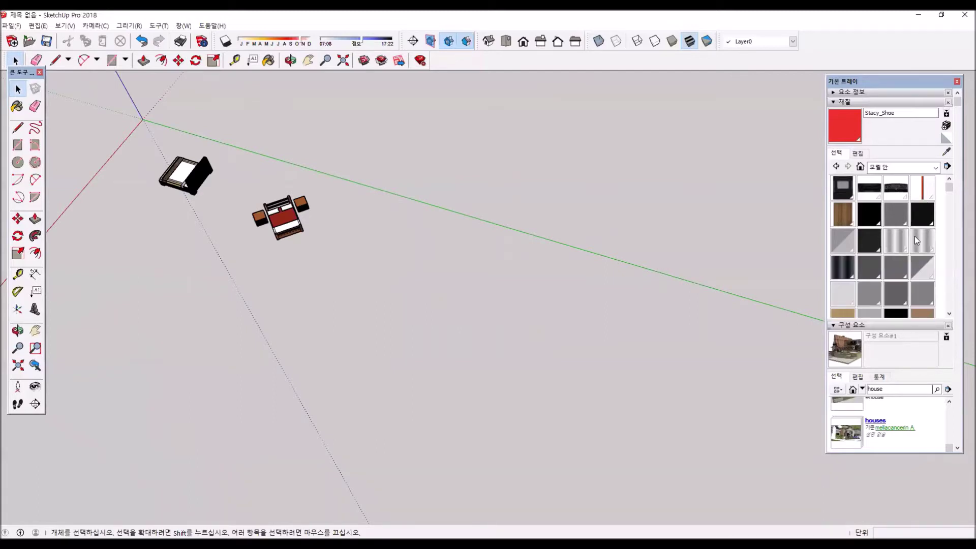
scroll(919, 249, down, 3)
scroll(919, 249, down, 5)
scroll(919, 297, up, 5)
Step: Browse the in-model materials and locate material 09
click(947, 166)
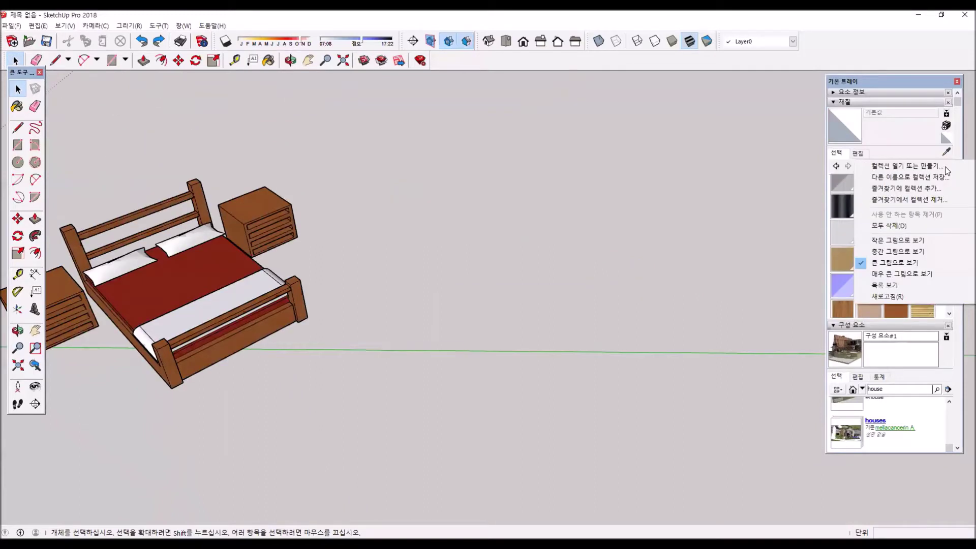
click(250, 271)
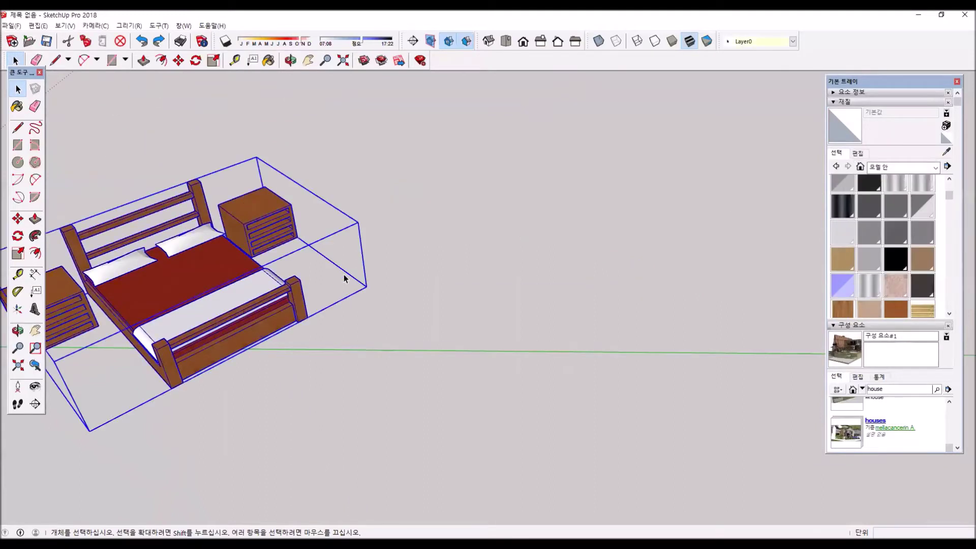
click(947, 167)
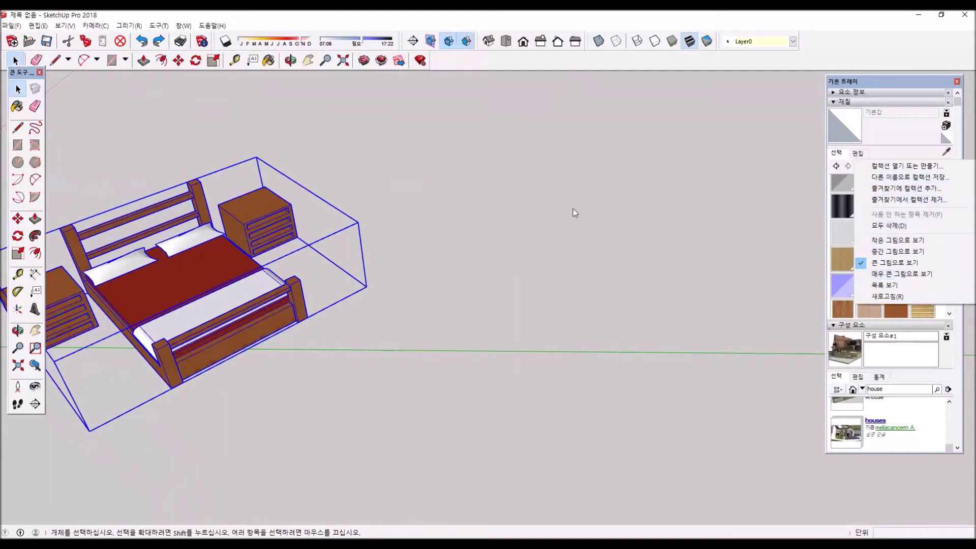
click(533, 195)
scroll(693, 143, down, 3)
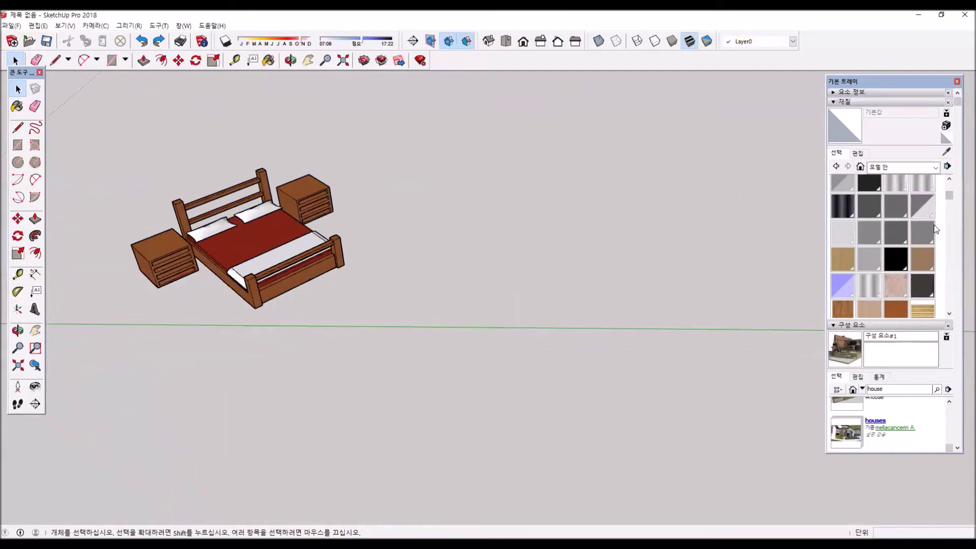
drag(949, 195, 949, 184)
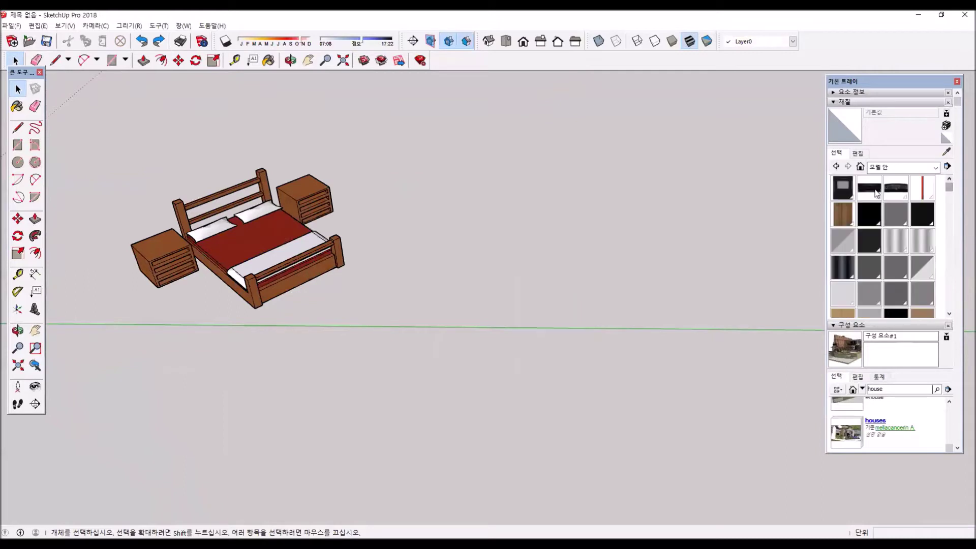
click(896, 193)
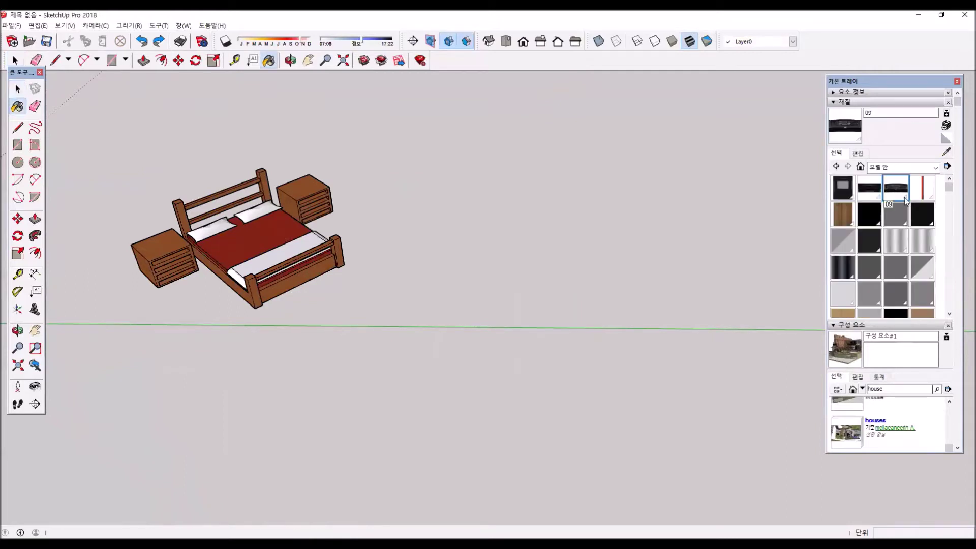
right_click(904, 197)
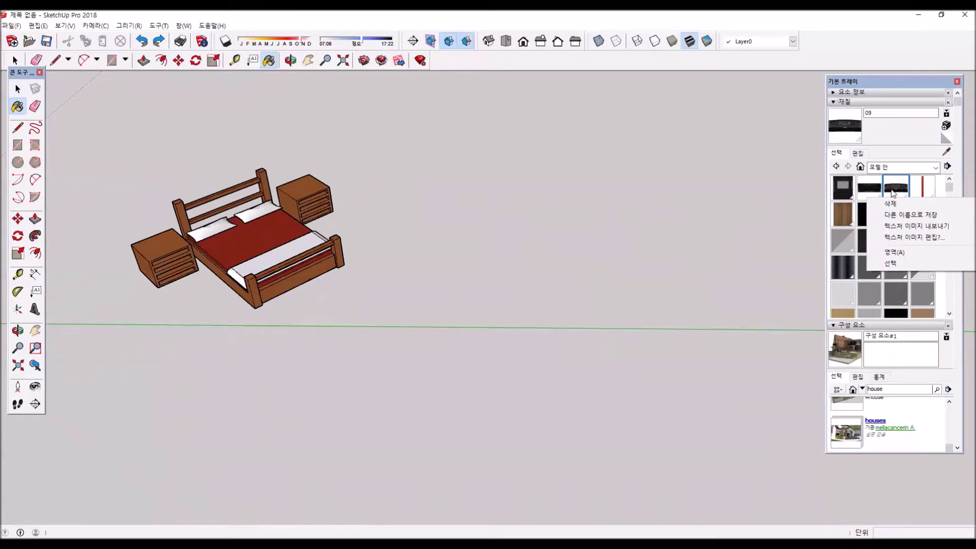
key(Escape)
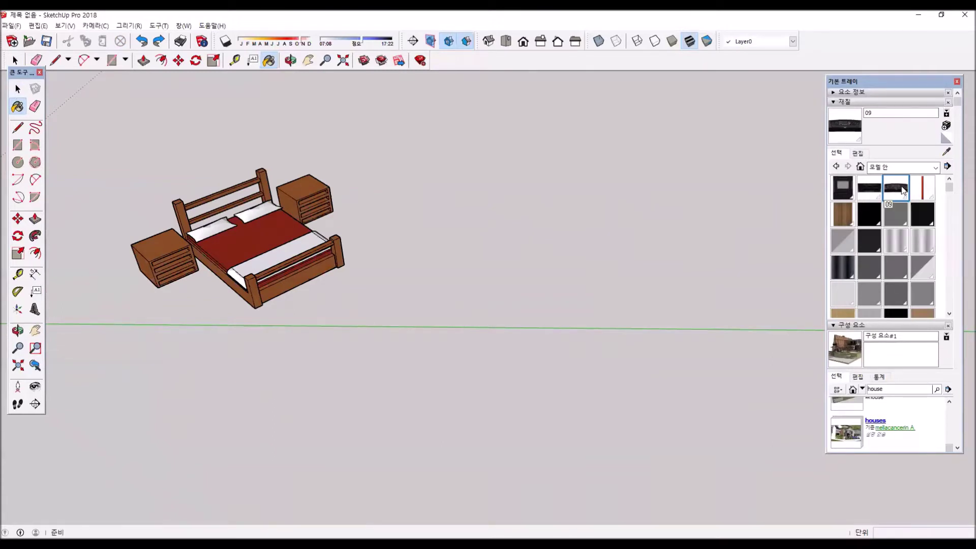
Step: Delete material 09, replacing it with the default material
click(842, 197)
click(869, 194)
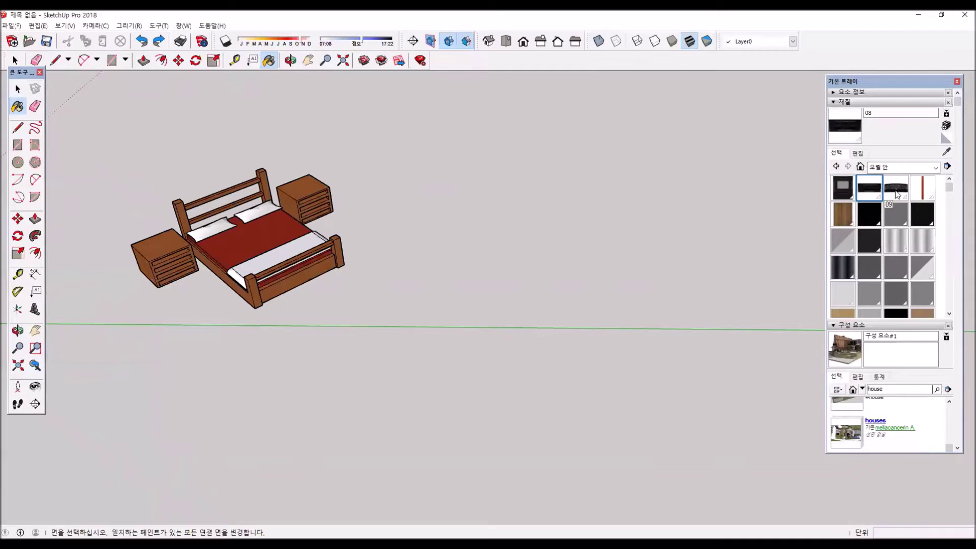
click(895, 196)
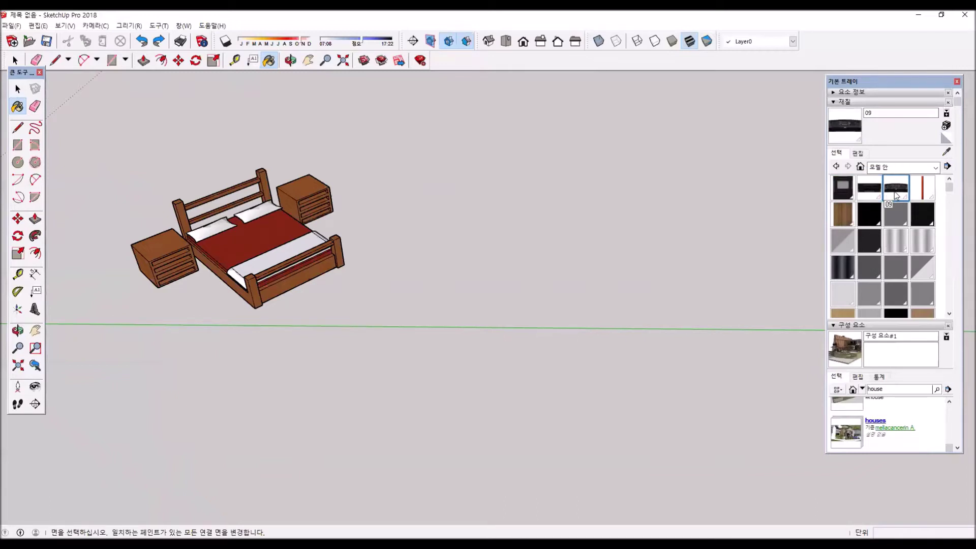
right_click(895, 194)
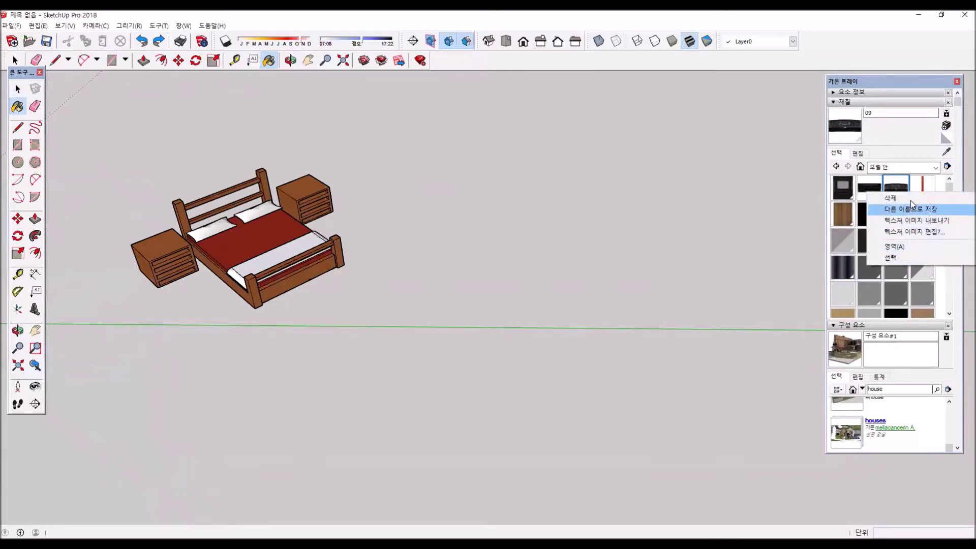
click(897, 197)
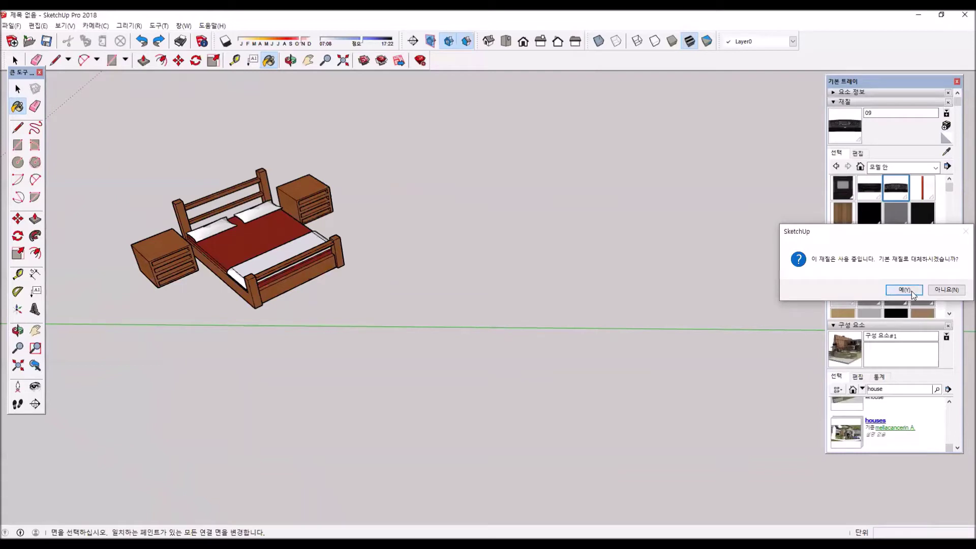
click(914, 294)
Step: Delete material 08, confirming its replacement with the default material
right_click(869, 190)
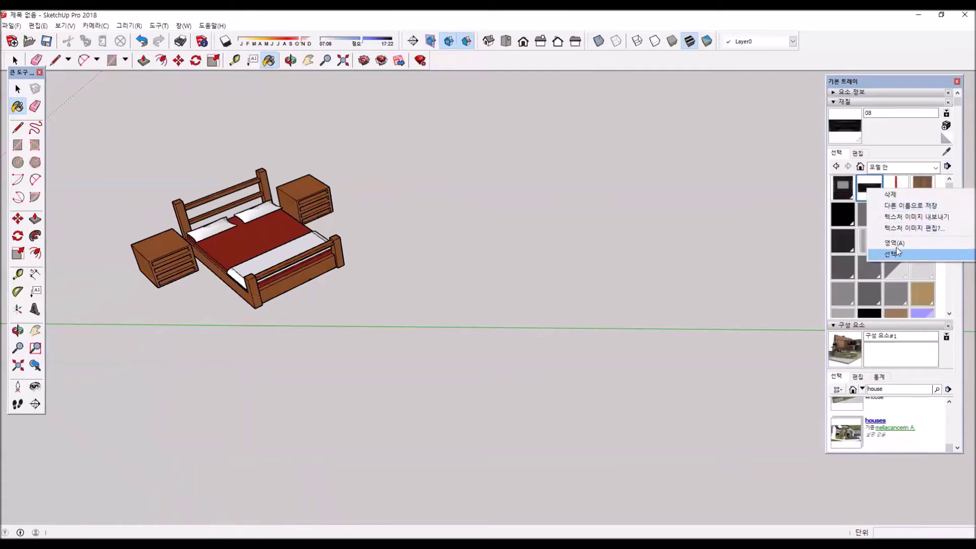
click(906, 197)
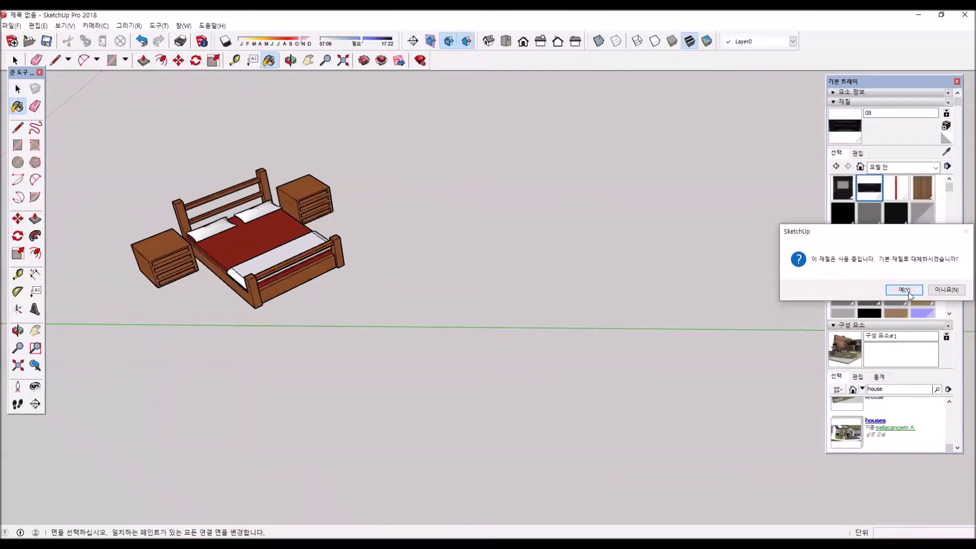
click(907, 291)
scroll(887, 269, down, 5)
scroll(891, 260, down, 5)
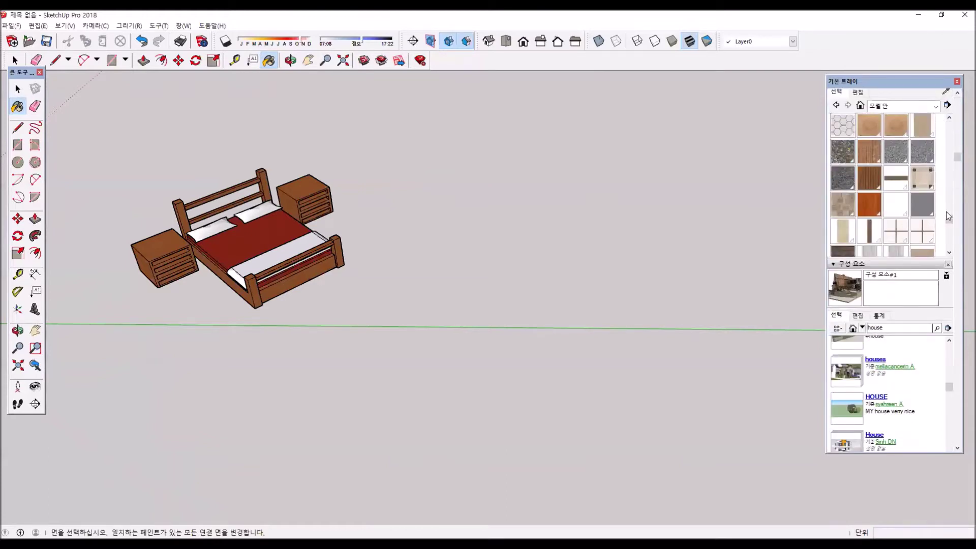
scroll(950, 216, down, 3)
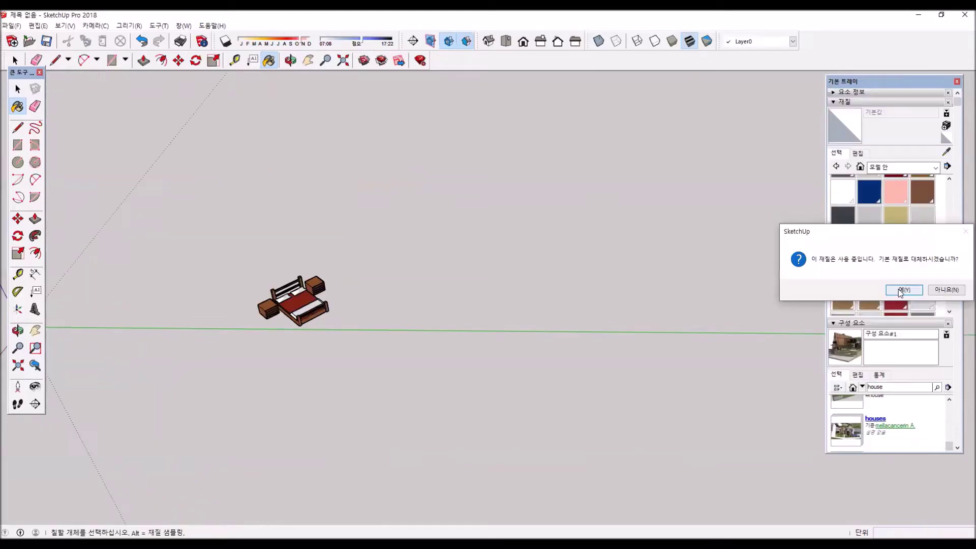
click(898, 289)
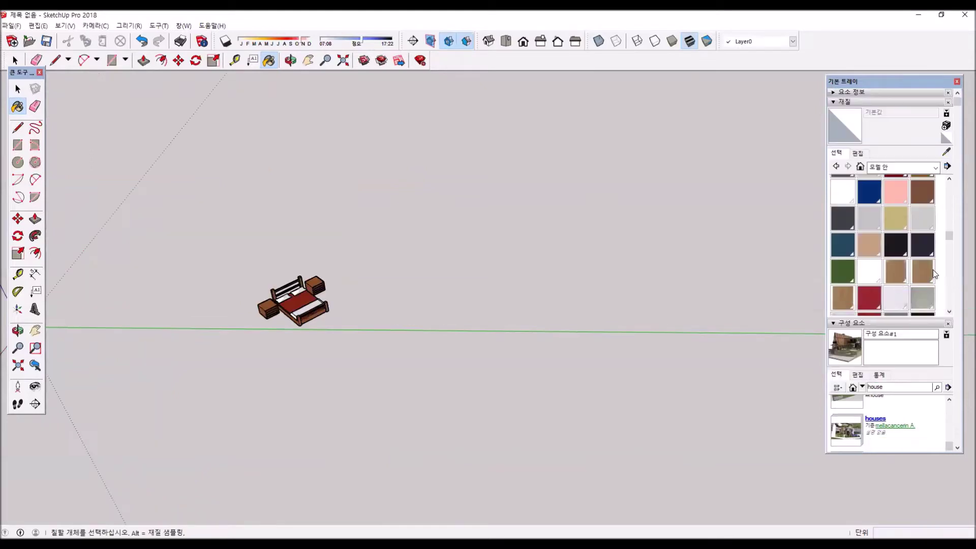
Step: Delete the brown wood material, replacing it with the default material
right_click(899, 268)
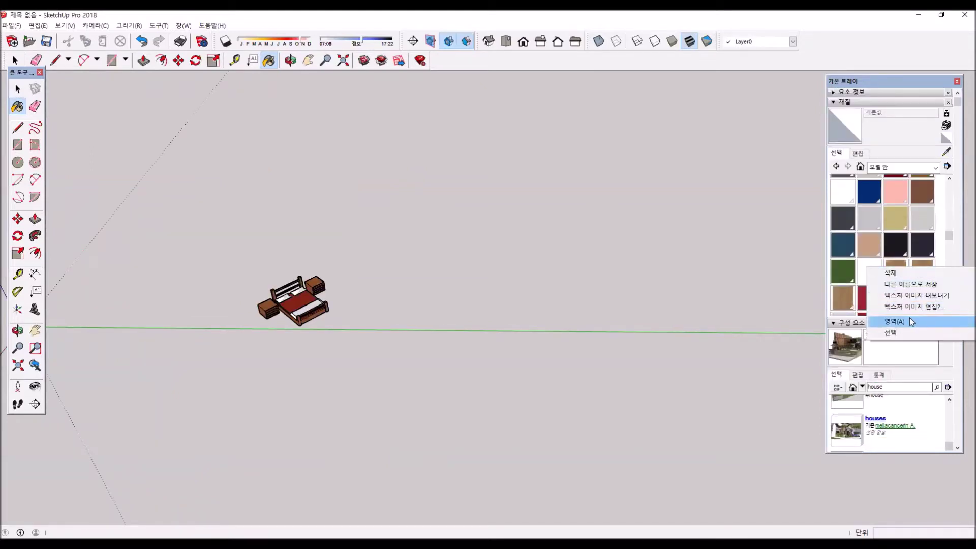
click(907, 275)
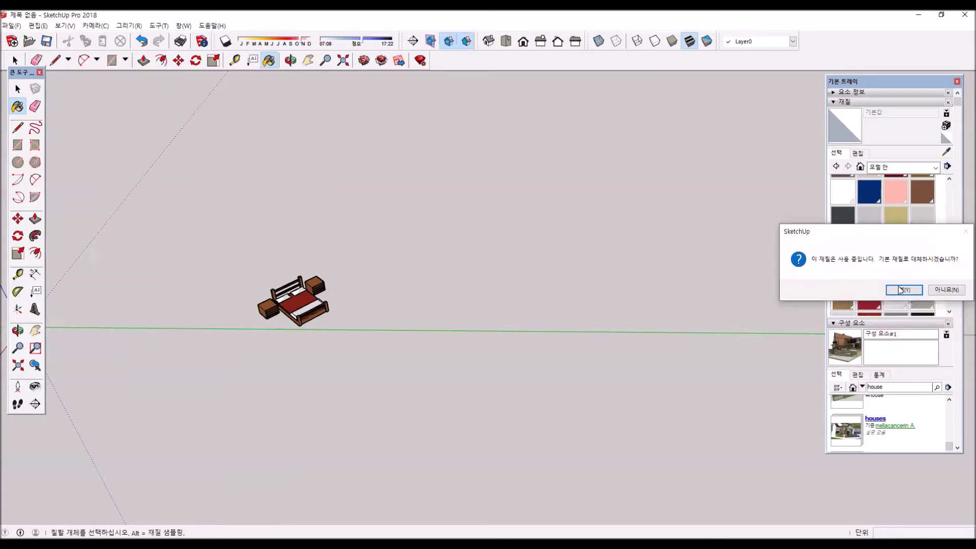
click(903, 289)
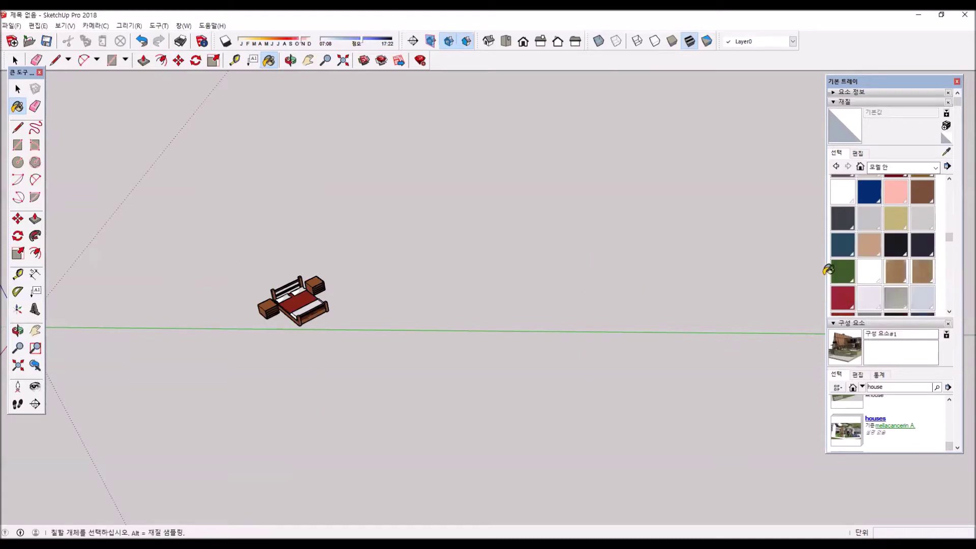
scroll(826, 269, down, 2)
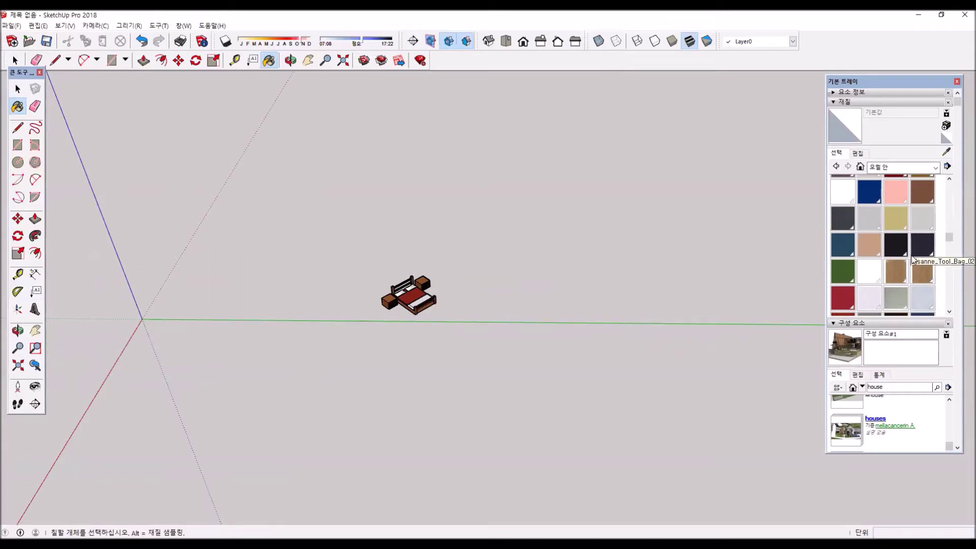
scroll(912, 258, down, 10)
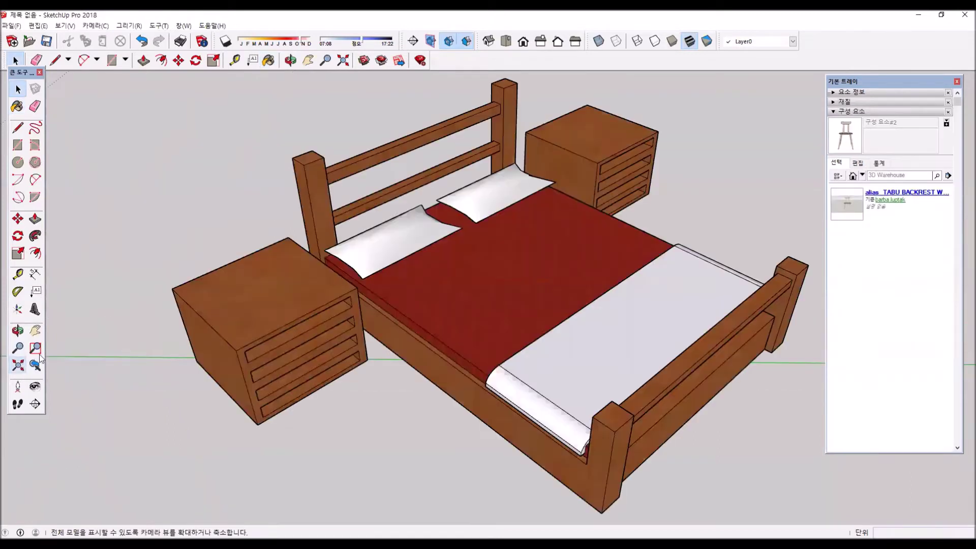
key(space)
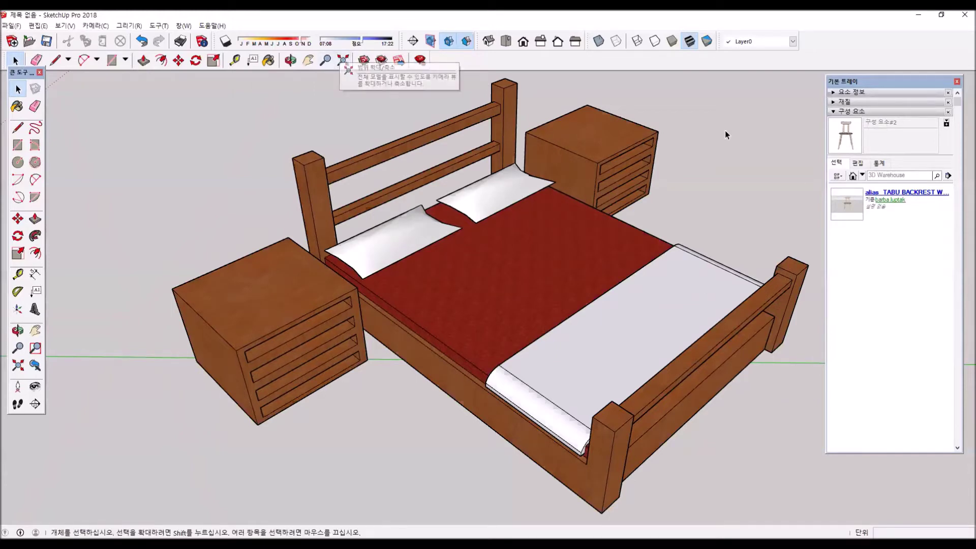
Step: Select the red bed group with its two wooden nightstands
click(880, 174)
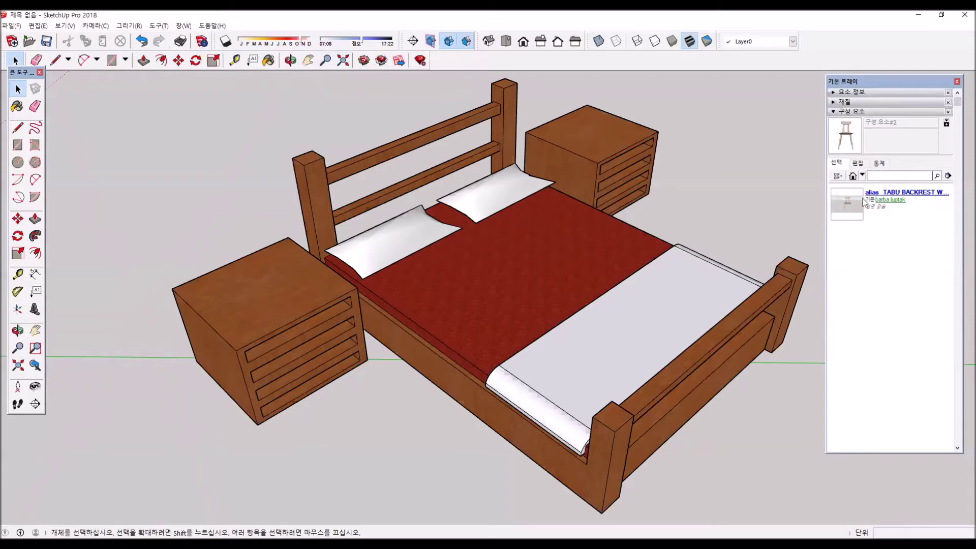
scroll(447, 229, down, 5)
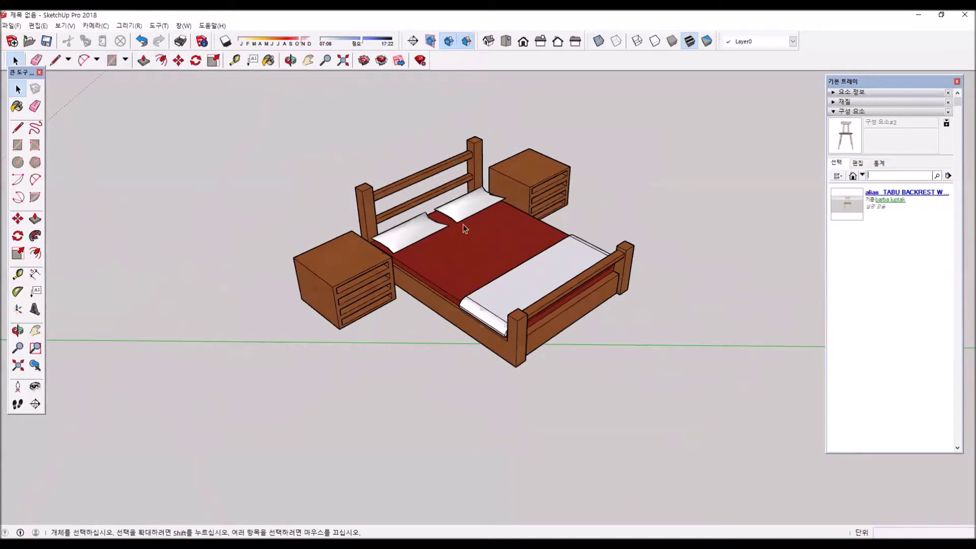
click(484, 237)
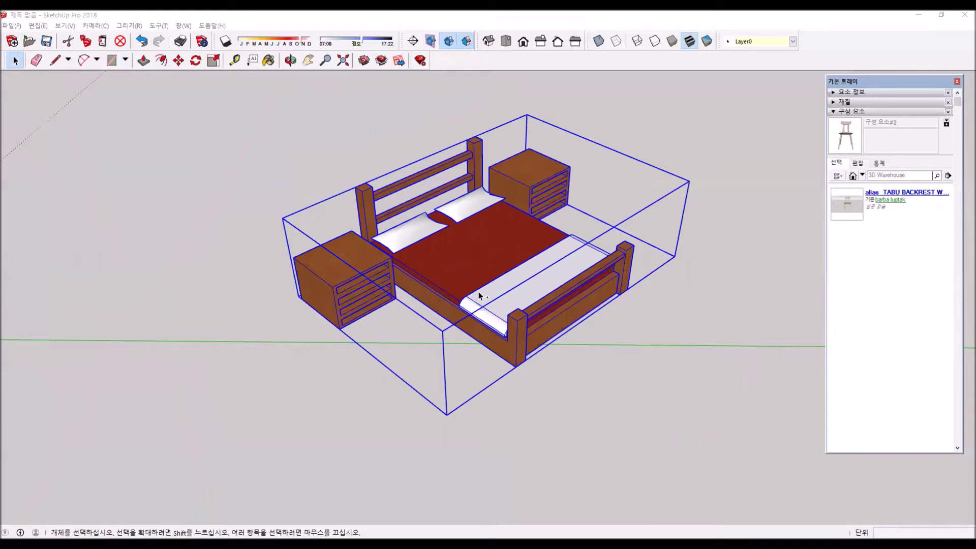
Step: Explode the bed group and delete the left and right nightstands
right_click(390, 260)
click(447, 337)
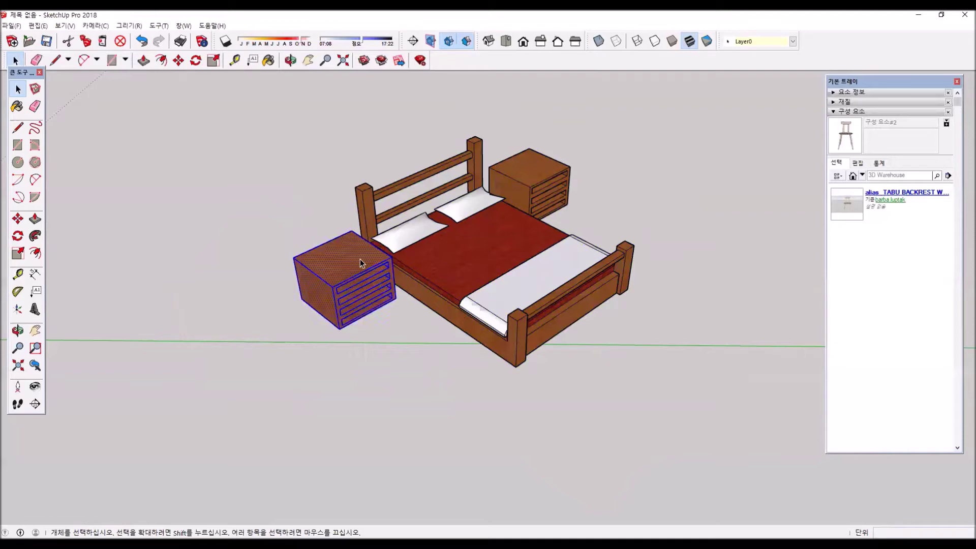
key(Delete)
click(532, 171)
key(Delete)
Step: Select all remaining bed parts and make them a single group
middle_drag(572, 310, 574, 387)
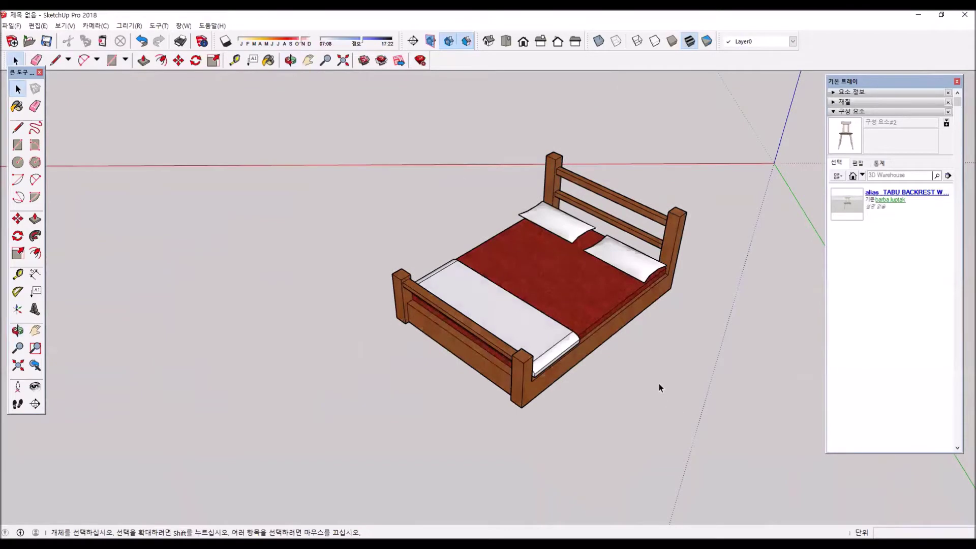
drag(367, 125, 367, 125)
right_click(541, 238)
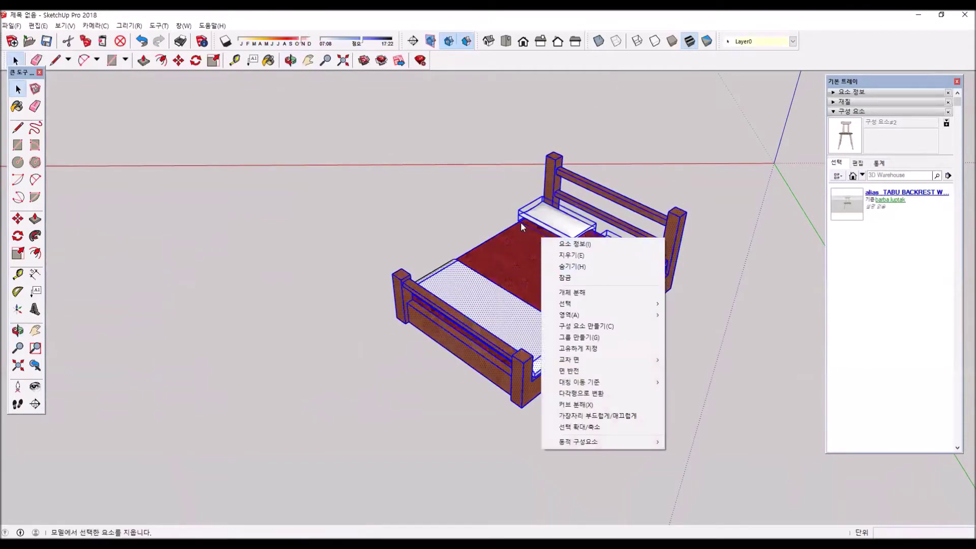
click(614, 337)
middle_drag(638, 309, 610, 326)
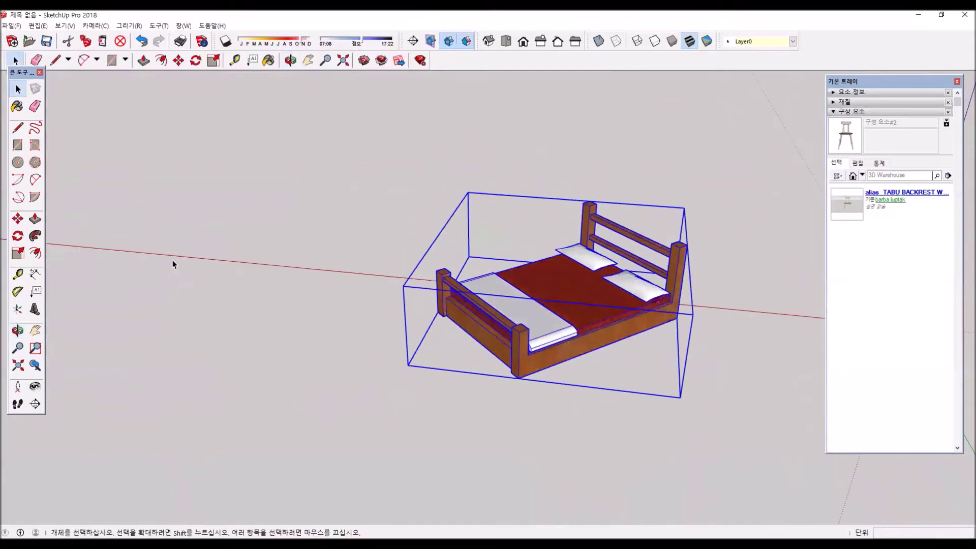
Step: Measure the bed edge between two corners and resize the model to 2000mm
click(18, 275)
middle_drag(723, 370, 355, 224)
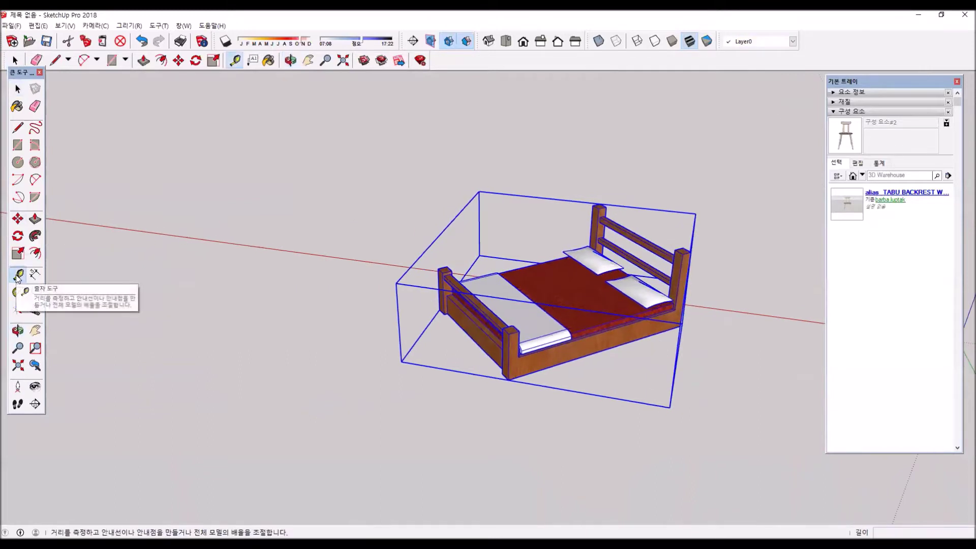
click(509, 378)
middle_drag(688, 320, 686, 355)
click(682, 355)
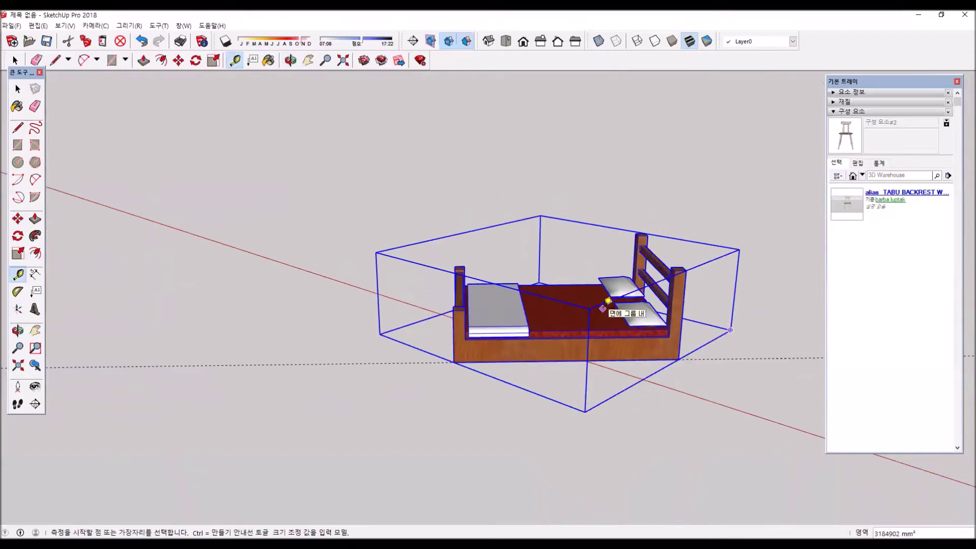
text(2)
key(Return)
click(484, 300)
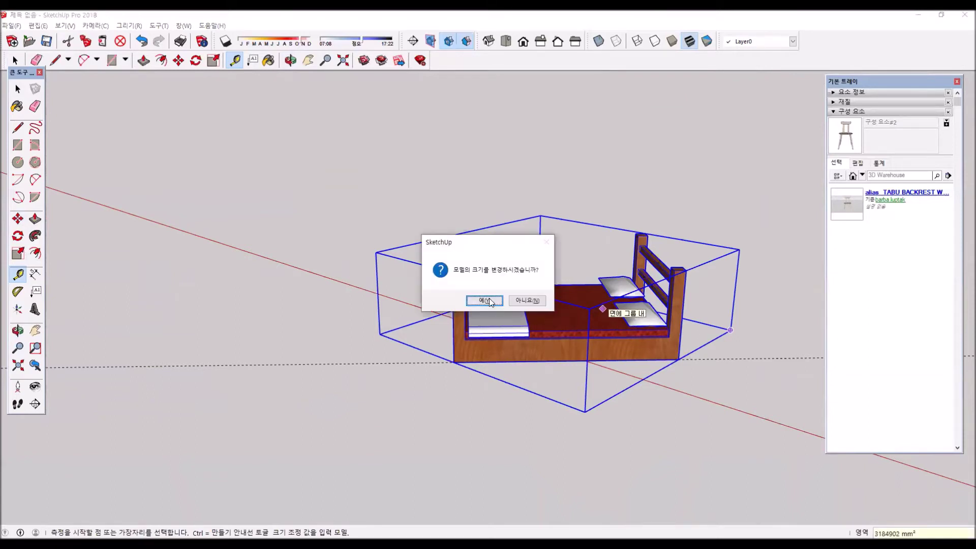
Step: Recentre the view on the bed and cancel a second measurement
scroll(645, 361, down, 3)
shift+middle_drag(497, 381, 230, 388)
scroll(459, 346, up, 5)
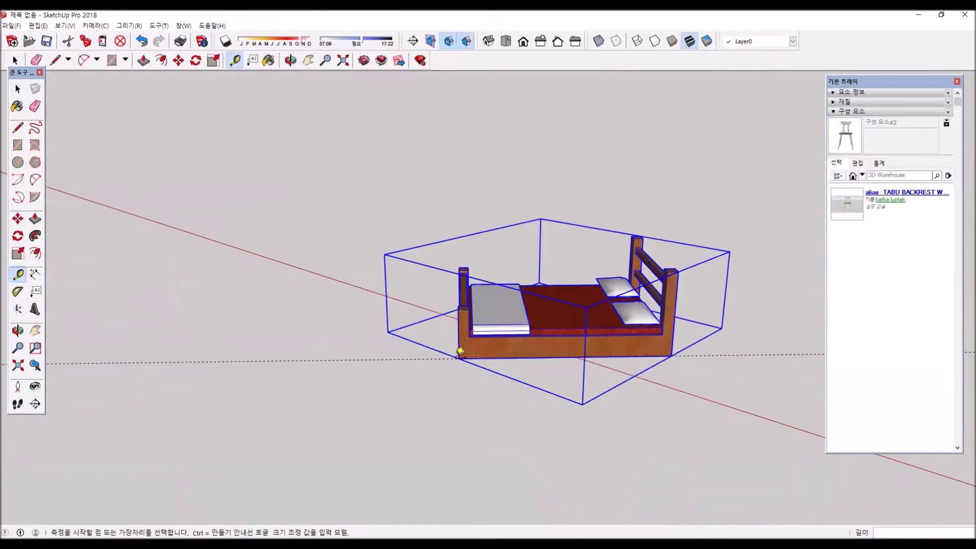
click(458, 358)
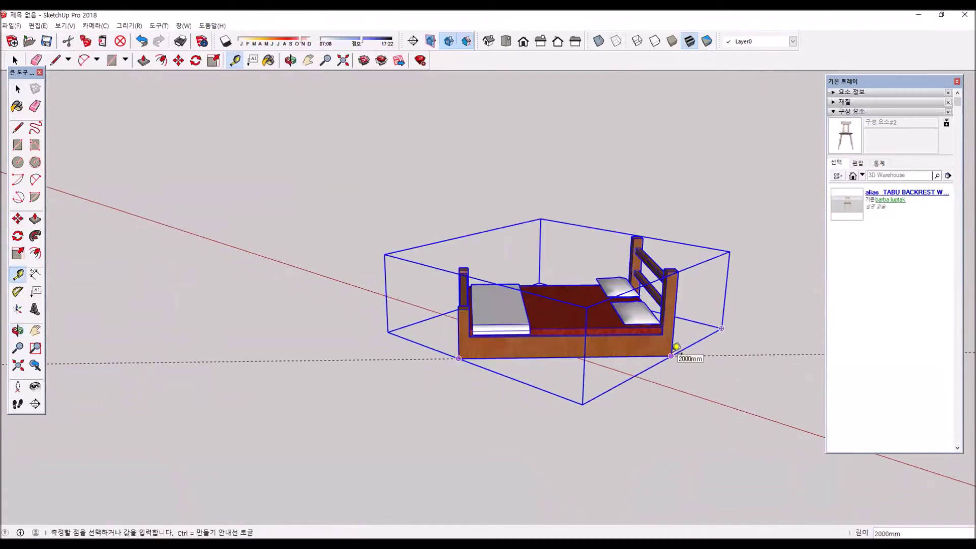
middle_drag(547, 375, 462, 318)
key(space)
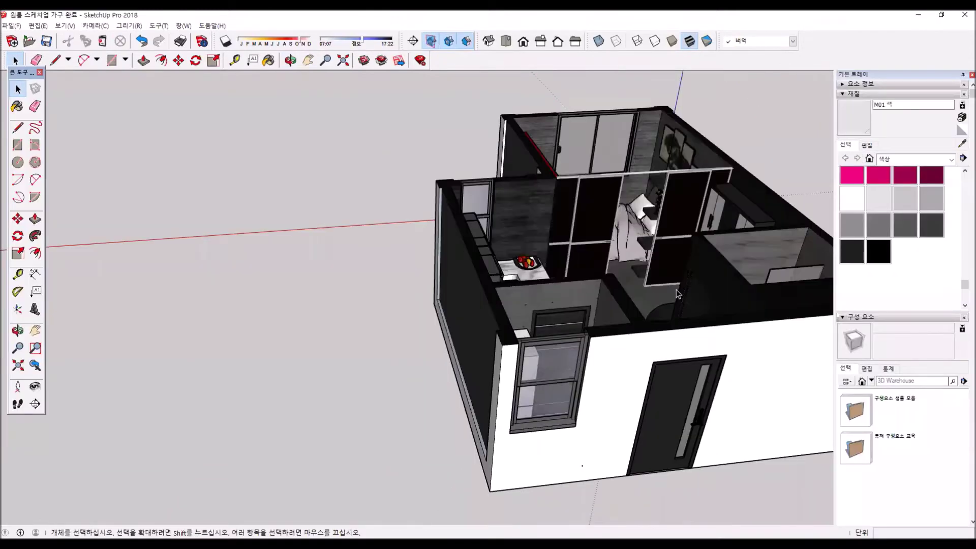
Step: Paste the rescaled bed into the room model and place it beside the walls
middle_drag(709, 294, 2, 163)
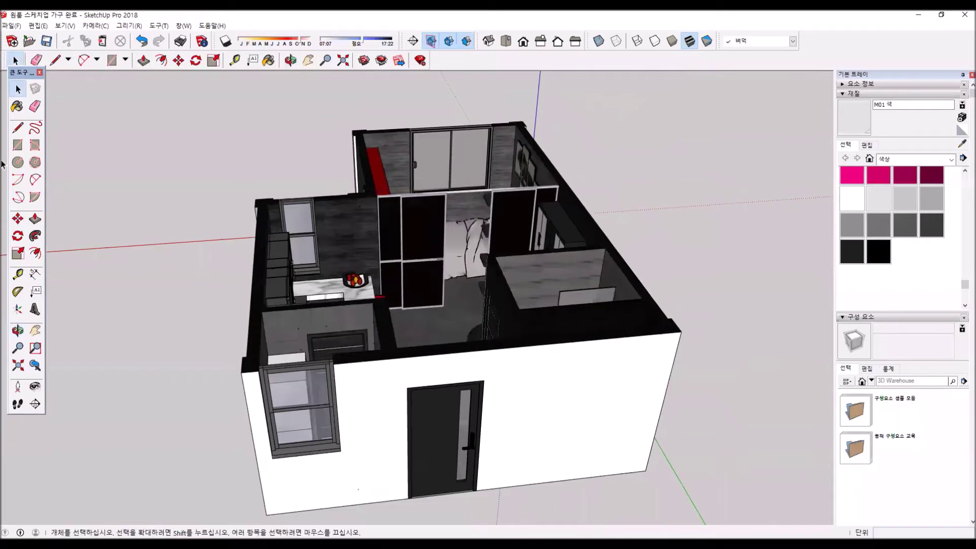
key(ctrl+v)
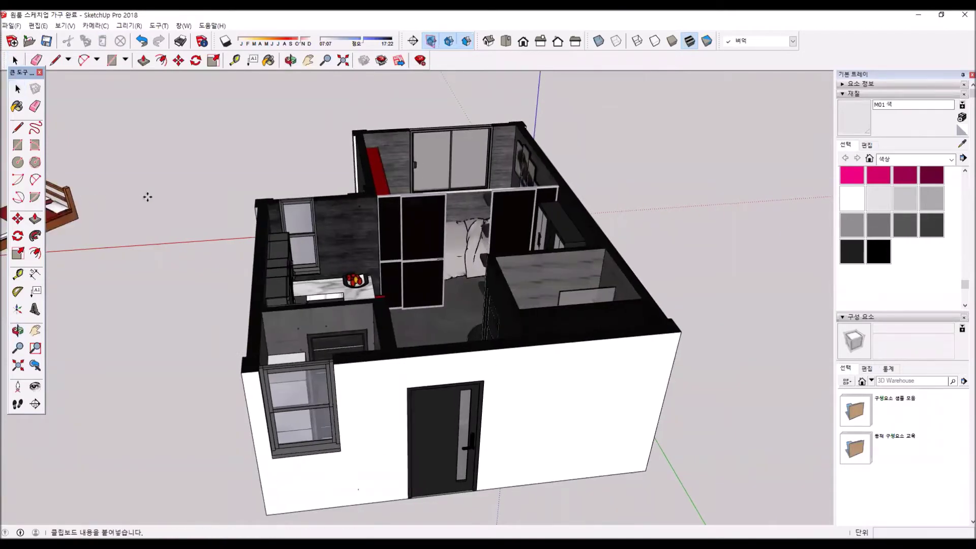
click(289, 151)
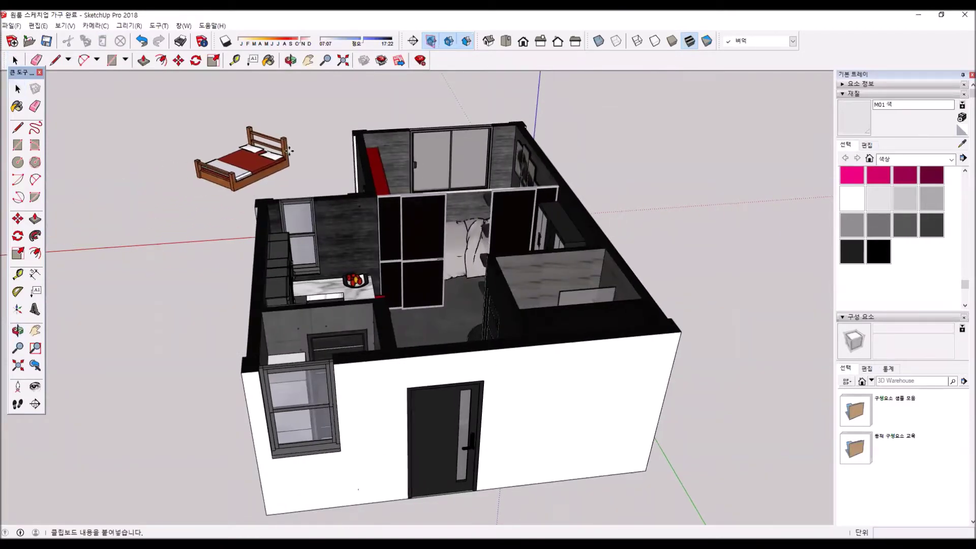
middle_drag(224, 276, 270, 351)
scroll(182, 114, up, 4)
Step: Rotate the pasted bed 45° around its corner
key(m)
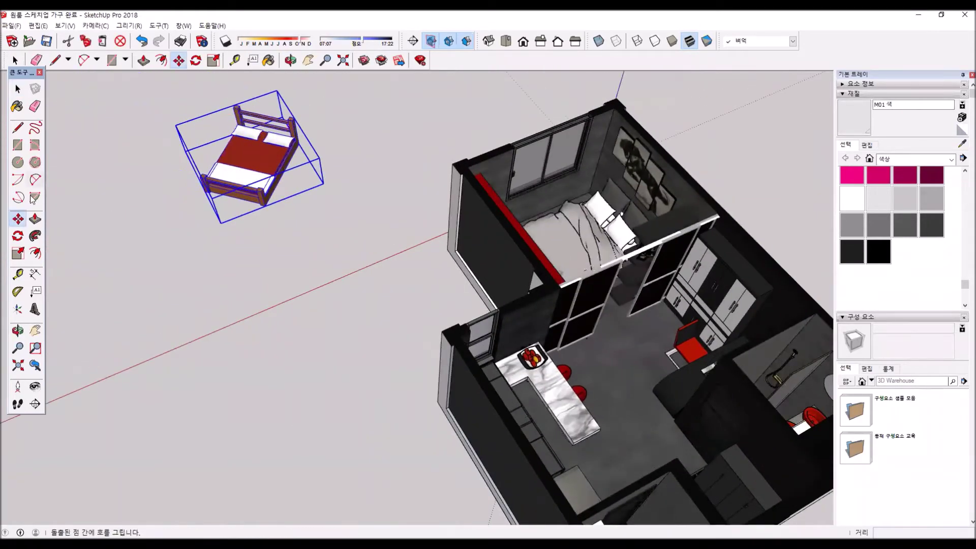
key(q)
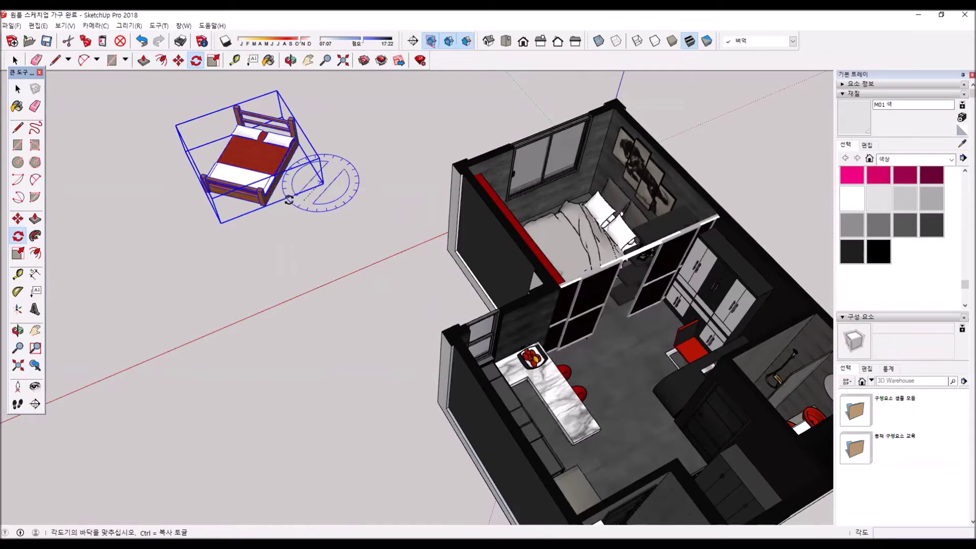
click(321, 181)
click(292, 191)
text(45)
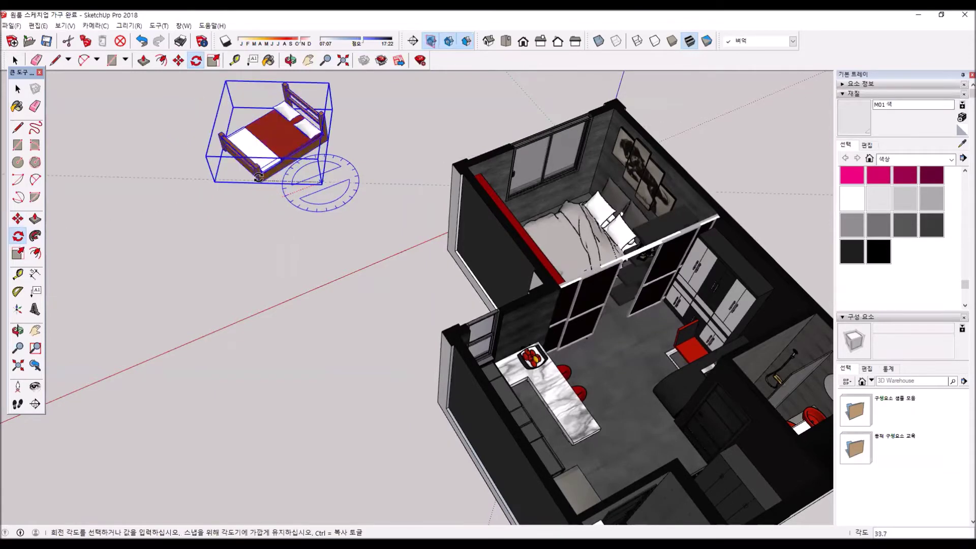
key(Return)
click(18, 90)
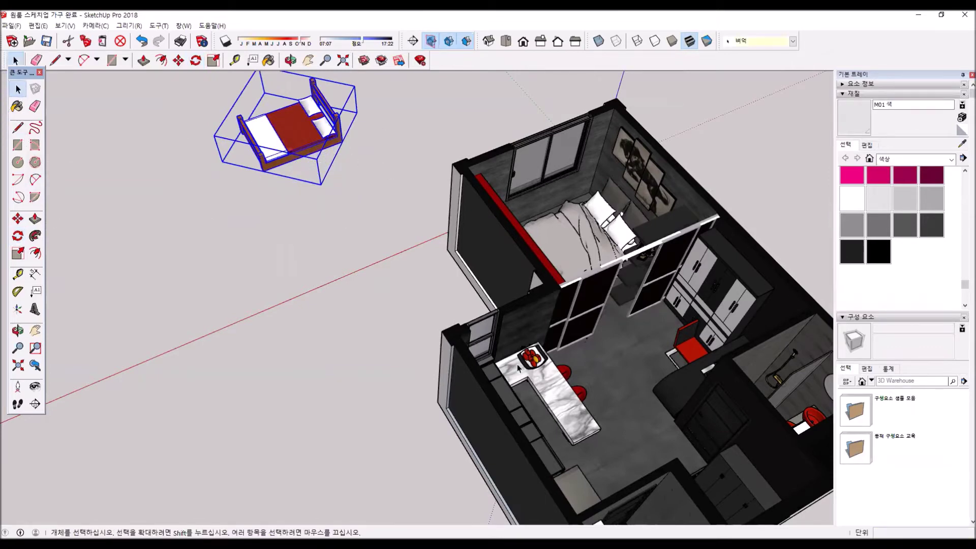
Step: Copy the bed into the upper bedroom, then undo the placement
click(19, 219)
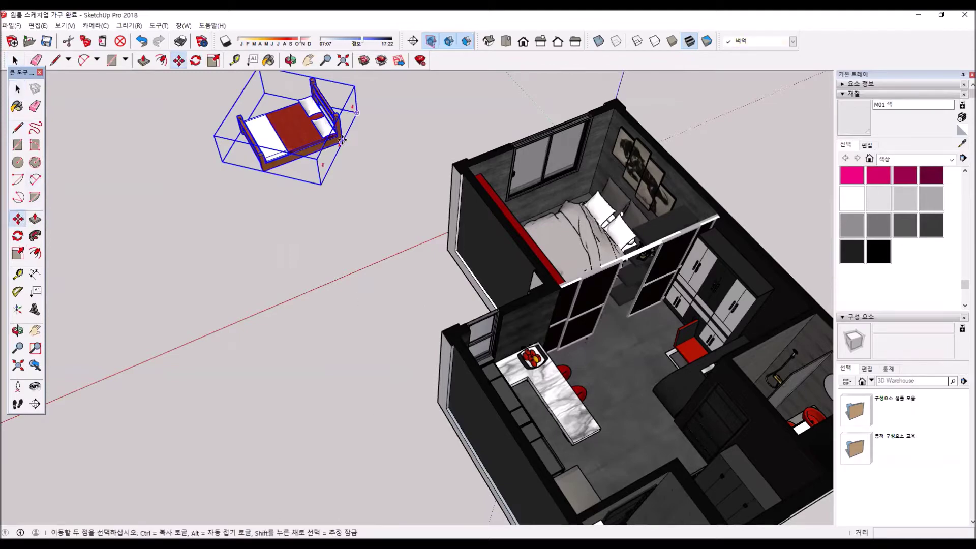
click(343, 140)
key(ctrl)
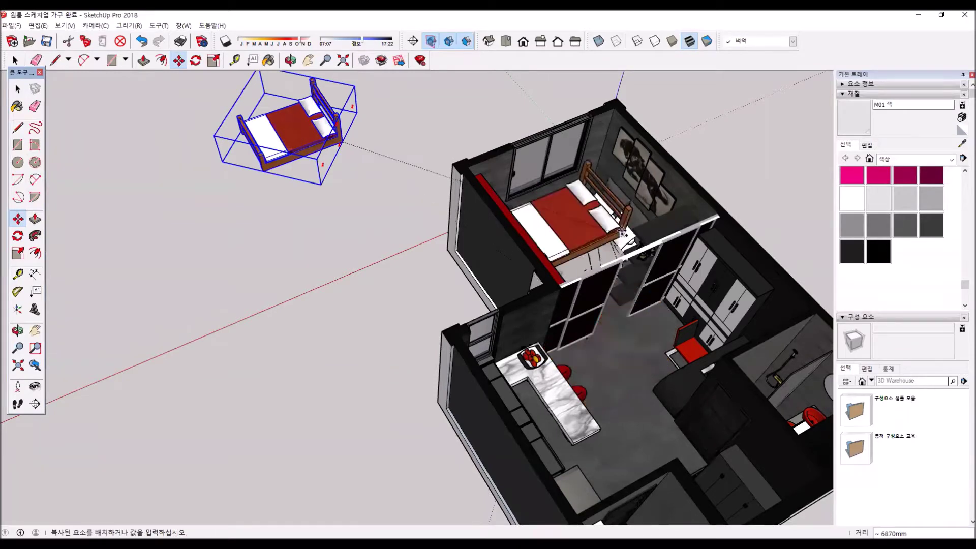
scroll(622, 233, up, 3)
middle_drag(621, 233, 566, 148)
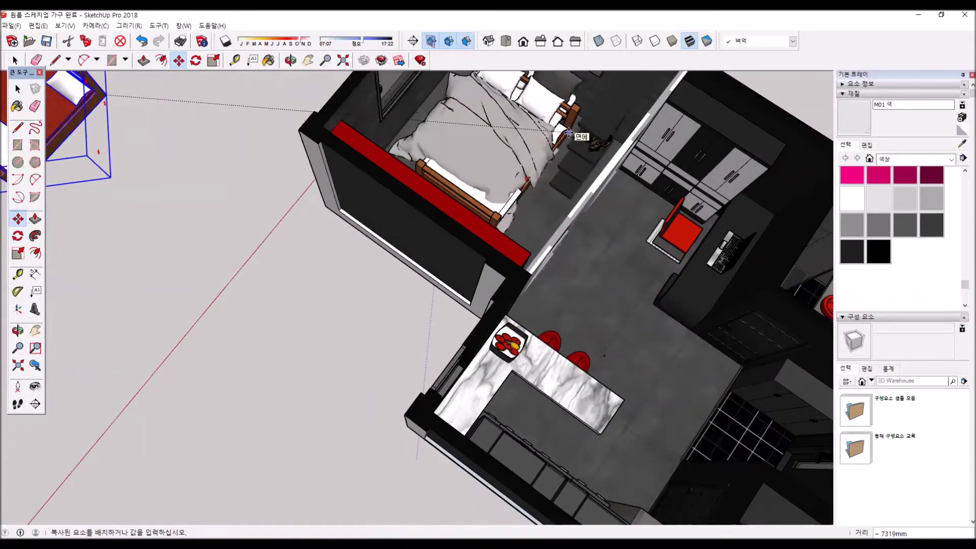
click(532, 129)
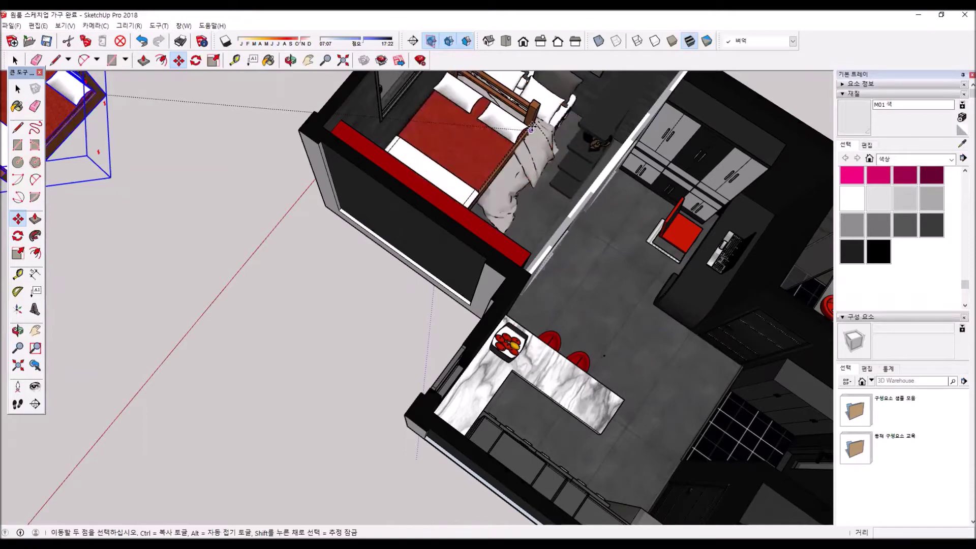
key(ctrl+z)
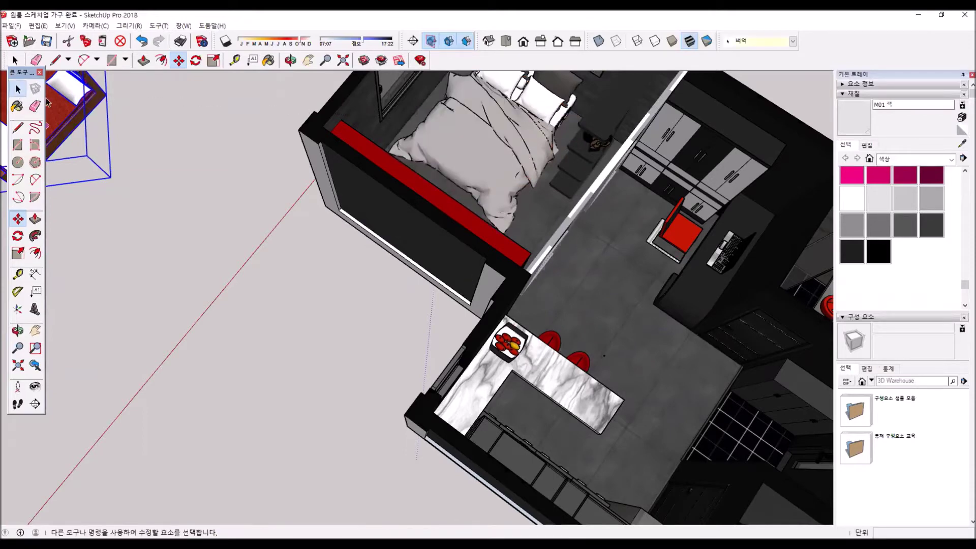
Step: Delete the red bed sitting beside the room
key(space)
key(Delete)
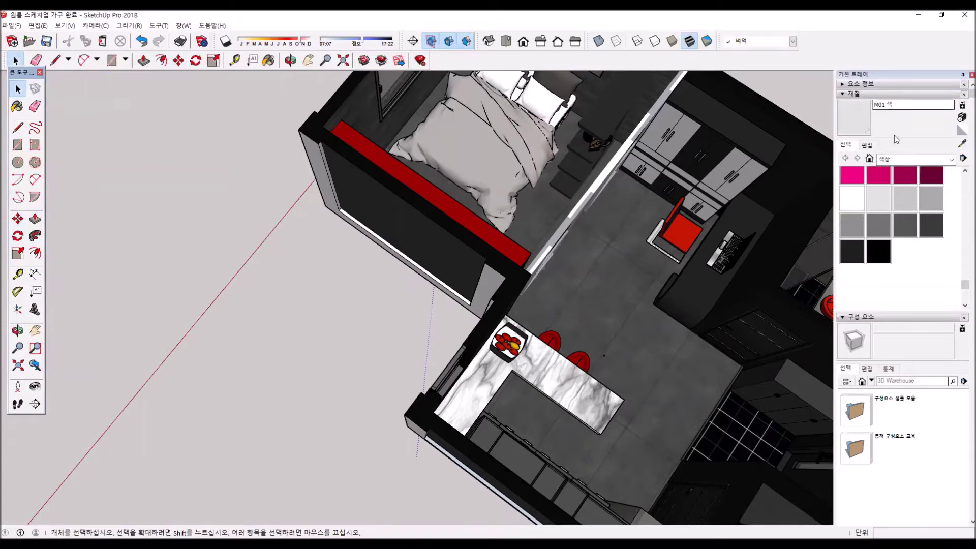
click(870, 158)
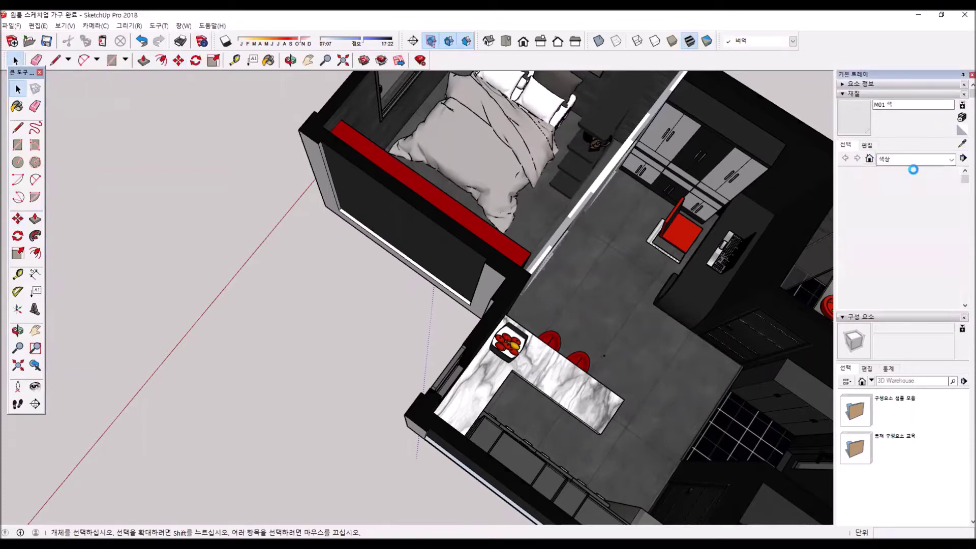
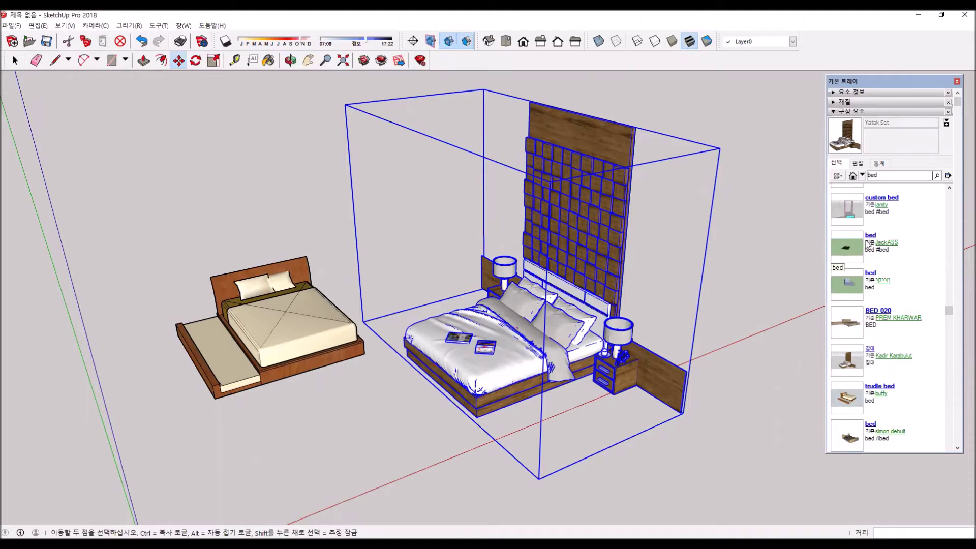
Step: Search Components for 'kitchen' and place the downloaded KITCHEN W7 model beside the beds
scroll(855, 270, up, 3)
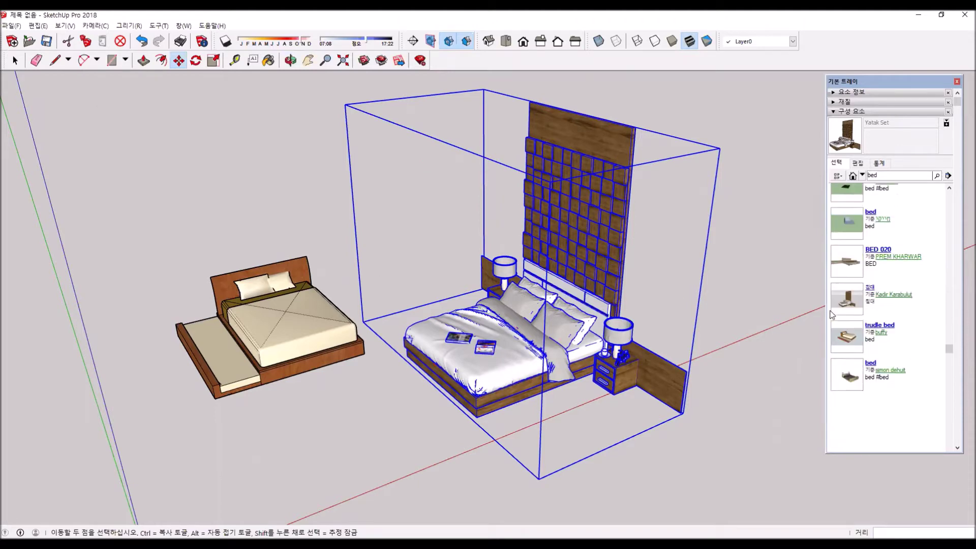
text(kitchen)
key(Return)
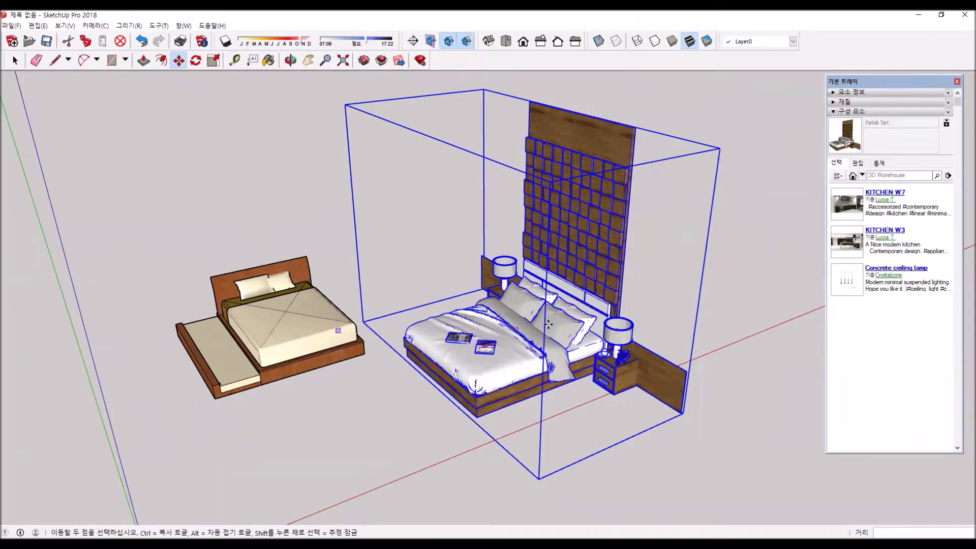
click(846, 206)
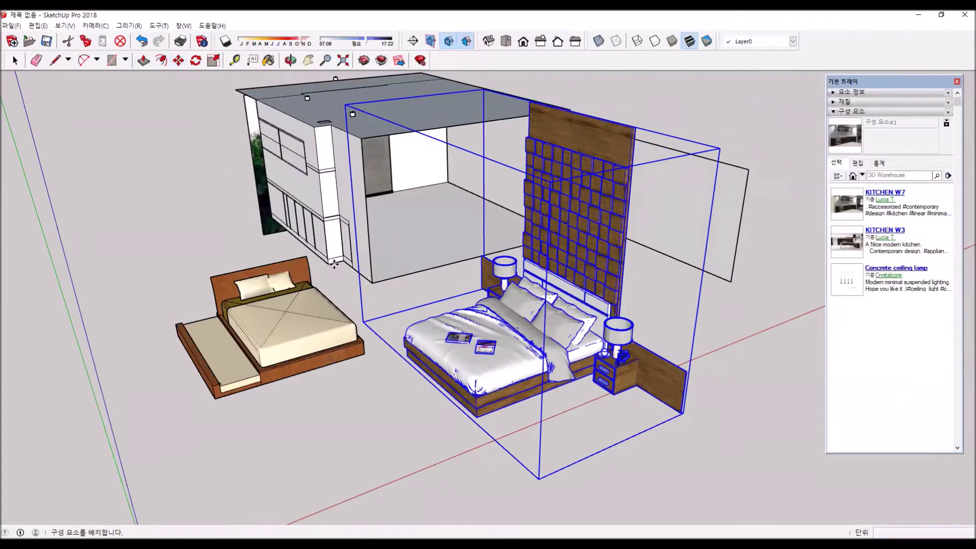
click(386, 259)
Step: Explode the KITCHEN W7 component into loose geometry
middle_drag(387, 260, 570, 264)
scroll(663, 175, up, 5)
key(m)
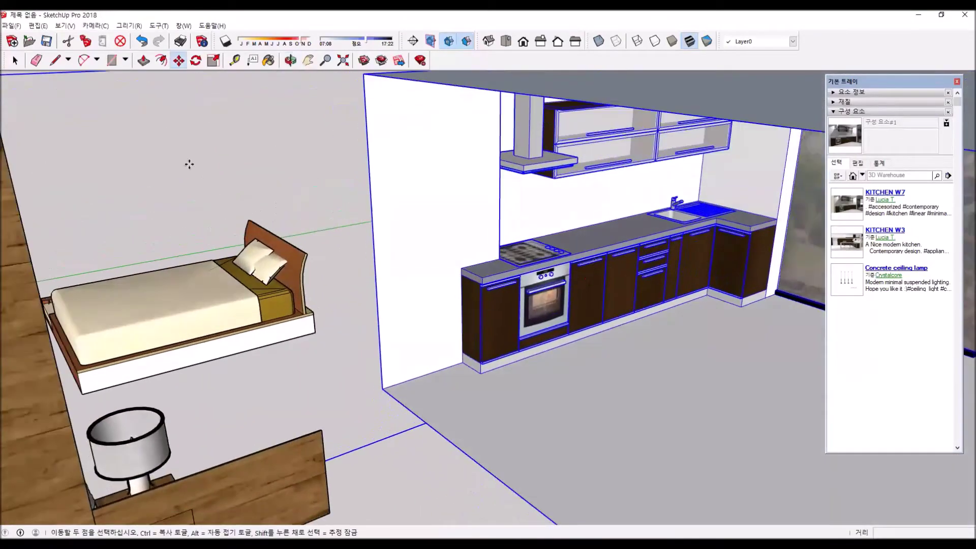
click(14, 61)
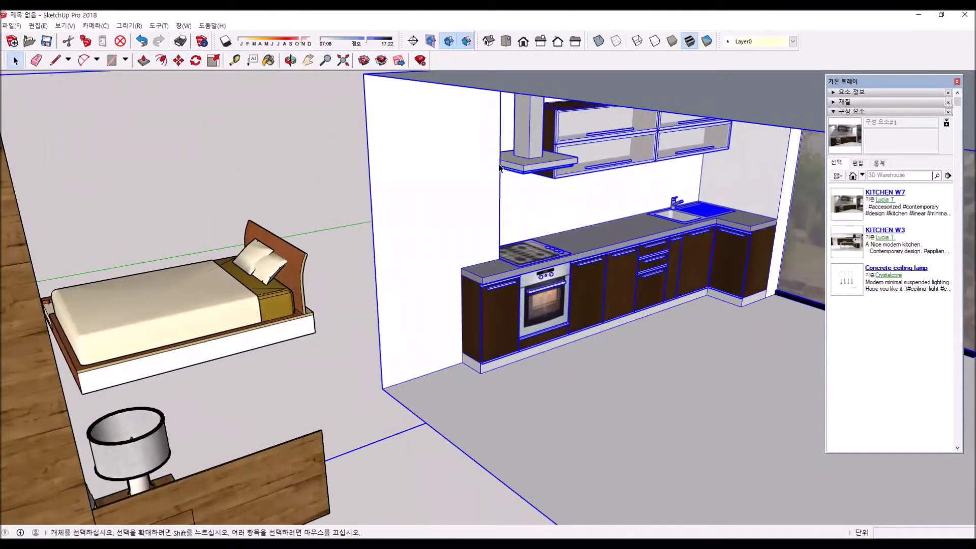
right_click(479, 188)
click(534, 259)
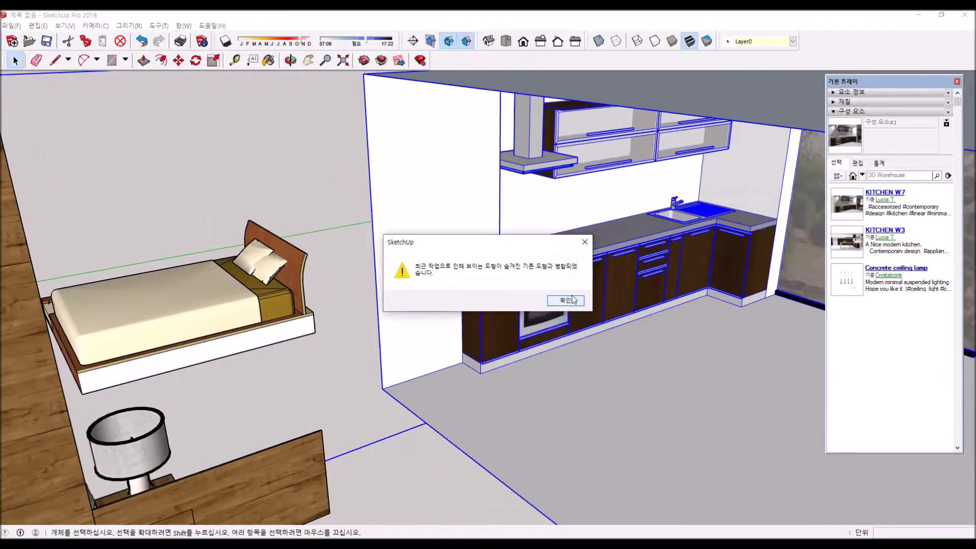
Step: Dismiss the layer-merge warning and delete the kitchen's ceiling face
click(573, 300)
scroll(578, 328, down, 5)
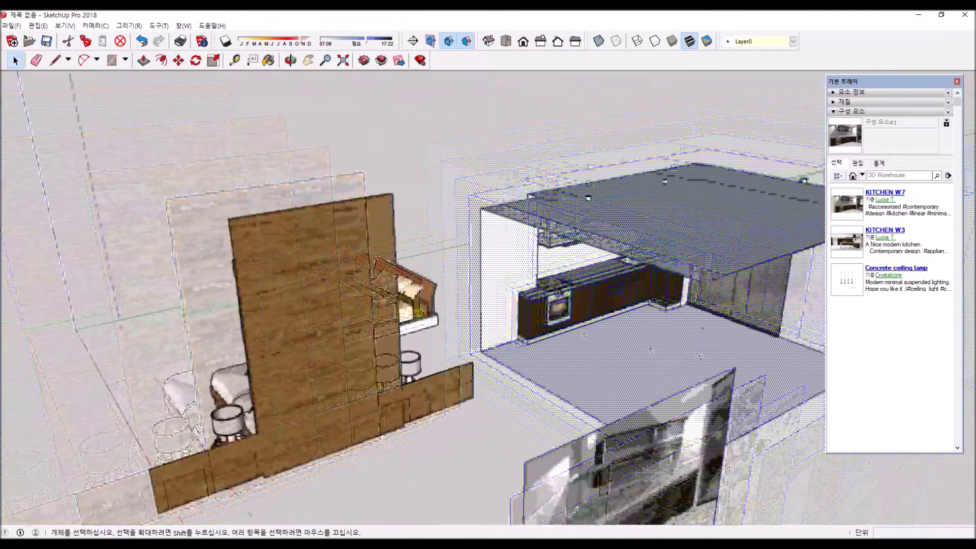
click(677, 231)
middle_drag(677, 230, 628, 248)
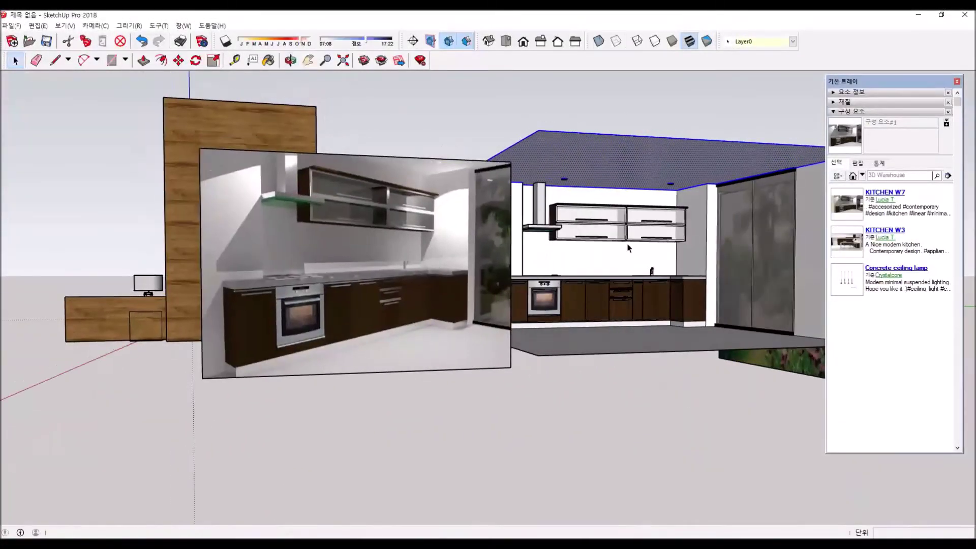
key(Delete)
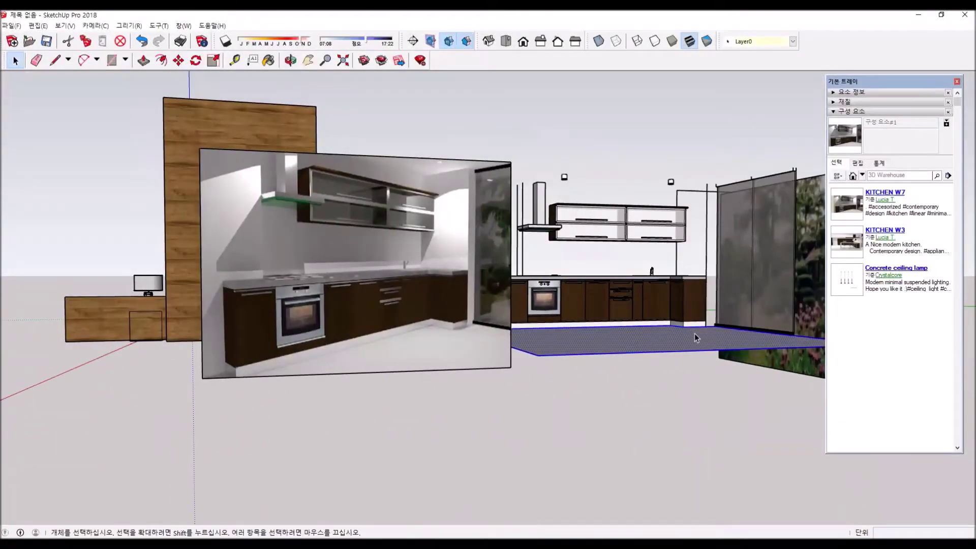
Step: Delete the two stray vertical lines beside the kitchen
middle_drag(505, 404, 596, 486)
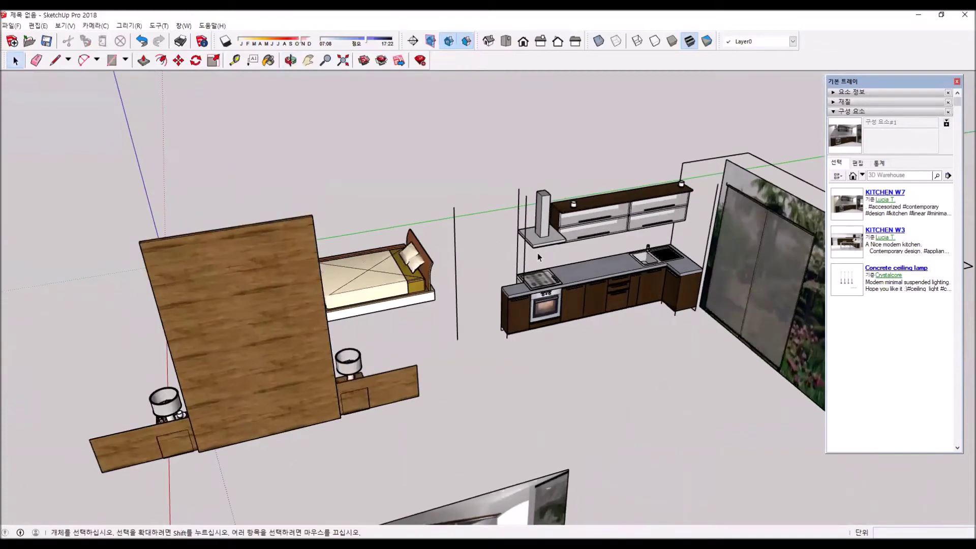
click(486, 252)
key(Delete)
click(450, 247)
key(Delete)
Step: Delete the large kitchen picture panel, leaving the kitchen and both beds in view
middle_drag(761, 278, 452, 272)
scroll(452, 272, up, 3)
scroll(450, 271, up, 8)
key(space)
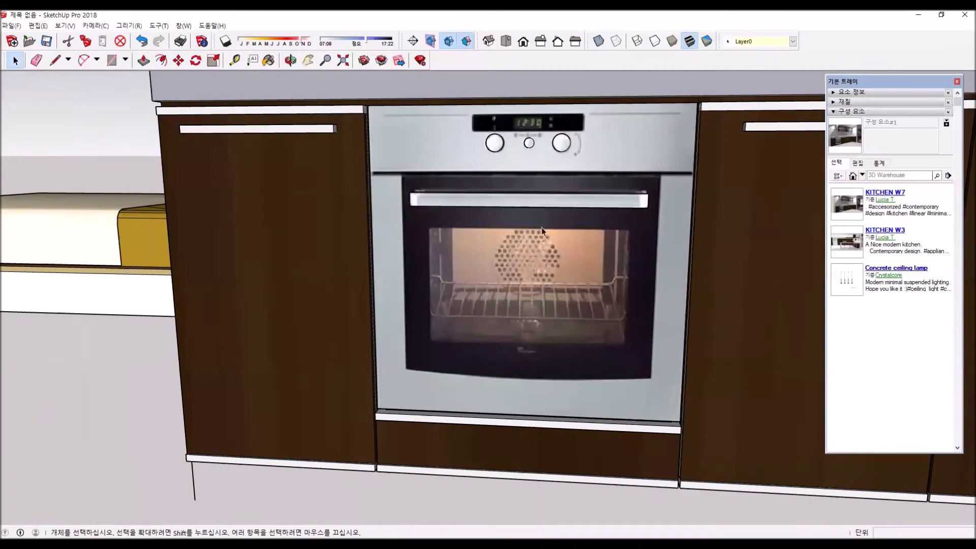
scroll(546, 274, down, 10)
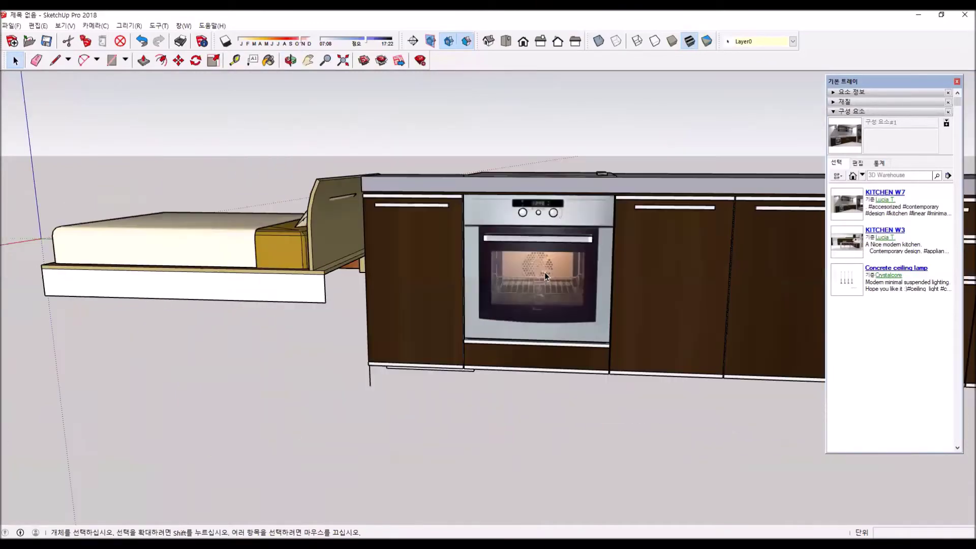
middle_drag(215, 287, 547, 375)
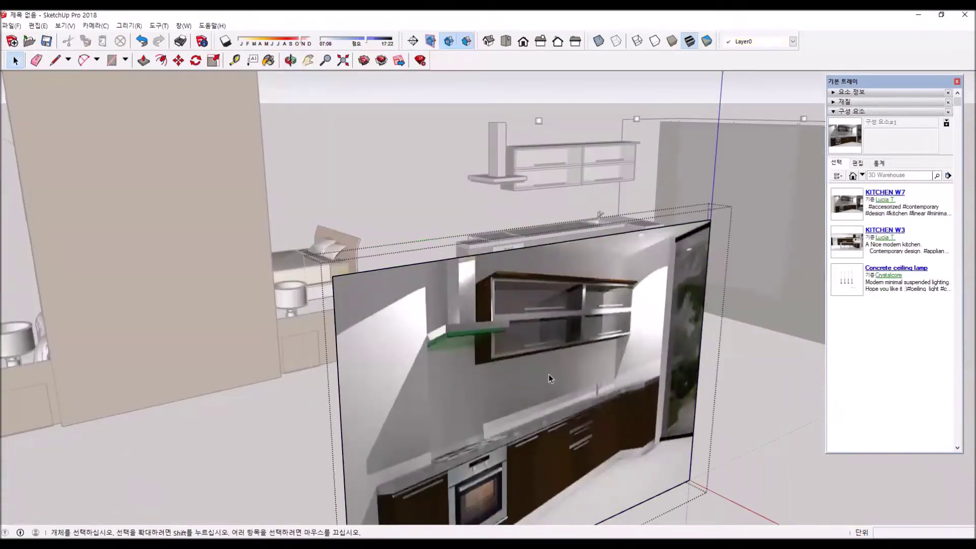
click(729, 334)
click(438, 335)
key(Delete)
scroll(438, 334, down, 5)
middle_drag(438, 335, 568, 373)
scroll(585, 379, up, 3)
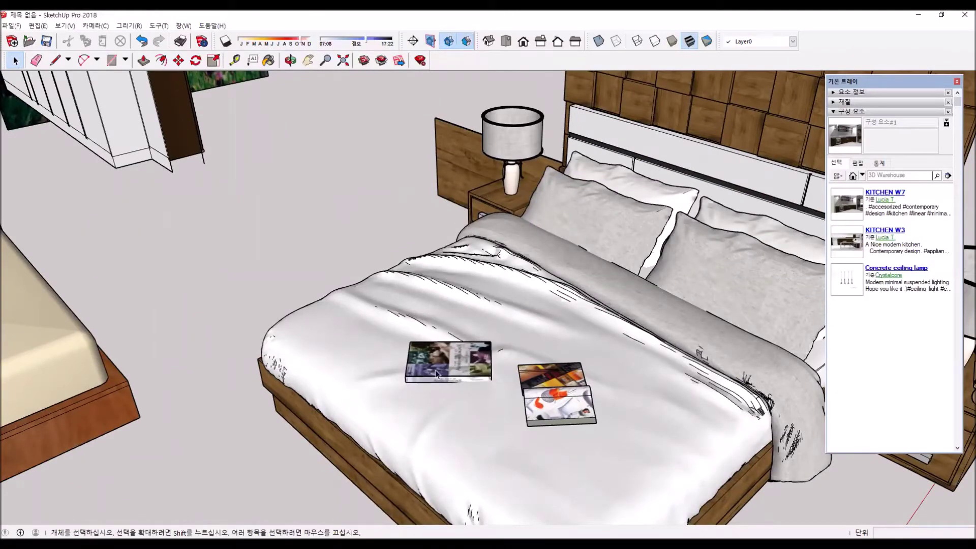
middle_drag(502, 391, 731, 209)
scroll(526, 379, down, 5)
scroll(729, 206, up, 5)
scroll(725, 214, up, 3)
middle_drag(694, 261, 732, 483)
scroll(717, 259, up, 2)
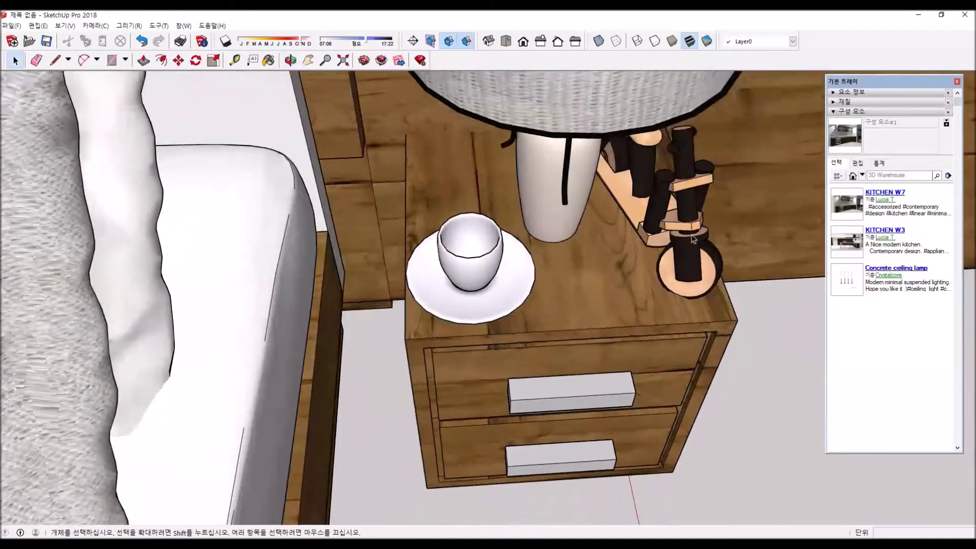
scroll(574, 284, down, 3)
middle_drag(575, 284, 630, 279)
scroll(457, 340, up, 3)
scroll(457, 340, down, 5)
scroll(661, 311, down, 4)
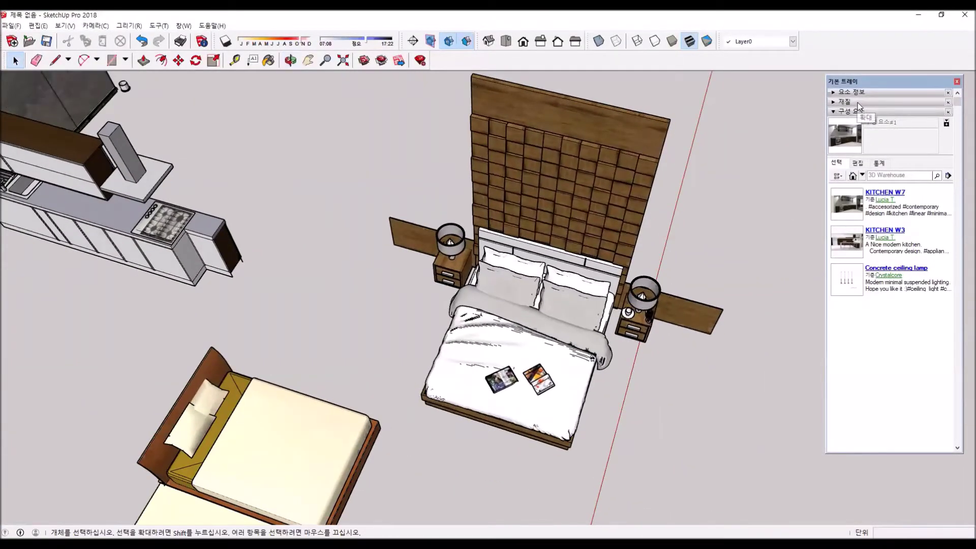
Step: Open the Materials tray and show the materials used in the model
click(895, 102)
scroll(913, 241, down, 10)
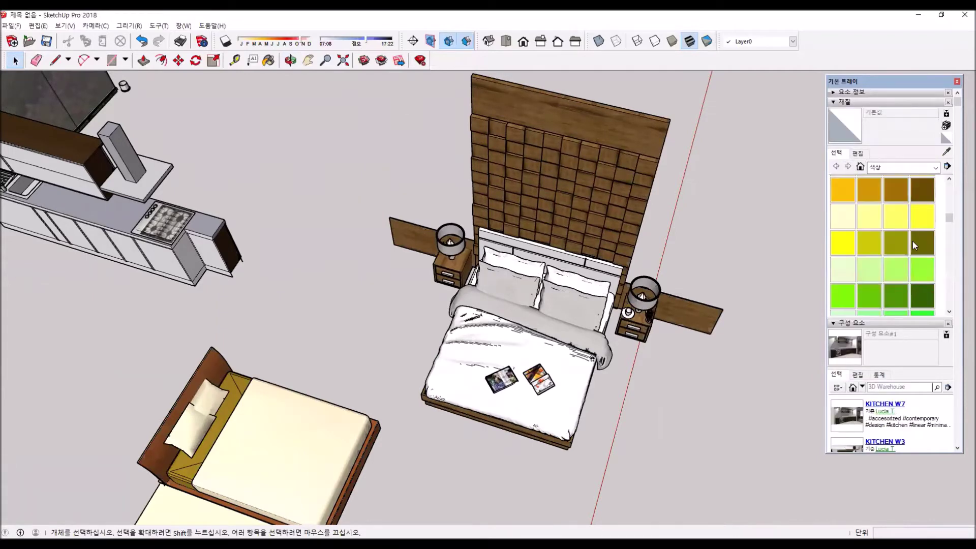
scroll(869, 201, up, 10)
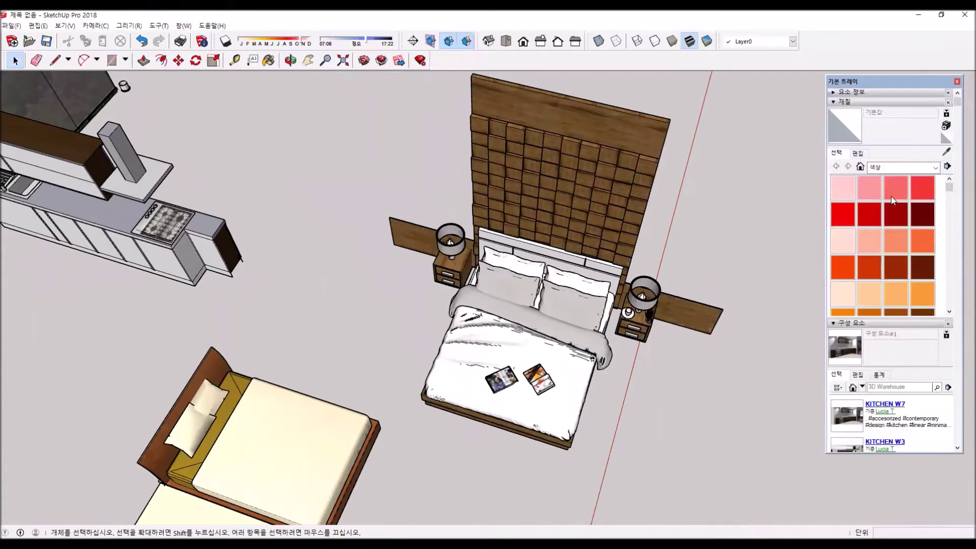
click(859, 167)
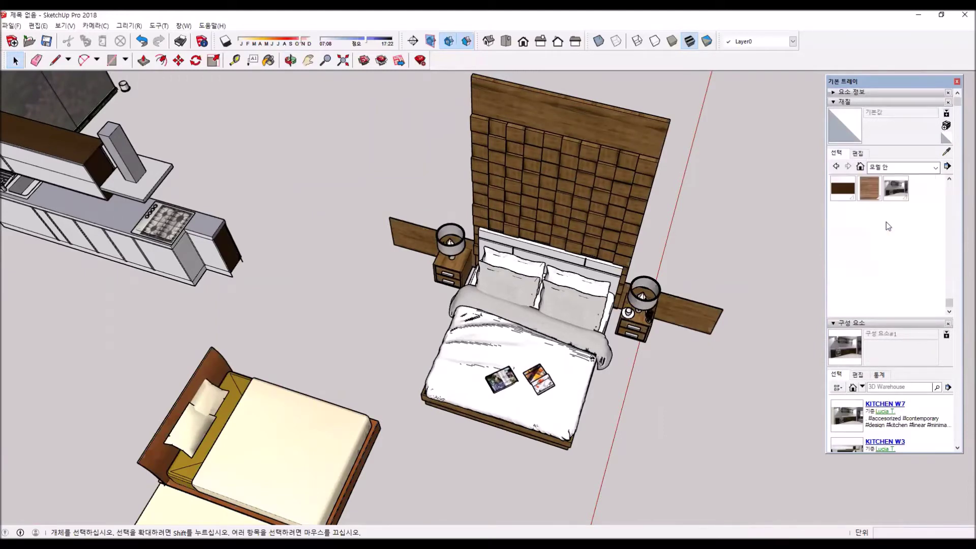
scroll(886, 221, down, 1)
scroll(886, 222, up, 3)
scroll(887, 221, up, 1)
scroll(887, 221, down, 1)
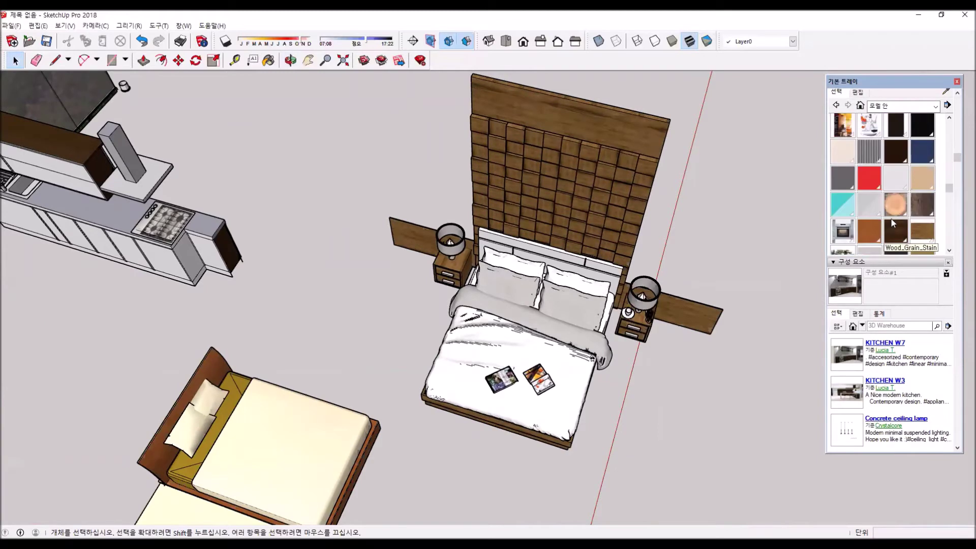
click(948, 105)
scroll(322, 225, down, 5)
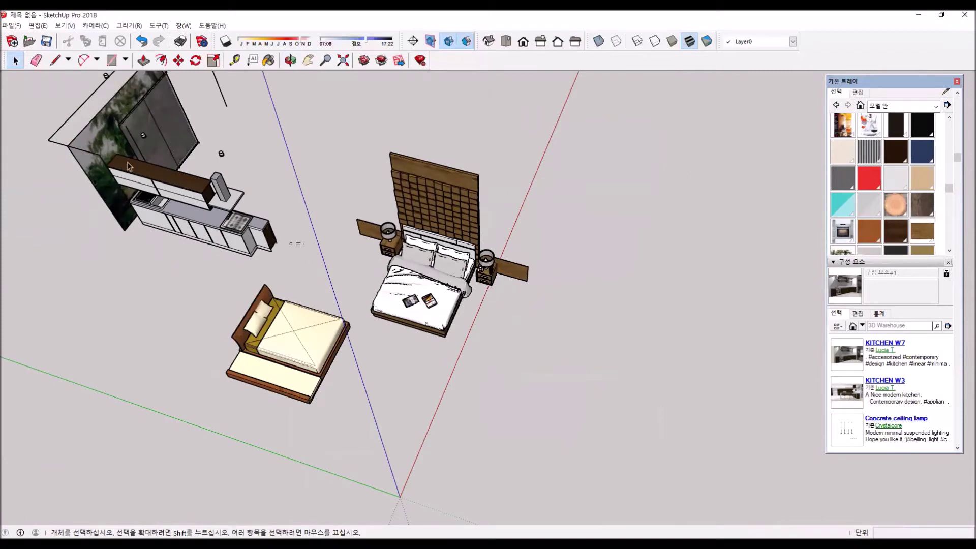
Step: Delete the kitchen models and the small zigzag line
drag(51, 78, 49, 79)
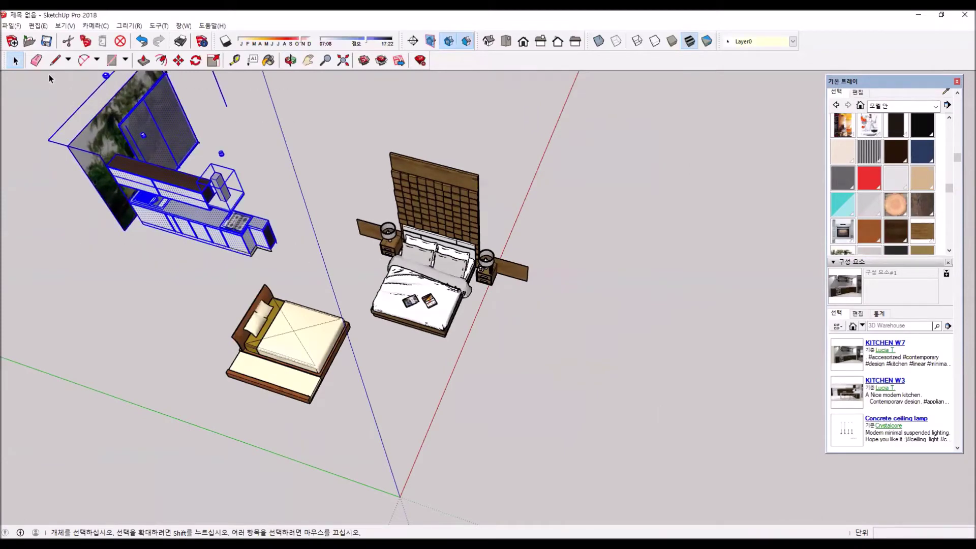
key(Delete)
drag(198, 249, 277, 260)
key(Delete)
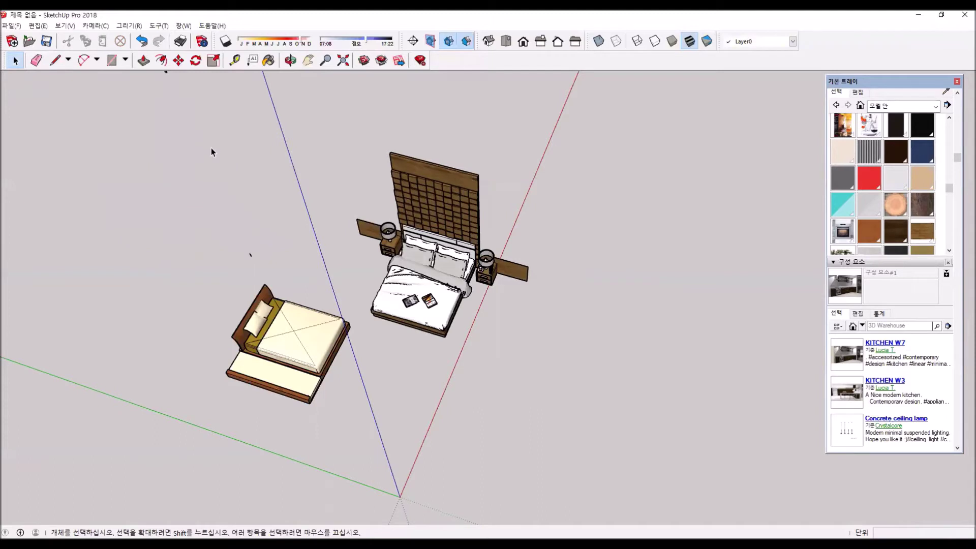
Step: Purge unused materials from the model
right_click(919, 159)
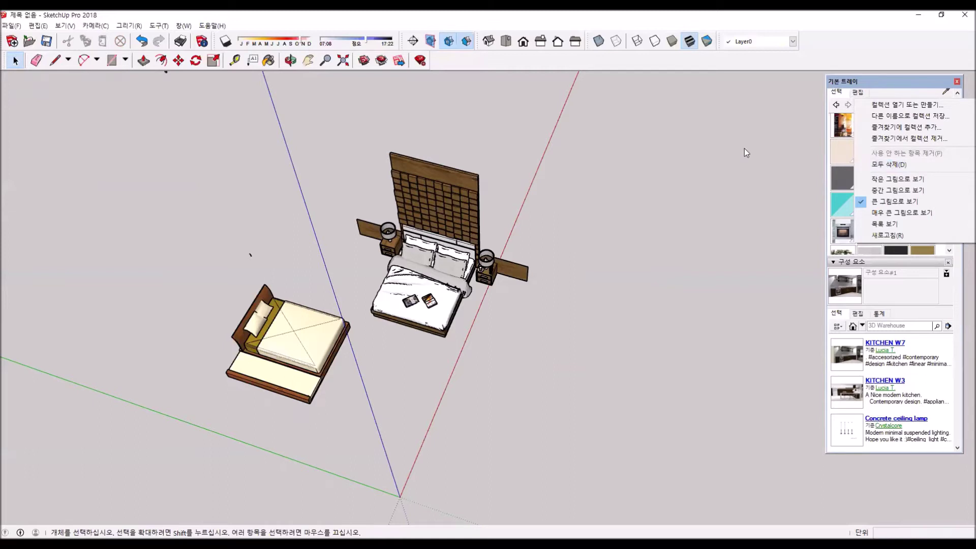
click(744, 148)
right_click(928, 151)
click(897, 190)
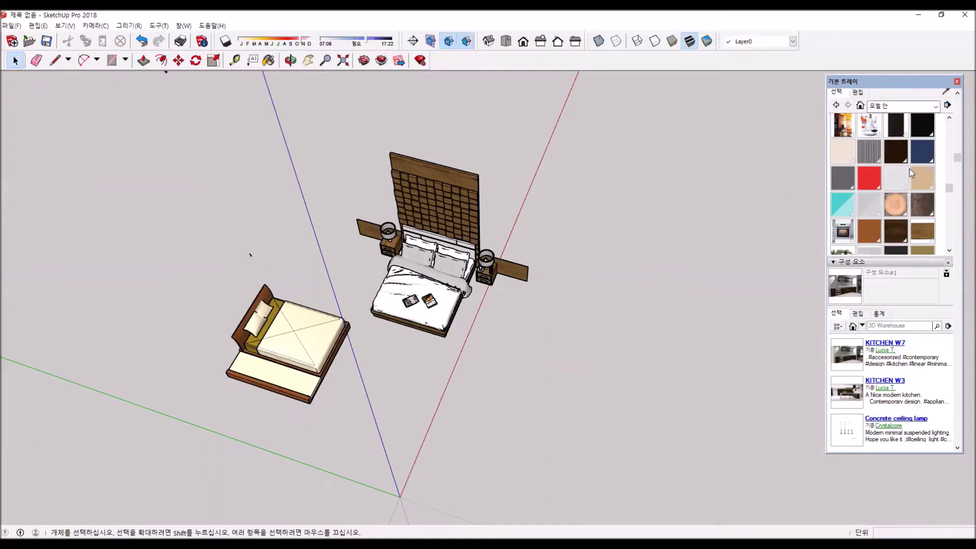
scroll(508, 152, down, 2)
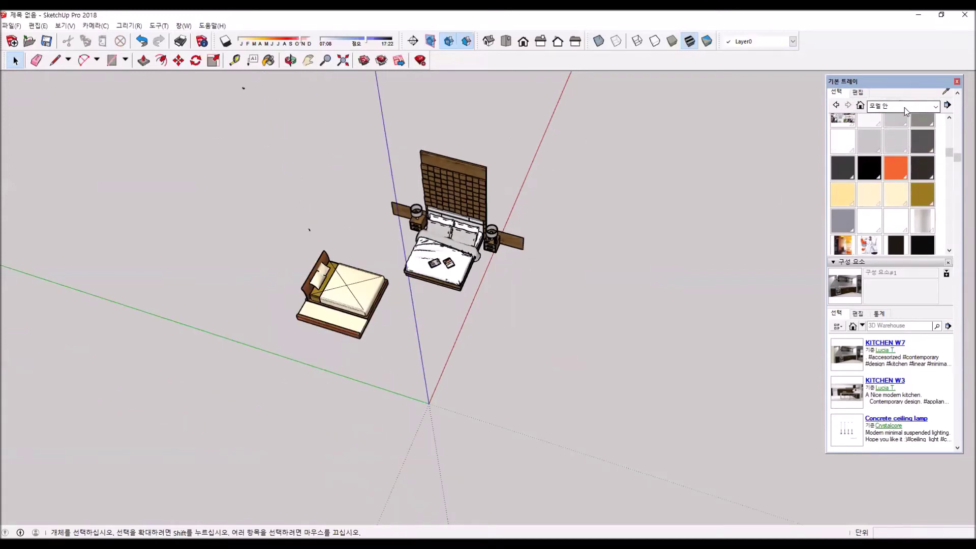
Step: Pick the 재질4 material from In Model and start a rectangle on the ground
click(836, 105)
click(860, 106)
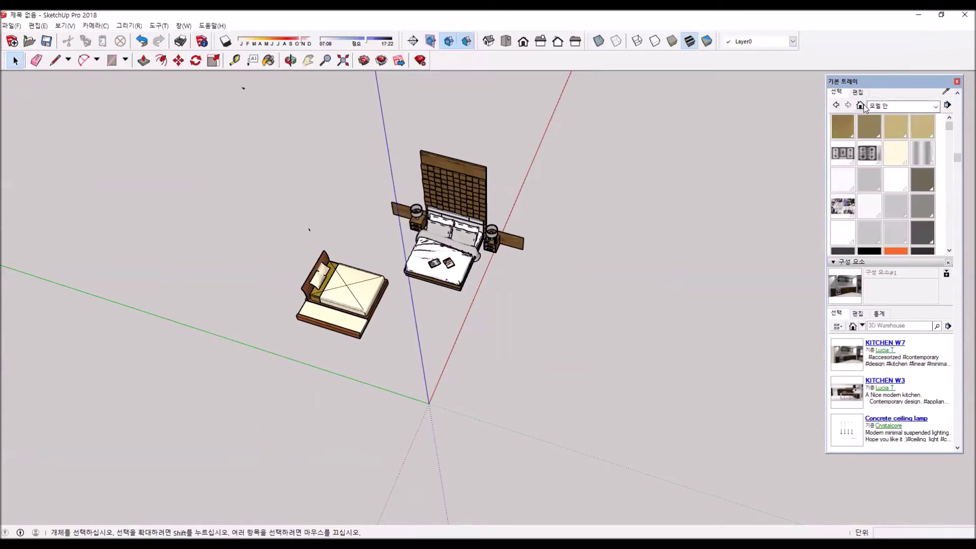
scroll(888, 198, down, 3)
scroll(884, 197, up, 2)
click(843, 154)
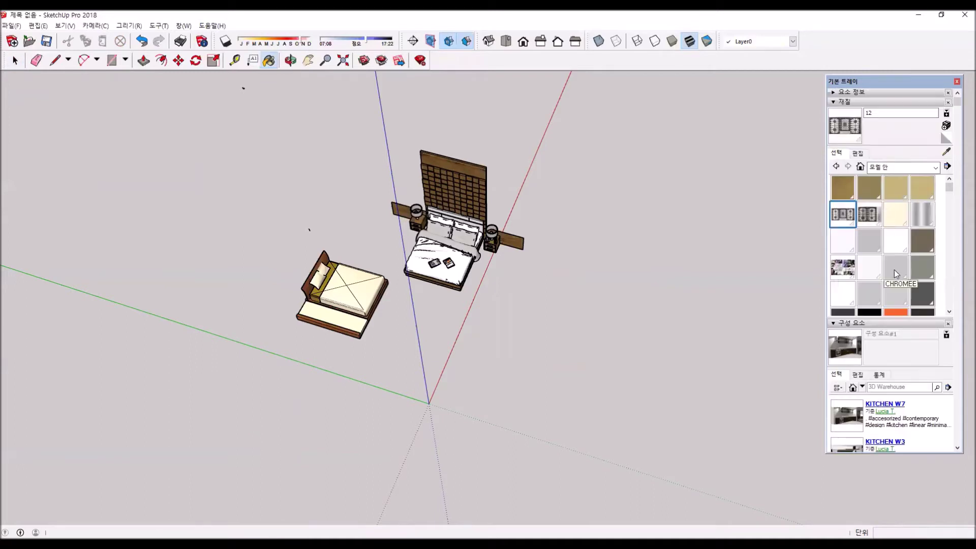
scroll(895, 270, down, 3)
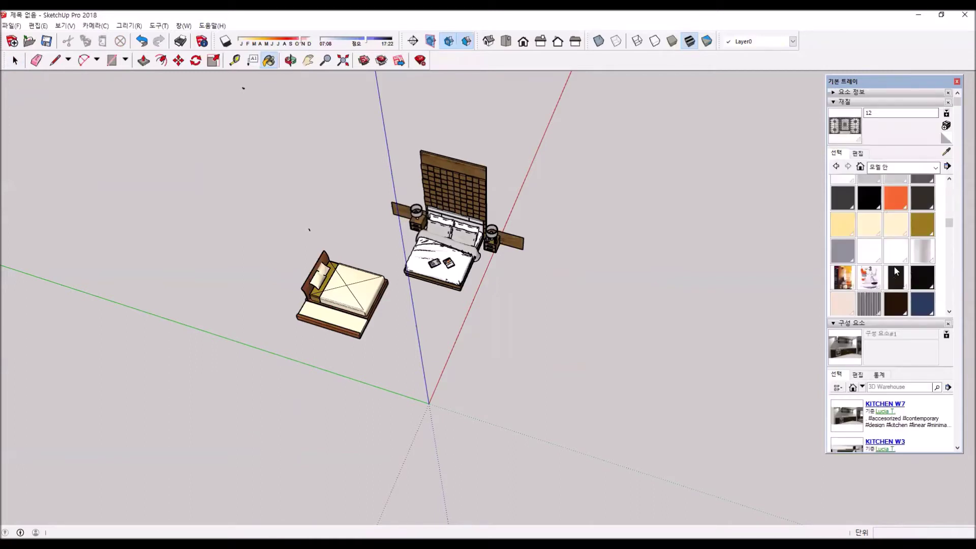
click(841, 281)
scroll(864, 270, down, 5)
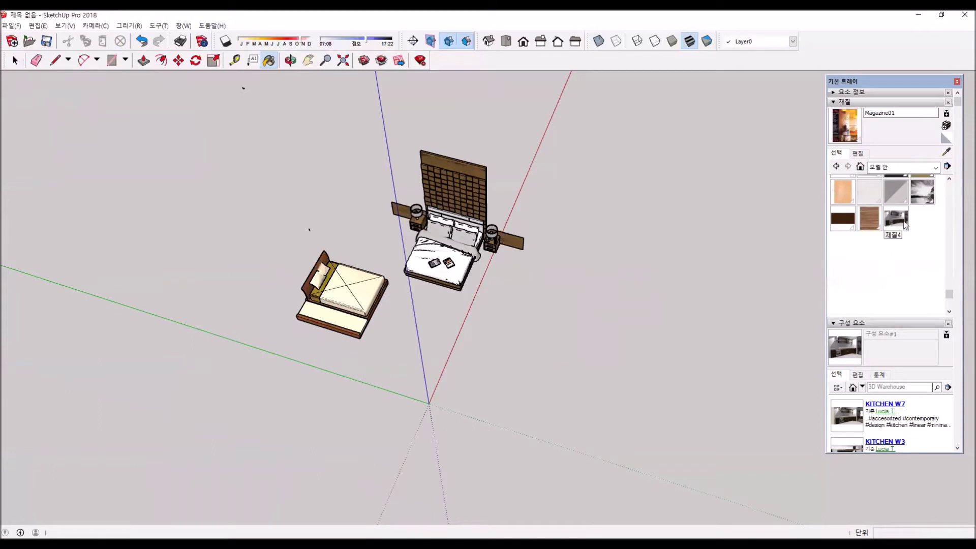
click(904, 224)
scroll(929, 286, up, 3)
scroll(920, 237, down, 3)
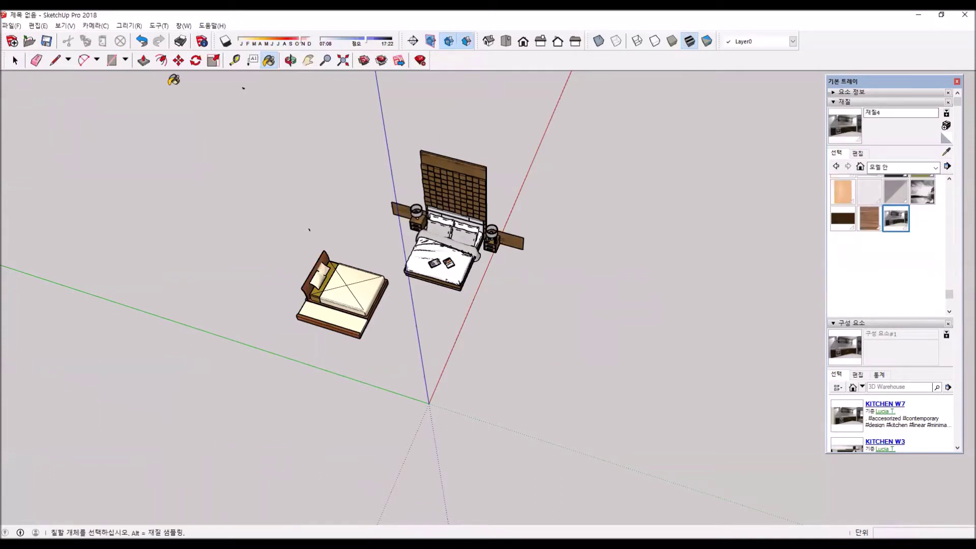
click(109, 63)
click(464, 373)
Step: Finish the ground rectangle and paint it with the 재질4 kitchen material
click(605, 297)
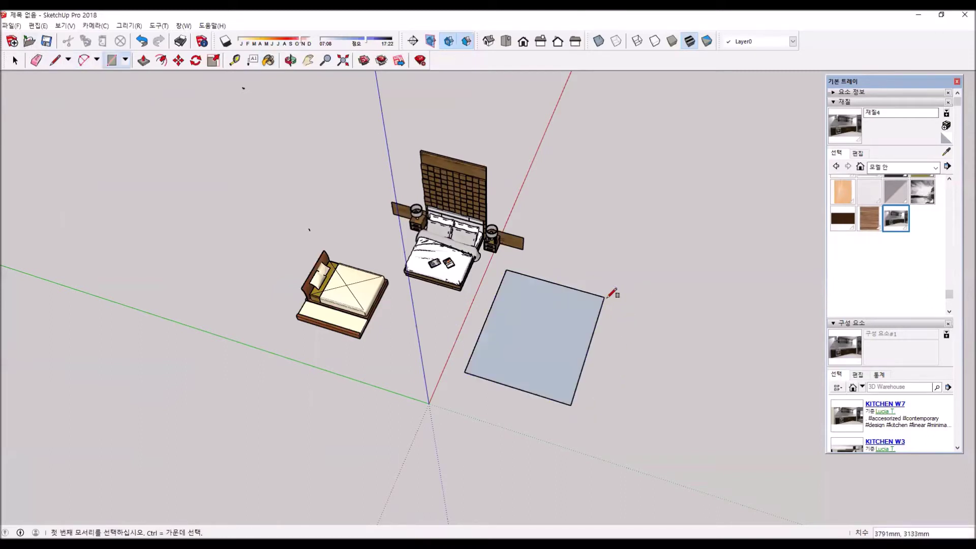
click(898, 224)
click(577, 359)
mouse_move(578, 360)
middle_down()
mouse_move(523, 360)
mouse_move(720, 423)
middle_up()
scroll(577, 279, up, 10)
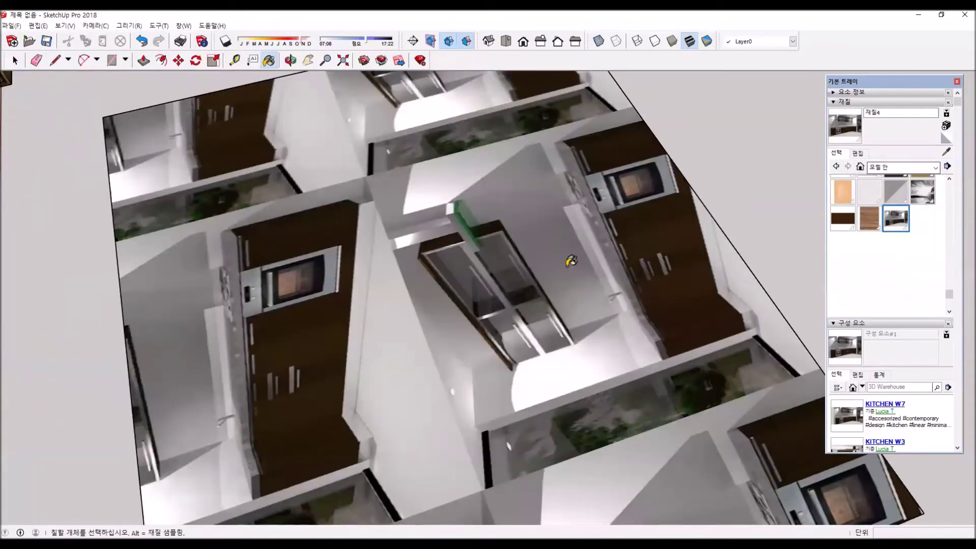
scroll(559, 257, down, 10)
Step: Delete the painted test rectangle
click(15, 61)
click(518, 270)
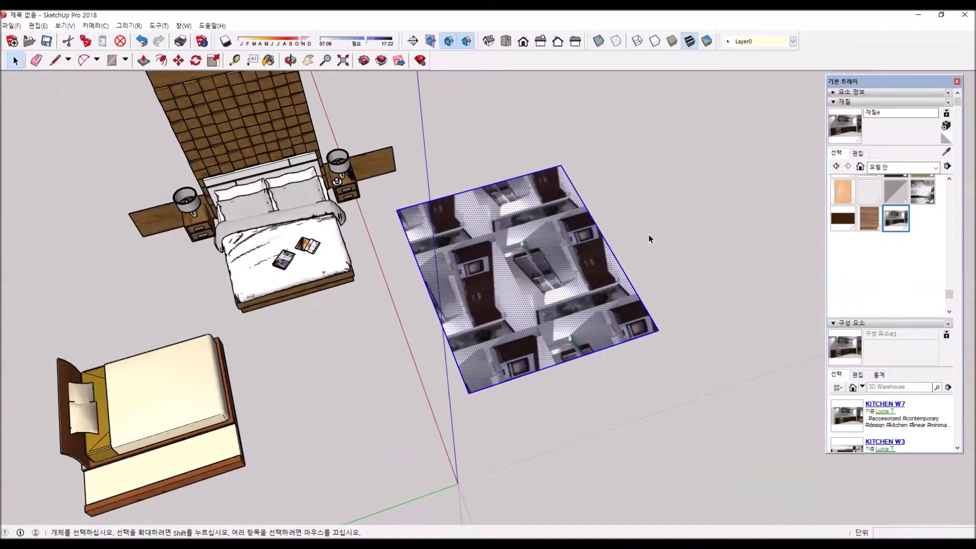
key(Delete)
scroll(887, 200, up, 5)
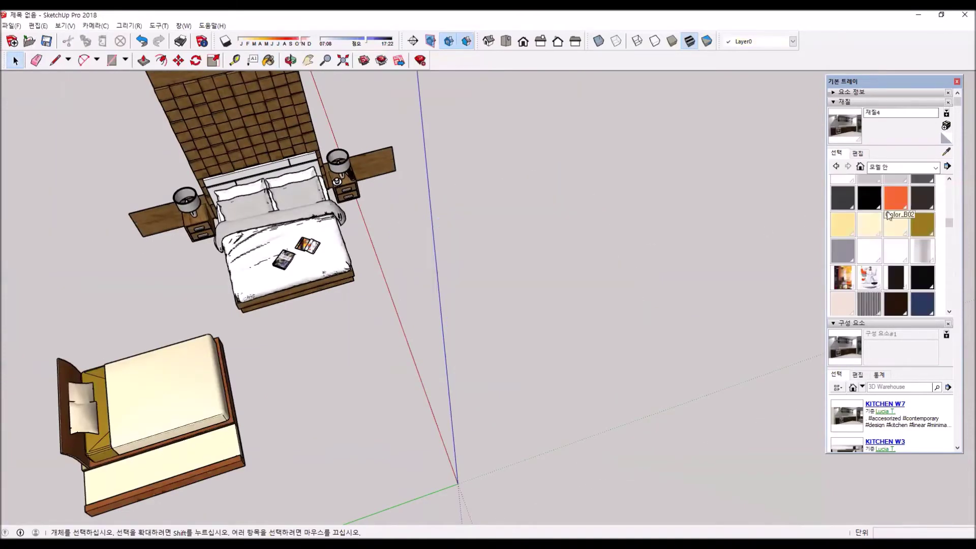
Step: Explode the double bed into its separate parts
scroll(873, 238, up, 5)
scroll(874, 238, down, 3)
scroll(861, 252, up, 3)
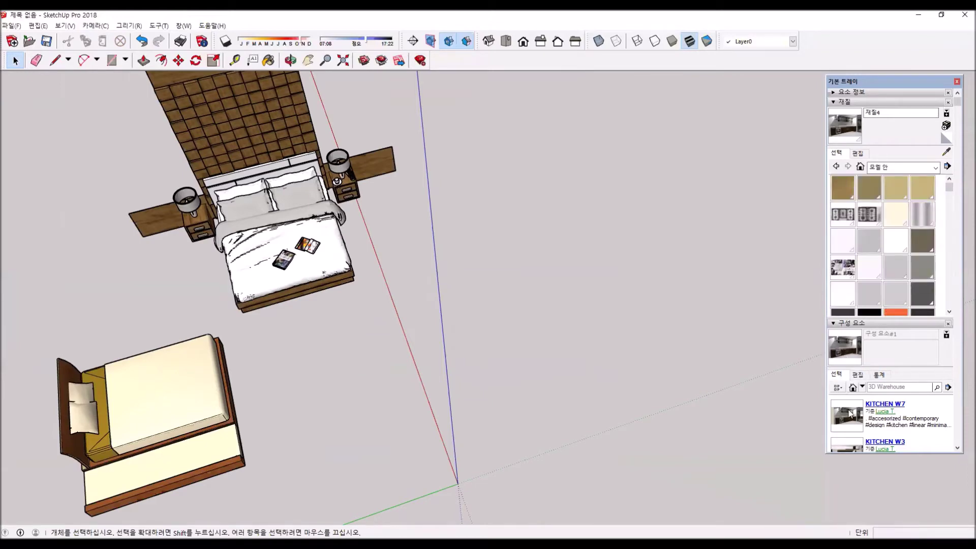
scroll(859, 413, down, 3)
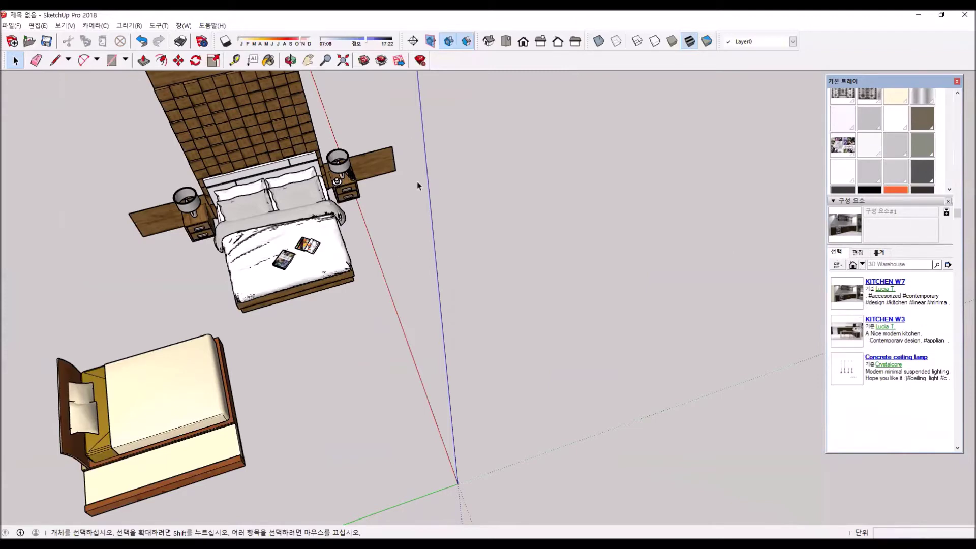
scroll(287, 252, down, 2)
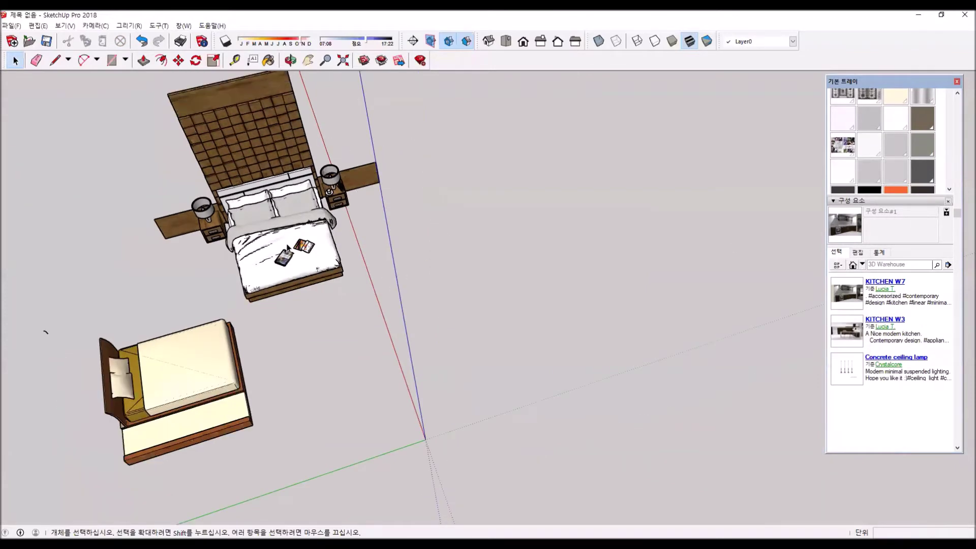
click(265, 178)
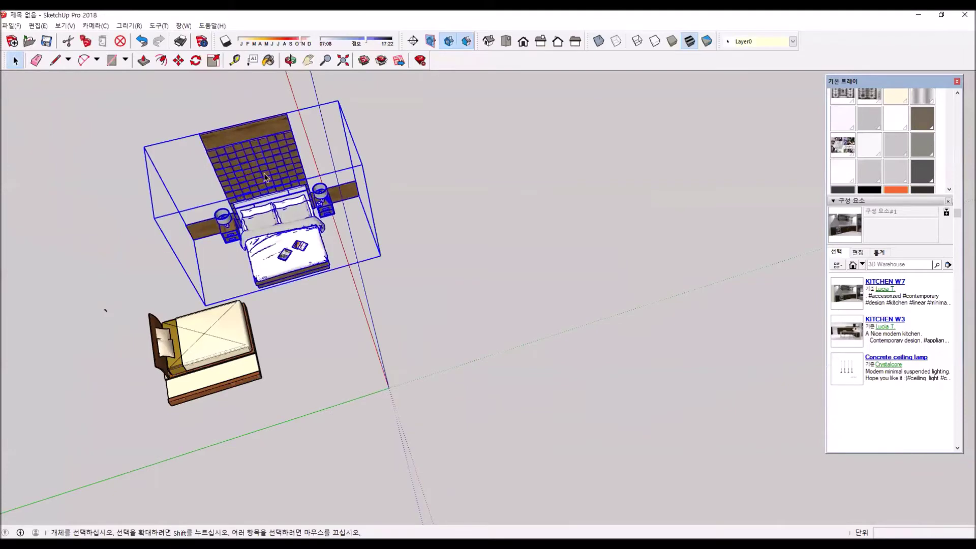
right_click(290, 245)
click(339, 316)
click(397, 202)
Step: Delete both nightstands with their lamps and the right wall panels
scroll(396, 203, up, 6)
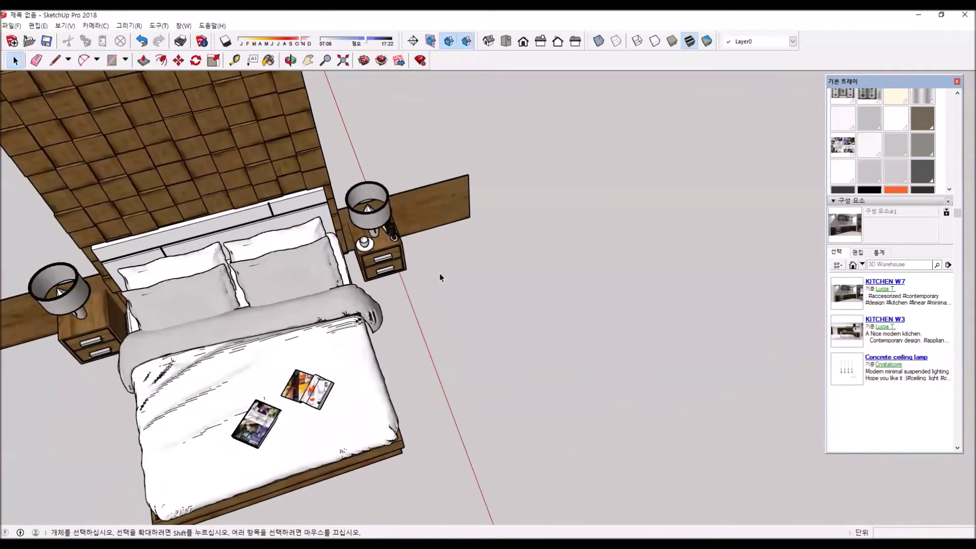
drag(383, 176, 373, 169)
key(Delete)
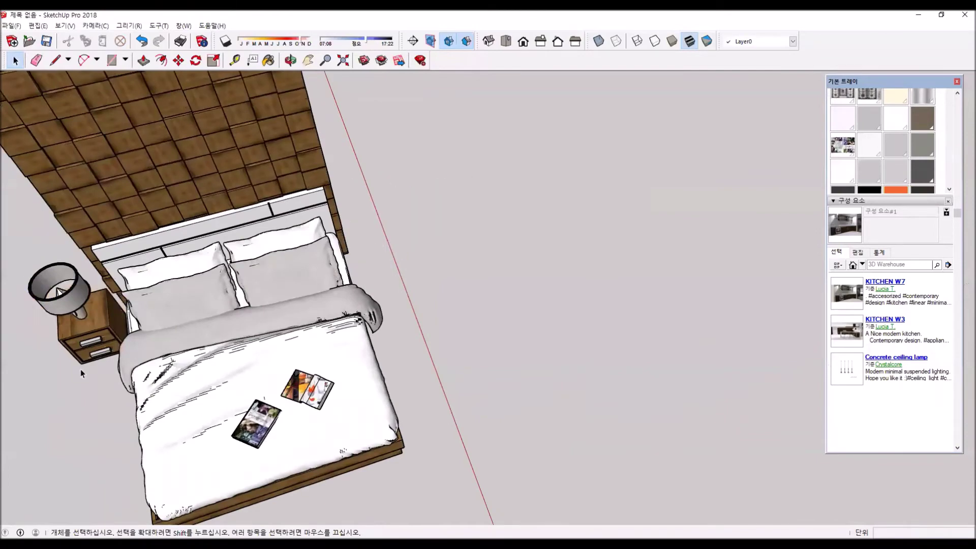
drag(39, 237, 42, 226)
click(78, 295)
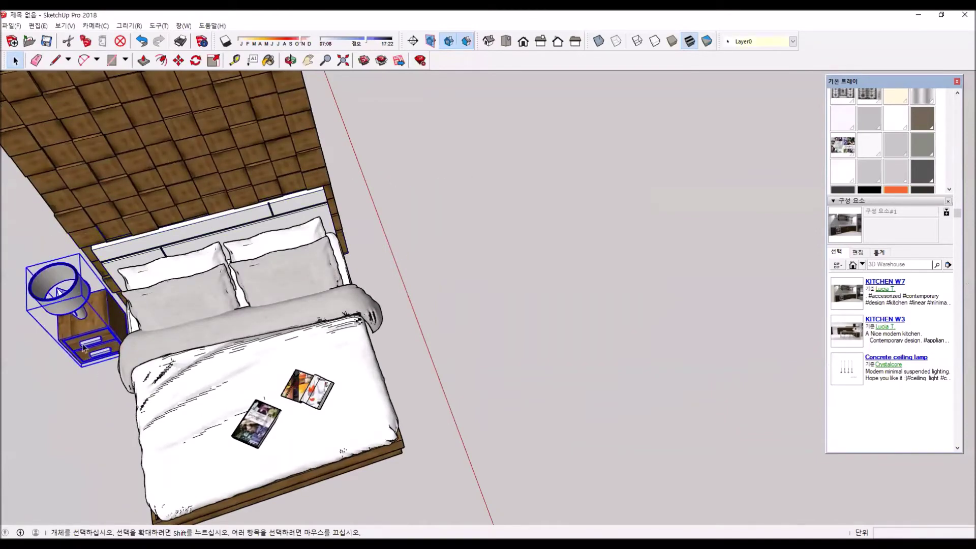
key(Delete)
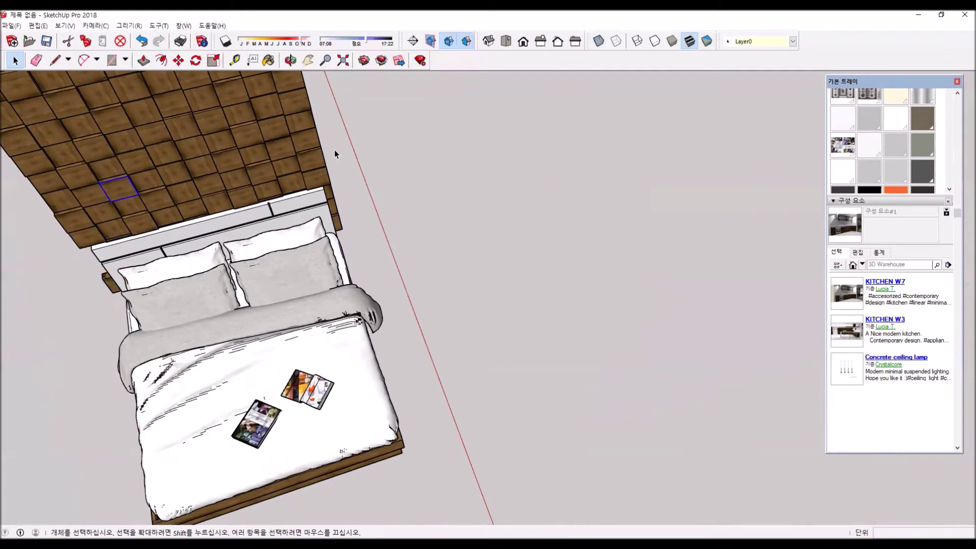
scroll(367, 203, down, 3)
Step: Delete the headboard wall tiles, including the right-hand ones
middle_drag(366, 226, 520, 231)
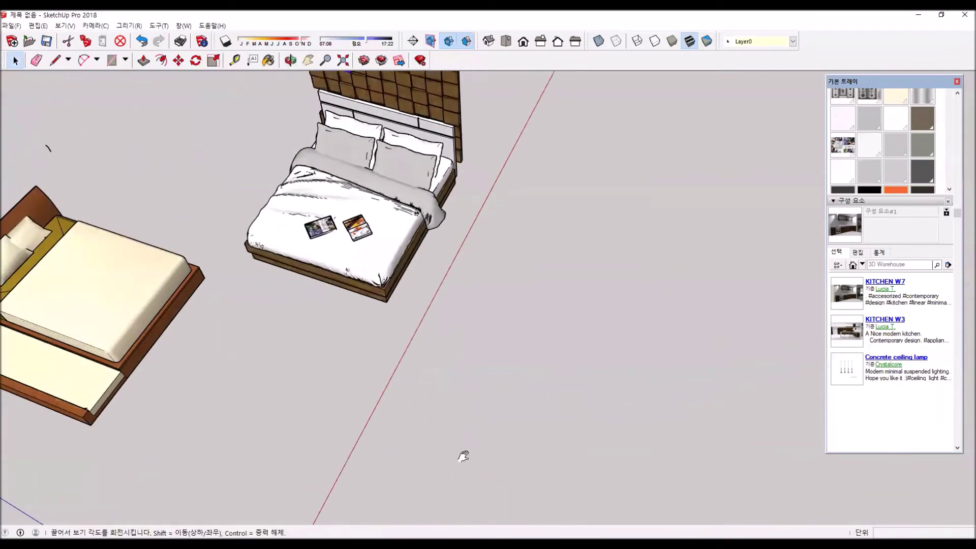
middle_drag(463, 456, 357, 251)
drag(258, 166, 260, 161)
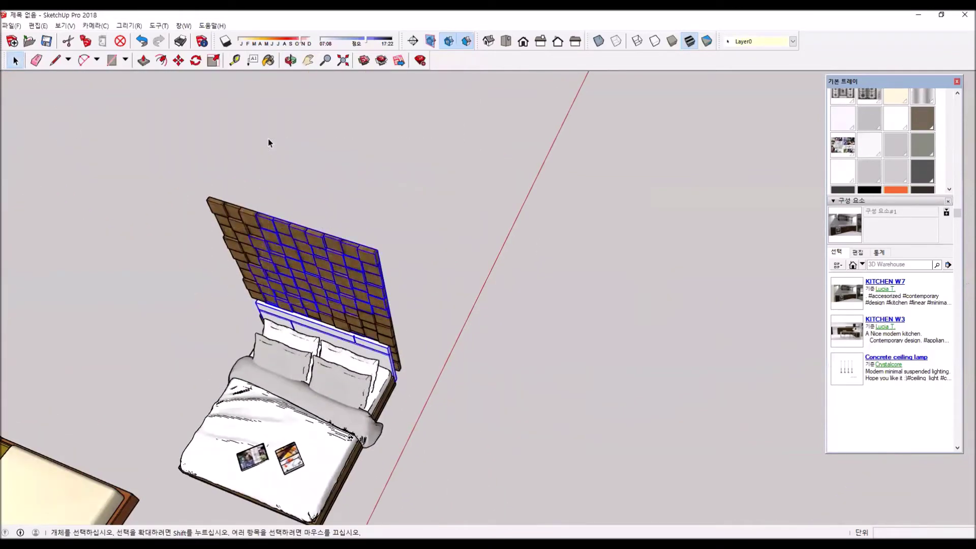
key(Delete)
drag(364, 289, 362, 283)
key(Delete)
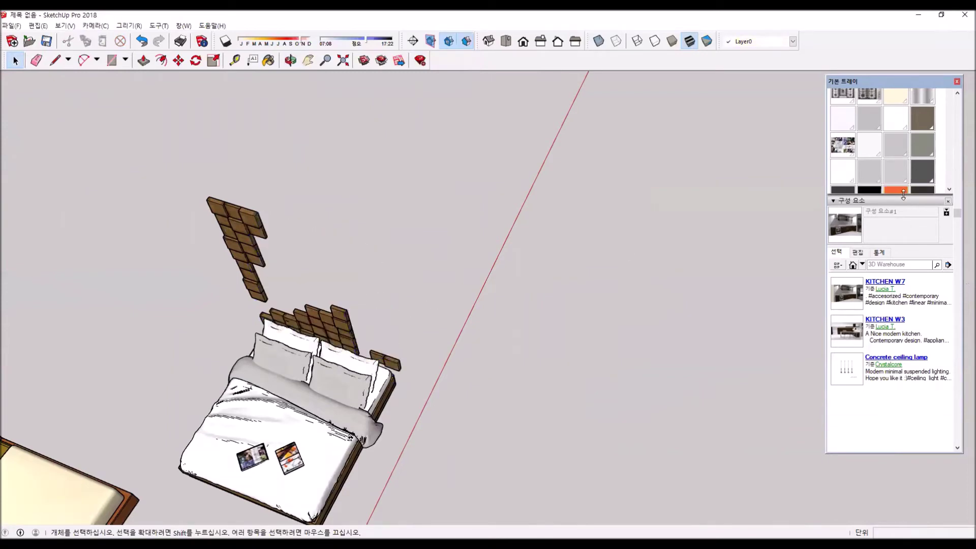
scroll(886, 87, up, 3)
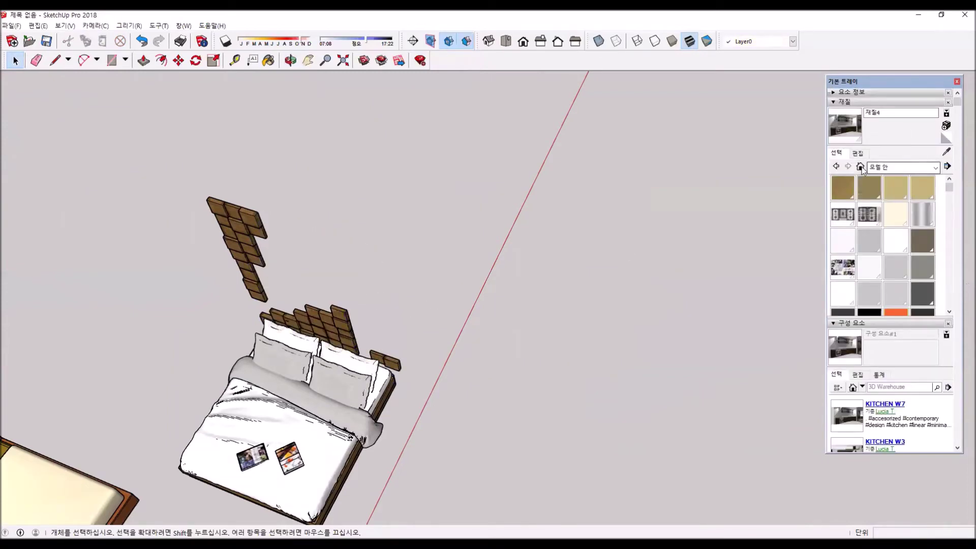
Step: Switch the Materials tray to another material collection
click(935, 168)
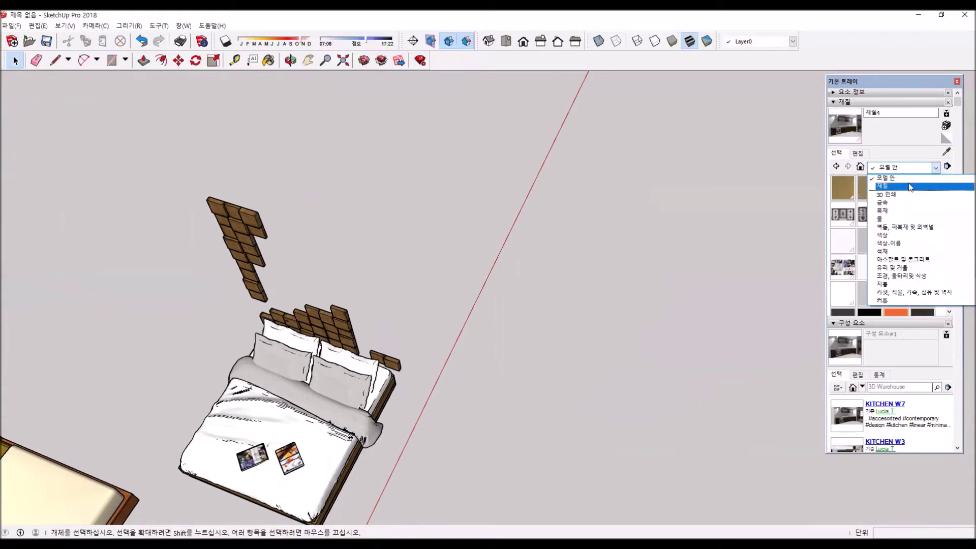
click(888, 176)
scroll(888, 240, down, 6)
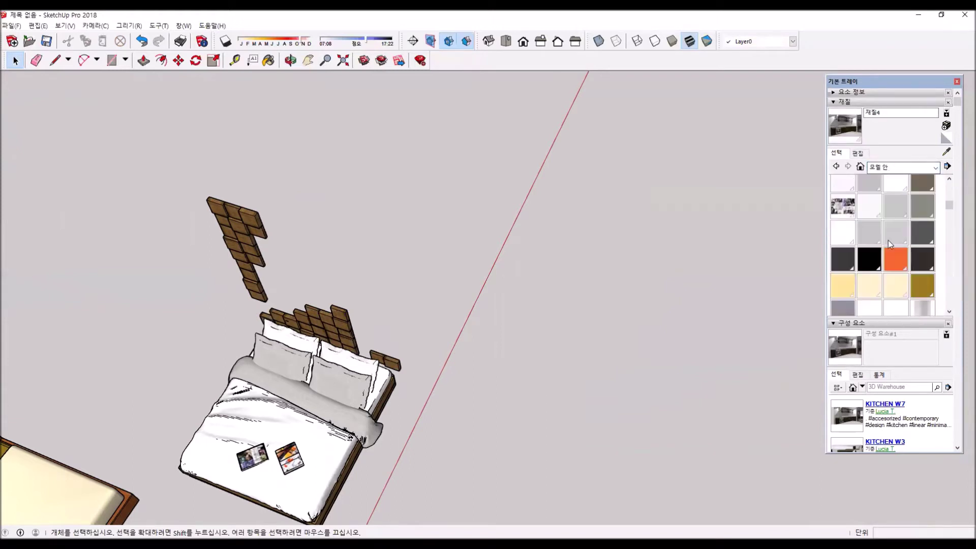
click(947, 165)
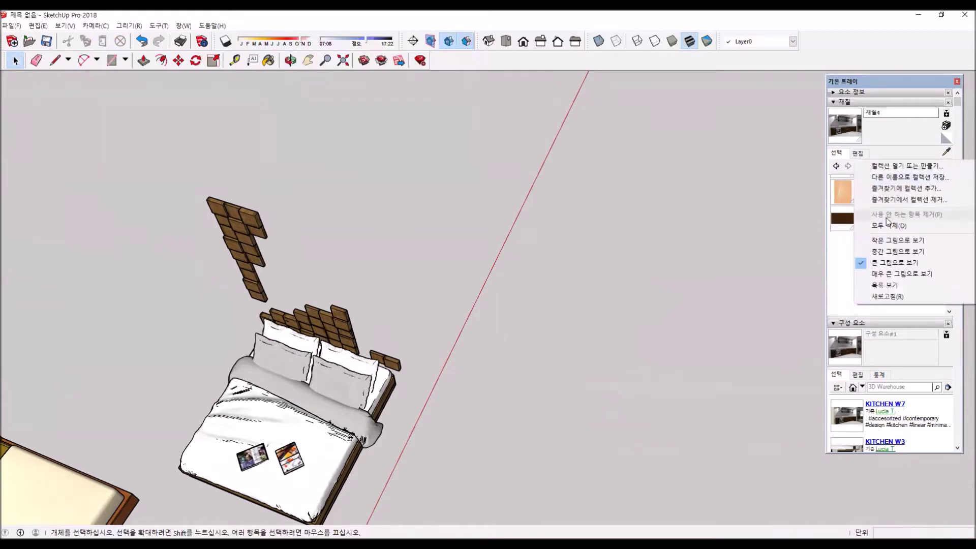
click(322, 272)
Step: Delete the detached diagonal strip of leftover headboard tiles
drag(190, 152, 190, 153)
key(Delete)
middle_drag(427, 334, 354, 166)
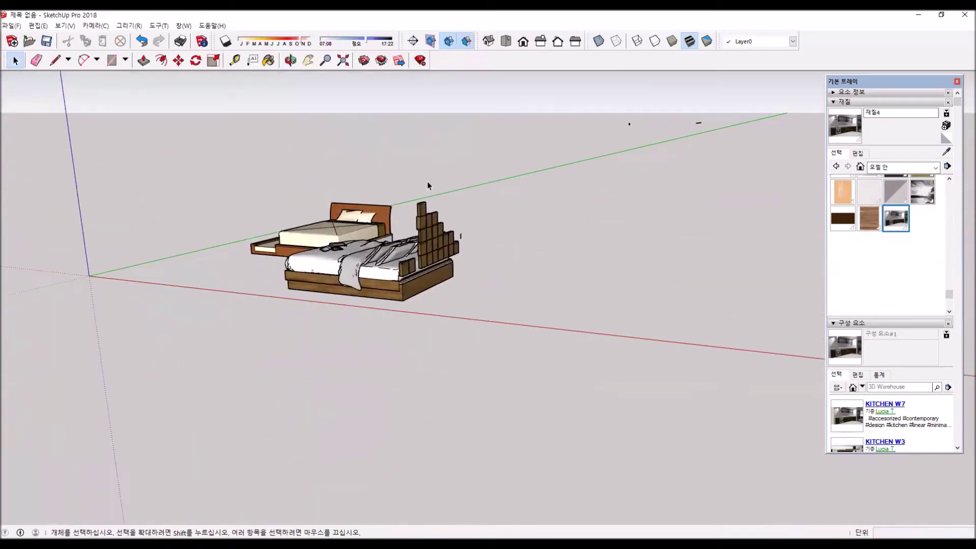
Step: Enter and exit the bed's edit mode, orbit around both beds, and select the left bed
double_click(436, 240)
click(515, 272)
middle_drag(420, 235, 517, 292)
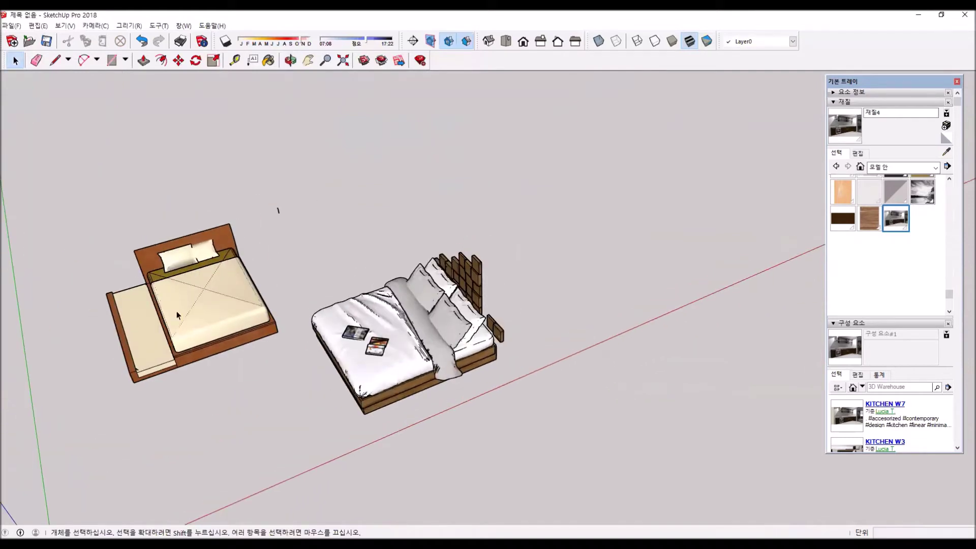
middle_drag(155, 370, 406, 233)
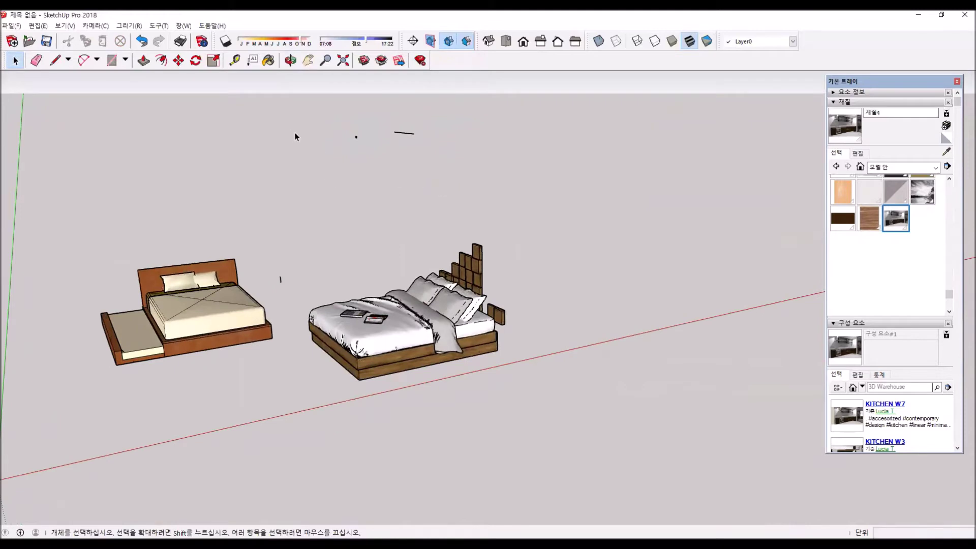
drag(260, 90, 259, 91)
drag(86, 245, 60, 222)
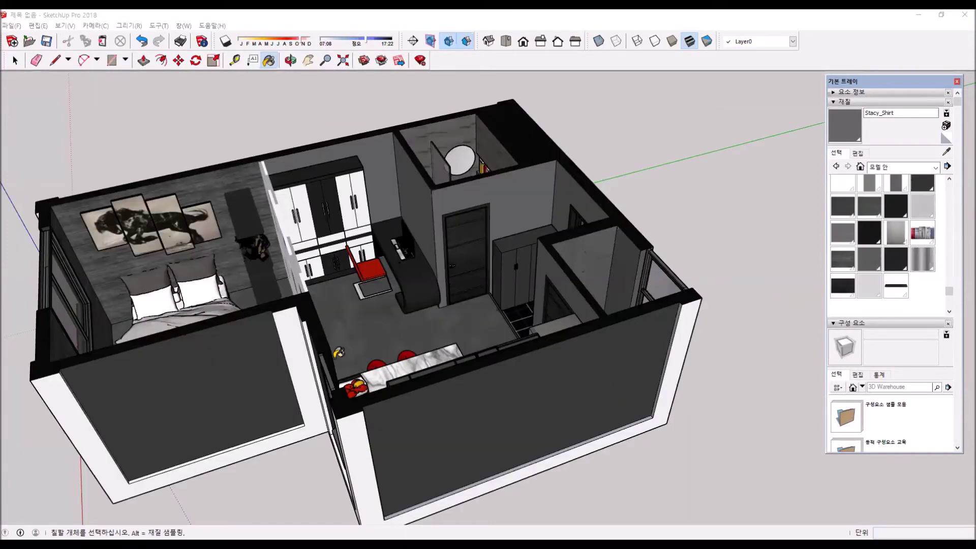
Step: Collapse and re-expand the Materials section and adjust the tray panel
mouse_move(434, 388)
middle_down()
mouse_move(519, 371)
mouse_move(502, 337)
mouse_move(342, 342)
mouse_move(285, 410)
mouse_move(740, 266)
middle_up()
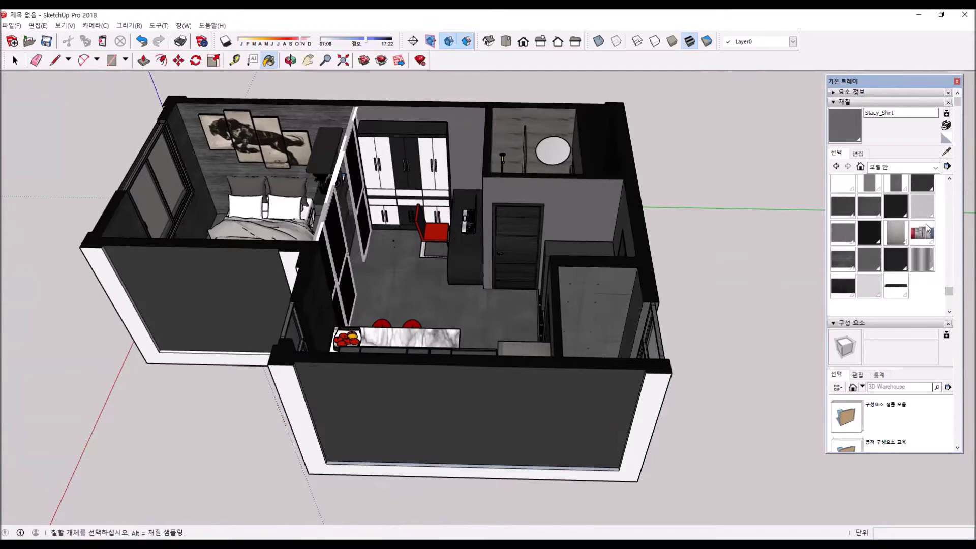
scroll(864, 236, up, 3)
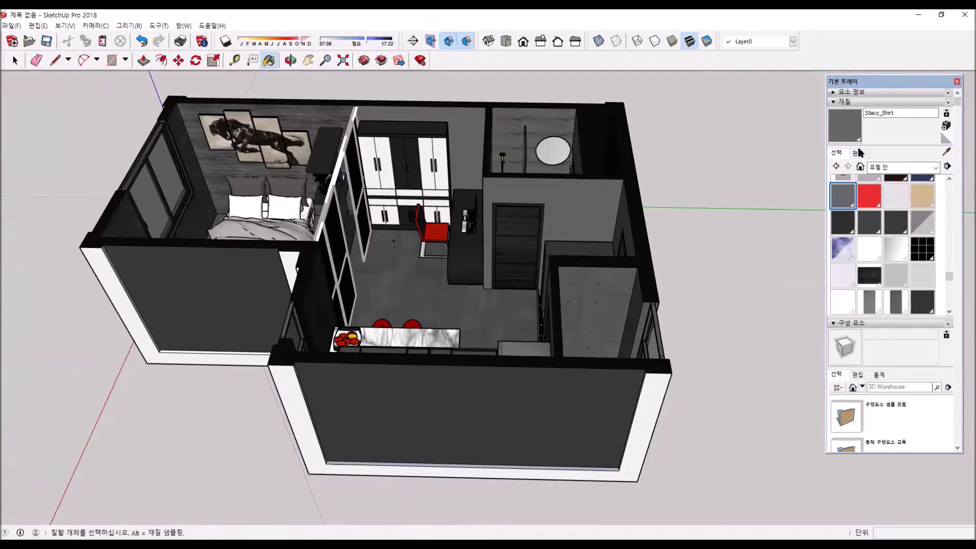
click(852, 104)
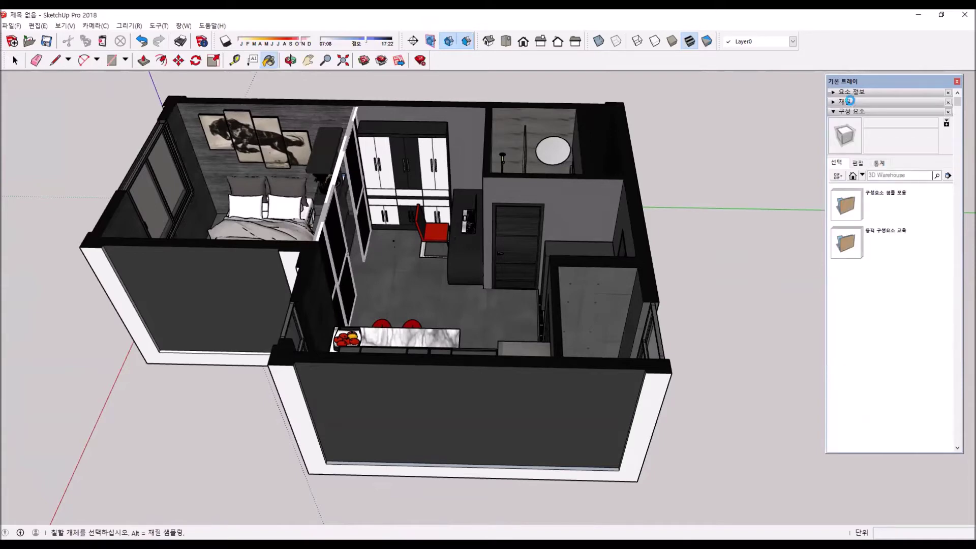
click(869, 100)
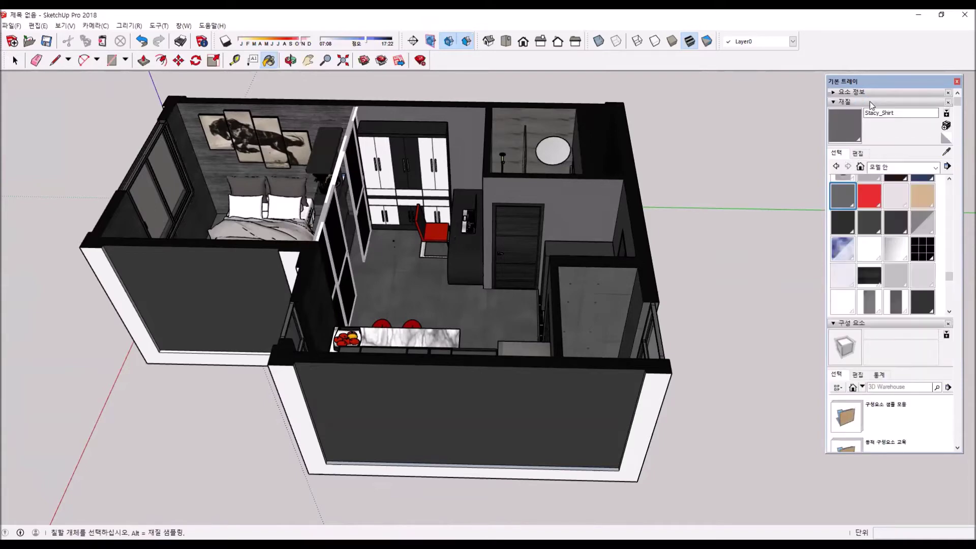
click(874, 168)
click(859, 170)
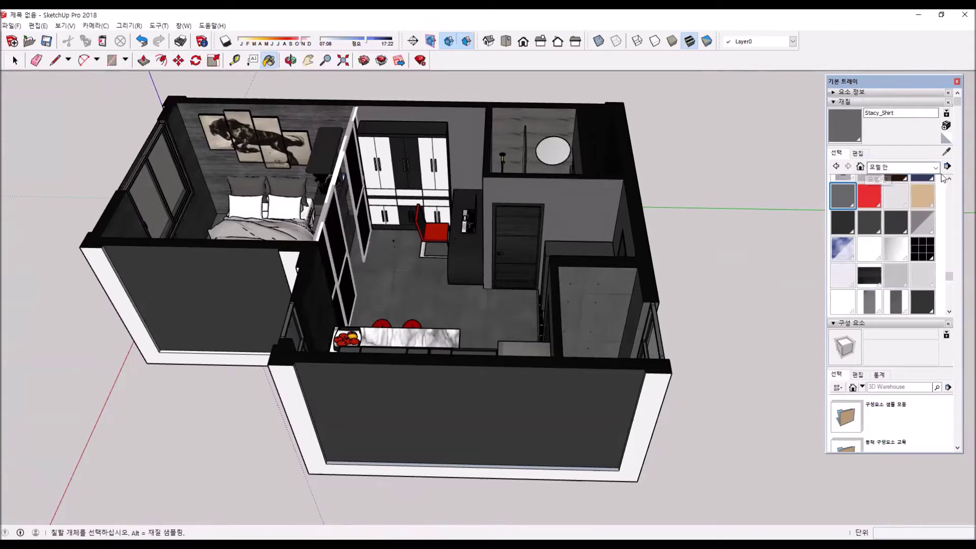
mouse_move(949, 277)
mouse_down()
mouse_move(950, 186)
mouse_move(952, 275)
mouse_up()
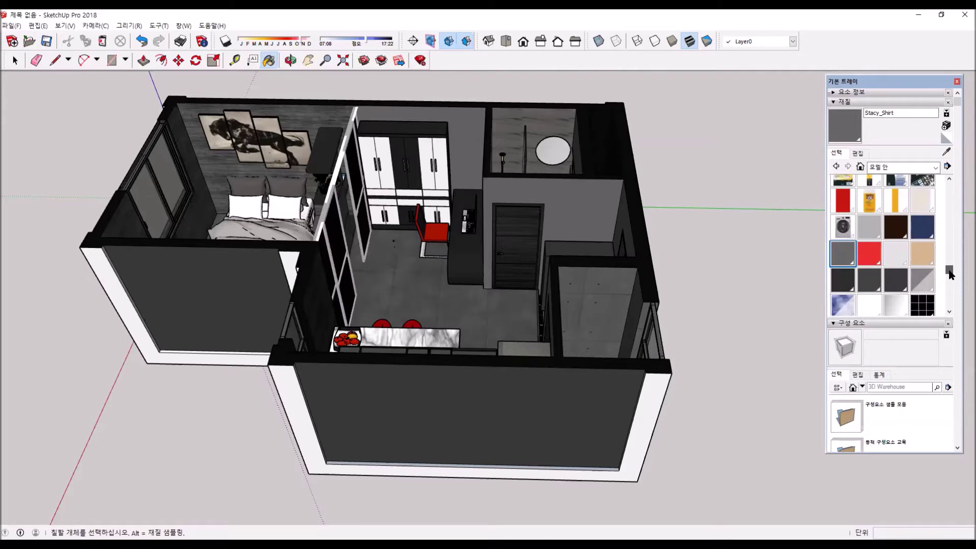
drag(951, 275, 948, 243)
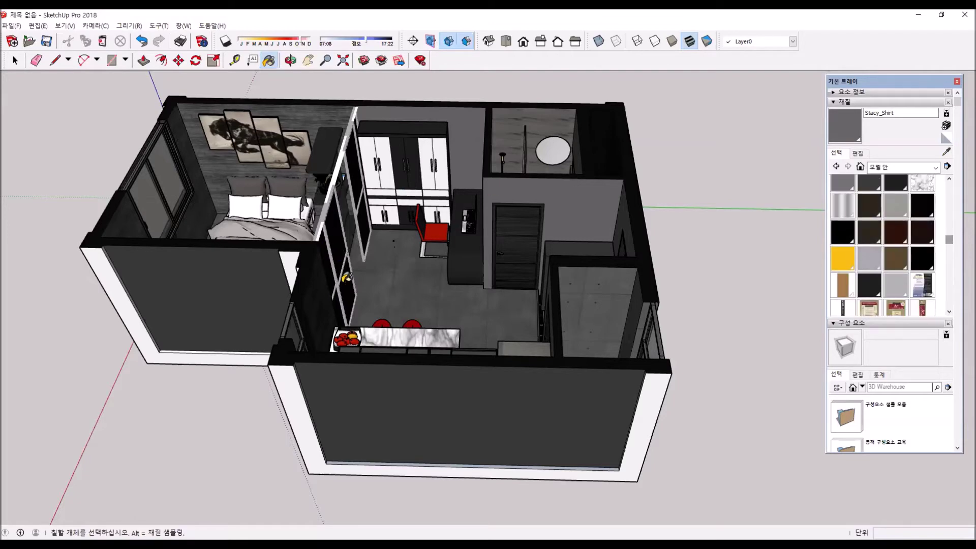
Step: Orbit to a closer, lower view around the apartment model
middle_drag(361, 299, 406, 259)
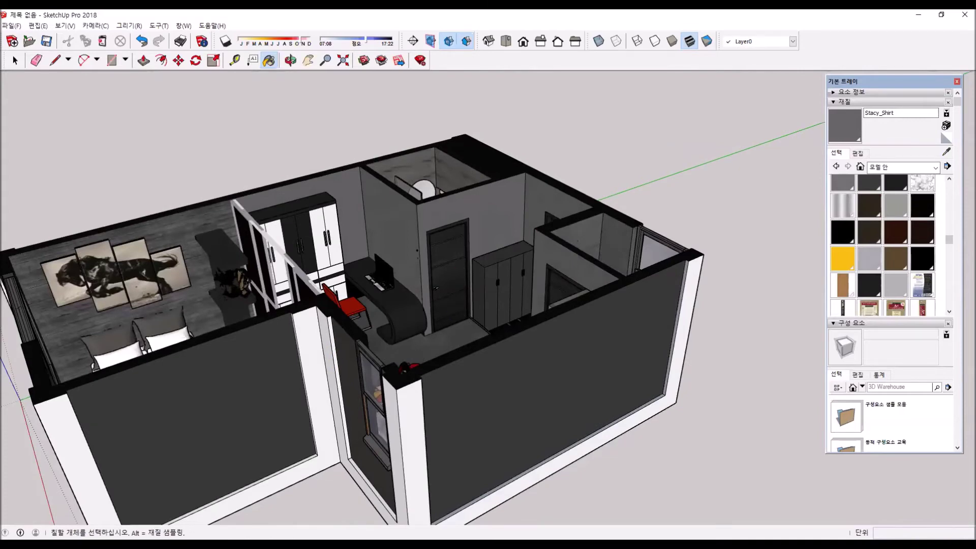
middle_drag(491, 344, 537, 279)
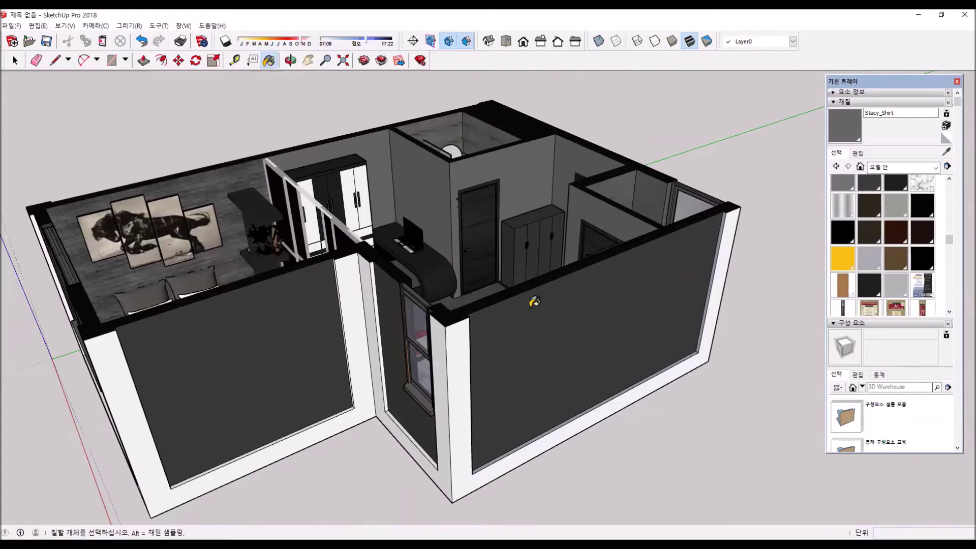
scroll(535, 300, down, 2)
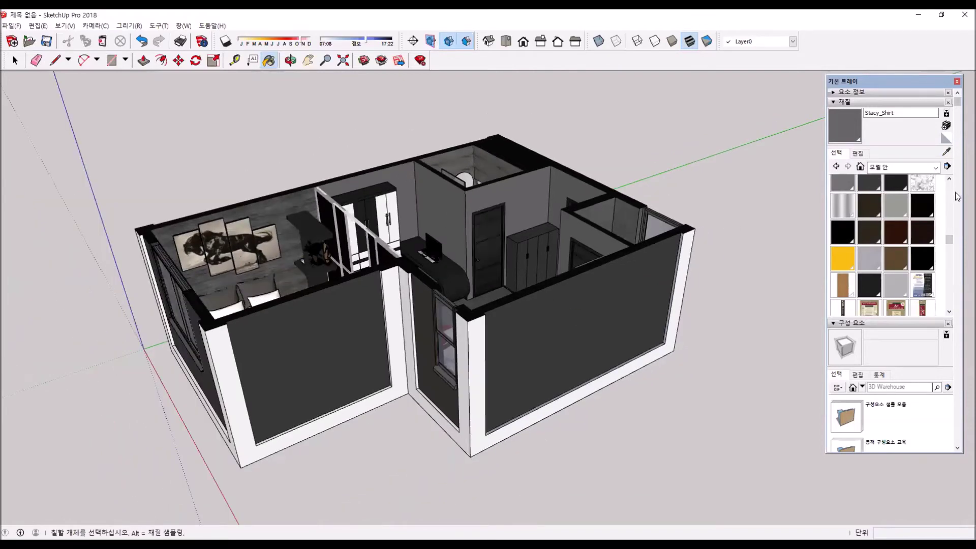
scroll(945, 213, down, 5)
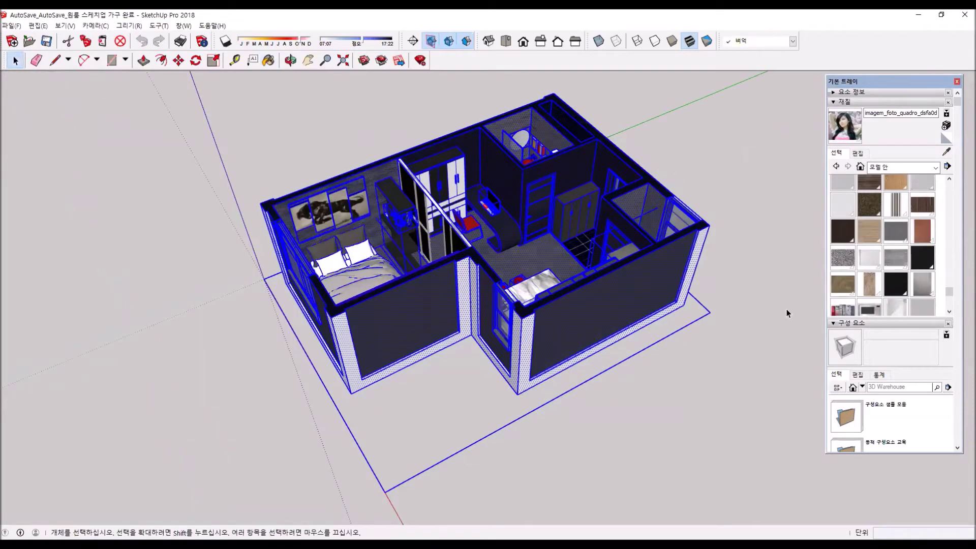
Step: Delete the orange material from the model's In Model materials
click(788, 313)
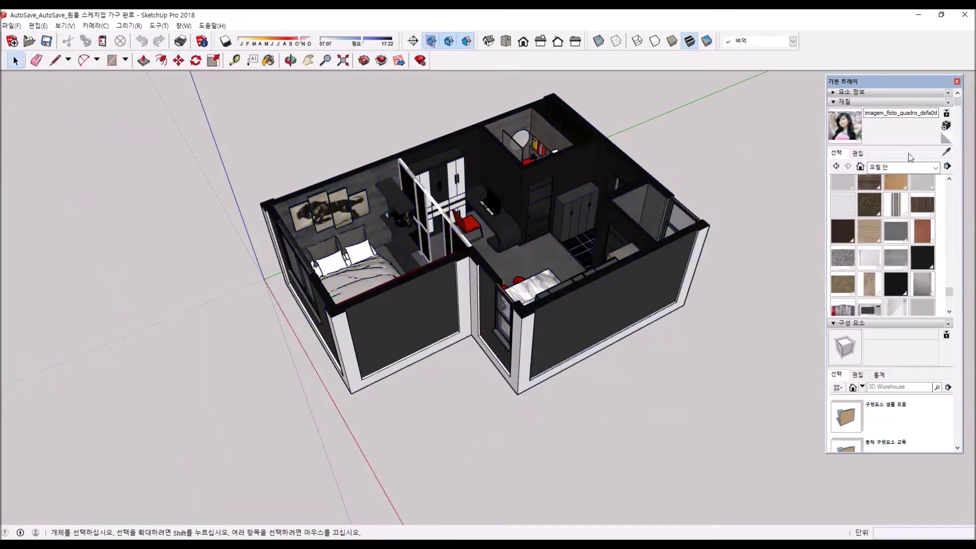
drag(949, 290, 950, 180)
scroll(894, 254, down, 3)
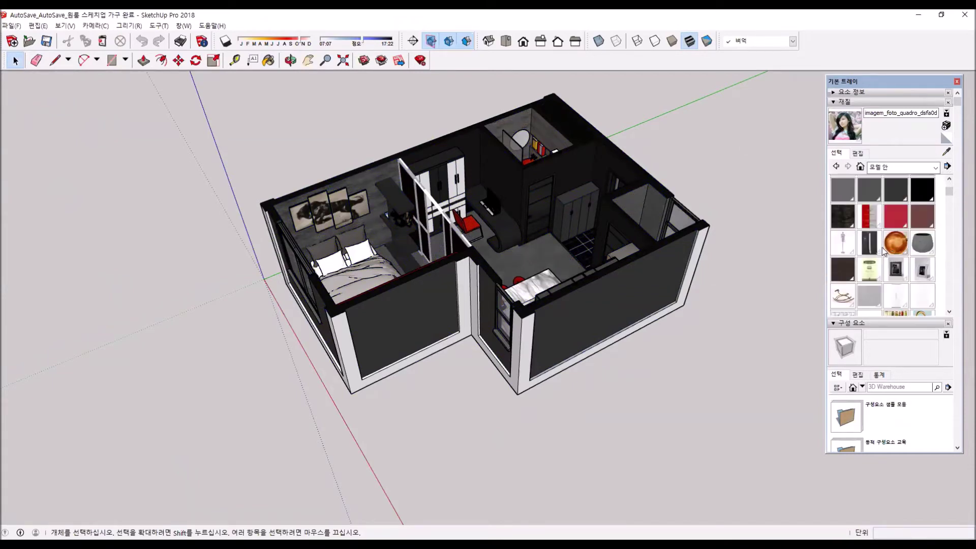
click(894, 249)
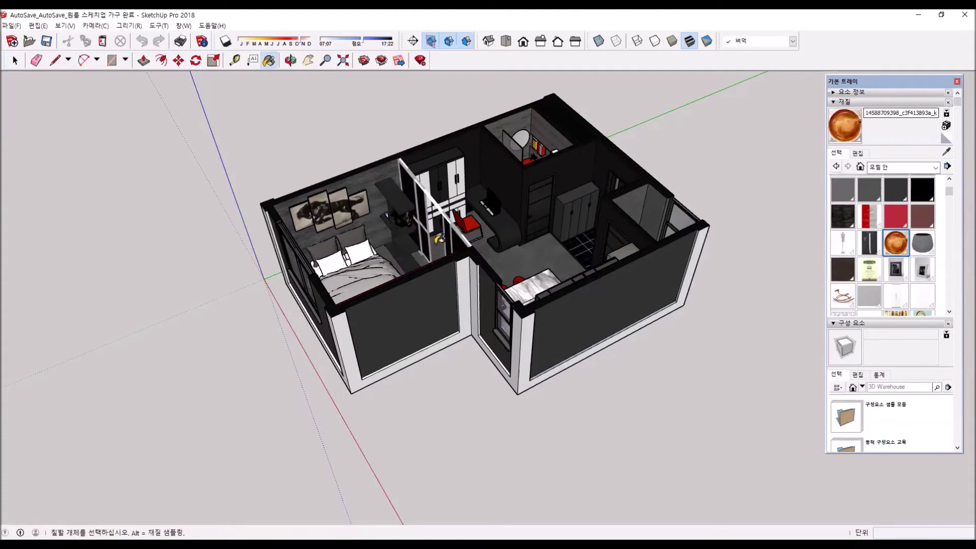
mouse_move(501, 246)
middle_down()
mouse_move(578, 375)
mouse_move(493, 239)
middle_up()
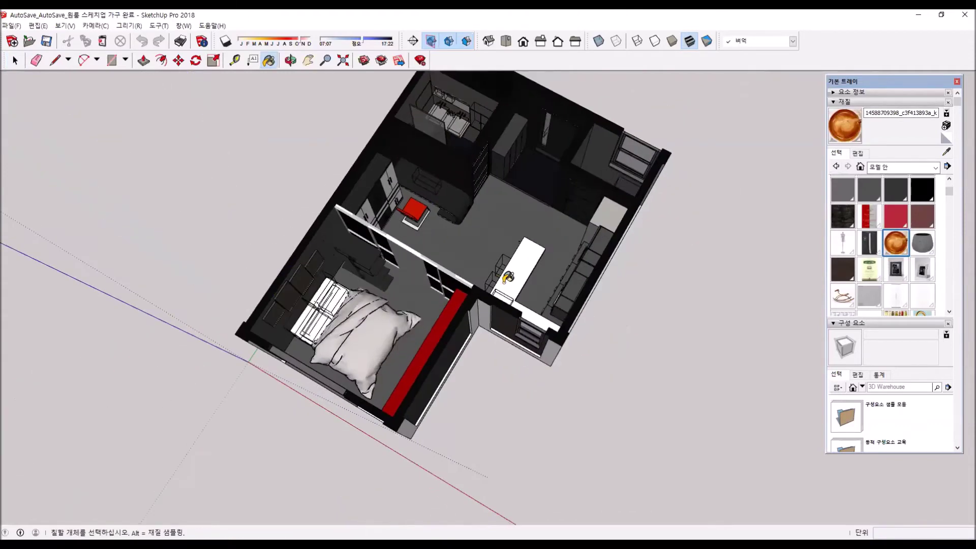
scroll(508, 277, up, 6)
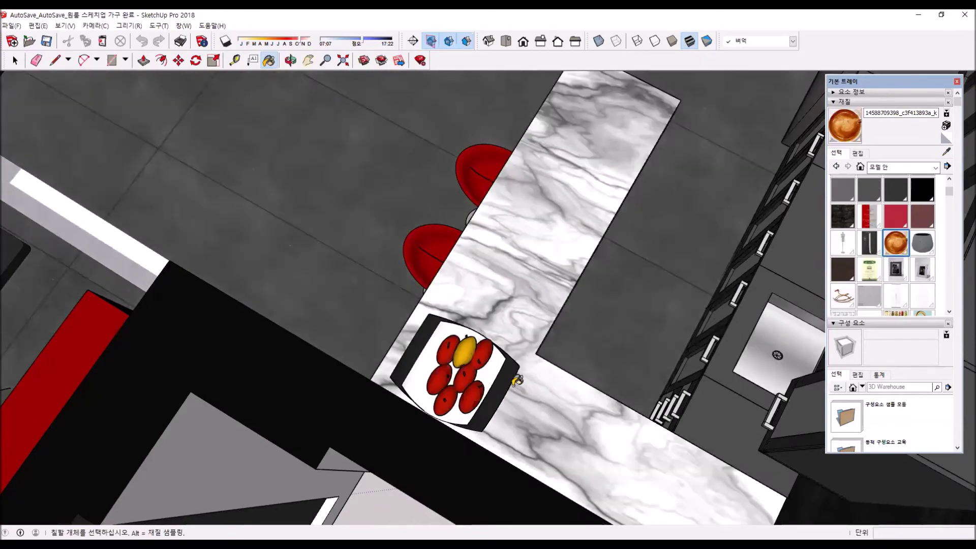
scroll(523, 389, down, 5)
middle_drag(684, 403, 661, 296)
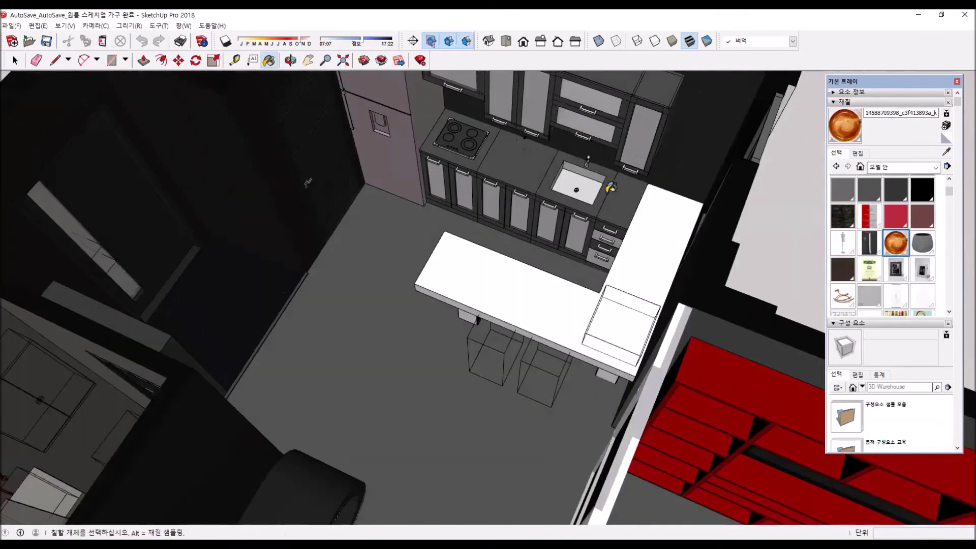
right_click(895, 249)
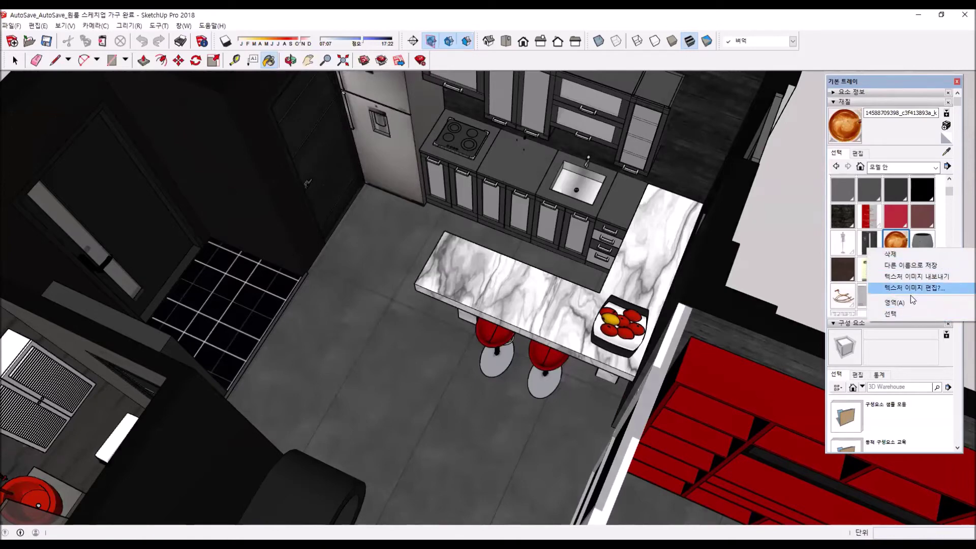
click(910, 253)
click(901, 320)
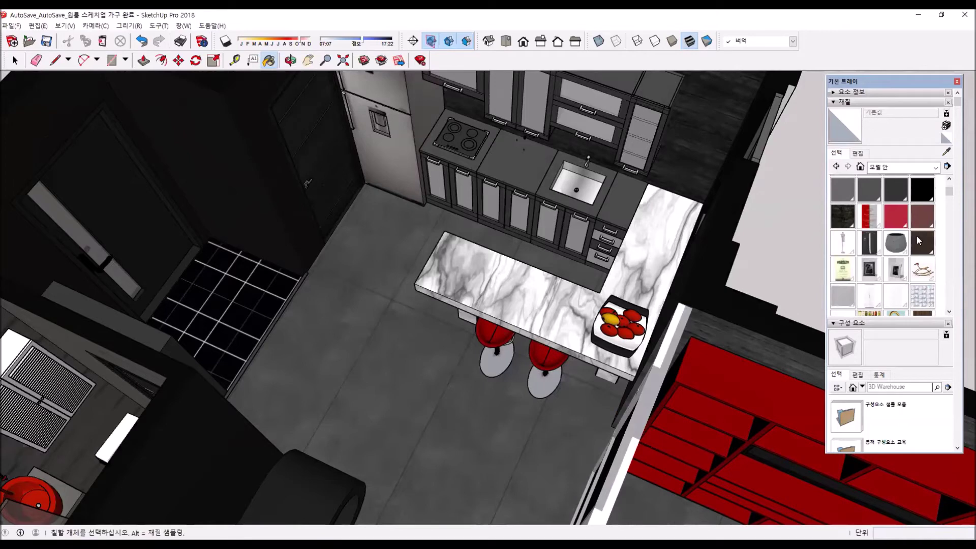
Step: Delete the [Color A08]1 material from the model as well
click(920, 272)
scroll(911, 270, down, 8)
scroll(914, 269, down, 5)
click(897, 224)
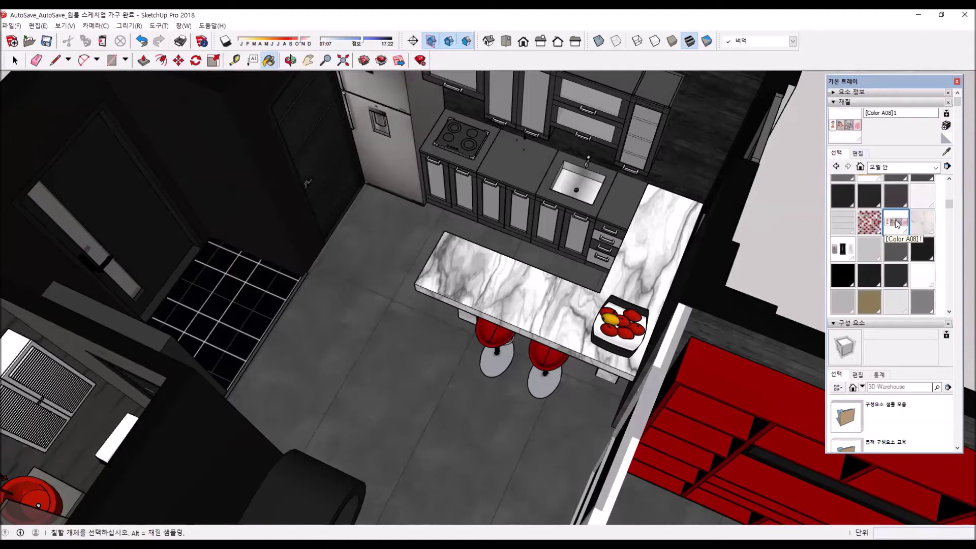
right_click(896, 224)
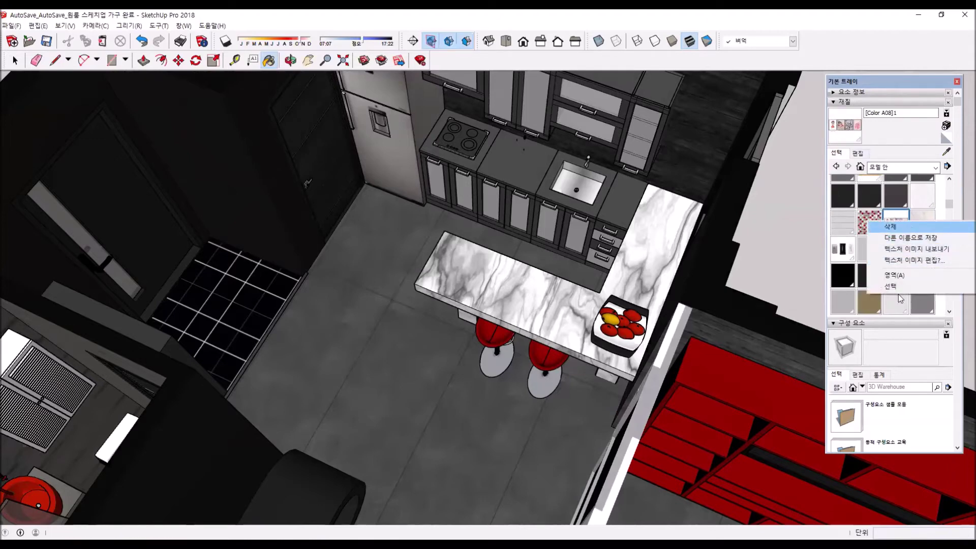
click(890, 226)
click(899, 290)
scroll(897, 277, down, 5)
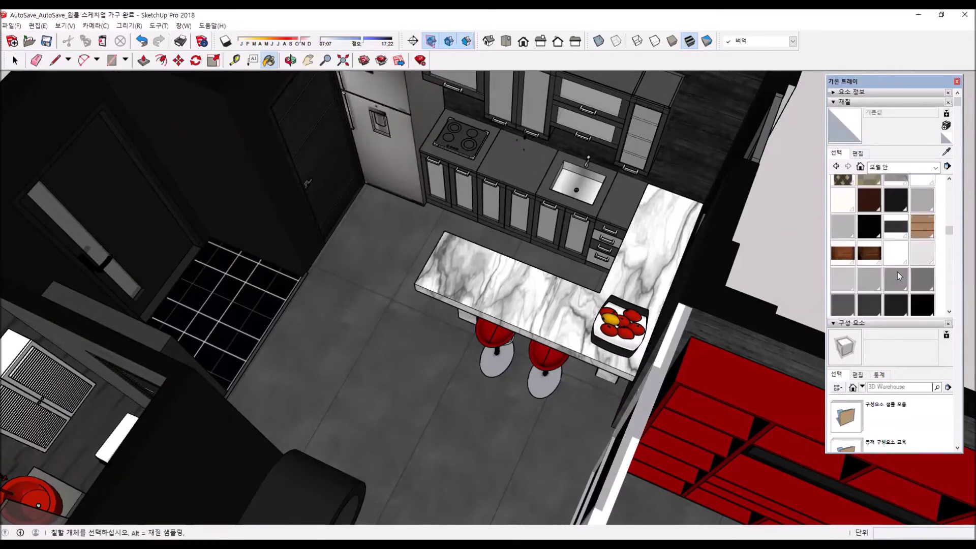
scroll(898, 272, down, 5)
scroll(893, 276, down, 5)
scroll(893, 276, down, 5)
scroll(892, 272, down, 3)
scroll(418, 299, down, 3)
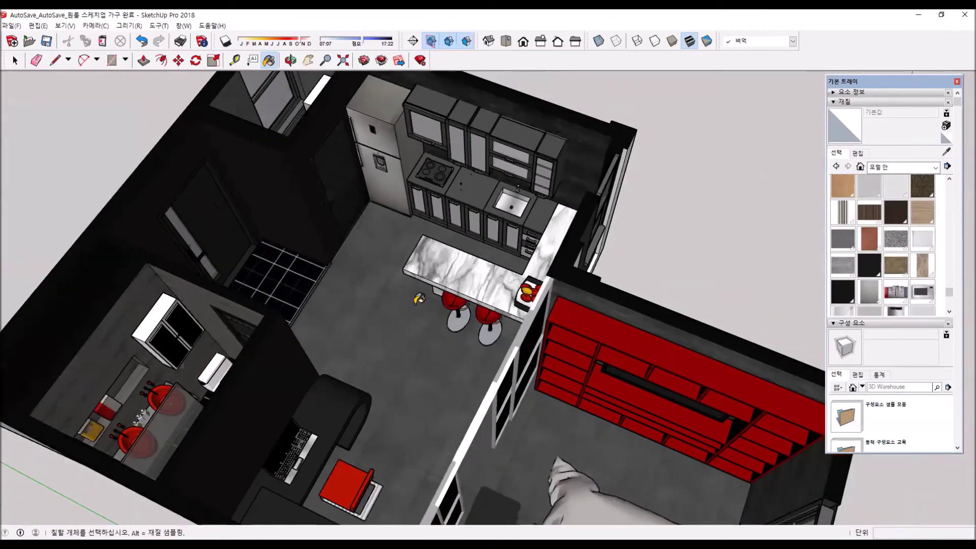
scroll(418, 299, down, 3)
shift+middle_drag(507, 412, 468, 260)
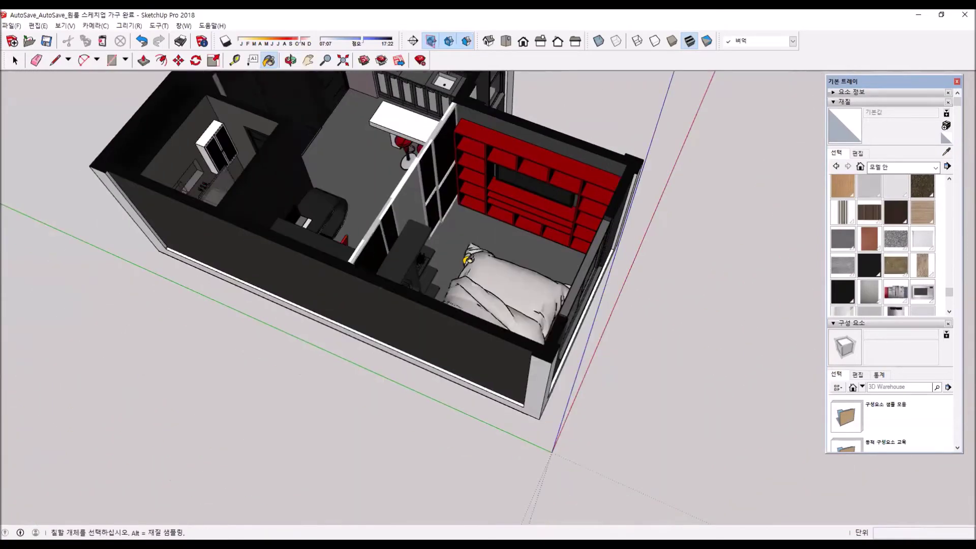
scroll(467, 261, down, 5)
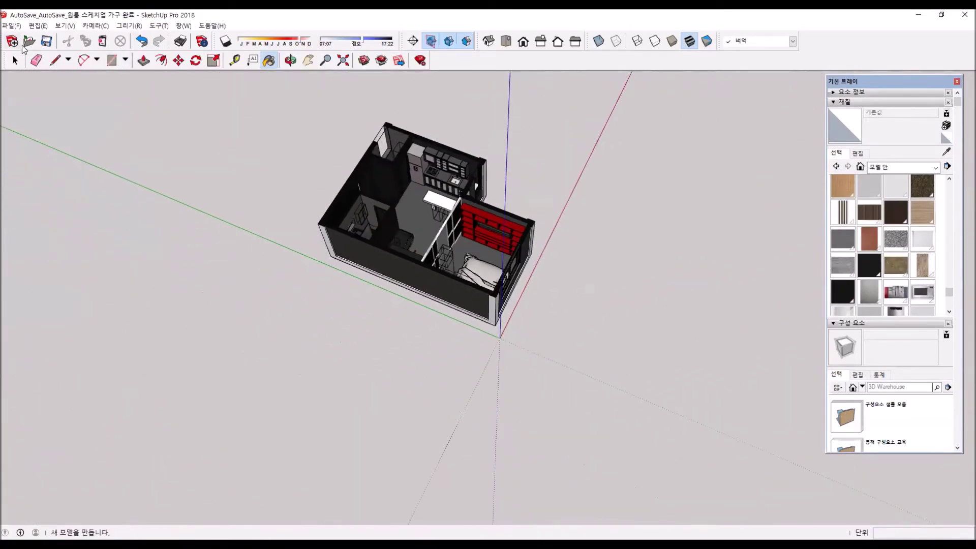
Step: Select the whole apartment, then open and dismiss the Materials collection options, leaving the untitled model on screen
key(space)
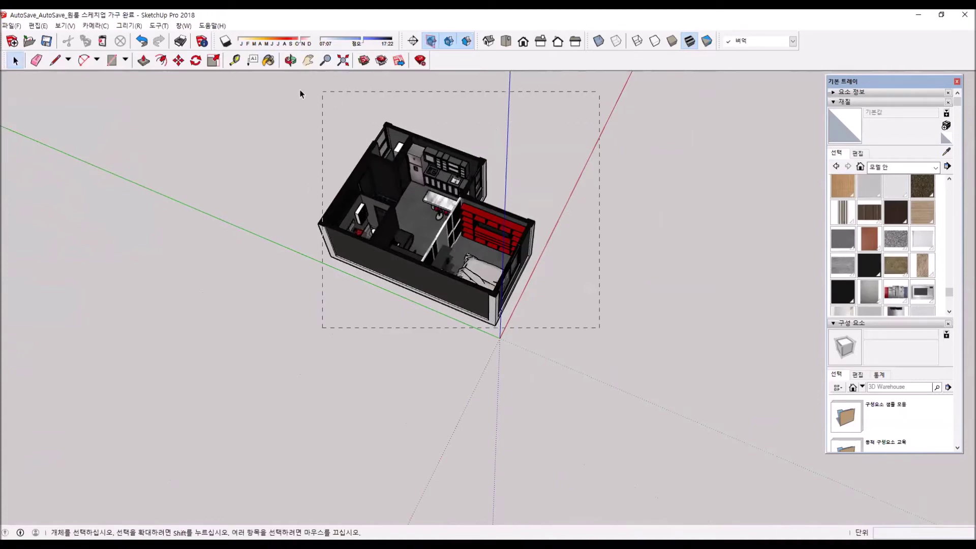
drag(242, 95, 242, 95)
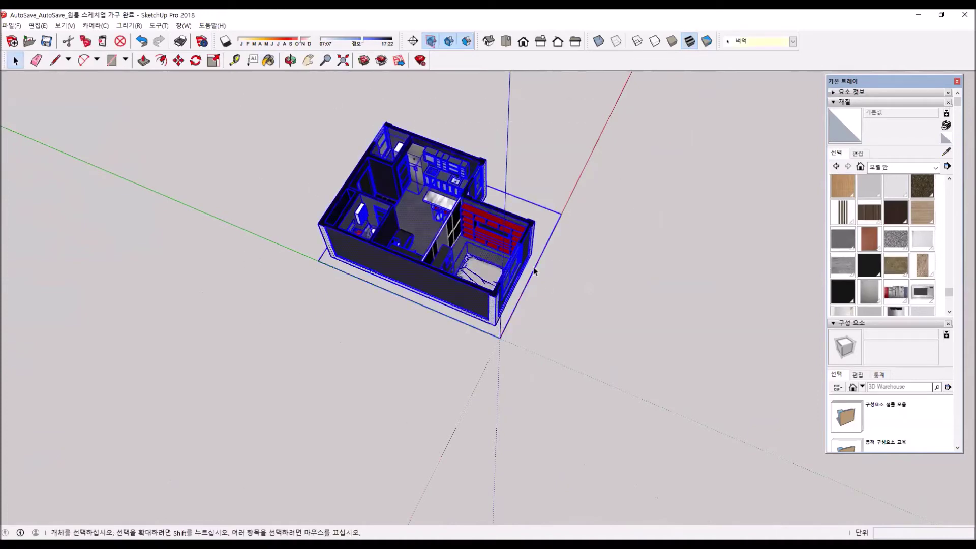
click(947, 166)
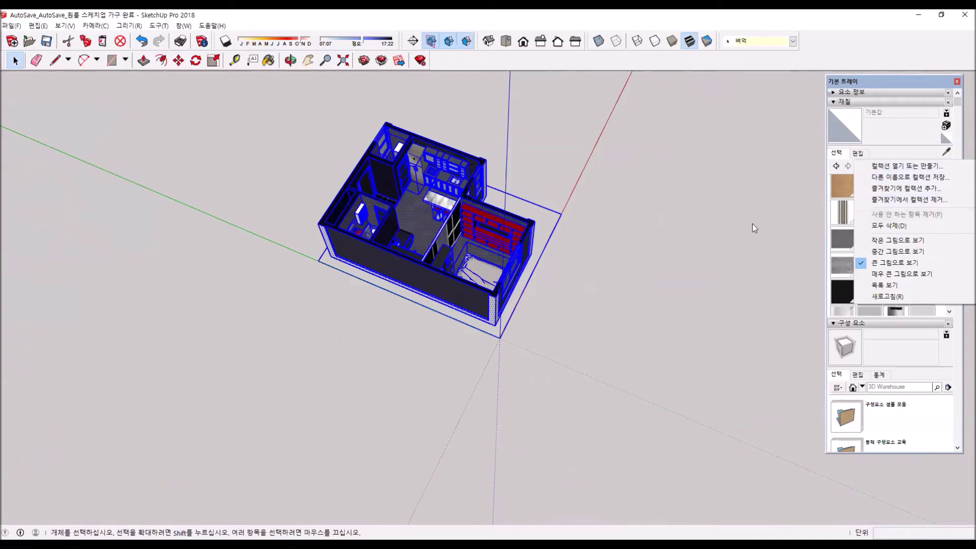
drag(643, 370, 253, 94)
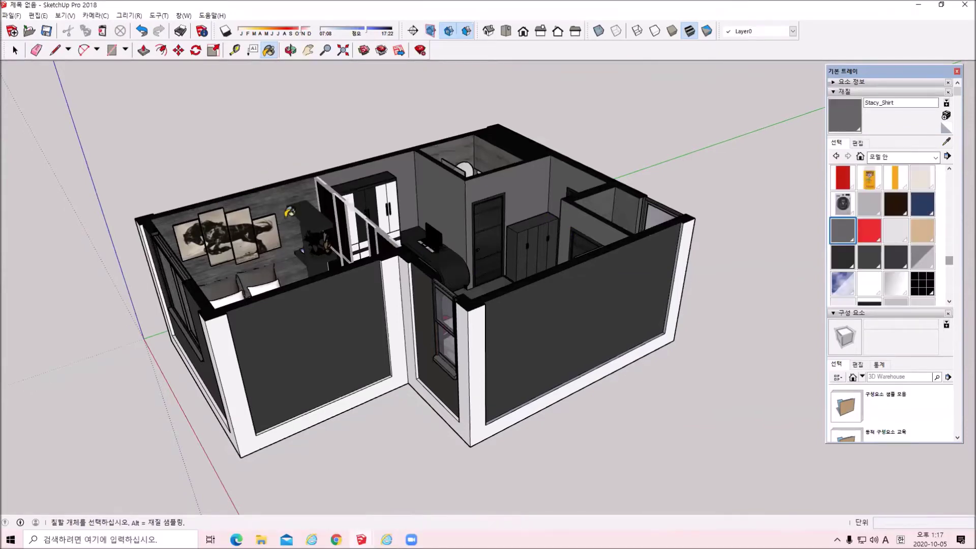
Step: Orbit around the apartment and collapse the Materials panel so the Styles panel header shows
middle_drag(711, 229, 834, 218)
drag(949, 260, 963, 164)
middle_drag(418, 360, 394, 276)
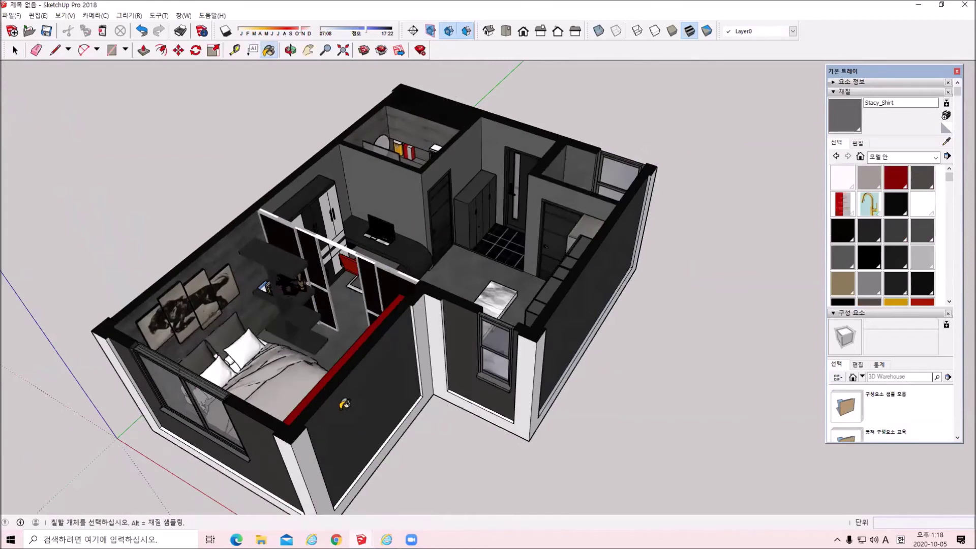
middle_drag(336, 370, 519, 26)
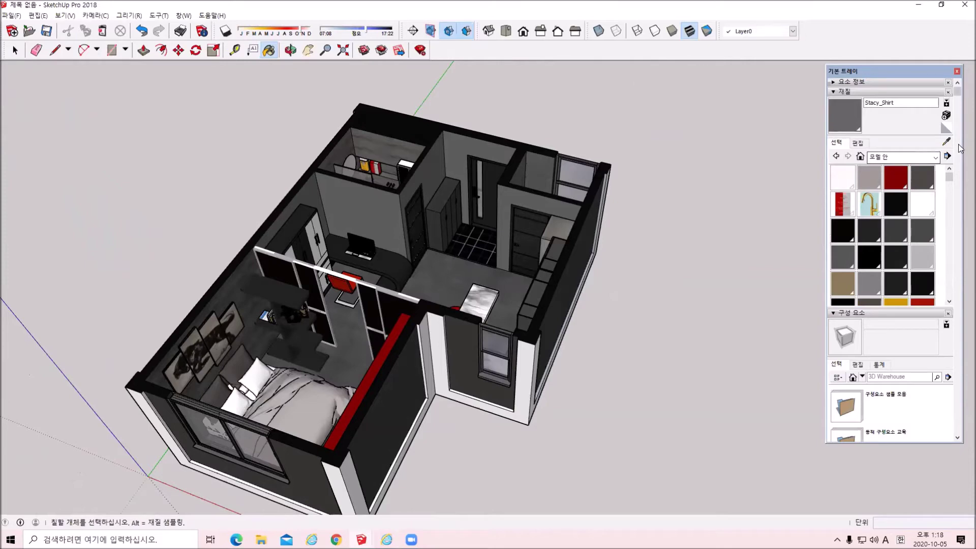
drag(958, 96, 907, 181)
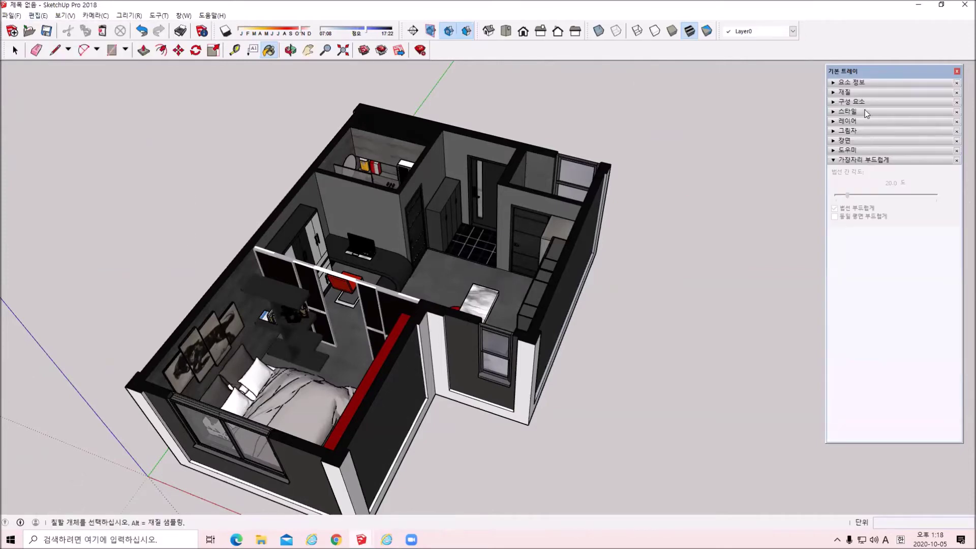
Step: Open the Sketchy Edges styles and try the dry-erase marker, wide marker, watercolour and wire styles
click(858, 112)
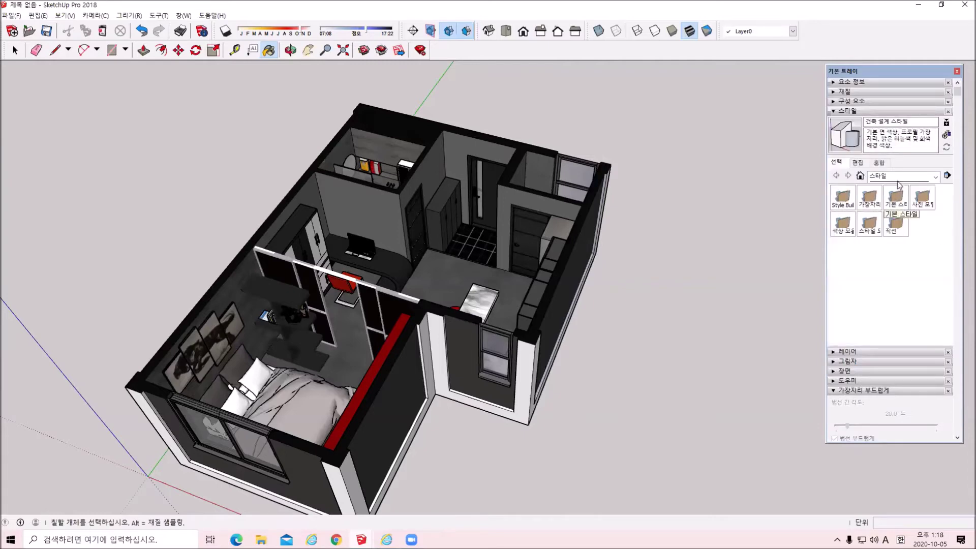
click(864, 197)
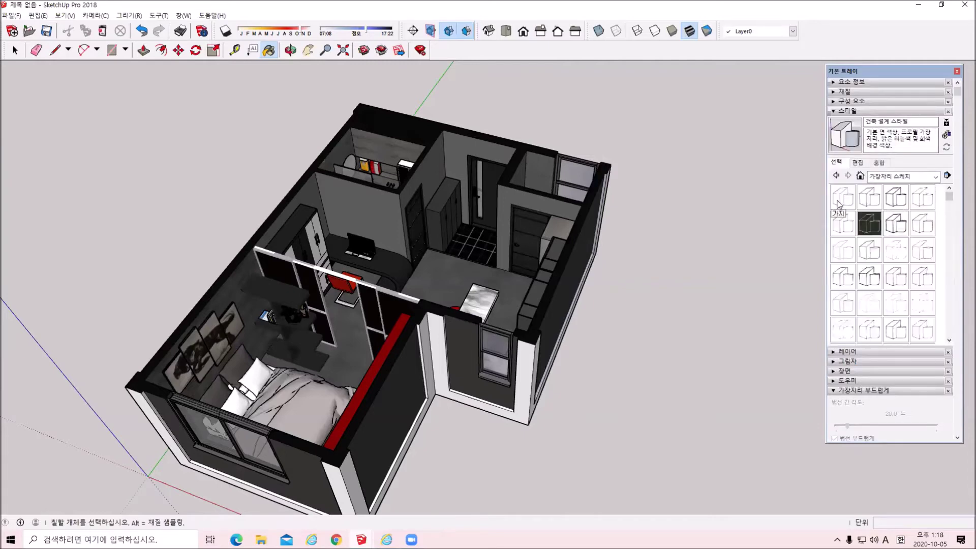
click(860, 176)
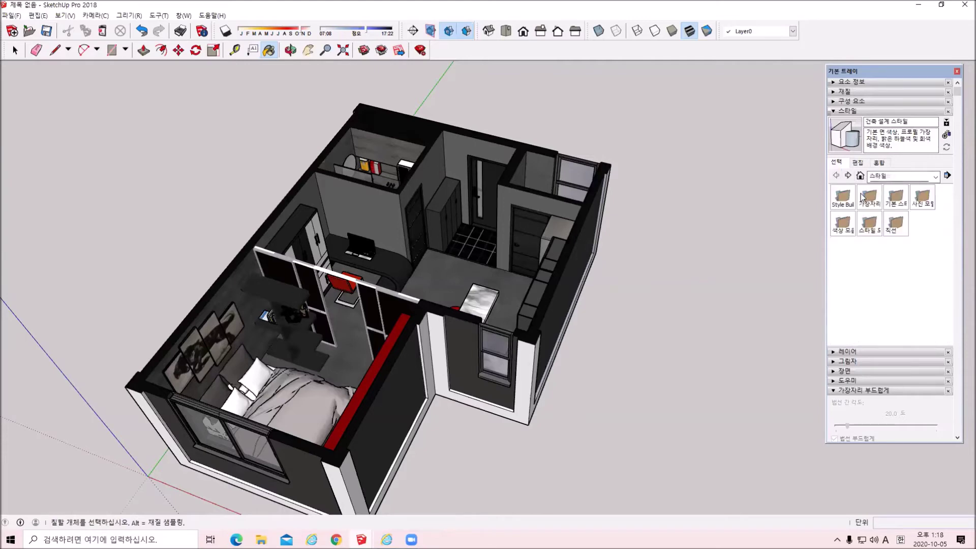
click(872, 199)
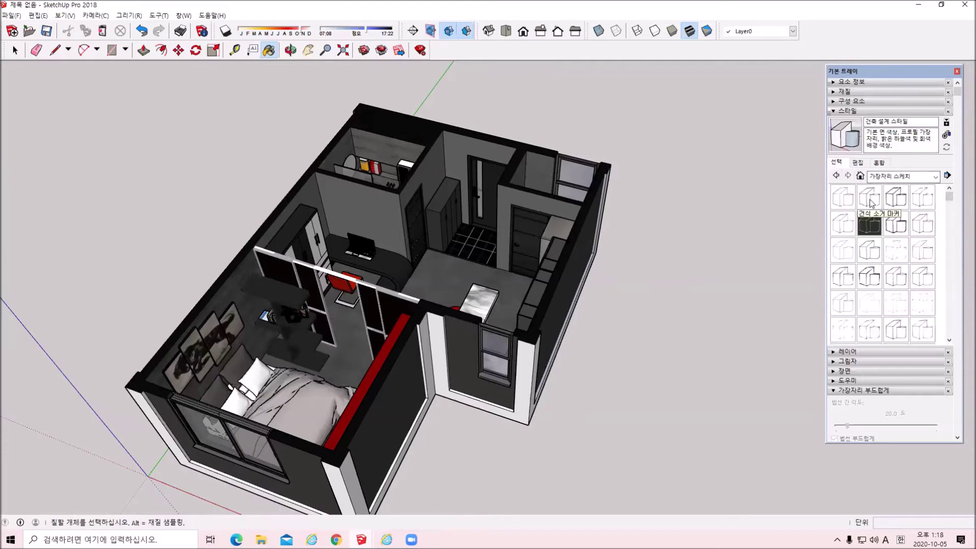
click(871, 199)
click(896, 198)
click(895, 227)
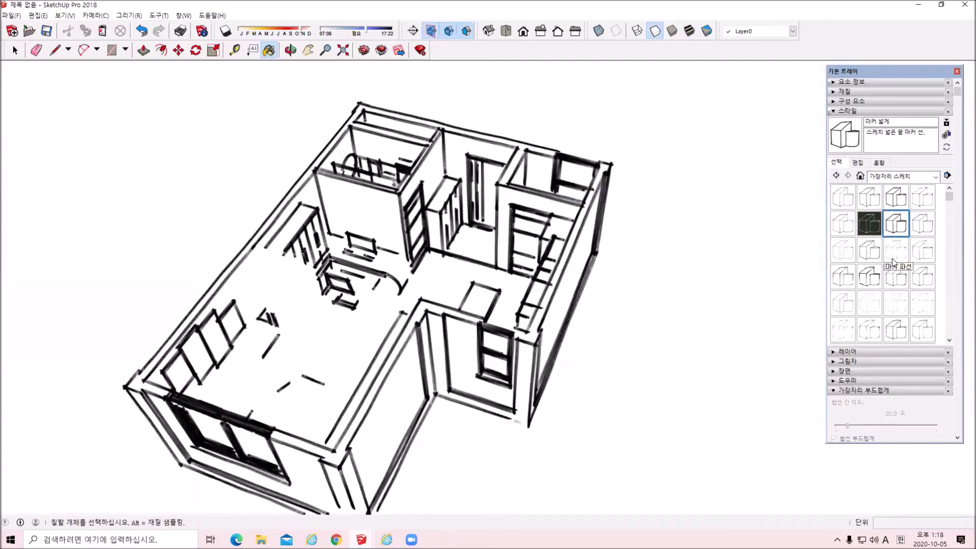
click(903, 281)
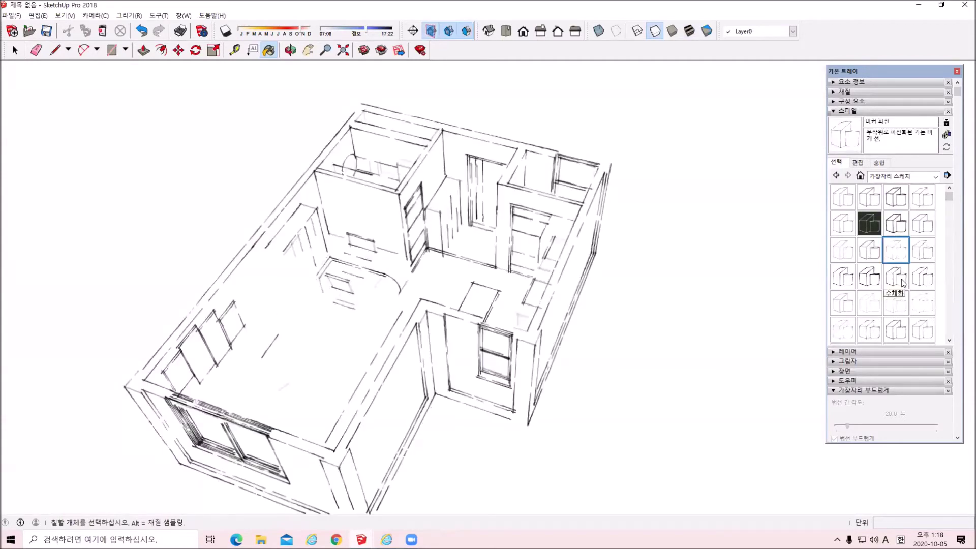
click(895, 330)
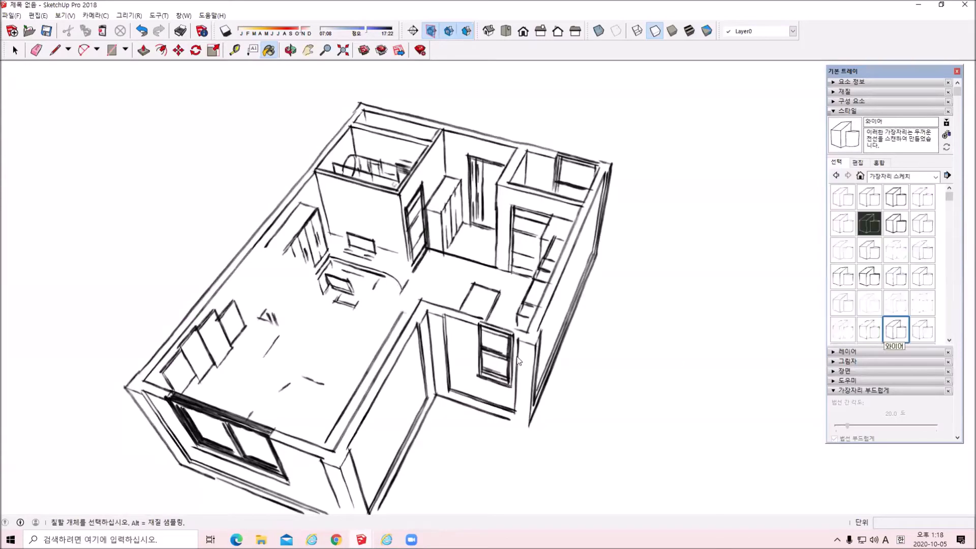
middle_drag(403, 338, 466, 285)
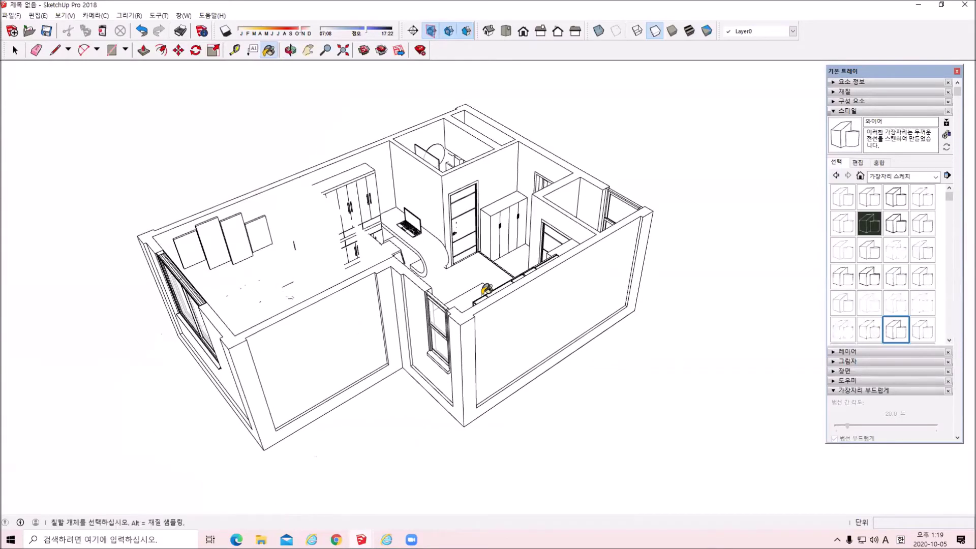
middle_drag(342, 281, 891, 303)
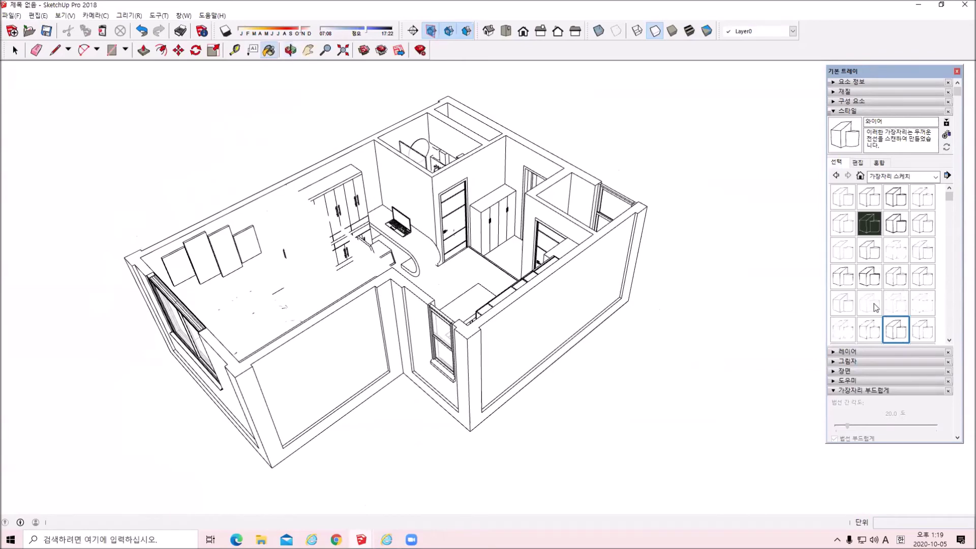
Step: Try the thick marker, airbrush and brush-stroke styles, ending on 마커 매우 가늘게
click(869, 331)
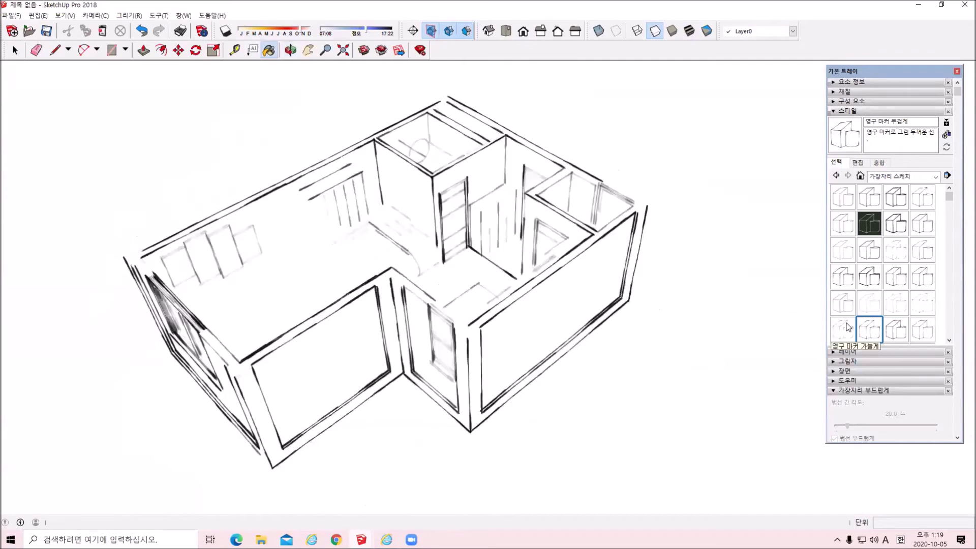
click(843, 303)
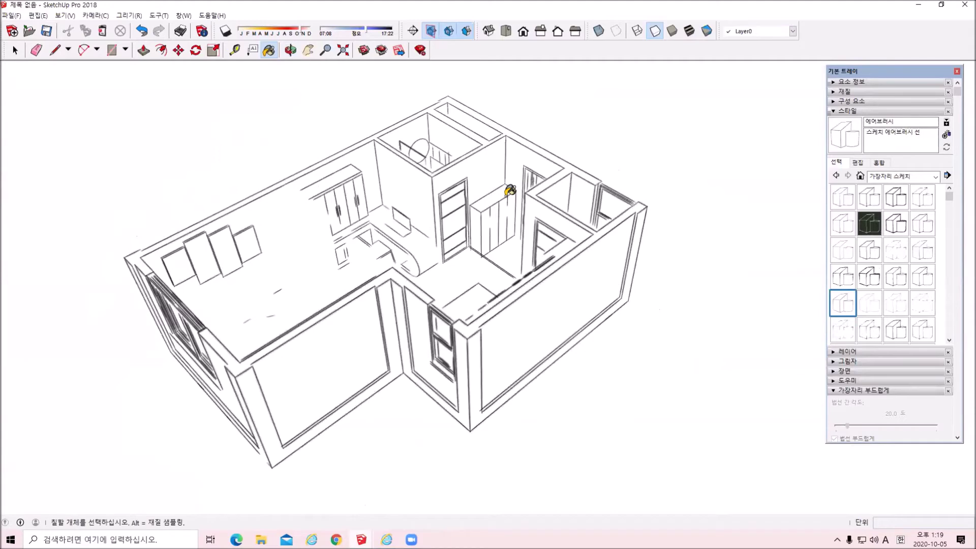
click(872, 279)
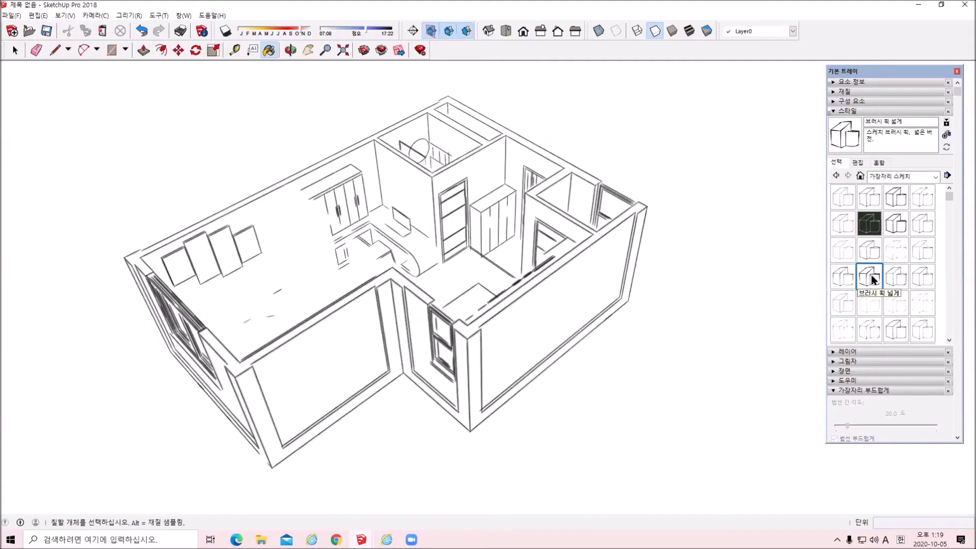
click(841, 285)
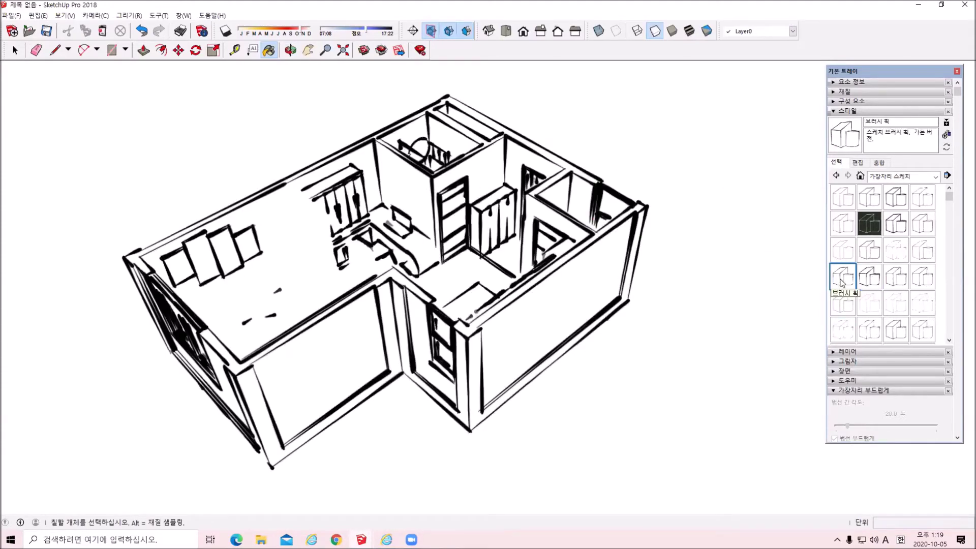
mouse_move(480, 308)
middle_down()
mouse_move(600, 336)
mouse_move(689, 318)
mouse_move(762, 331)
mouse_move(447, 272)
mouse_move(631, 277)
mouse_move(490, 283)
mouse_move(534, 283)
middle_up()
scroll(448, 272, up, 5)
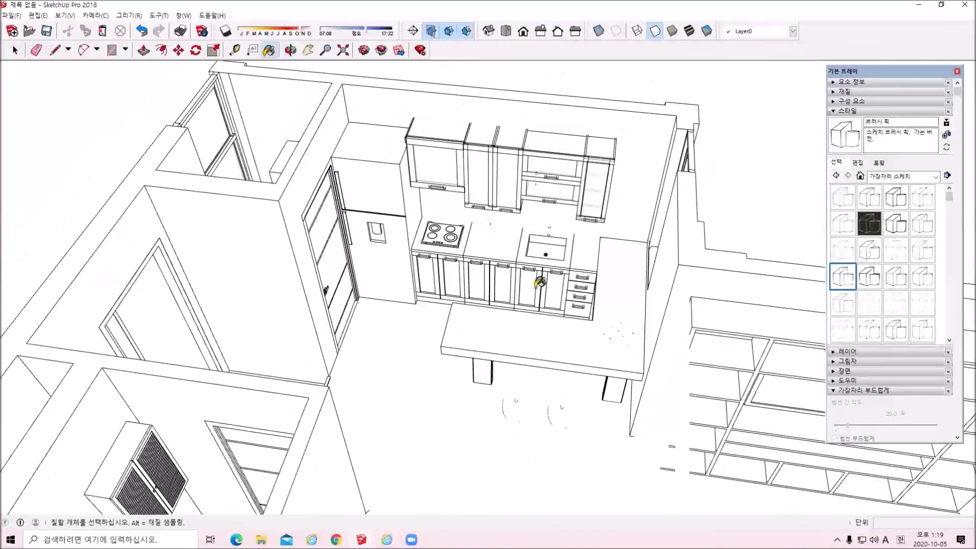
mouse_move(470, 255)
middle_down()
mouse_move(420, 311)
mouse_move(580, 342)
mouse_move(614, 366)
mouse_move(523, 392)
mouse_move(937, 315)
middle_up()
click(895, 330)
click(844, 249)
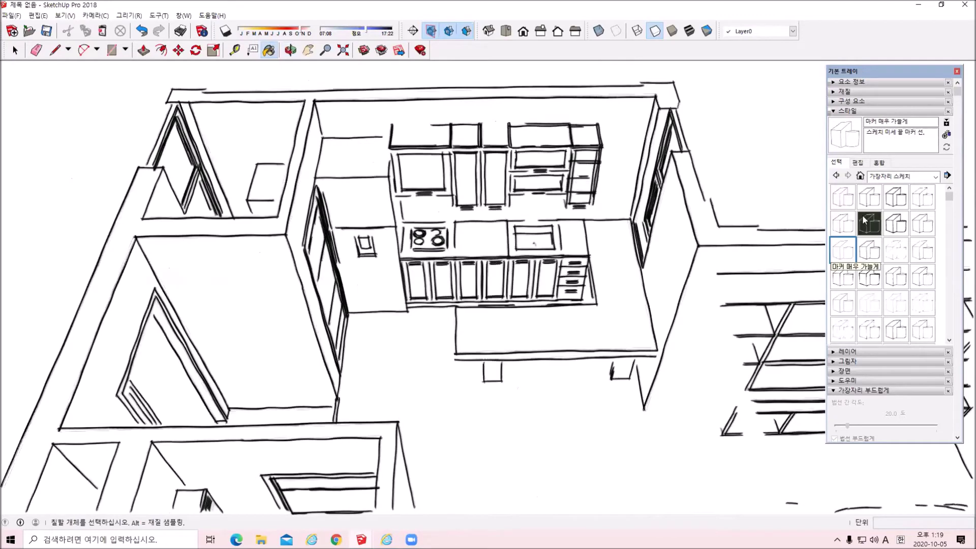
click(917, 176)
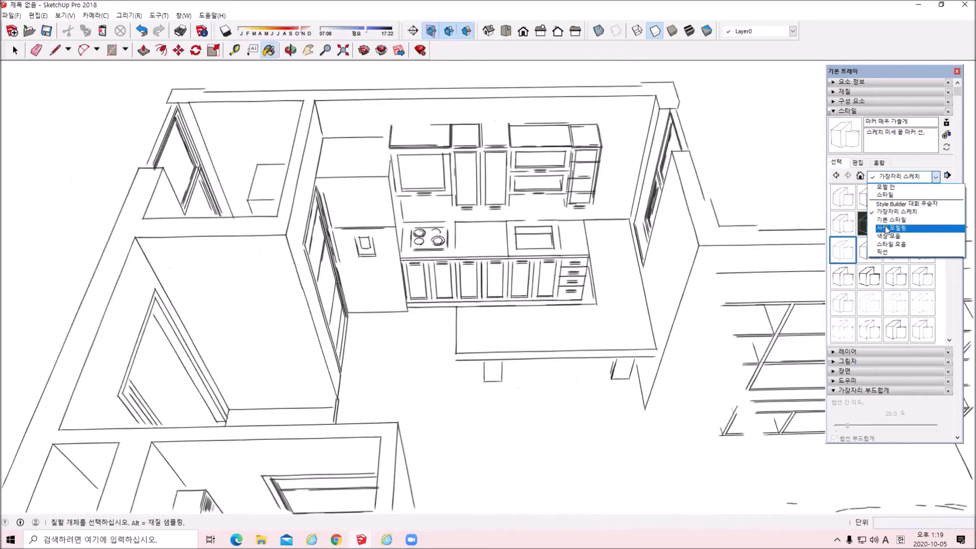
Step: Try 사진 모델링 스타일 and 00 기본 색상, then apply 3D 인쇄 스타일 from Default Styles
click(890, 228)
click(868, 198)
click(908, 180)
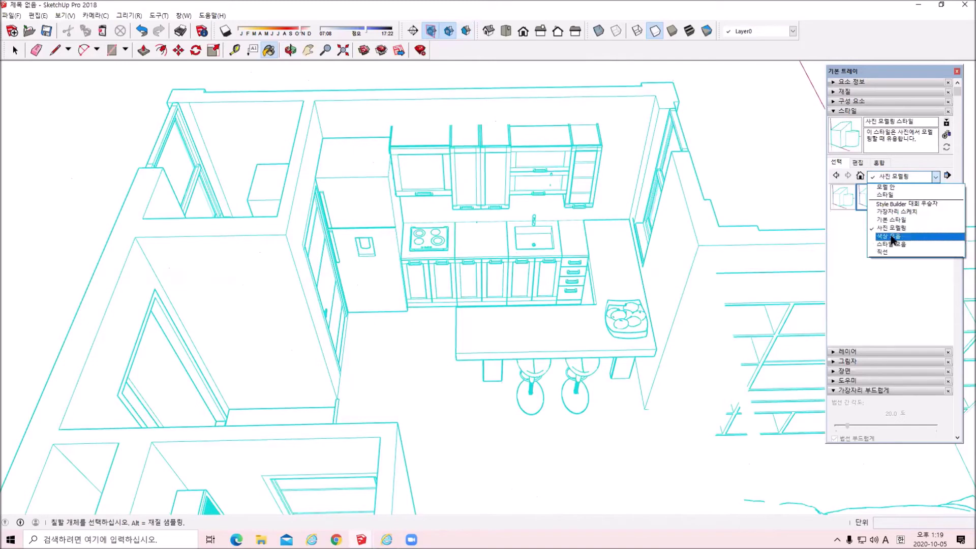
click(893, 238)
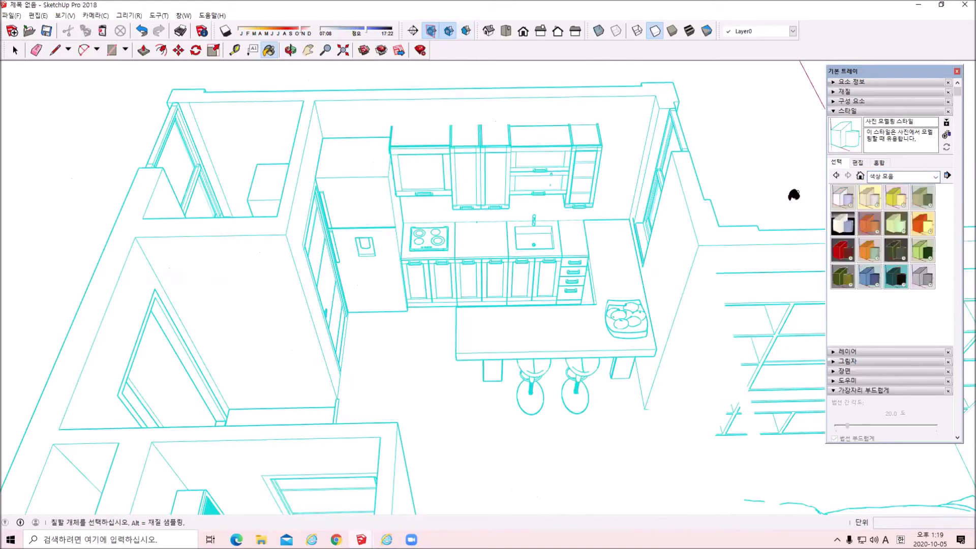
click(847, 224)
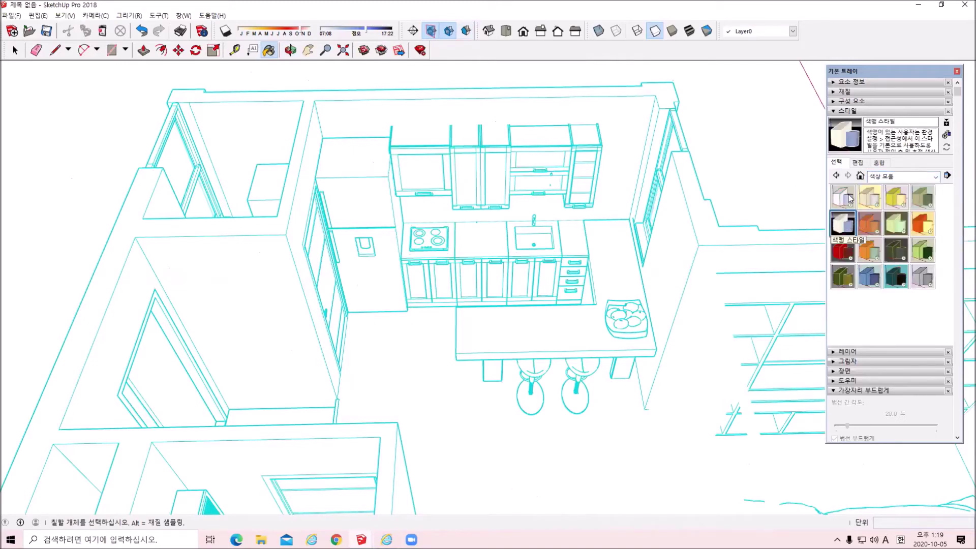
click(849, 198)
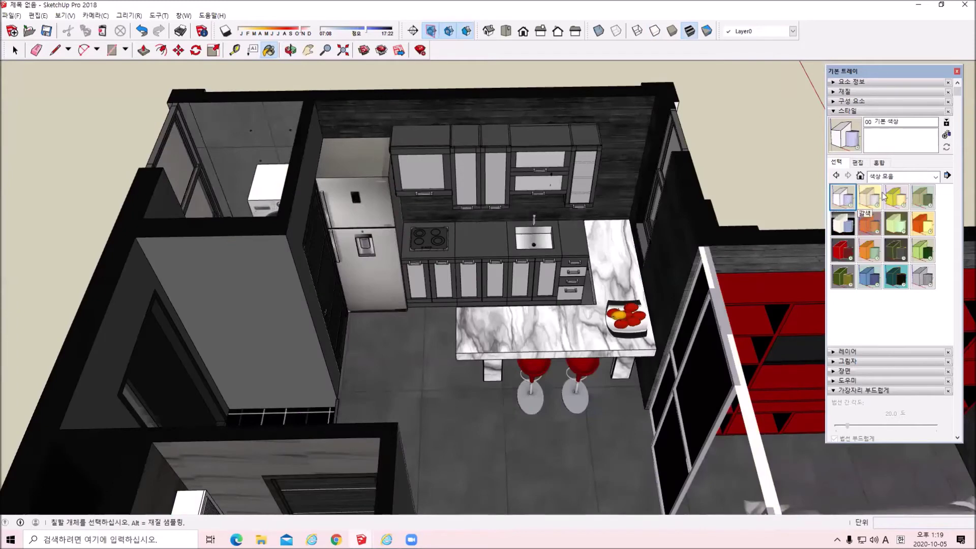
click(900, 176)
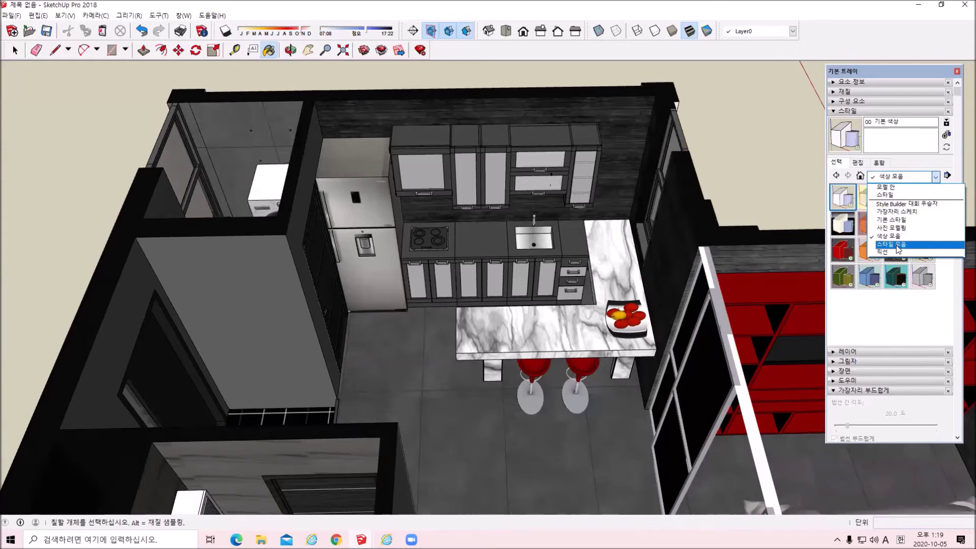
click(903, 219)
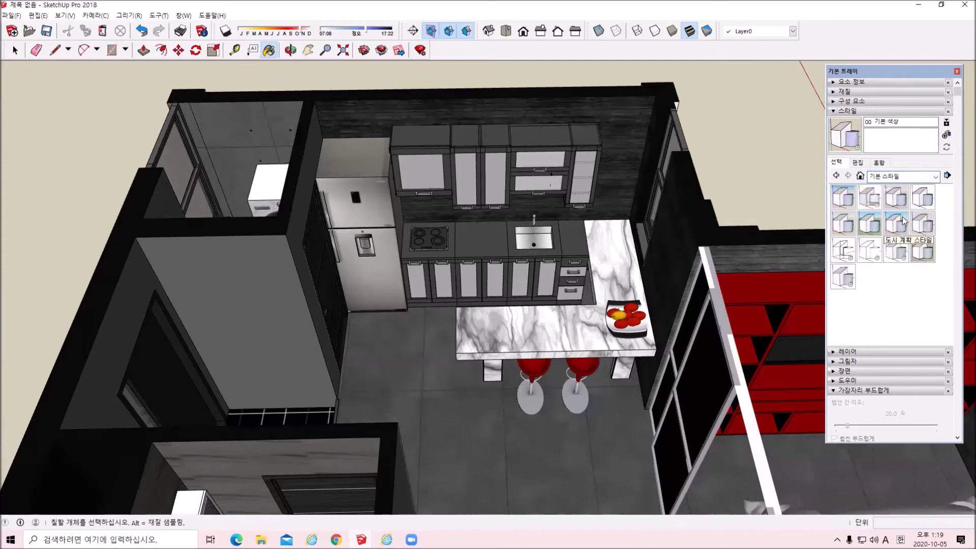
click(841, 200)
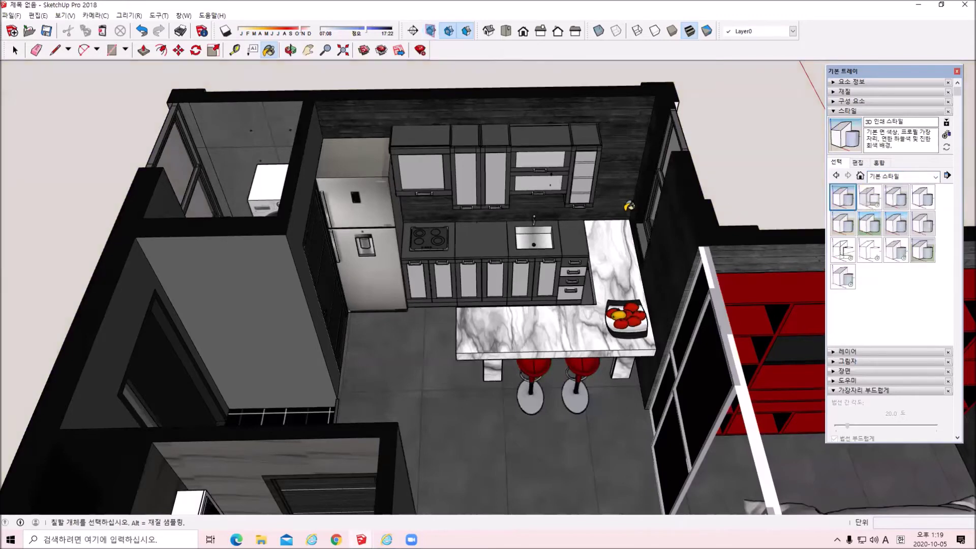
Step: Add scene 장면 1, then update it to a new viewpoint of the apartment
mouse_move(508, 305)
middle_down()
mouse_move(341, 374)
mouse_move(295, 132)
middle_up()
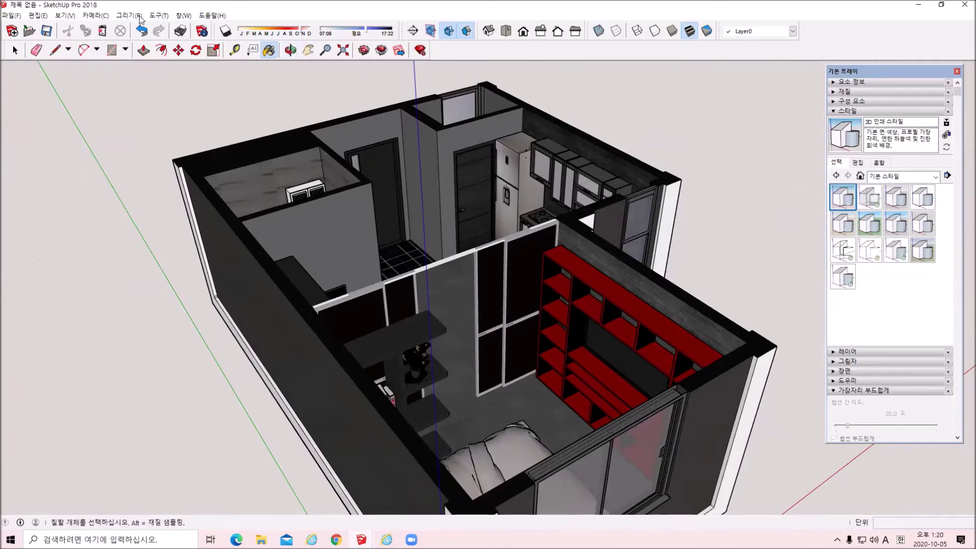
click(64, 15)
mouse_move(122, 192)
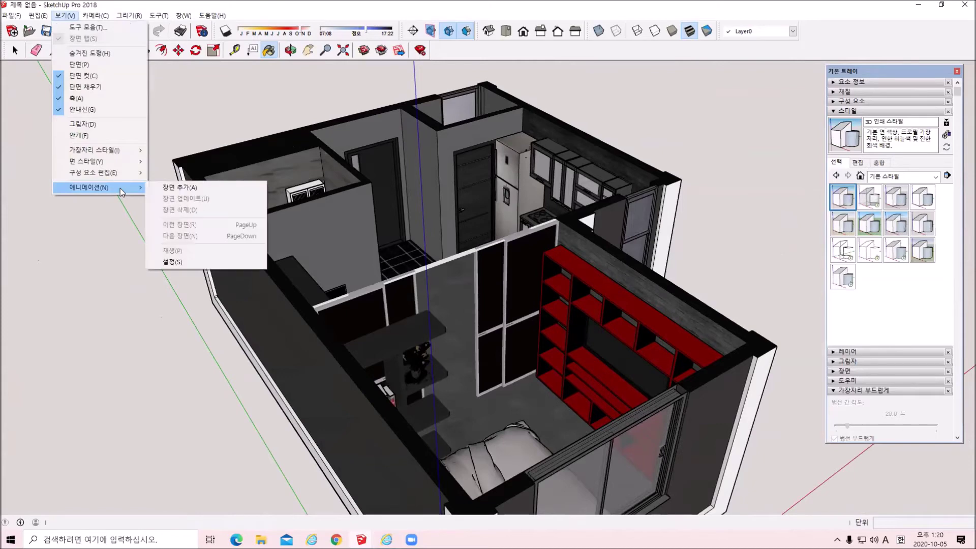
click(204, 191)
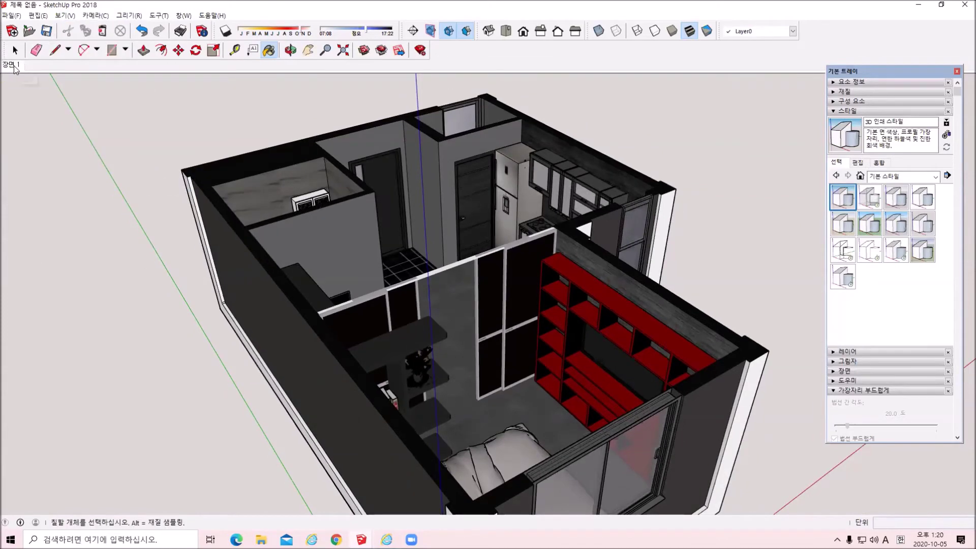
mouse_move(383, 268)
middle_down()
mouse_move(272, 330)
mouse_move(450, 307)
mouse_move(436, 272)
middle_up()
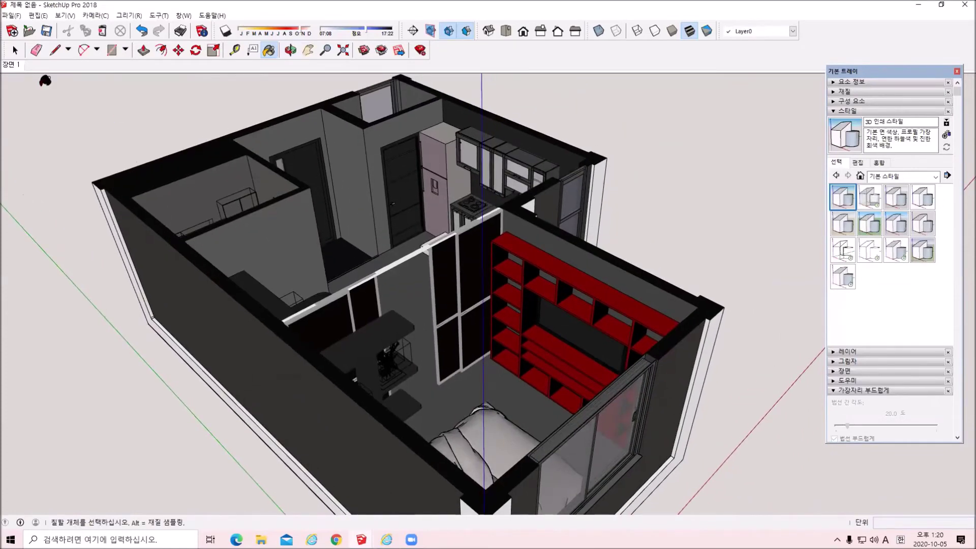
click(13, 65)
right_click(12, 65)
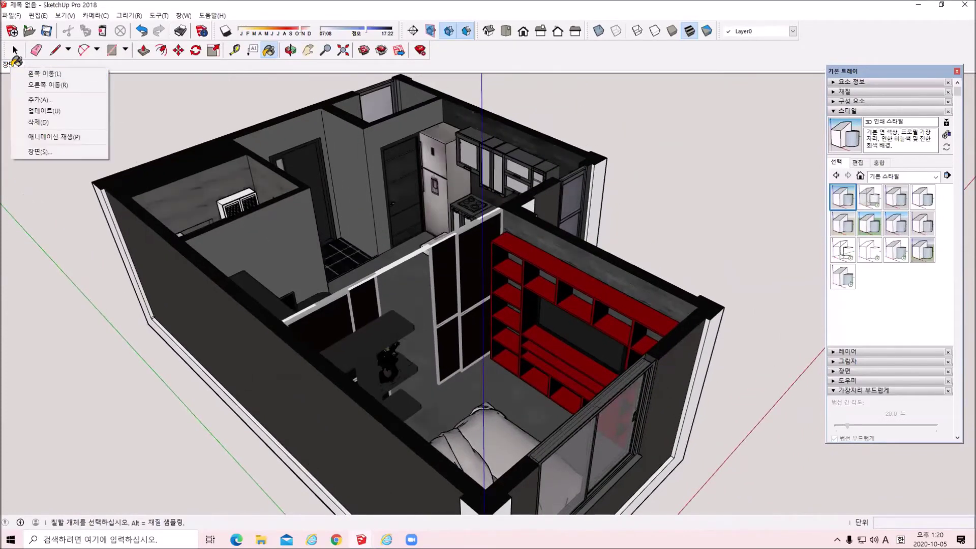
click(55, 112)
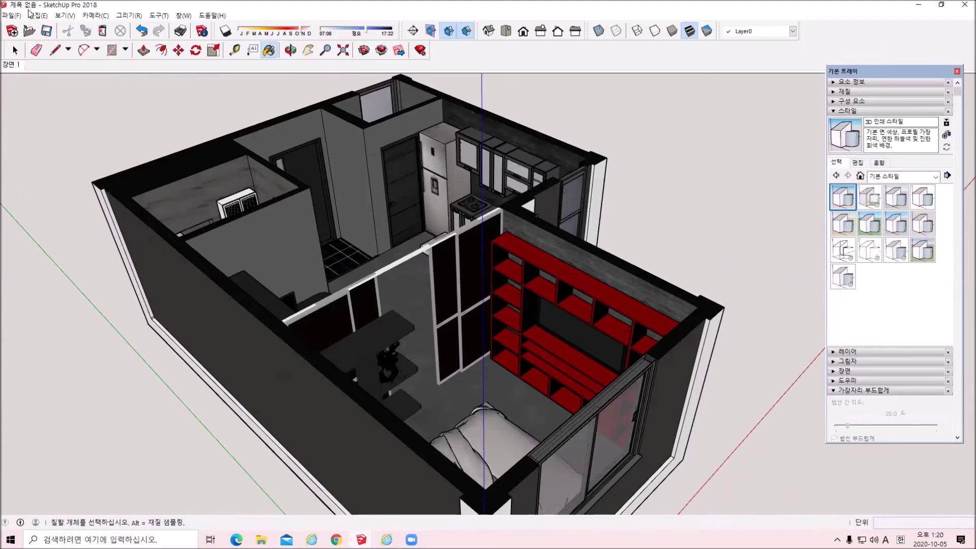
Step: Add scene 장면 2 and orbit around the apartment
click(66, 16)
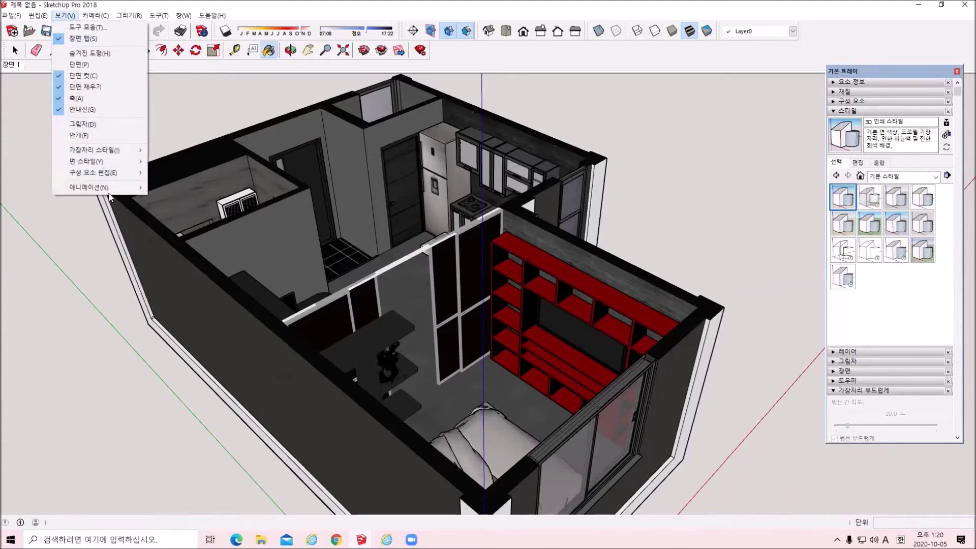
mouse_move(113, 189)
click(185, 189)
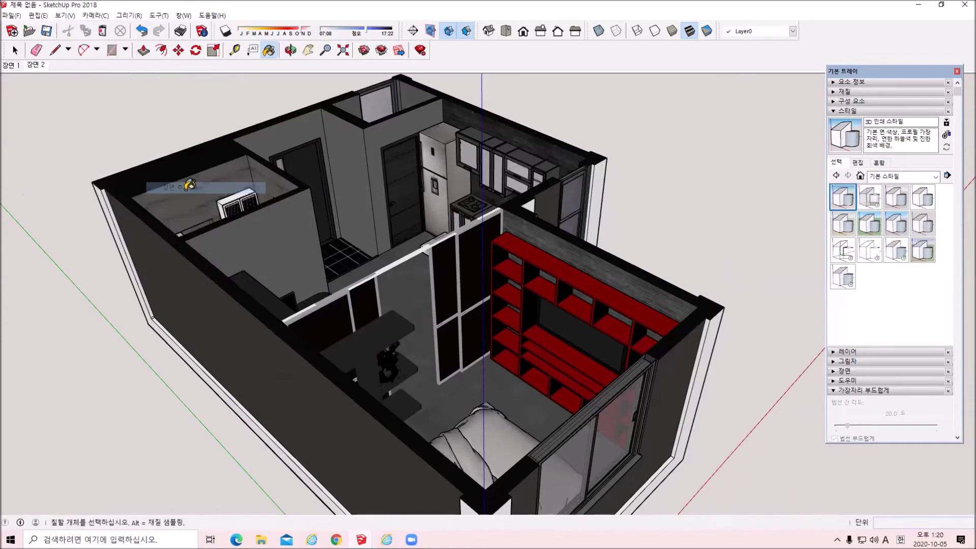
middle_drag(404, 274, 81, 300)
Step: Turn on the Large Tool Set toolbar
key(b)
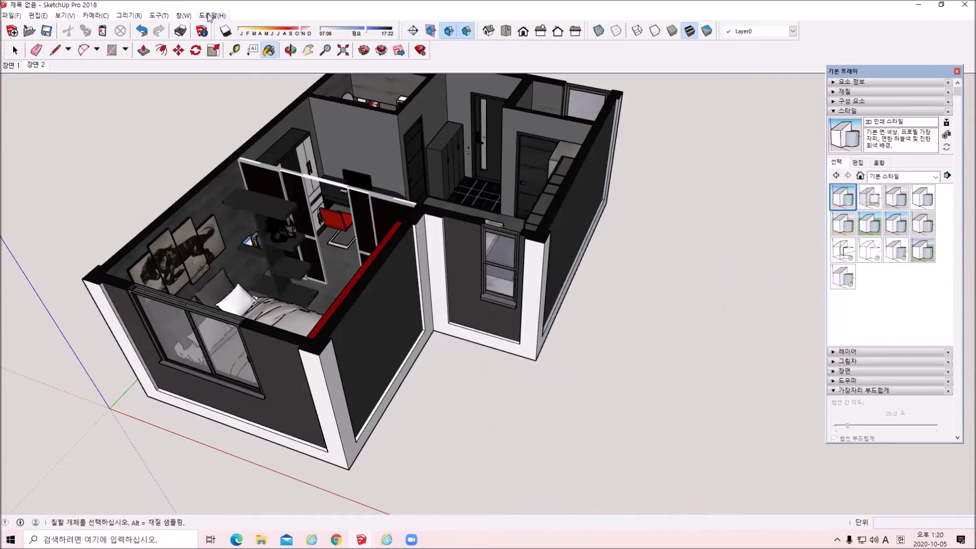
right_click(683, 56)
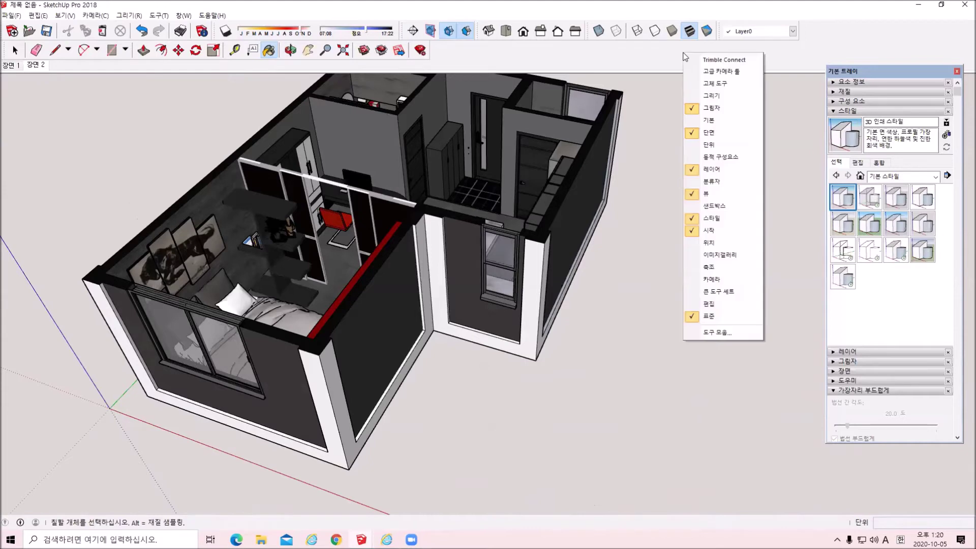
click(709, 290)
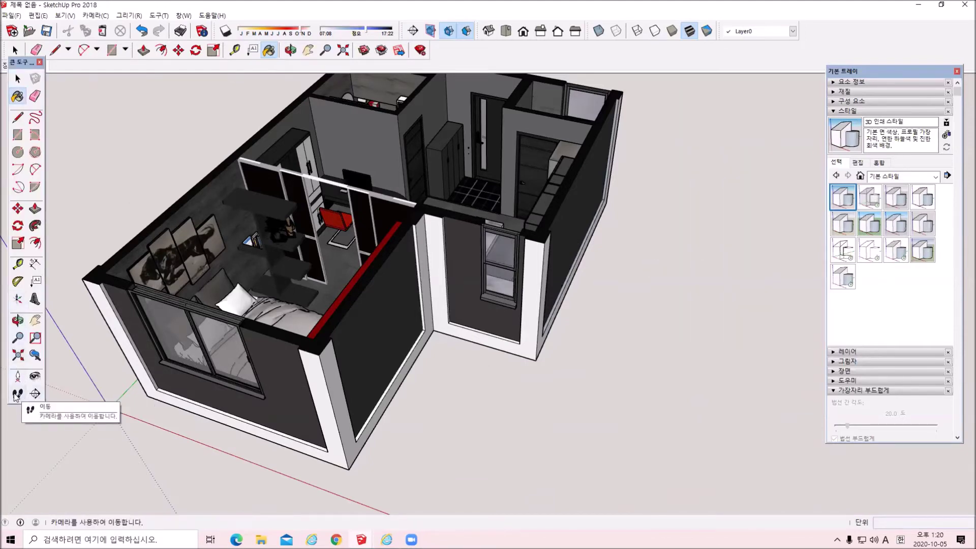
Step: Place a section plane on the bedroom's window wall, then select it and start moving it
click(35, 394)
click(489, 267)
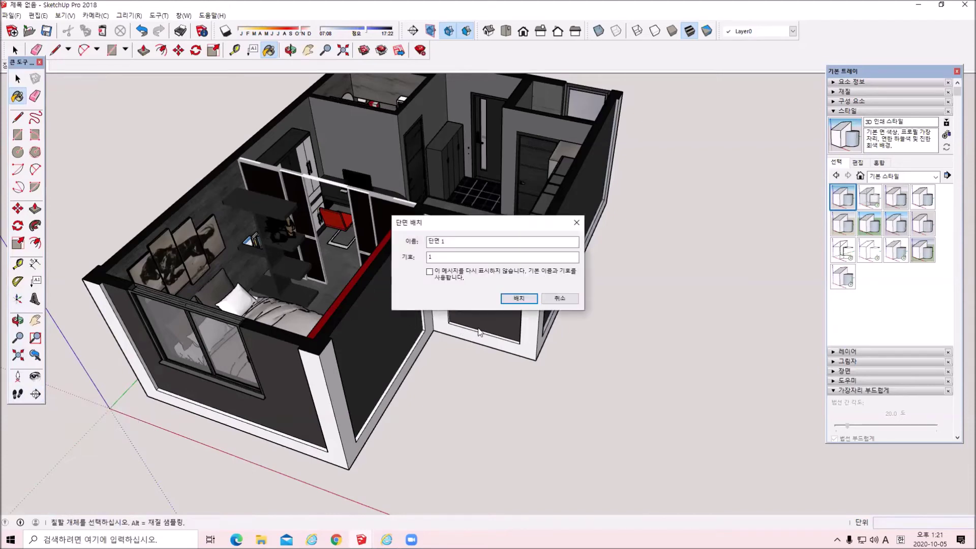
click(514, 298)
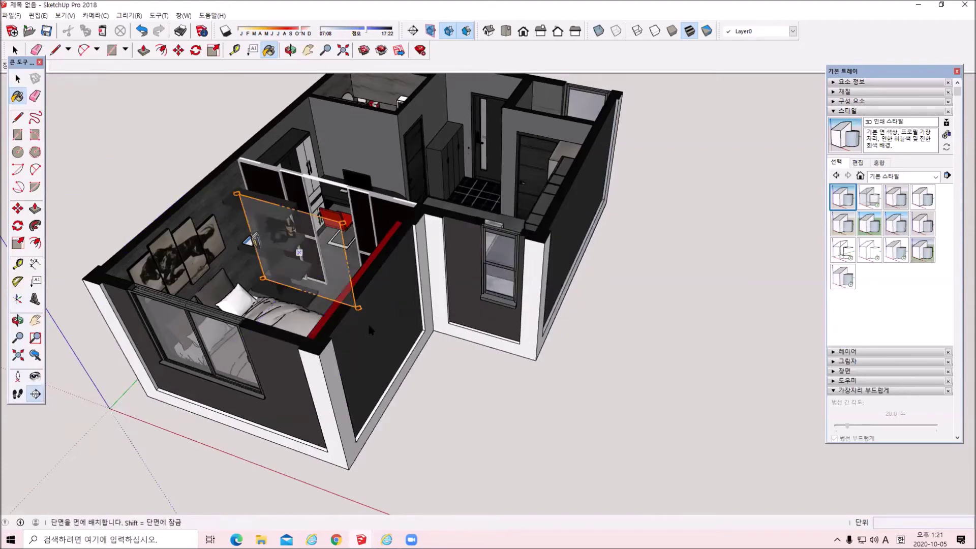
click(244, 344)
key(b)
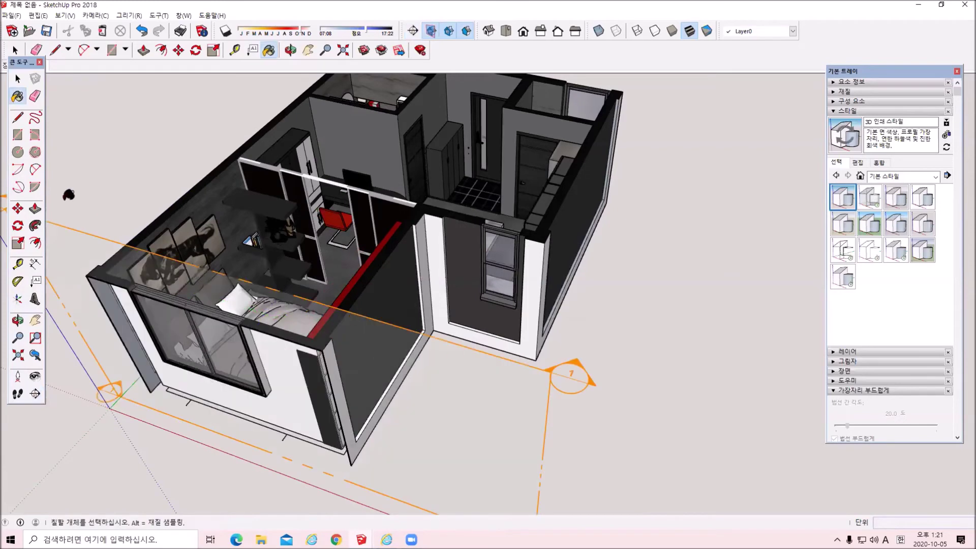
click(18, 80)
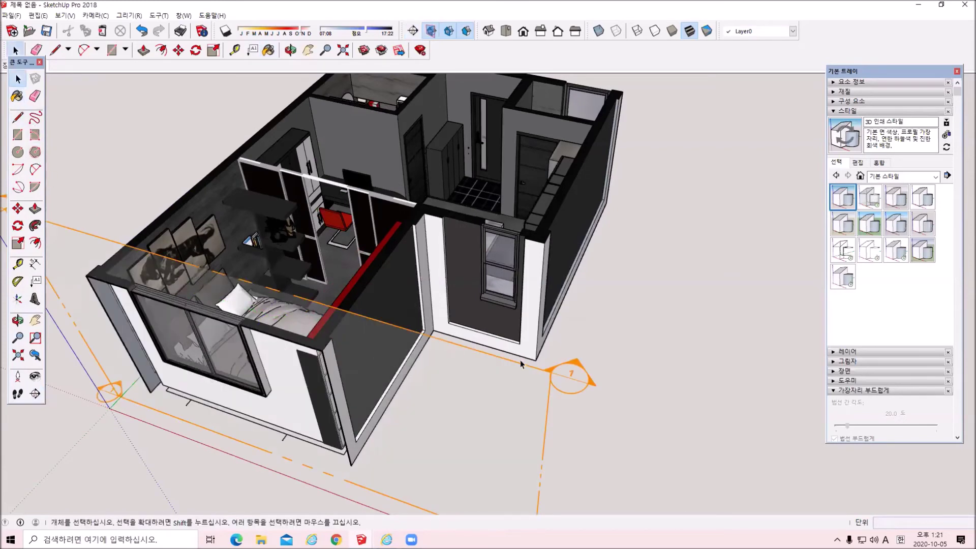
click(507, 363)
key(m)
click(588, 378)
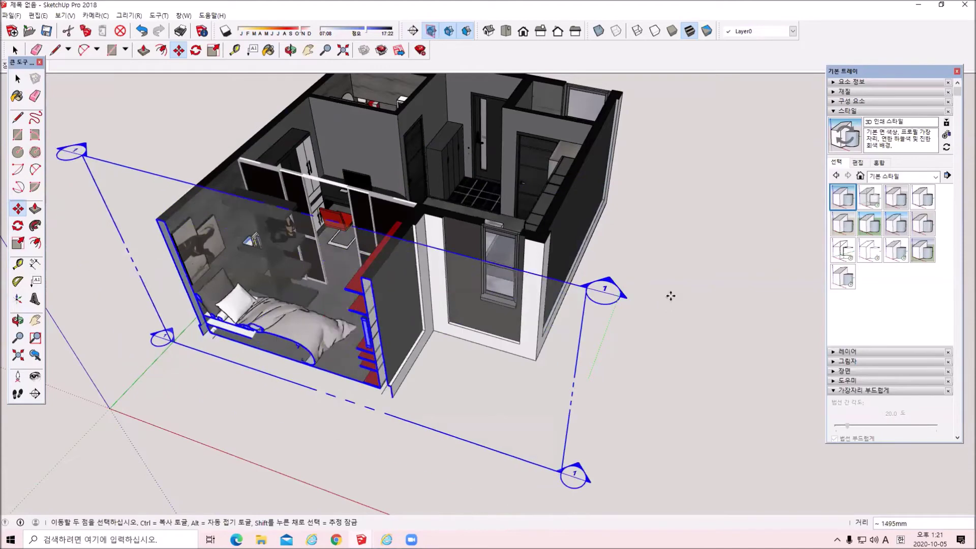
Step: Drop the section plane about 1495mm into the bedroom and show a front parallel-projection view
click(669, 299)
middle_drag(661, 307, 688, 203)
click(523, 31)
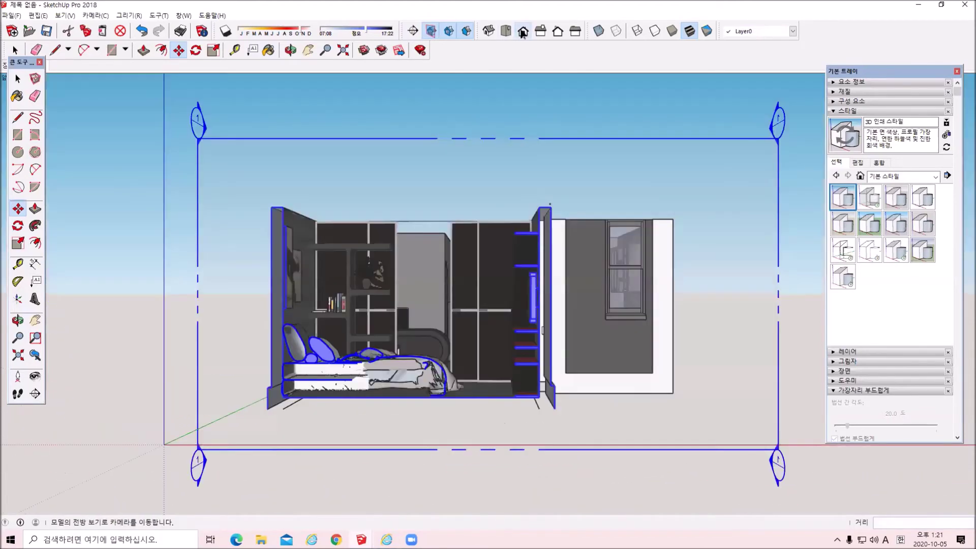
click(65, 16)
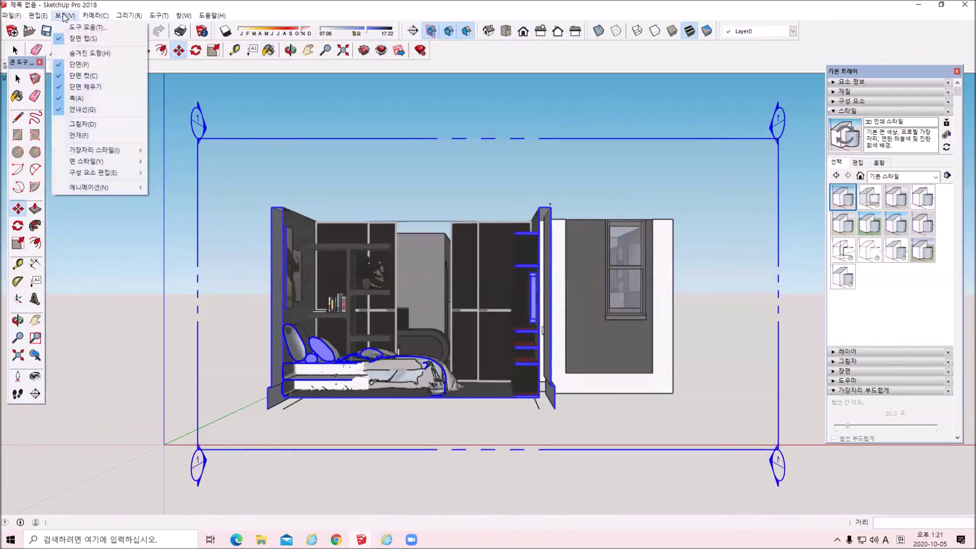
mouse_move(94, 12)
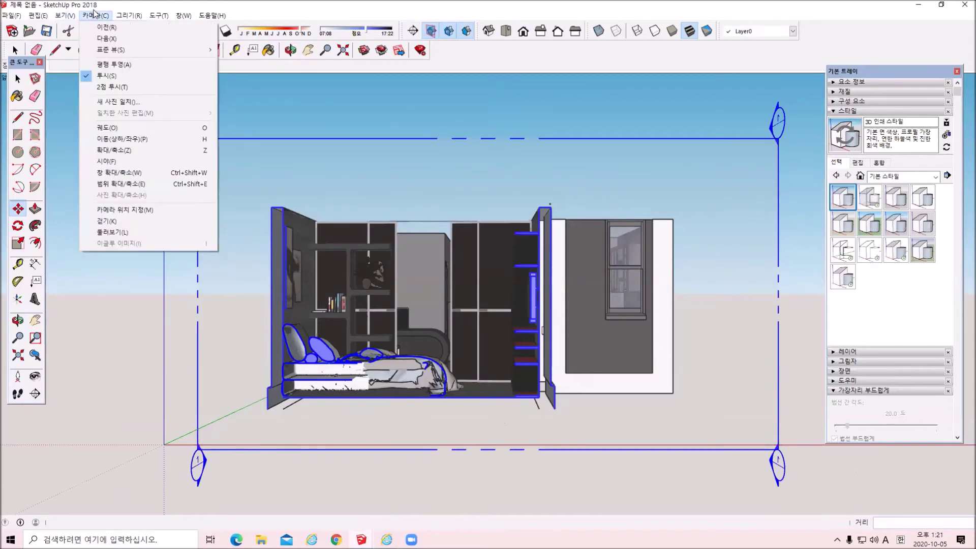
click(114, 64)
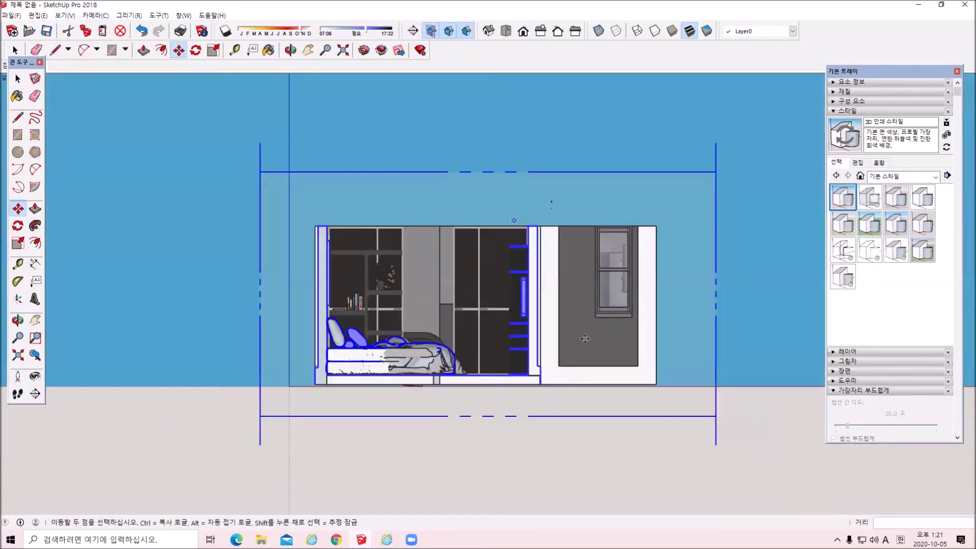
scroll(590, 287, up, 3)
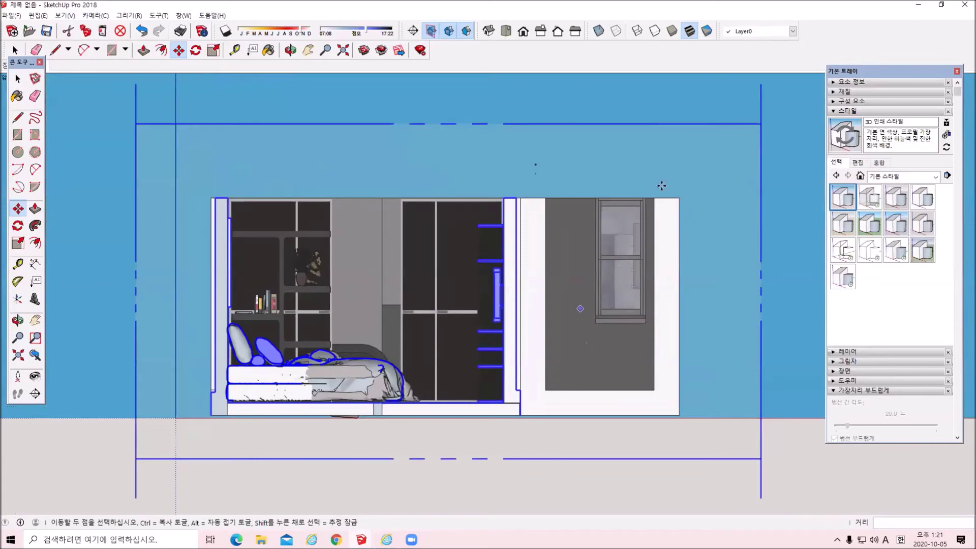
click(637, 193)
scroll(463, 248, up, 1)
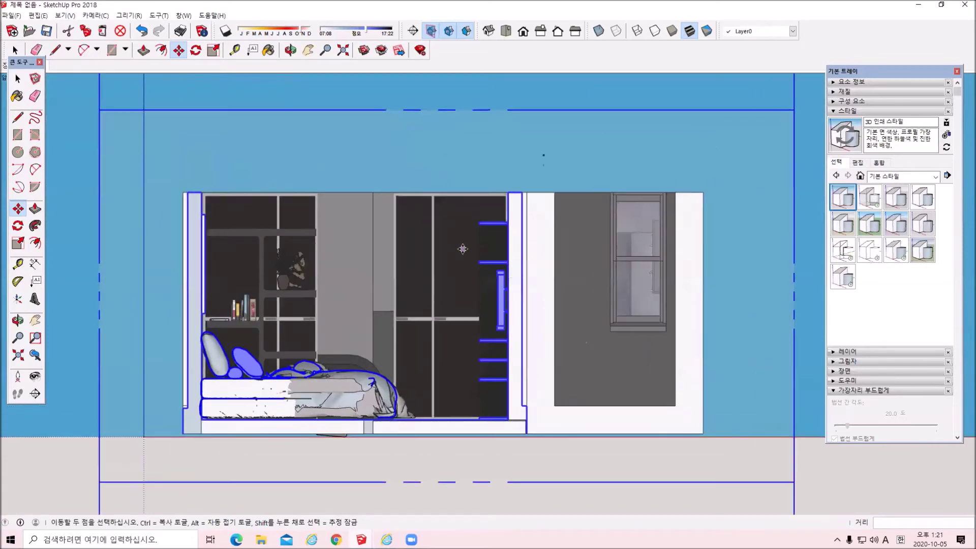
Step: Hide the section plane outline to leave a clean cut-away elevation
key(space)
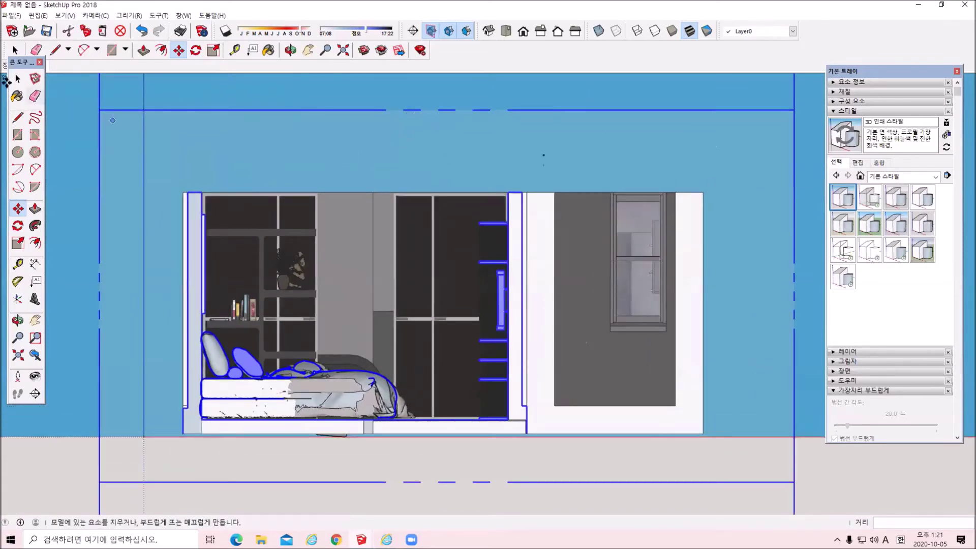
right_click(109, 109)
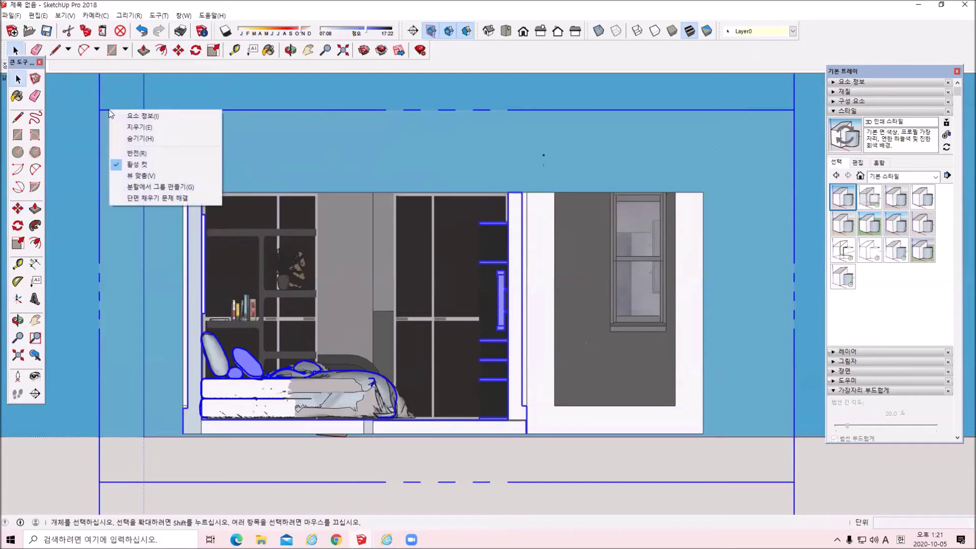
click(778, 109)
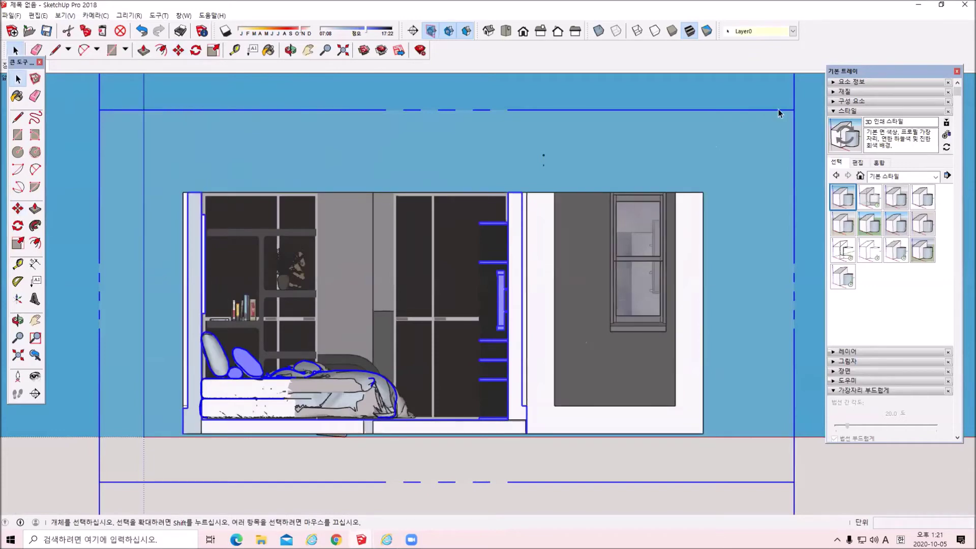
right_click(778, 108)
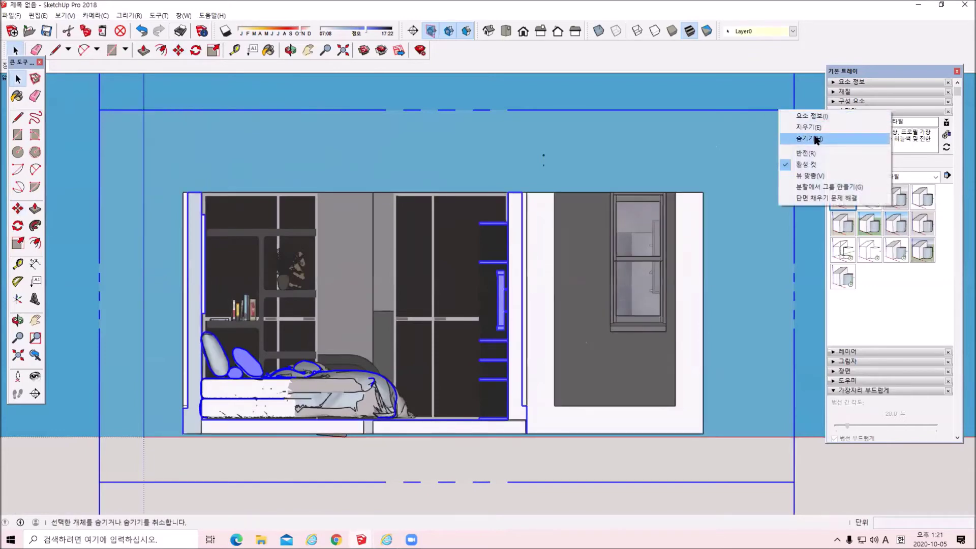
click(809, 138)
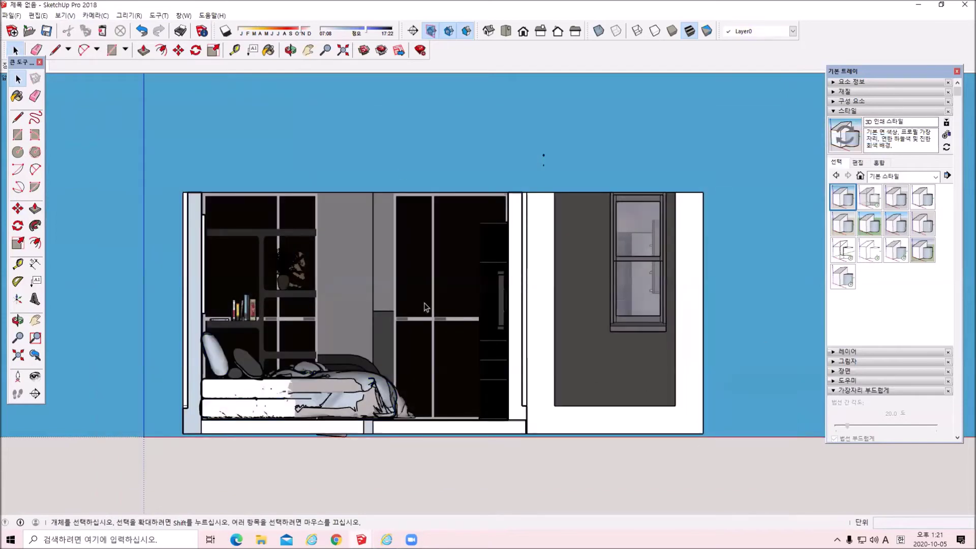
scroll(426, 307, up, 1)
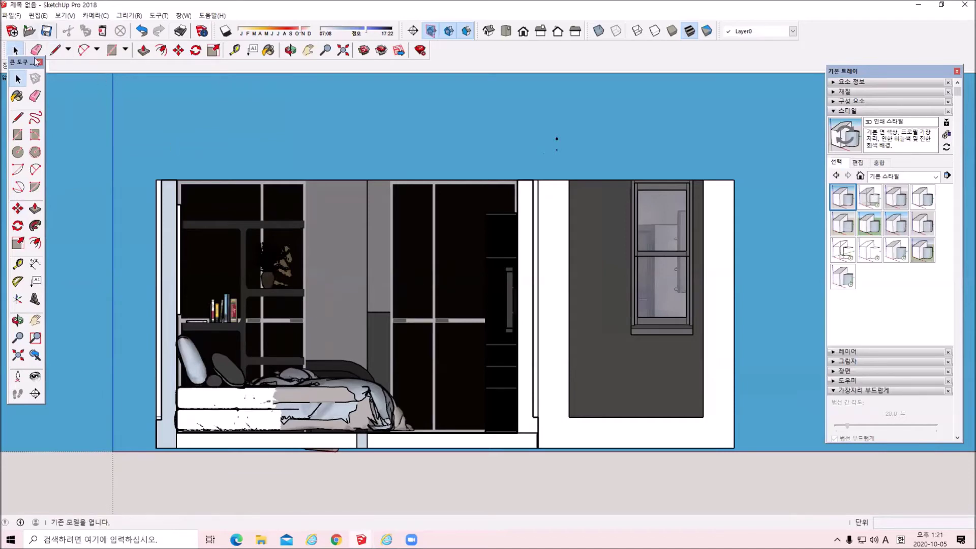
Step: Update 장면 2 to this elevation, saving the style changes as new style 3D 인쇄 스타일1
drag(17, 68, 26, 110)
right_click(36, 65)
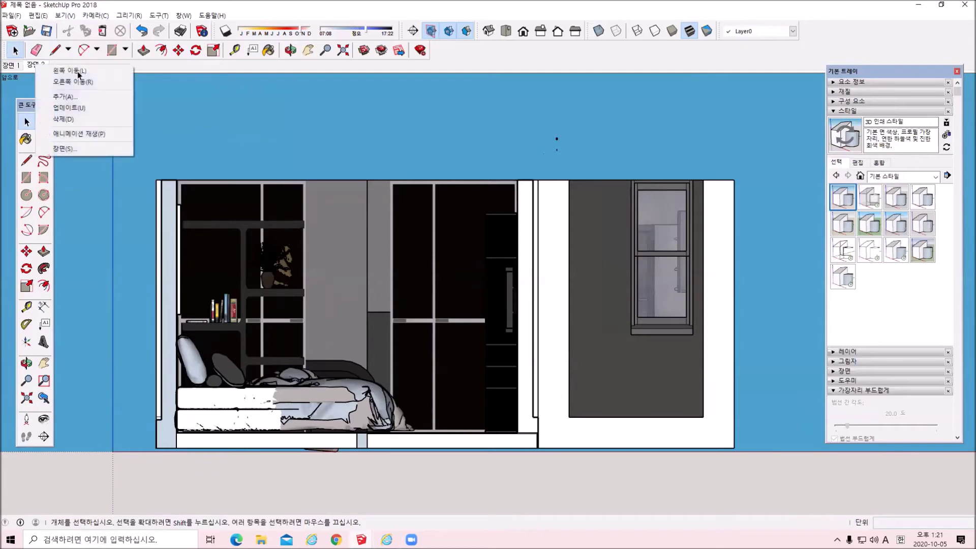
click(69, 107)
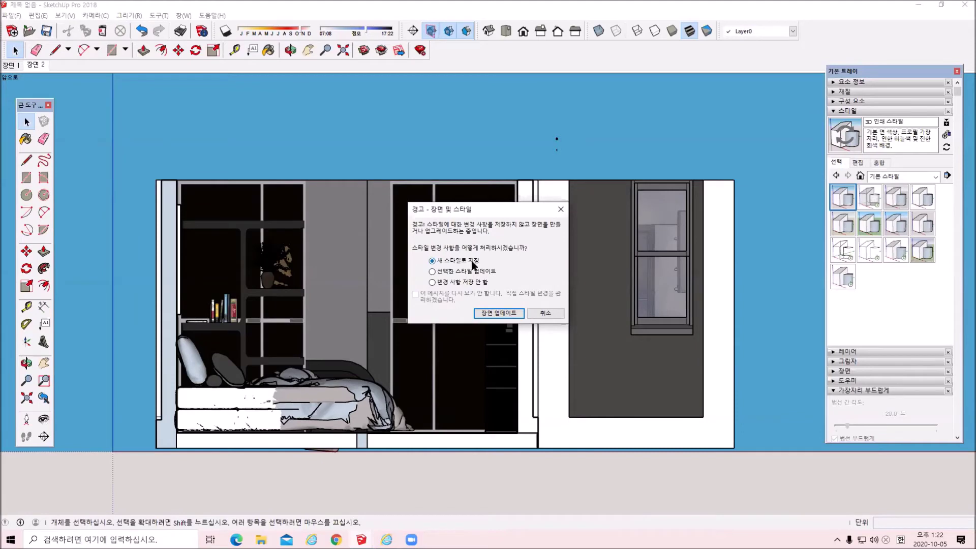
click(503, 313)
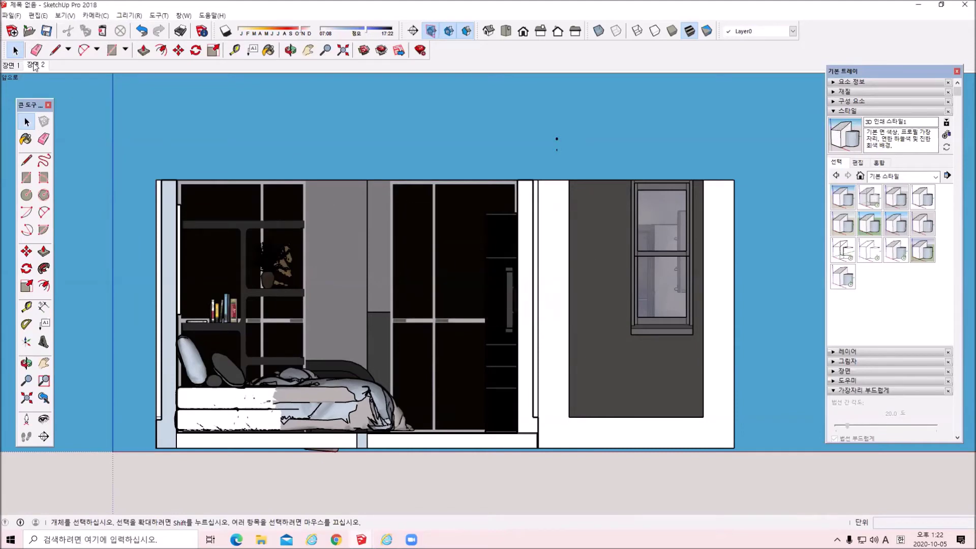
Step: Add scene 장면 3 and orbit out to an overhead perspective of the apartment
click(58, 16)
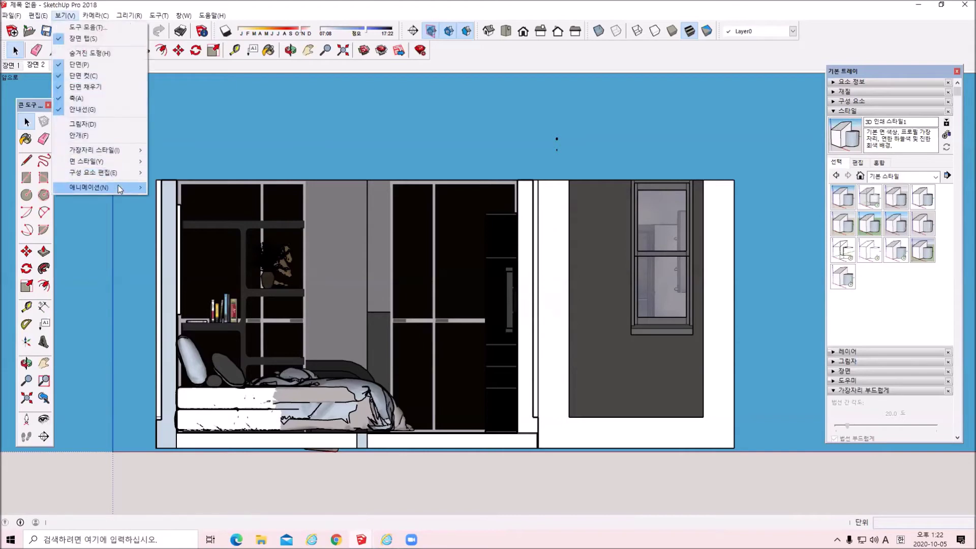
mouse_move(118, 186)
click(189, 189)
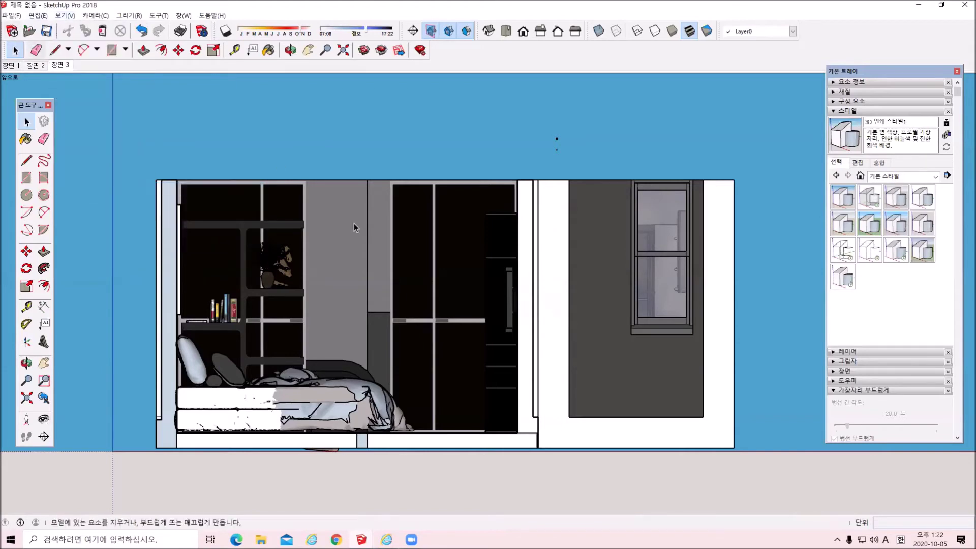
middle_drag(325, 305, 358, 382)
scroll(359, 381, down, 3)
scroll(386, 294, down, 3)
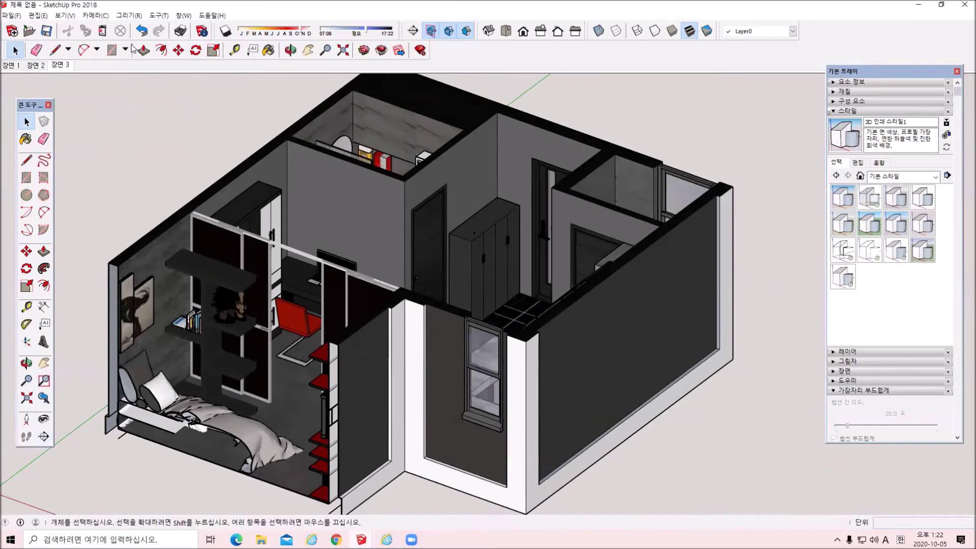
Step: Go back to the previous camera view and turn on hidden geometry
click(104, 20)
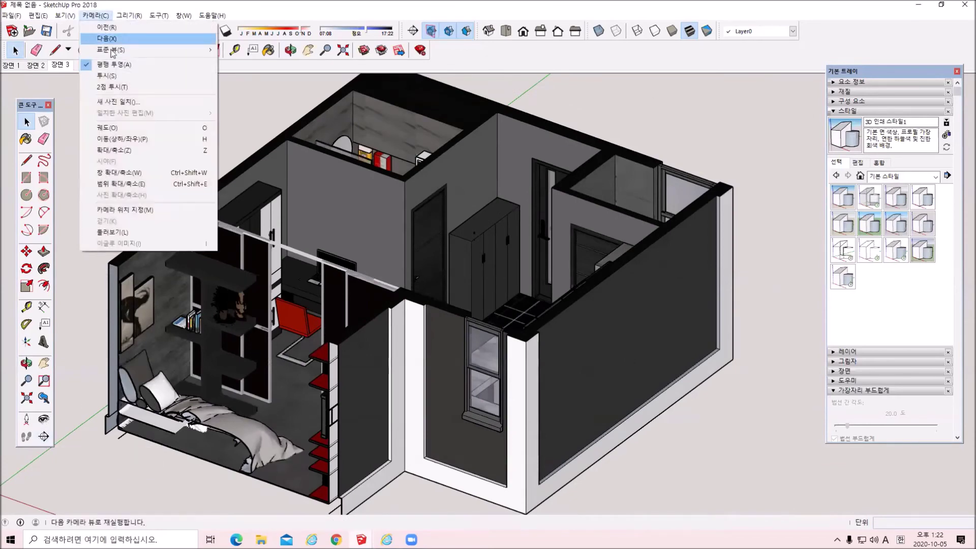
click(109, 38)
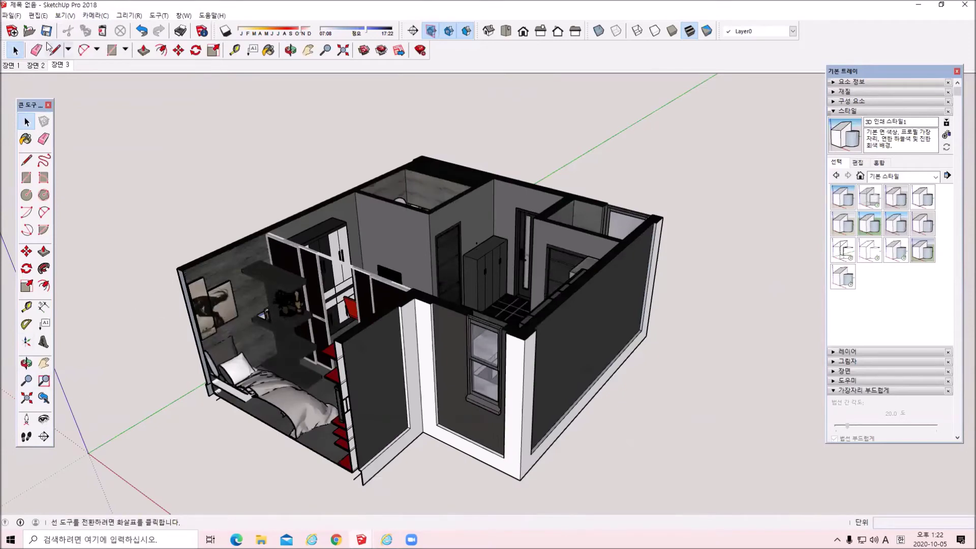
click(65, 16)
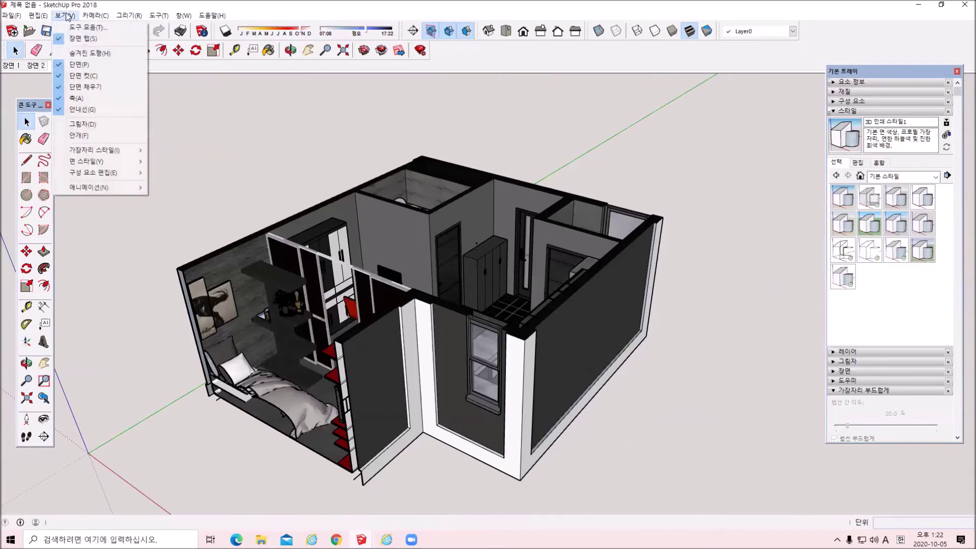
mouse_move(105, 187)
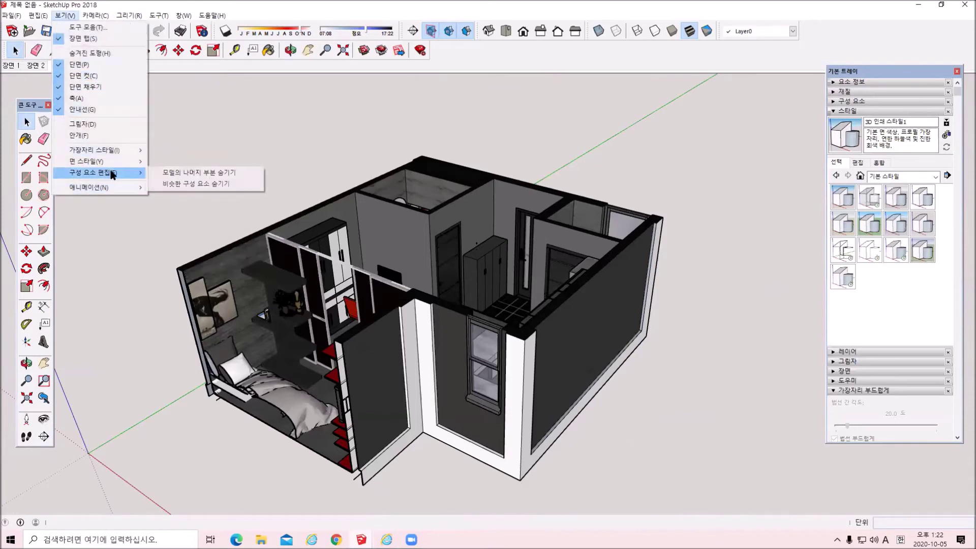
click(117, 53)
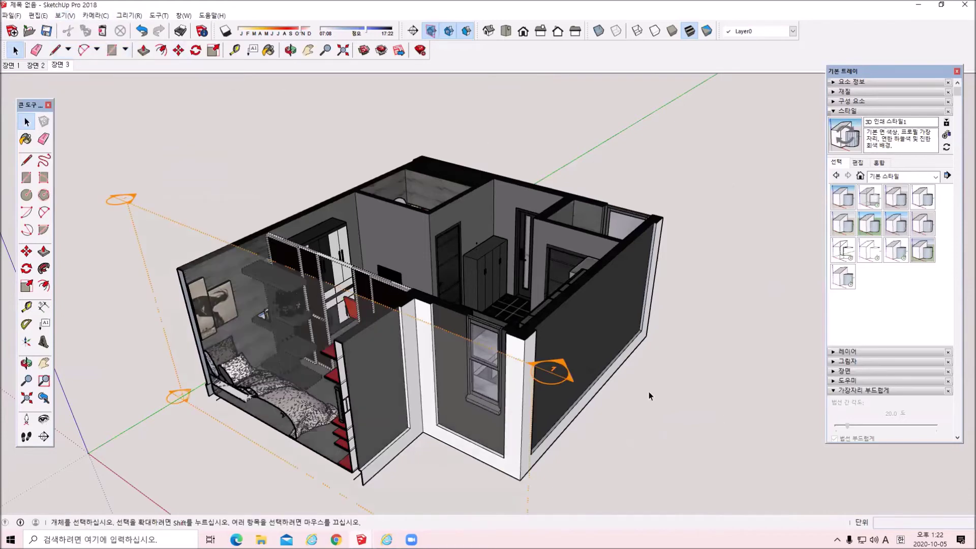
Step: Delete the section plane cutting the bedroom and orbit to face the entrance-door wall
click(547, 376)
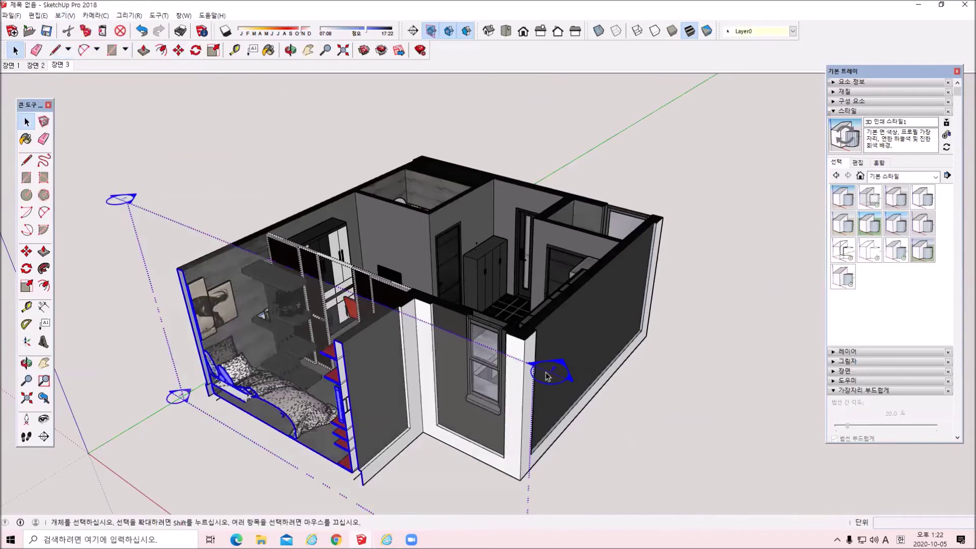
key(Delete)
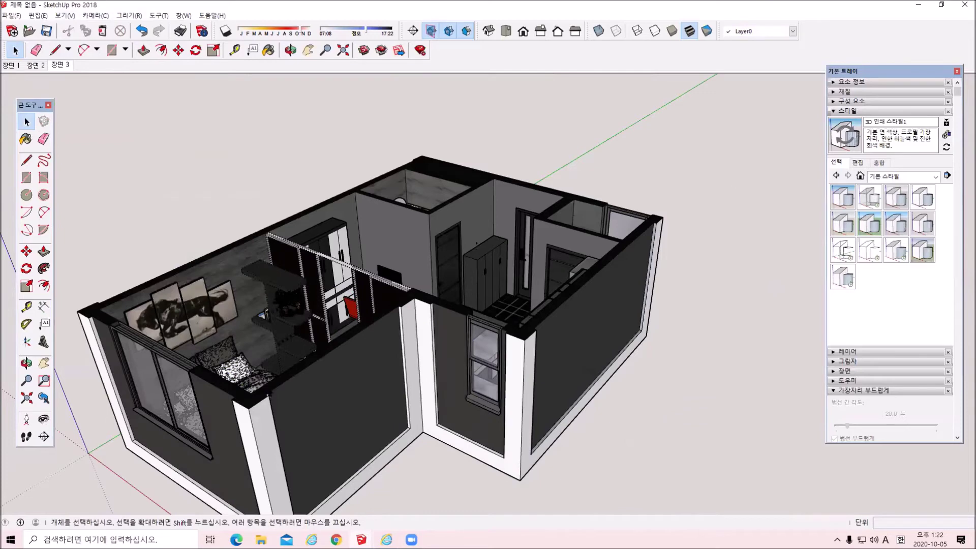
middle_drag(274, 413, 411, 346)
middle_drag(385, 427, 499, 336)
middle_drag(645, 371, 305, 384)
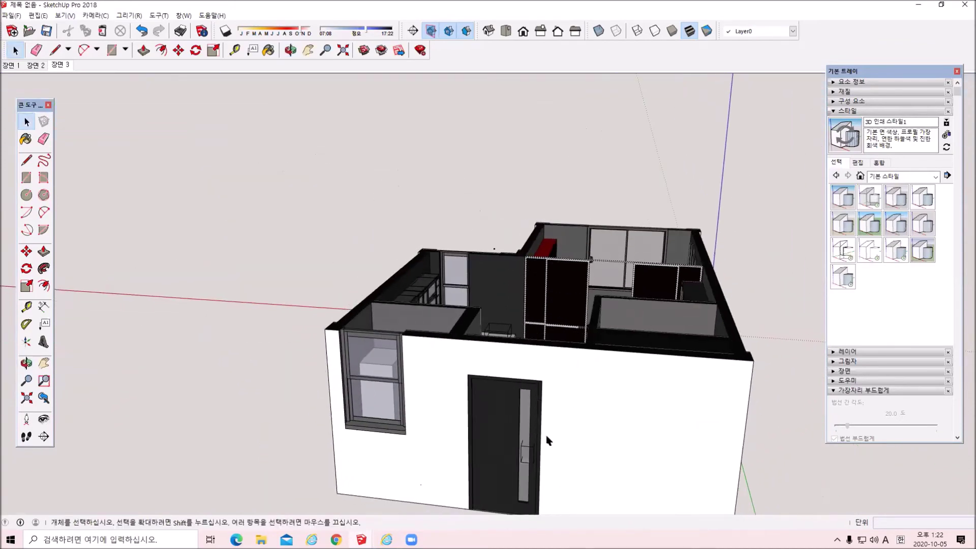
middle_drag(645, 435, 474, 390)
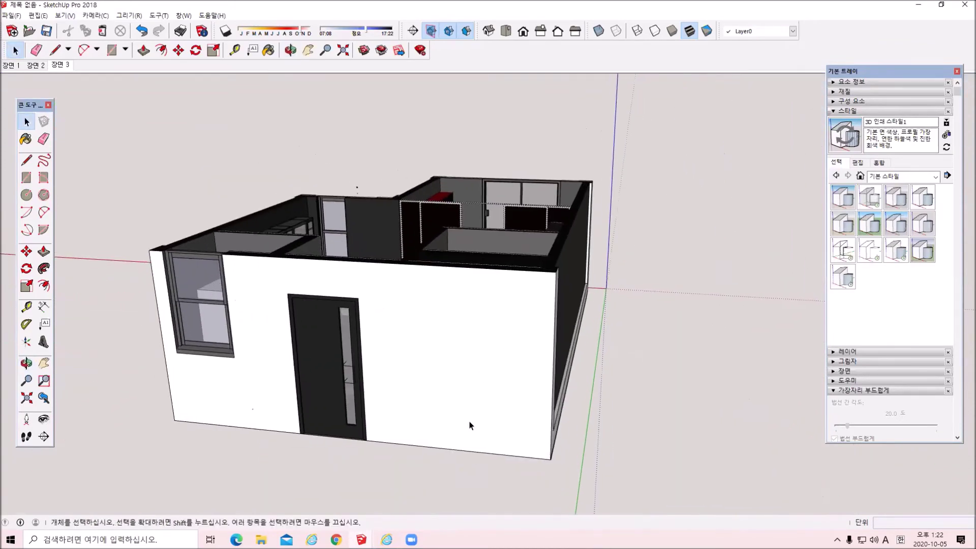
Step: Add a new section cut through the entrance door wall
click(435, 338)
click(44, 436)
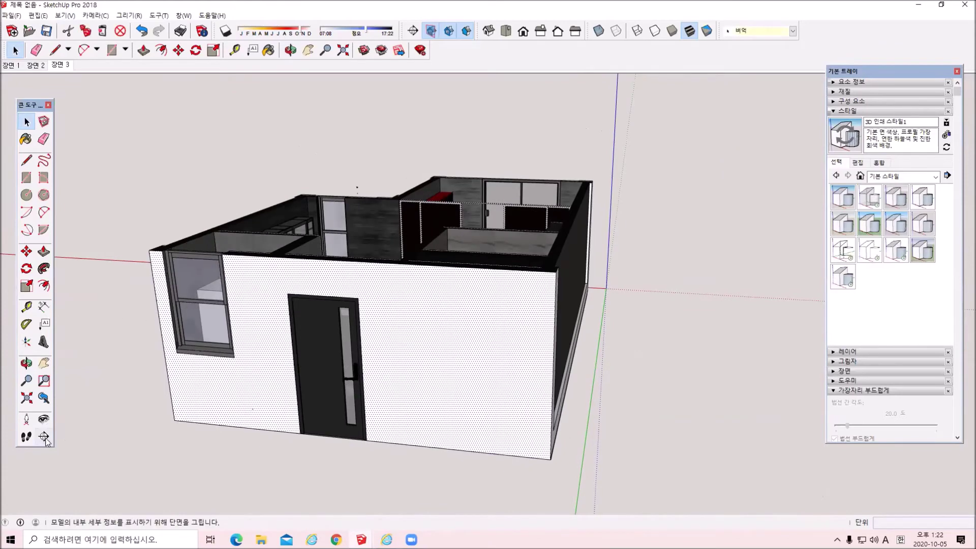
click(576, 357)
click(520, 297)
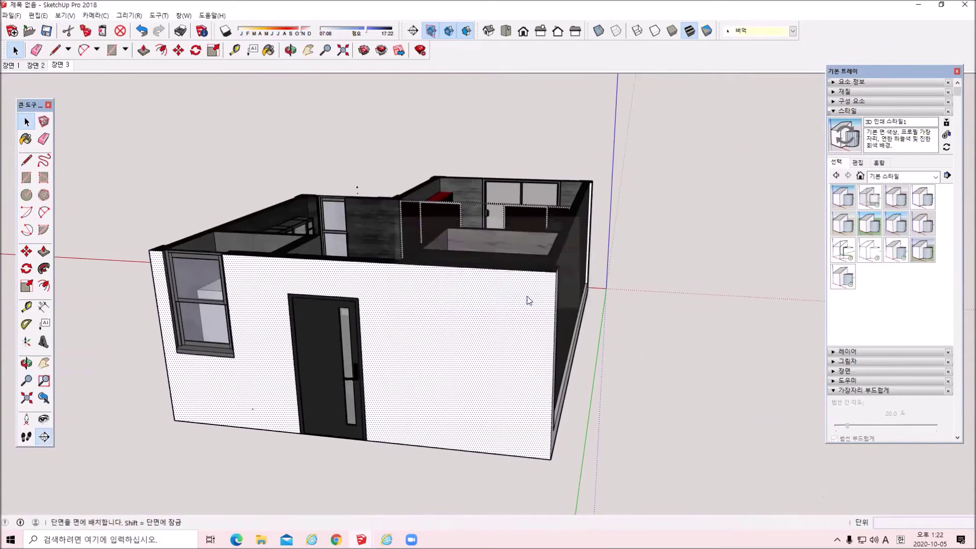
click(491, 302)
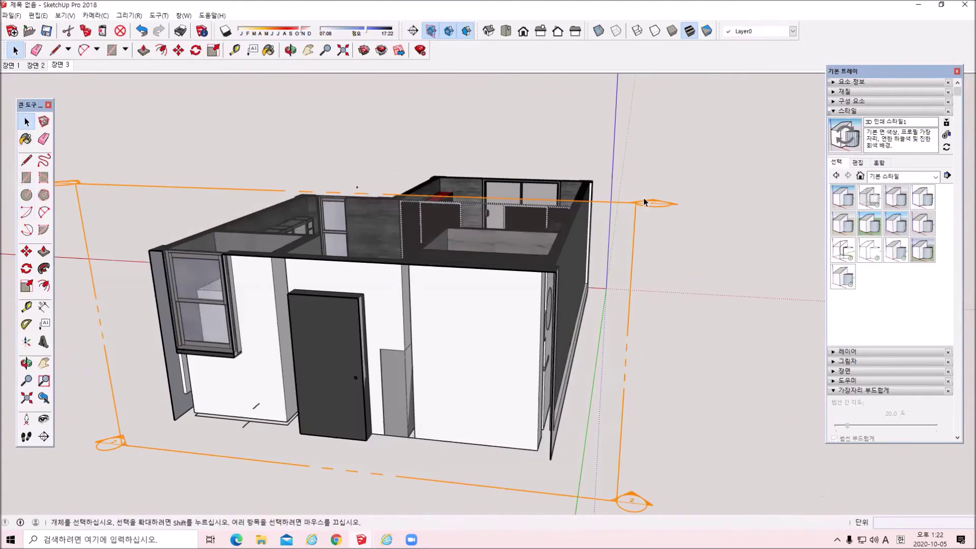
Step: Move the new section plane back so the apartment interior is exposed
click(473, 196)
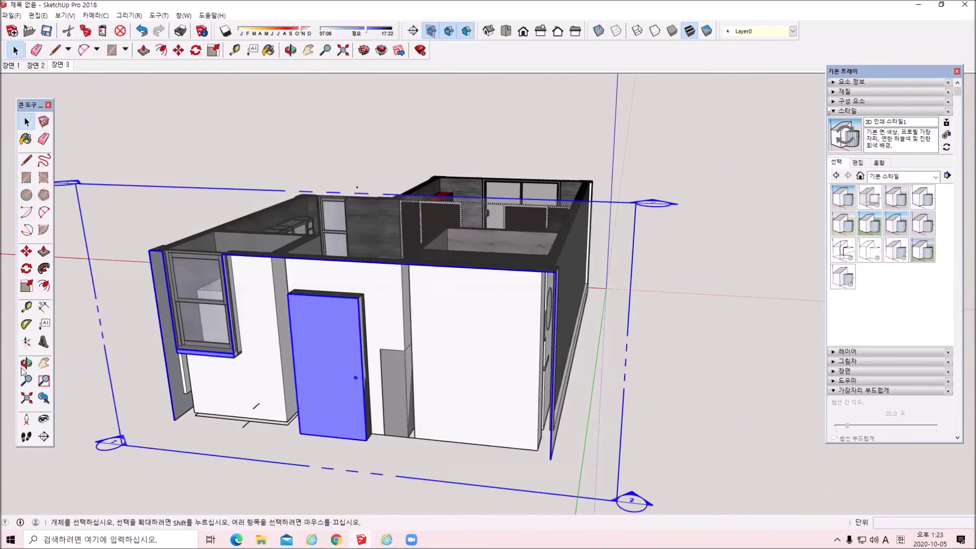
click(26, 251)
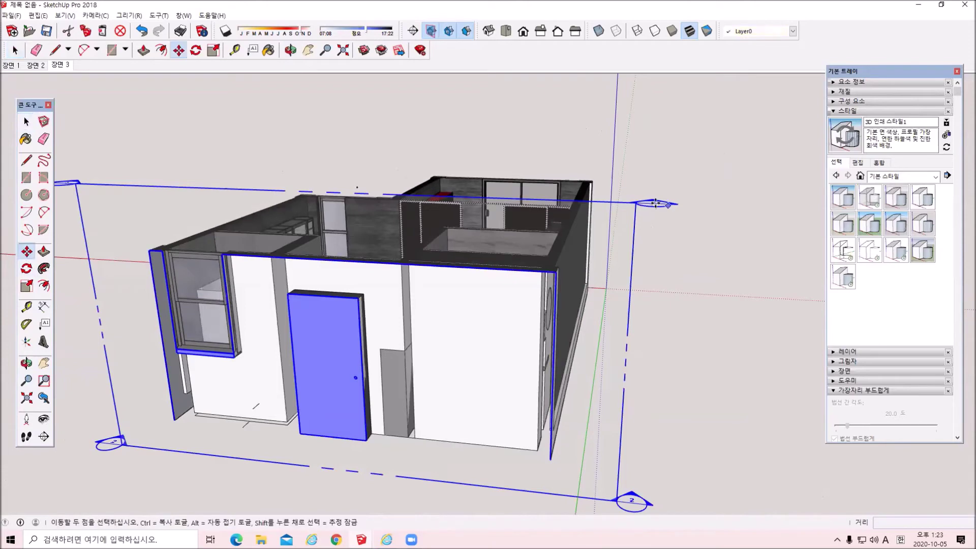
click(655, 203)
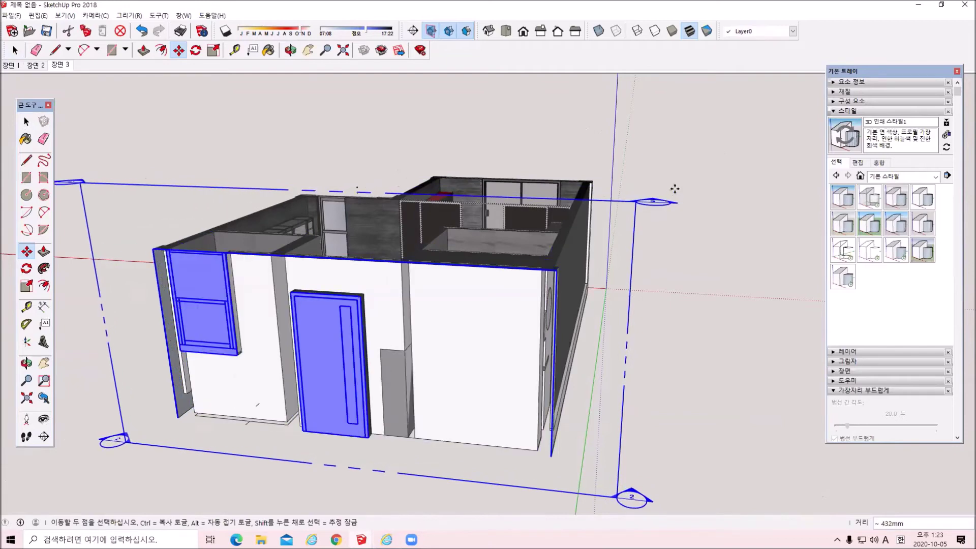
click(674, 190)
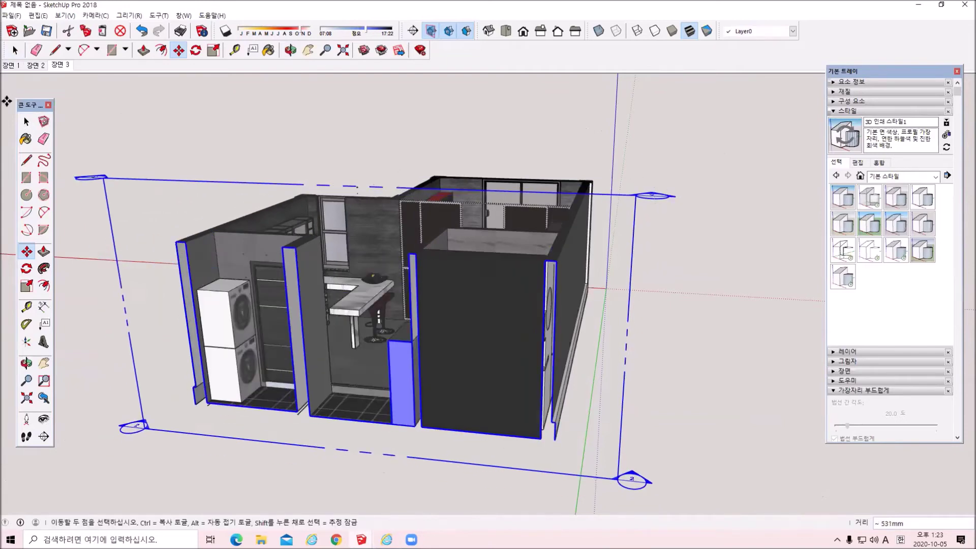
key(space)
Step: Hide the section plane, turn off hidden geometry, and orbit to a front eye-level view
right_click(648, 201)
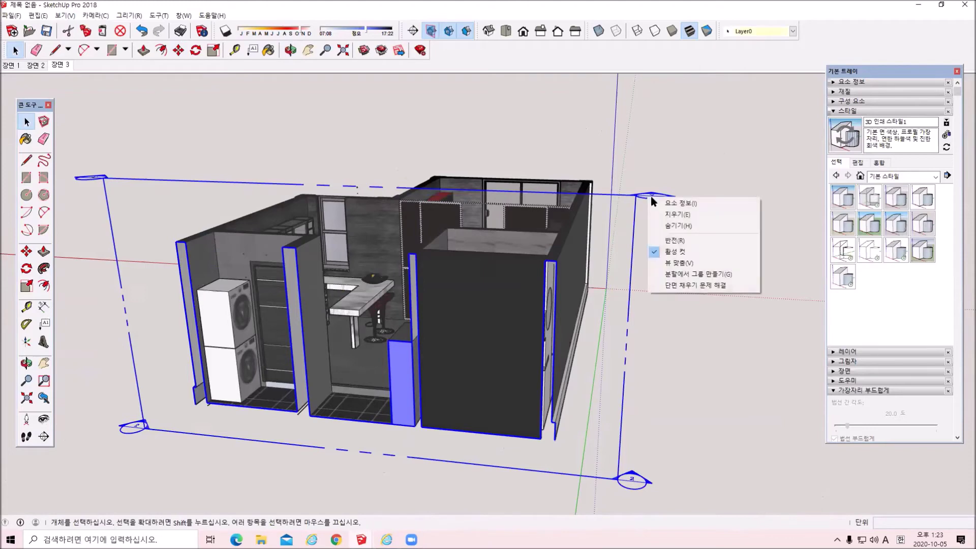
click(701, 226)
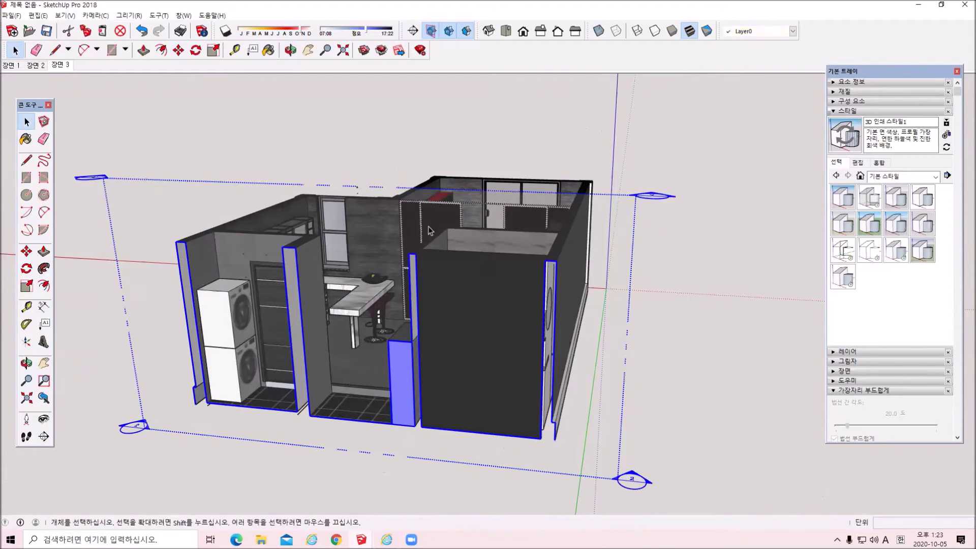
click(64, 15)
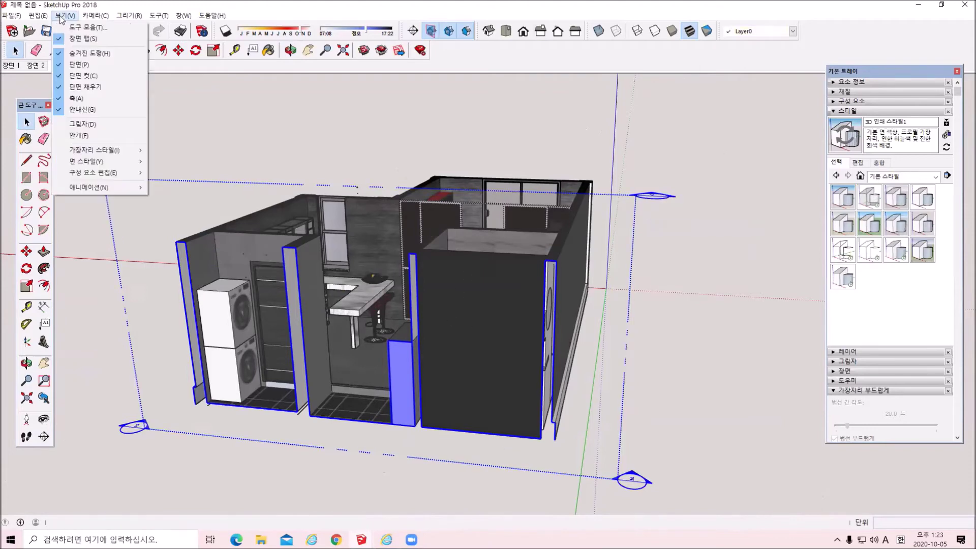
click(90, 56)
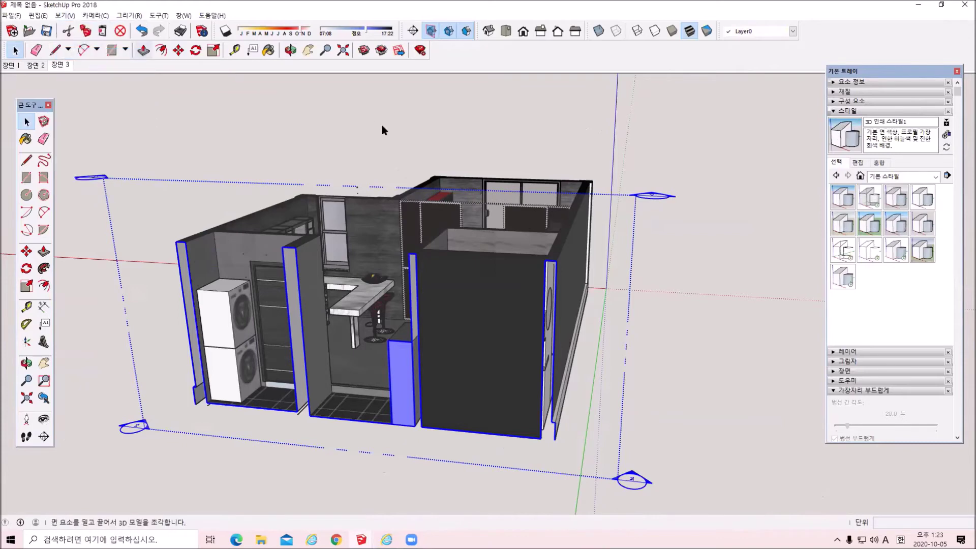
middle_drag(426, 301, 528, 239)
Step: Zoom and orbit into the interior through the cut, then update scene 장면 3 to this view
scroll(397, 248, up, 3)
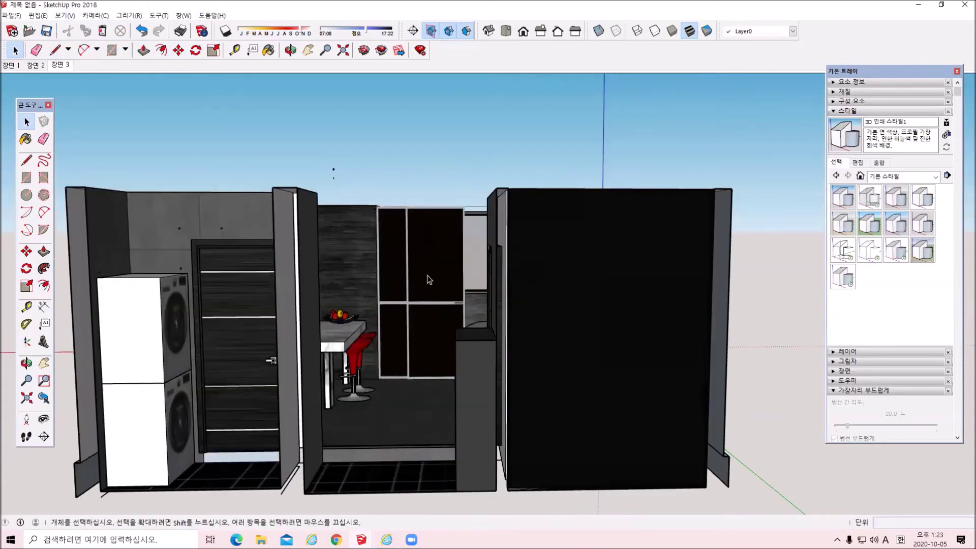
middle_drag(430, 280, 466, 316)
scroll(411, 365, up, 2)
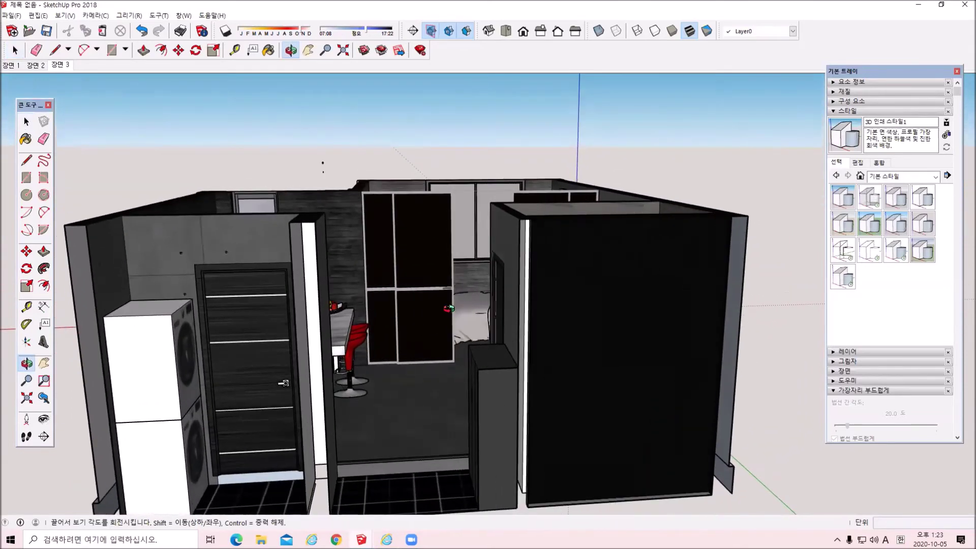
key(space)
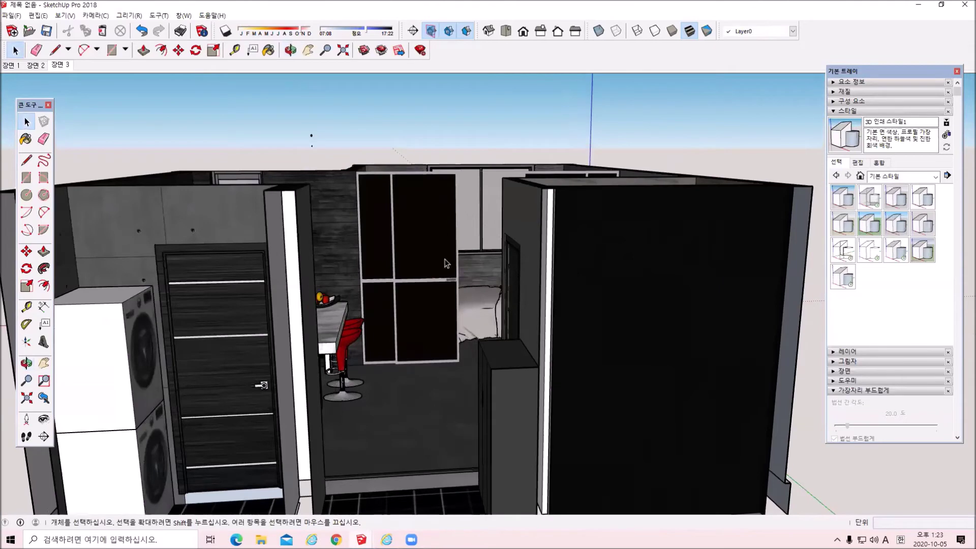
mouse_move(371, 355)
middle_down()
mouse_move(317, 405)
mouse_move(397, 309)
mouse_move(400, 321)
middle_up()
middle_drag(326, 324, 310, 370)
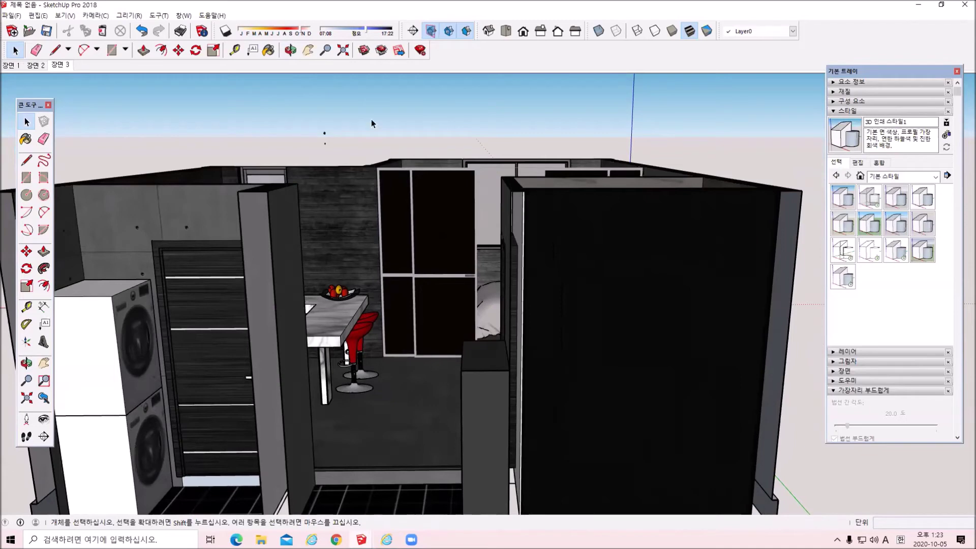
right_click(60, 65)
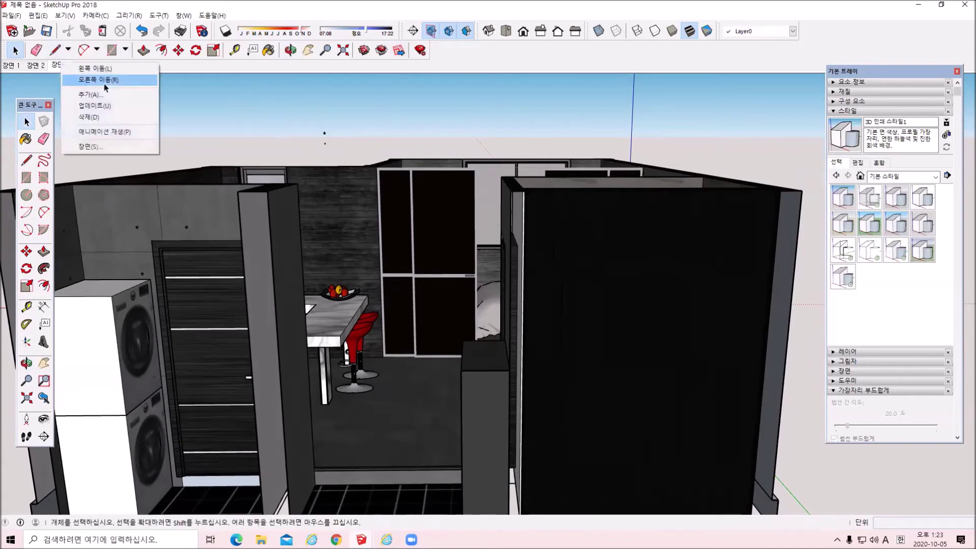
click(95, 106)
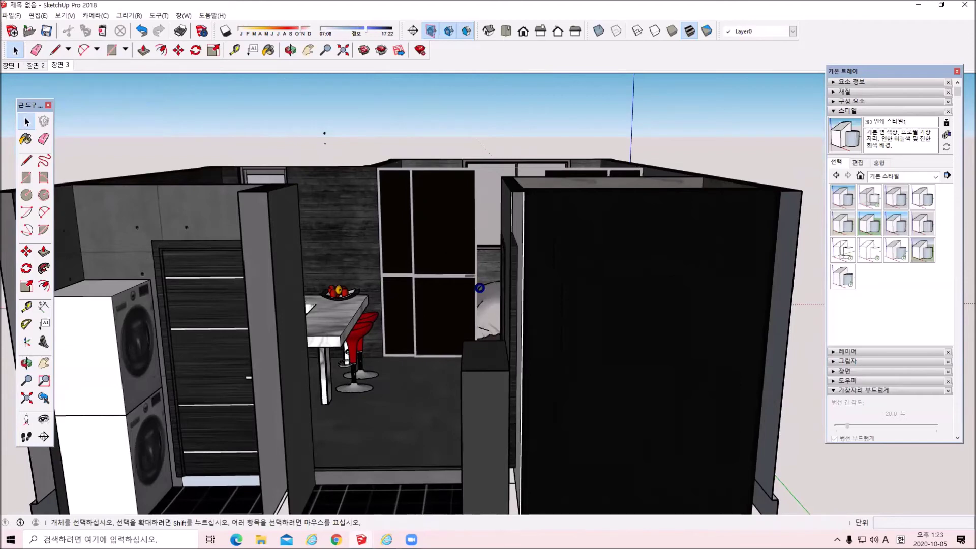
Step: Review scenes 1, 2 and 3 one after another
middle_drag(324, 133, 349, 122)
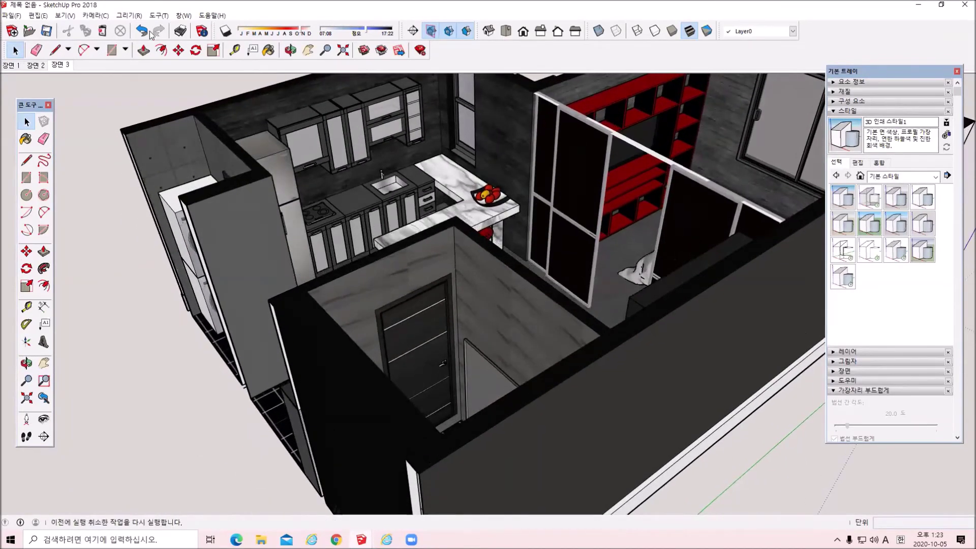
click(11, 65)
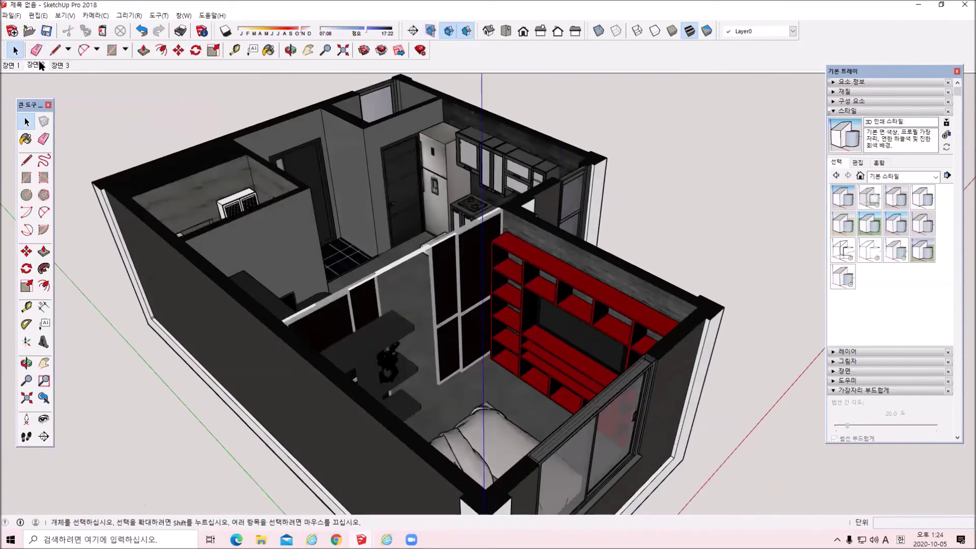
click(38, 65)
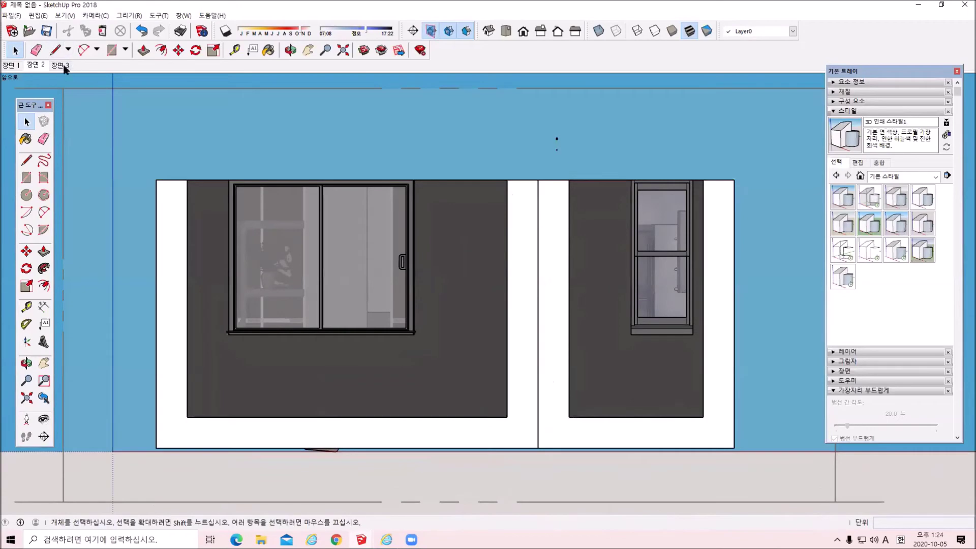
click(61, 65)
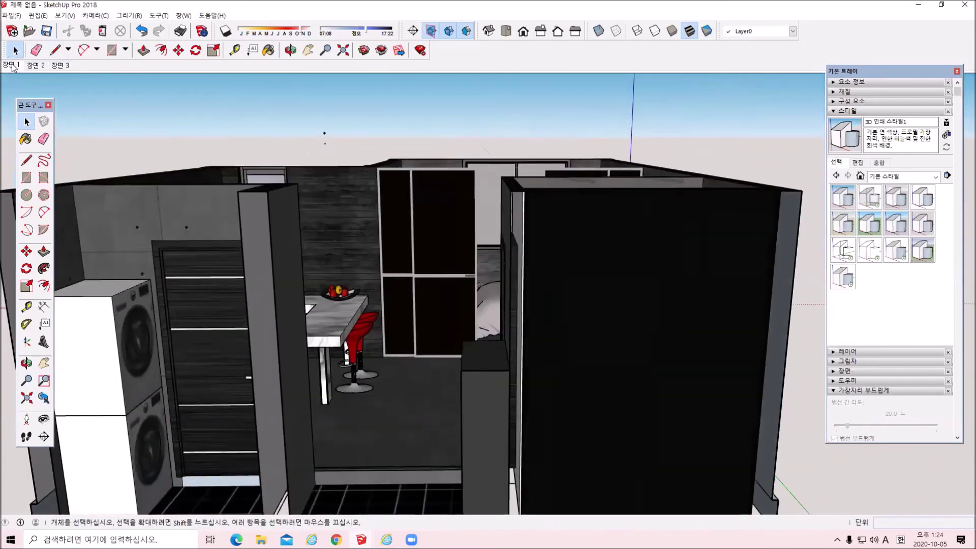
click(63, 16)
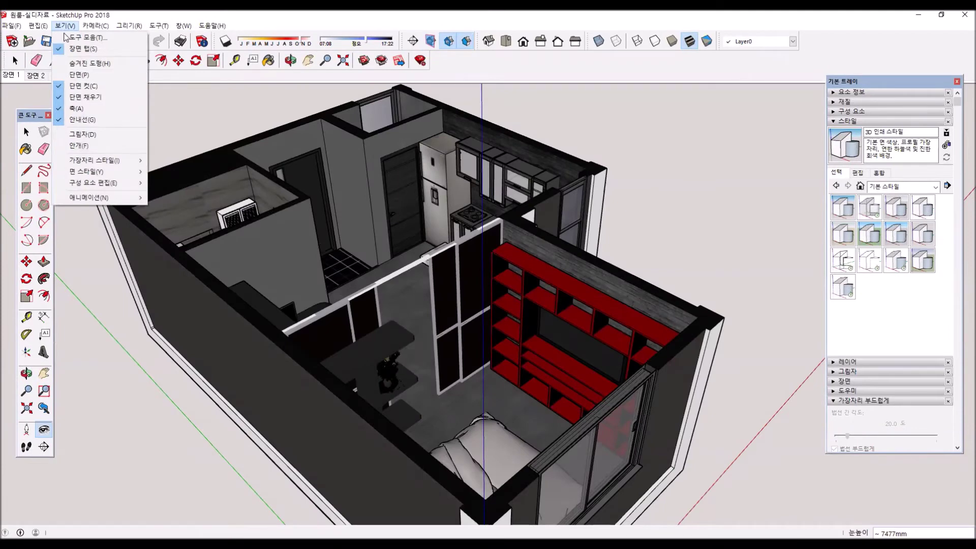
Step: Add scene 장면 4 and set it to the Top view, zoomed out to the full plan
mouse_move(101, 198)
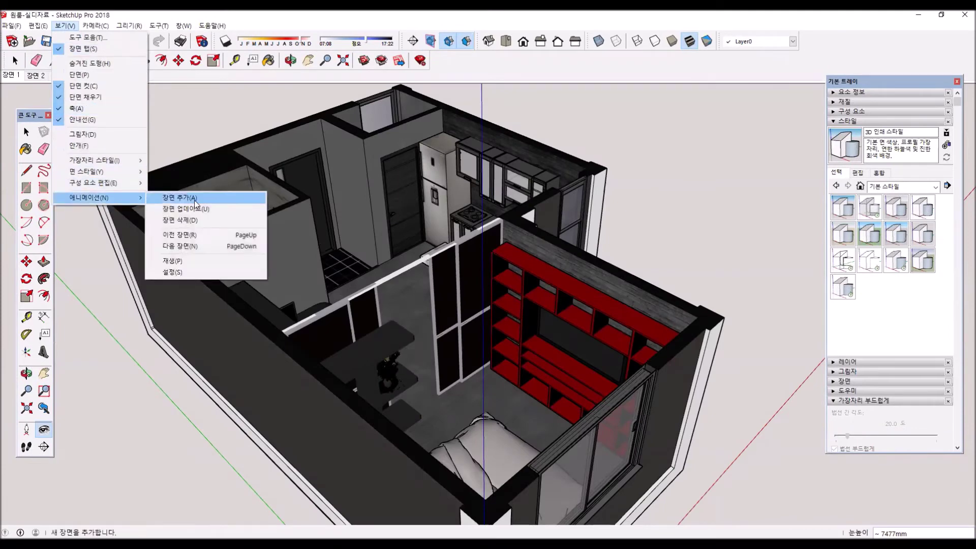
click(183, 199)
click(25, 74)
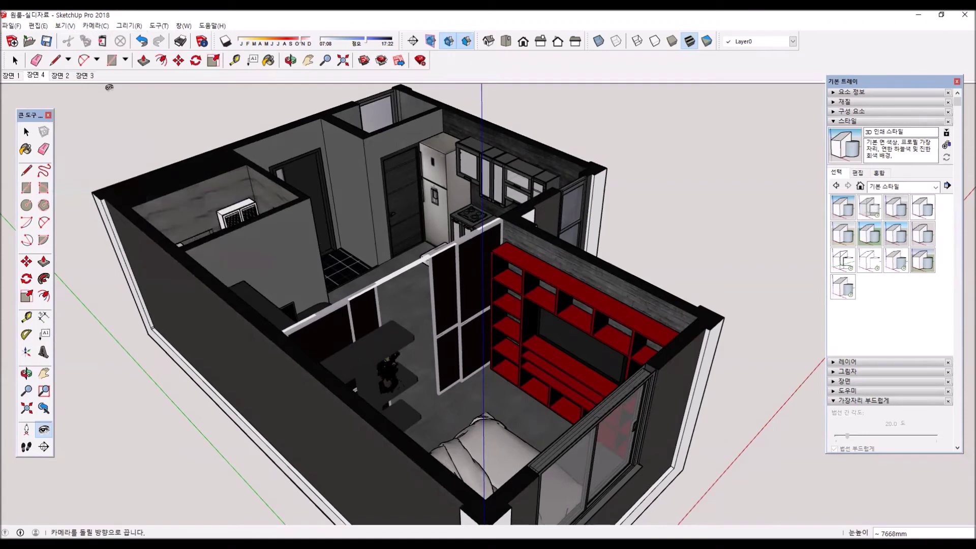
click(27, 75)
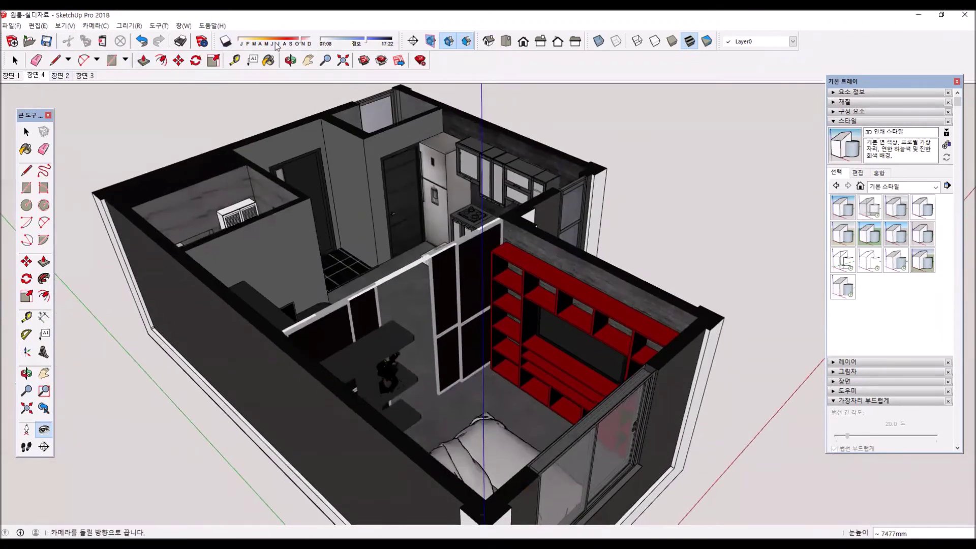
click(511, 44)
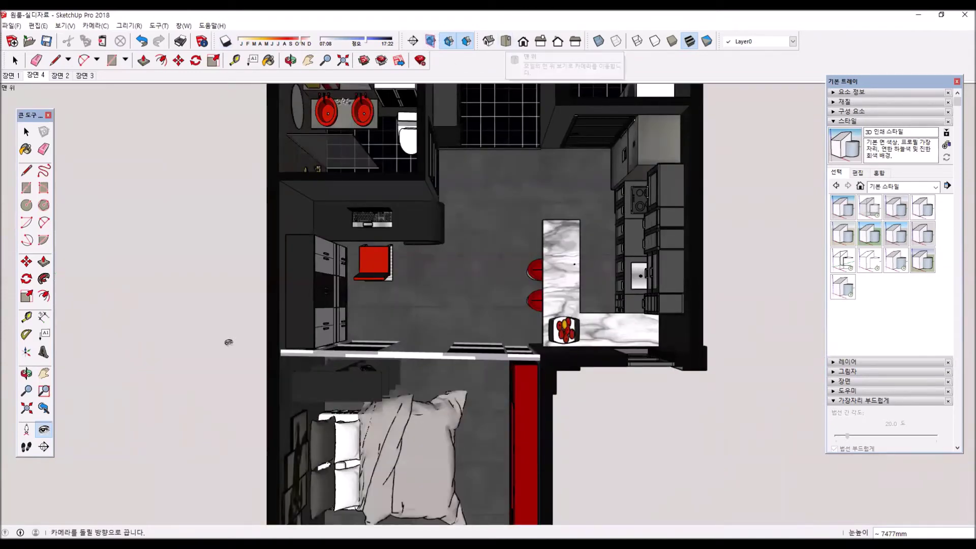
scroll(530, 359, down, 2)
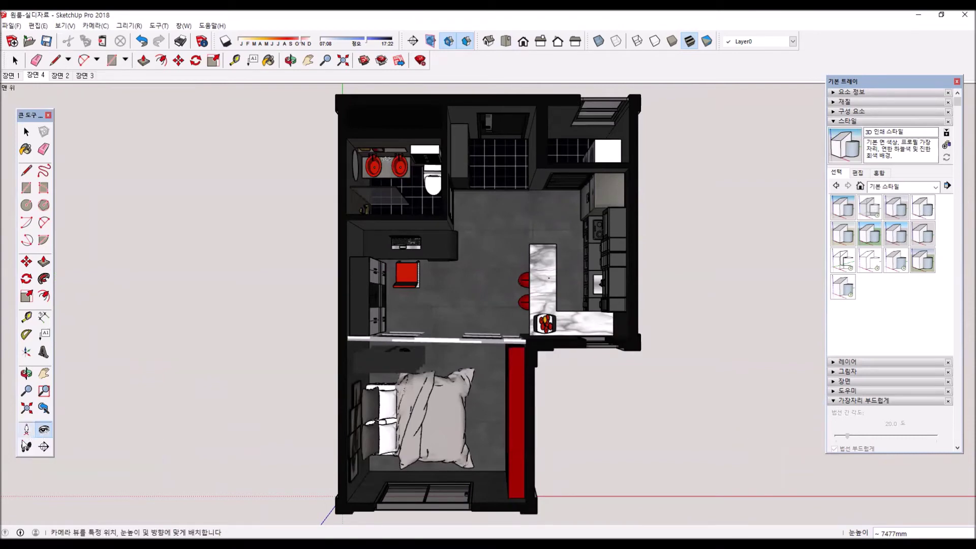
Step: Place the camera in the living area at 1700mm eye height, looking toward the kitchen counter and stools
click(28, 433)
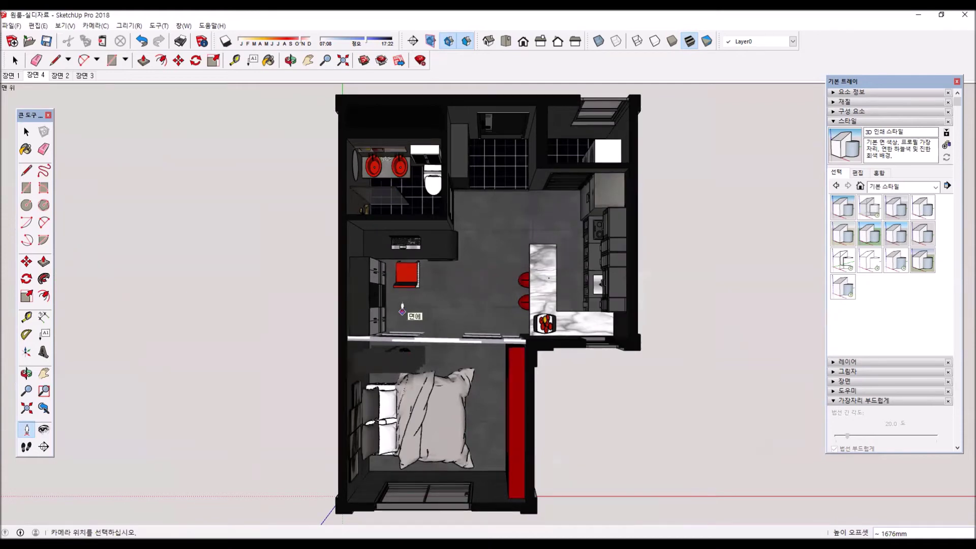
drag(403, 311, 528, 231)
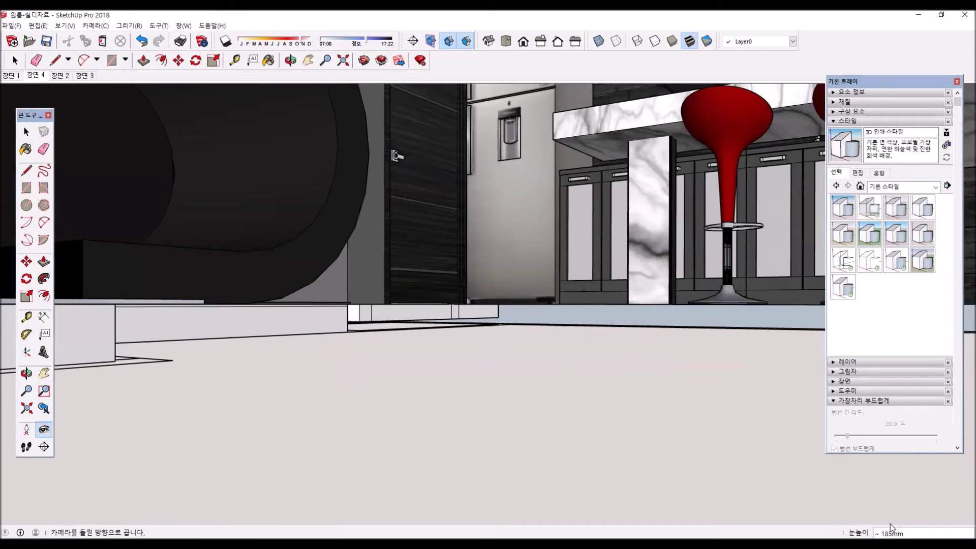
text(1700)
key(Return)
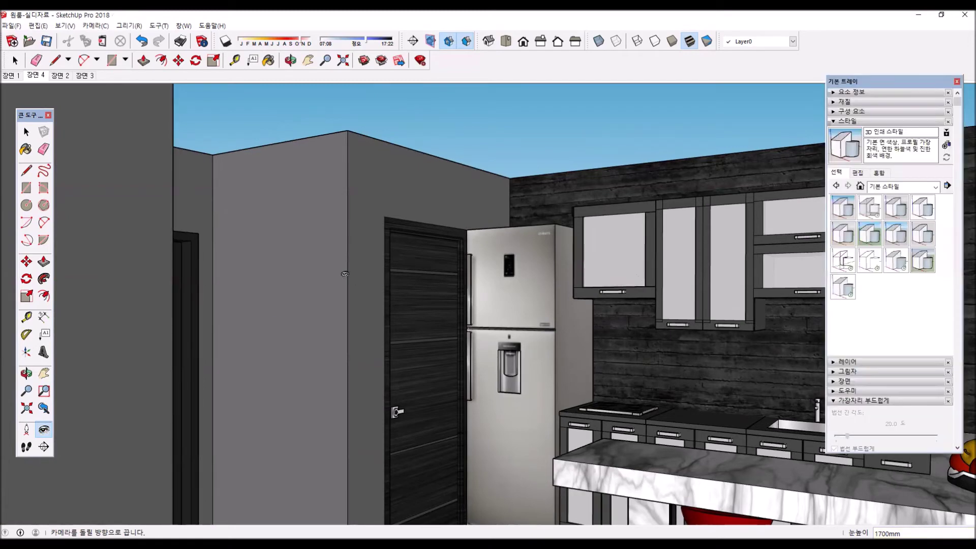
drag(357, 341, 633, 347)
drag(592, 393, 450, 477)
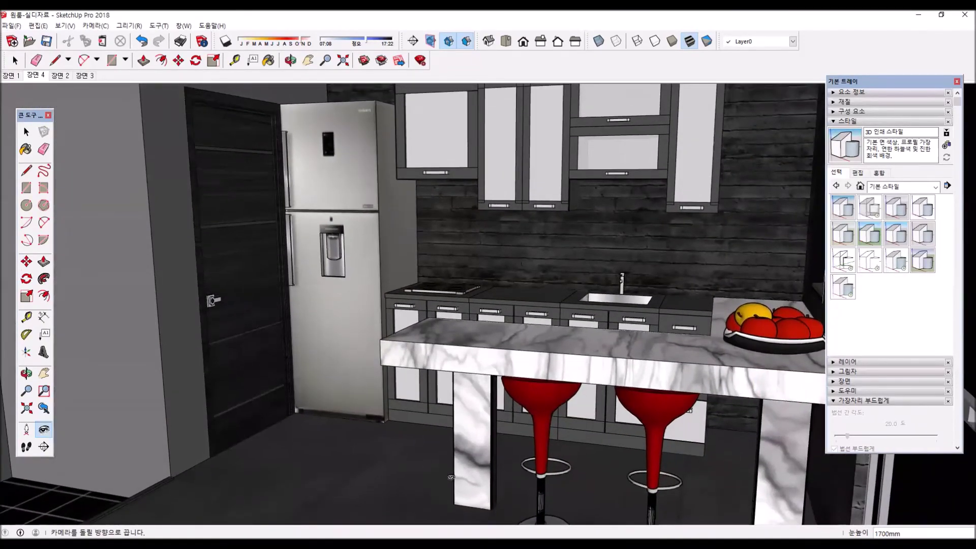
right_click(39, 74)
click(97, 120)
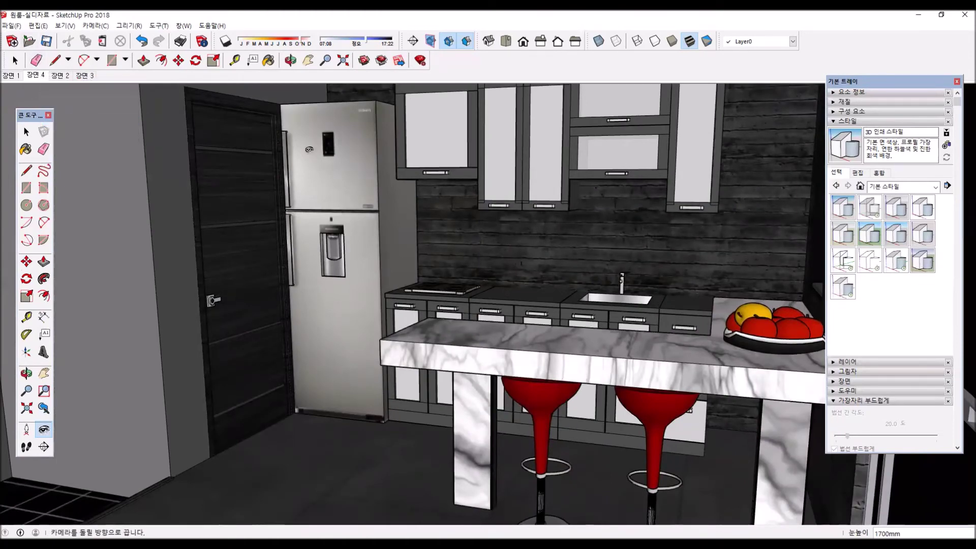
click(11, 25)
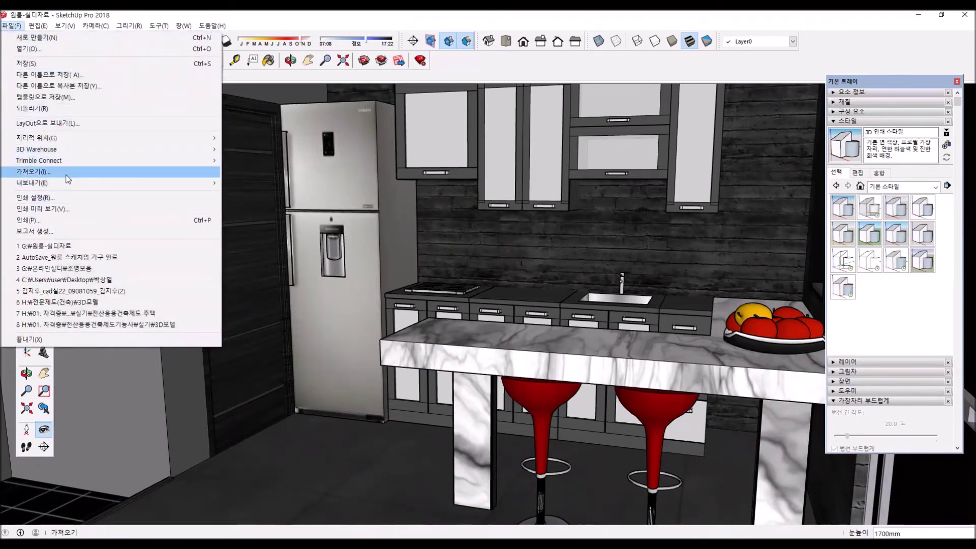
mouse_move(72, 185)
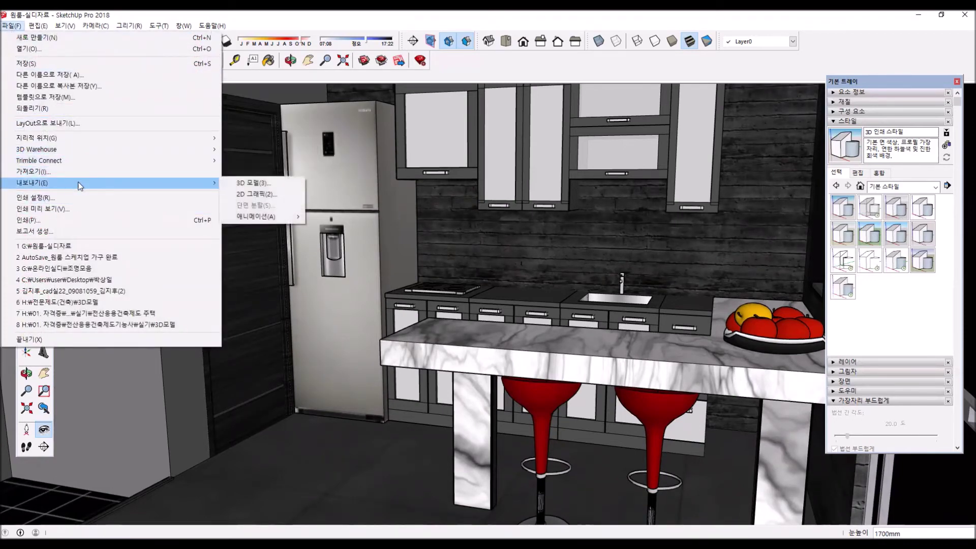
click(244, 195)
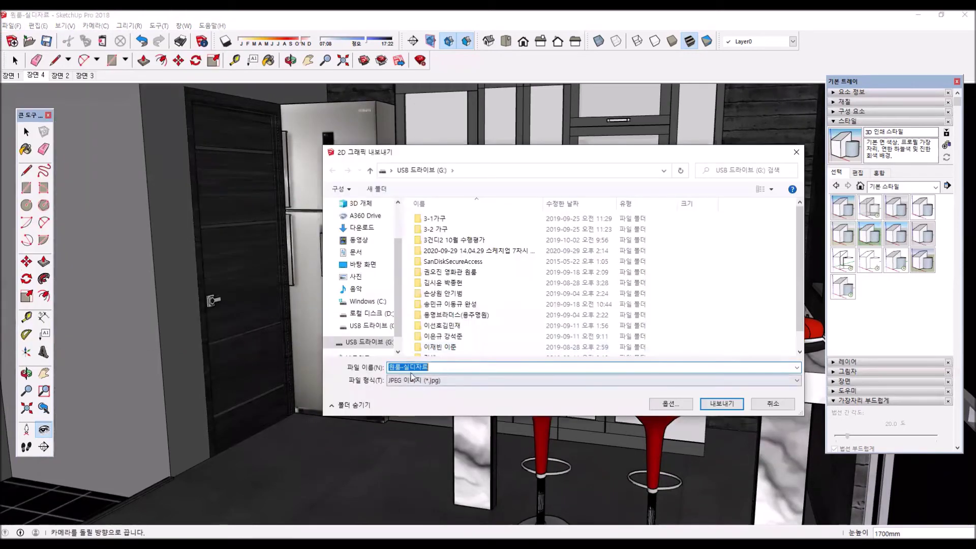
click(770, 409)
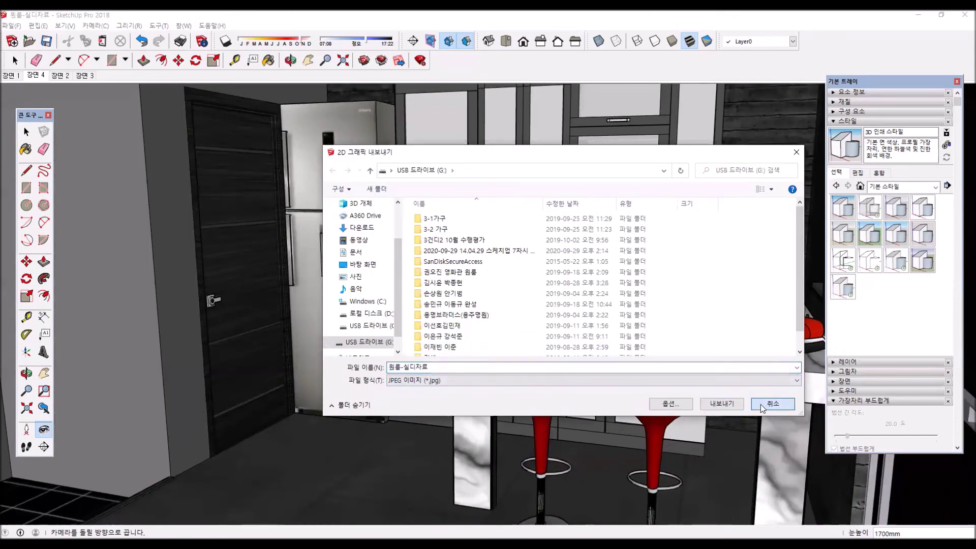
click(796, 152)
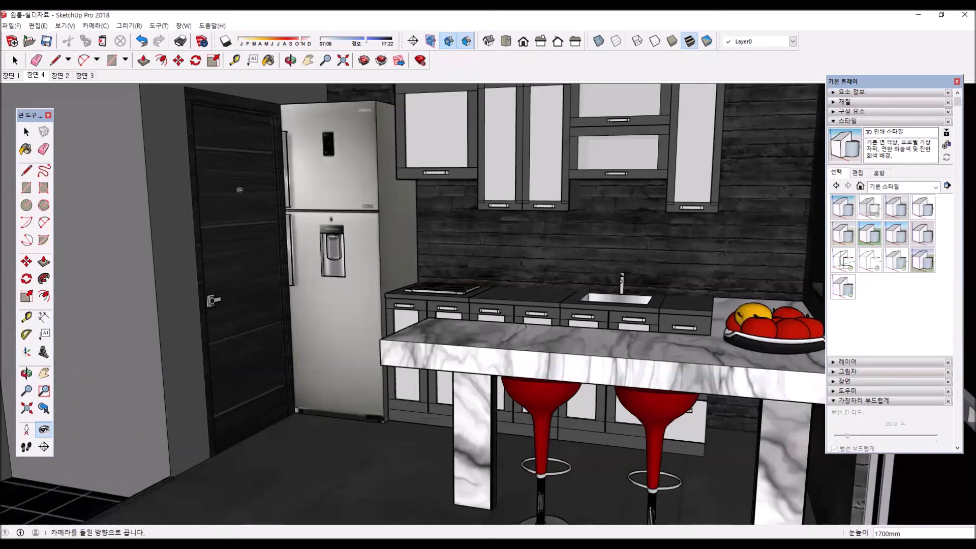
Step: In Model Info's Animation page, change the scene transition from 2 to 3 seconds
click(185, 26)
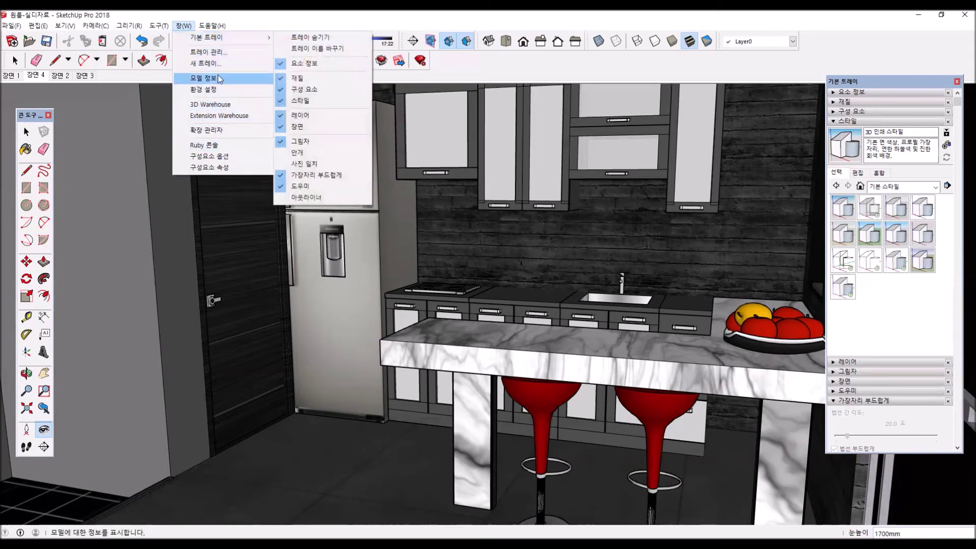
click(219, 80)
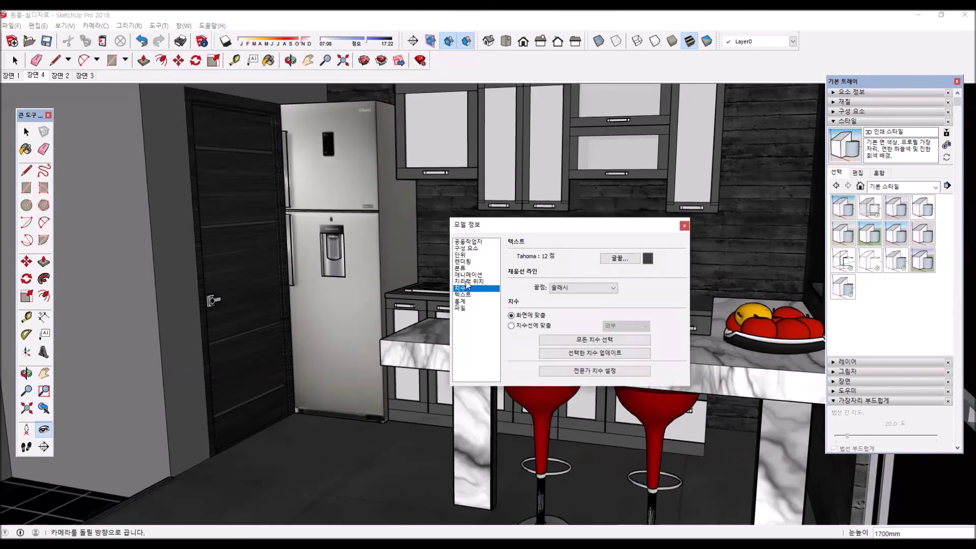
click(473, 275)
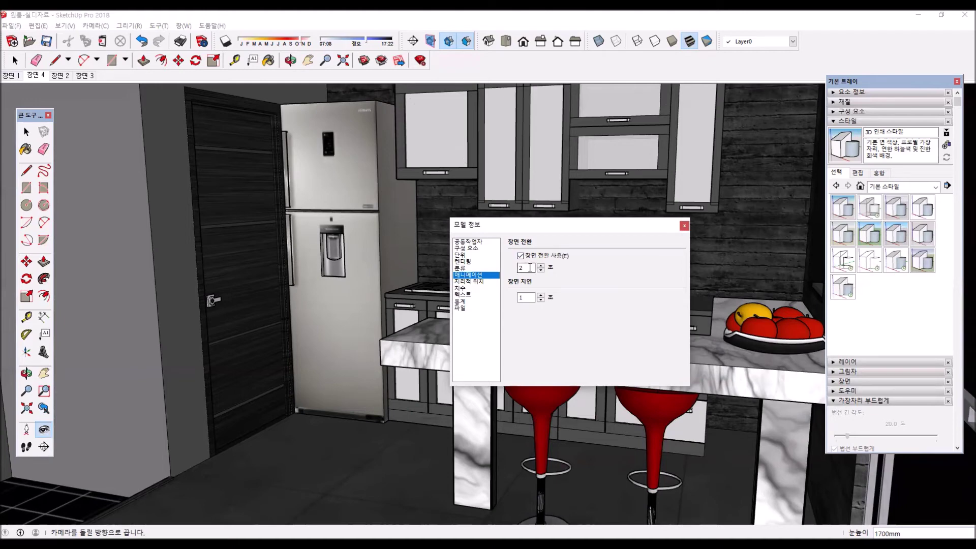
drag(528, 268, 512, 269)
text(3)
click(525, 297)
click(684, 225)
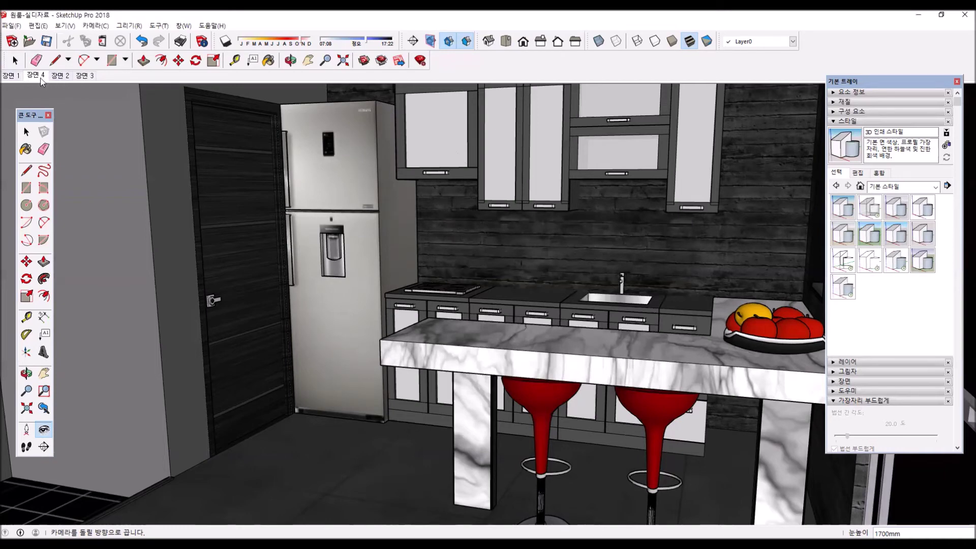
Step: Play the scene animation and stop it at the flat section elevation with the windows
click(45, 28)
mouse_move(65, 26)
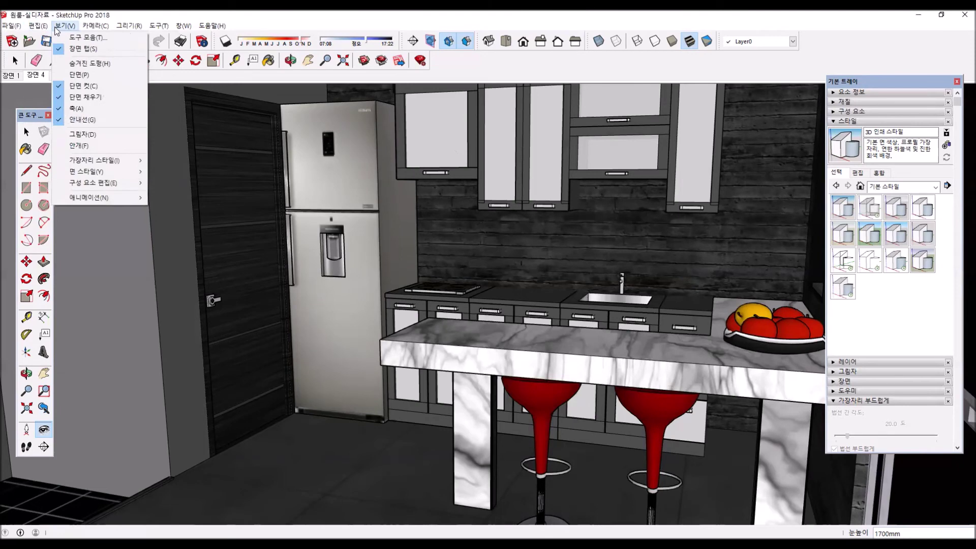
mouse_move(121, 198)
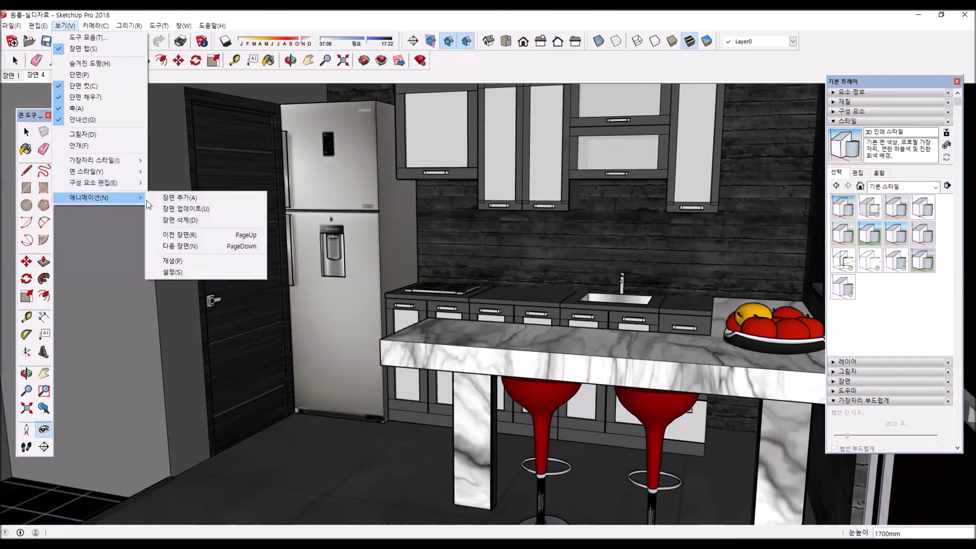
click(179, 261)
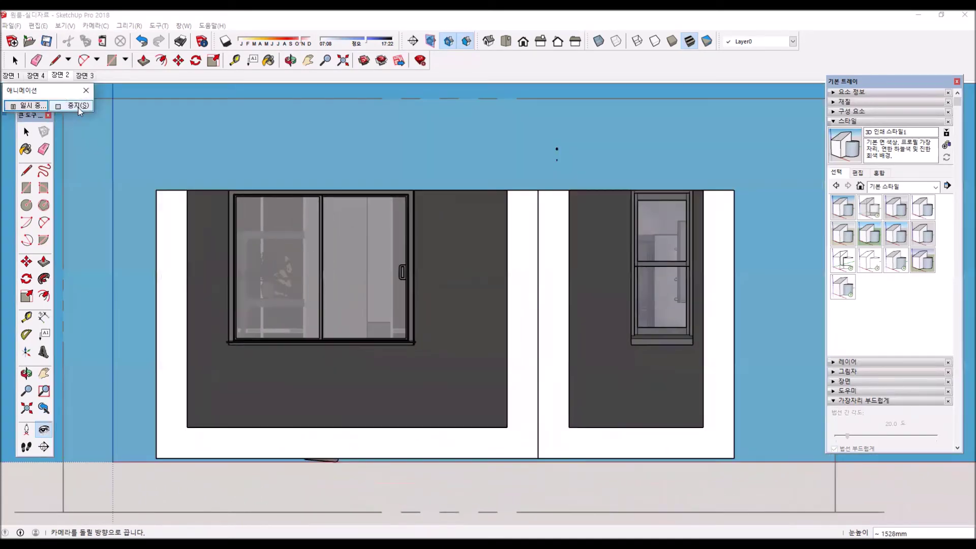
click(78, 107)
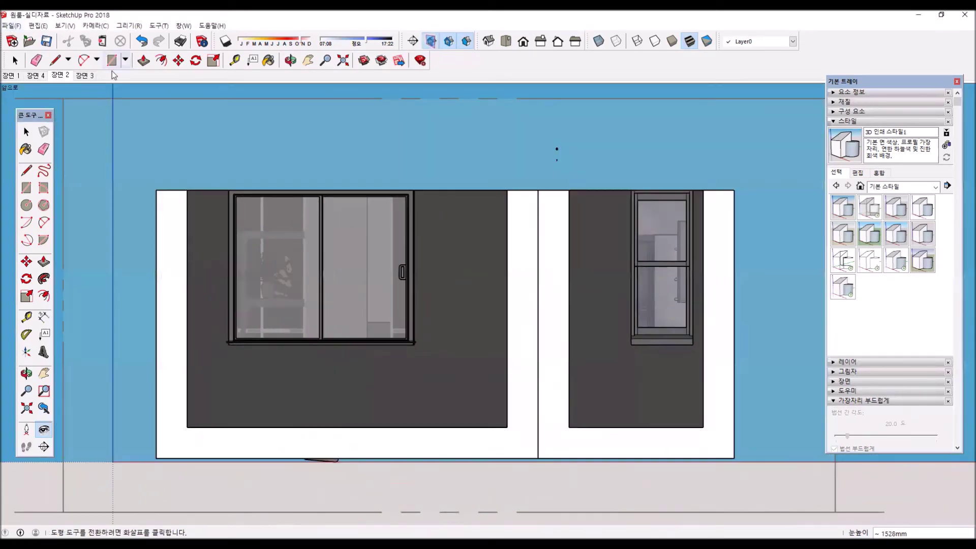
Step: Check the video animation export options, cancel the export, and return to kitchen scene 장면 4
click(18, 27)
mouse_move(77, 188)
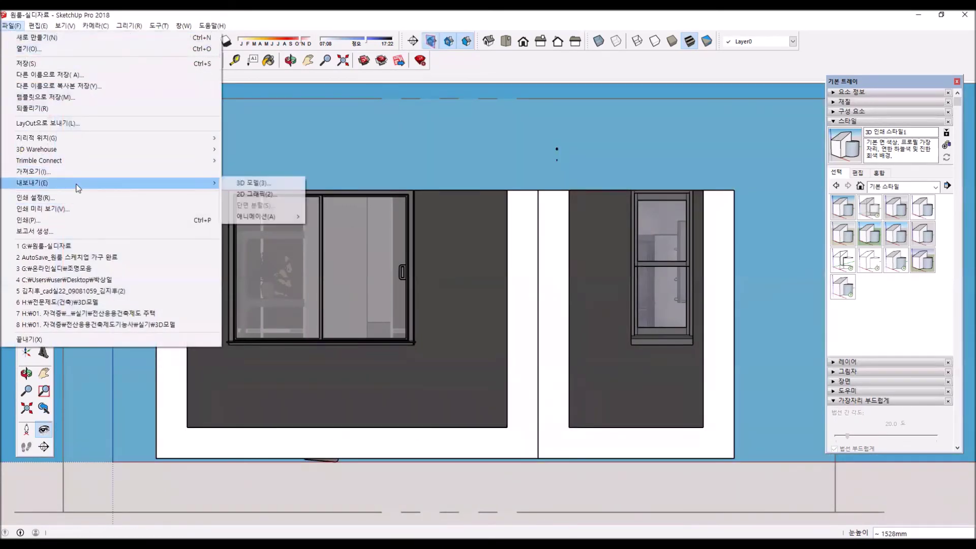
mouse_move(261, 216)
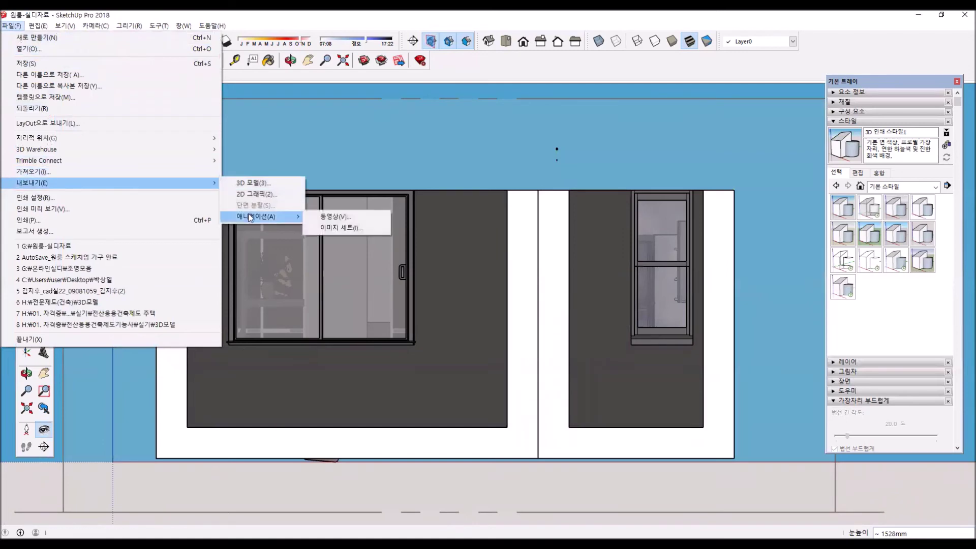
click(337, 216)
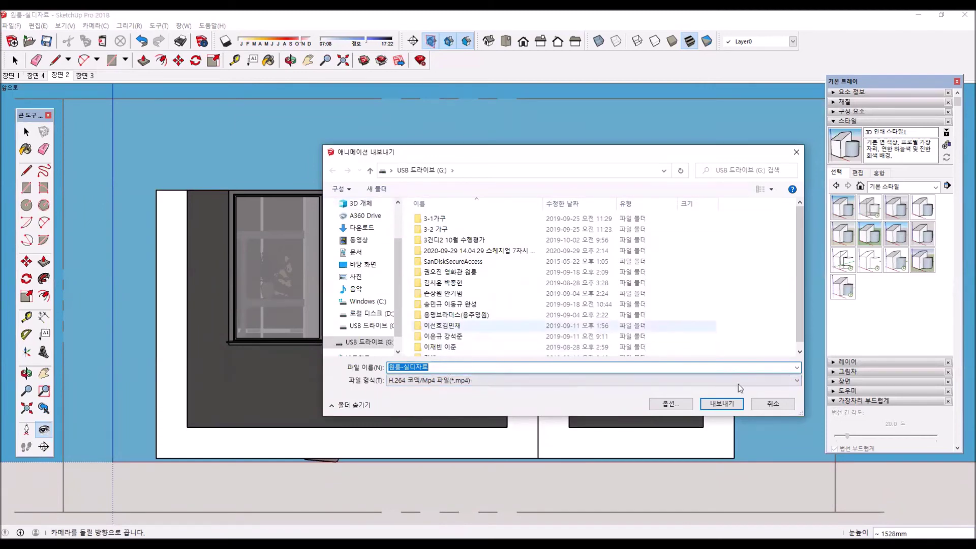
click(670, 407)
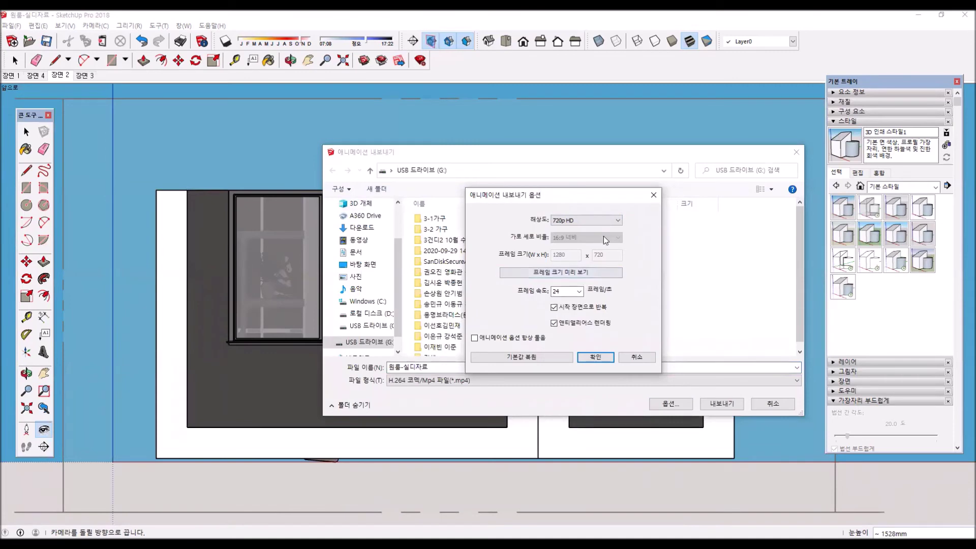
click(640, 358)
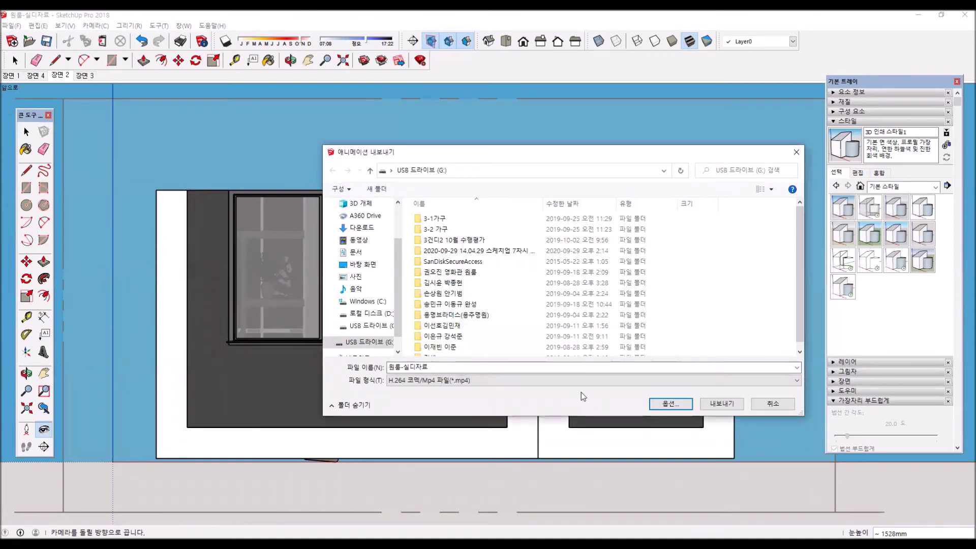
click(768, 405)
click(32, 76)
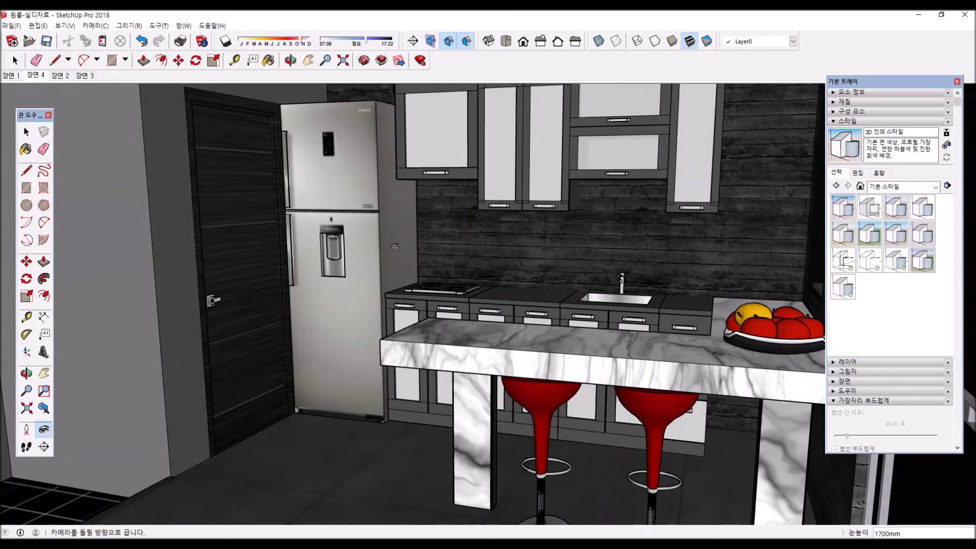
Step: Apply the default 건축 설계 스타일 style, then zoom extents to fit the apartment
click(930, 189)
click(885, 238)
click(896, 206)
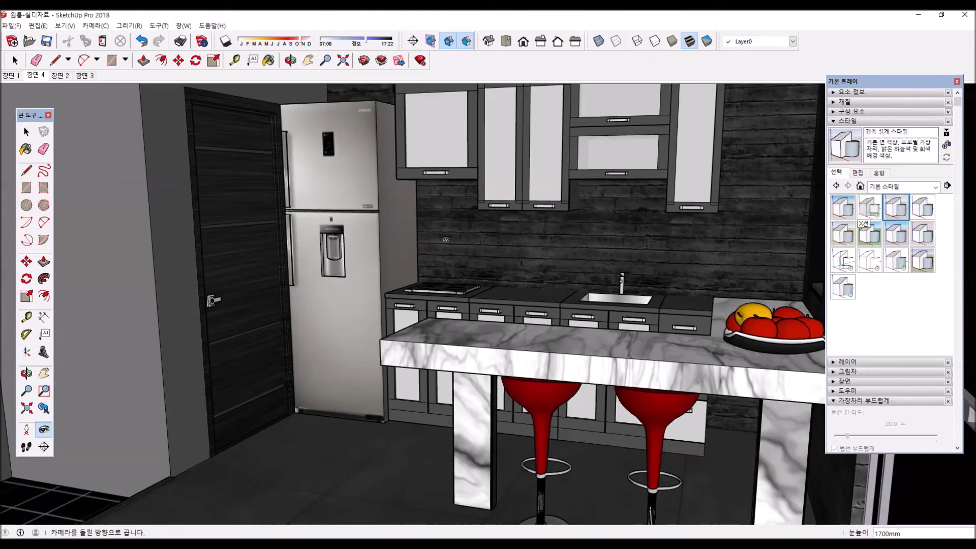
scroll(498, 290, down, 2)
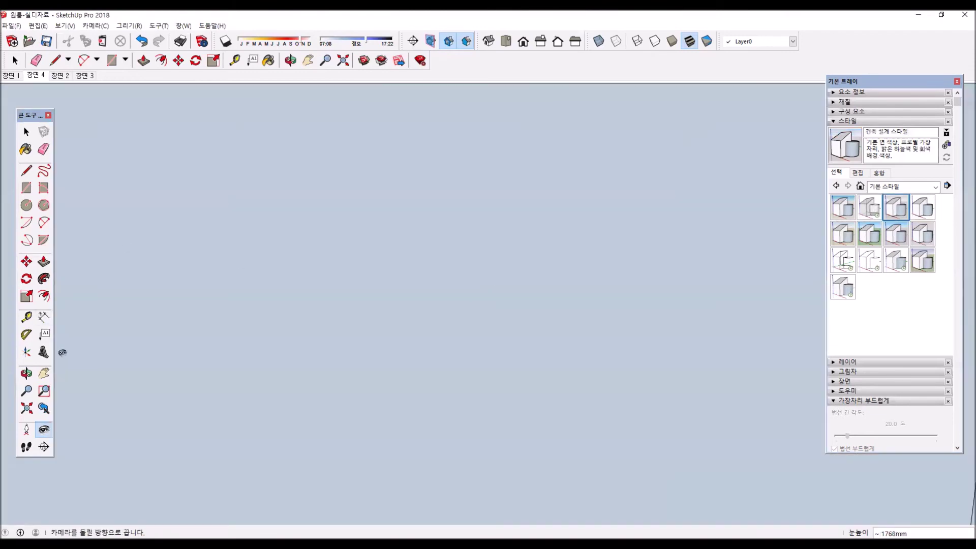
click(26, 408)
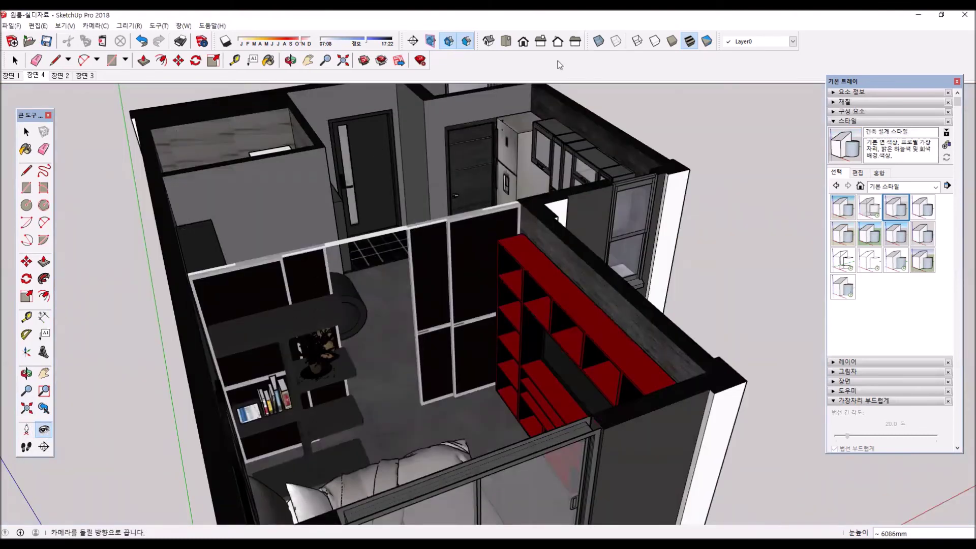
Step: Add a new scene 장면 5 from the View menu's animation commands
click(96, 26)
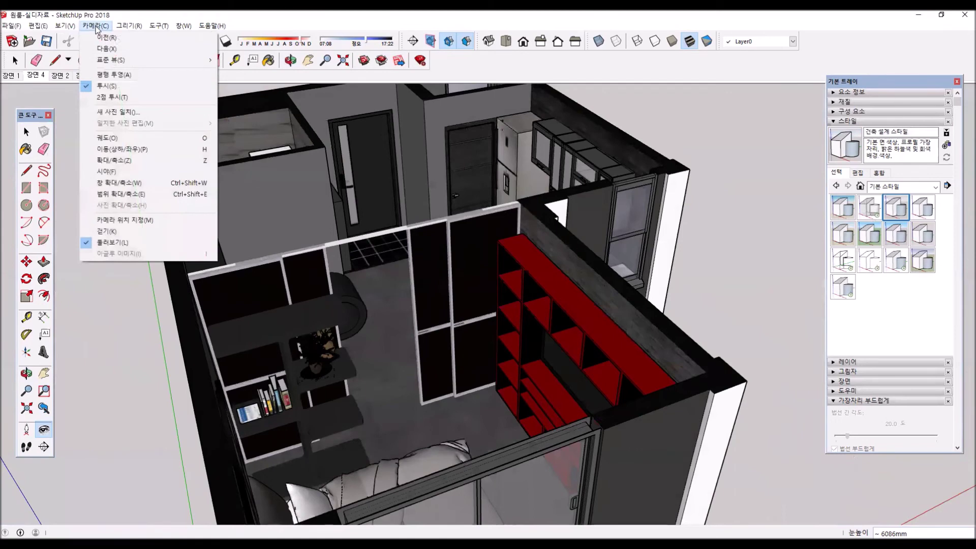
key(Left)
click(270, 19)
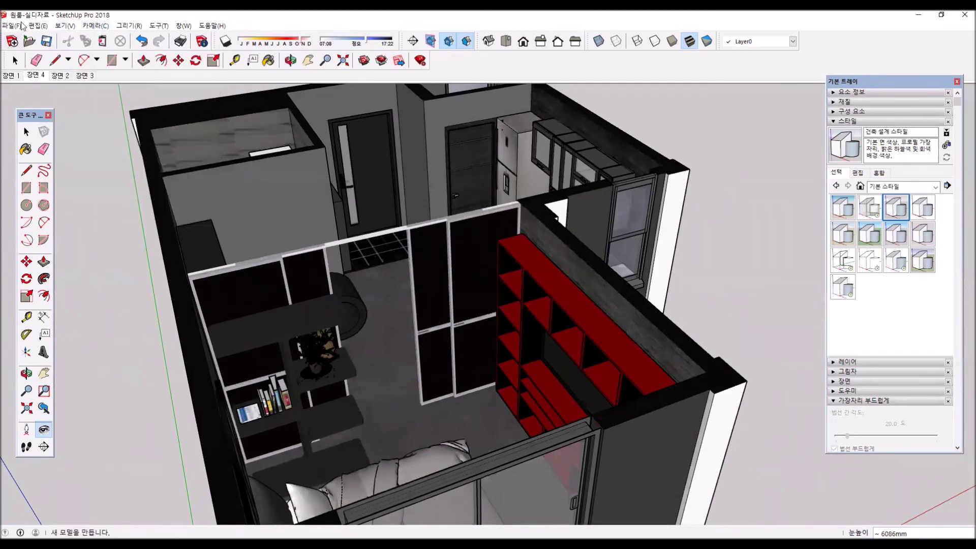
click(38, 25)
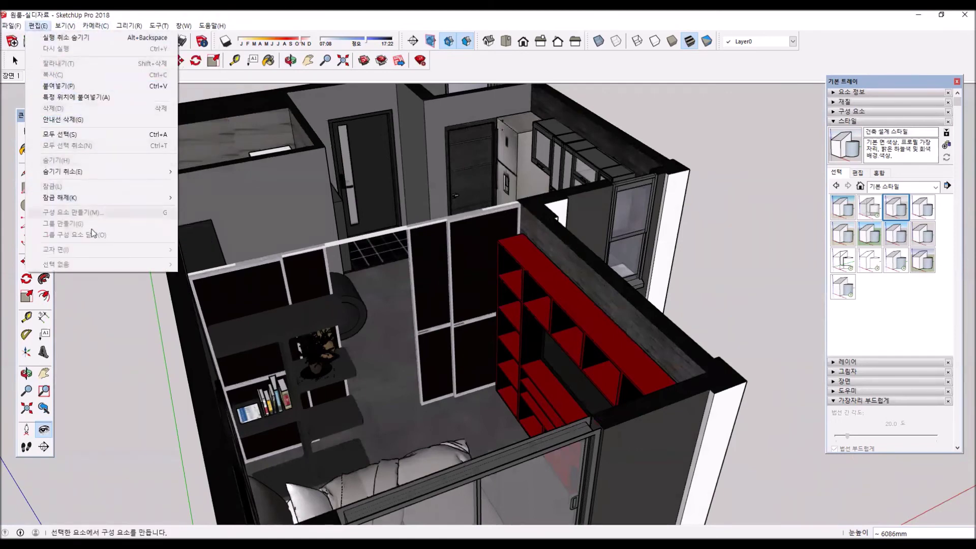
mouse_move(65, 26)
mouse_move(107, 199)
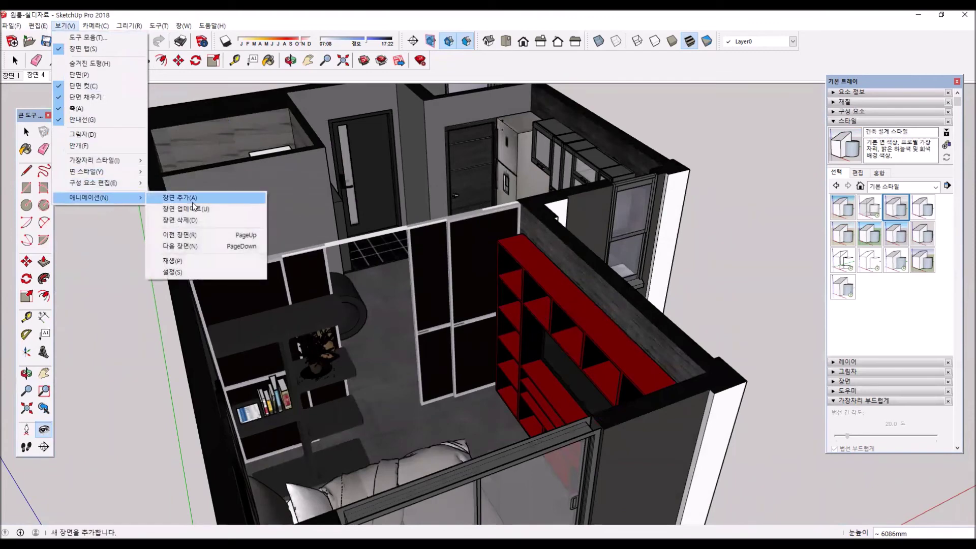
click(168, 198)
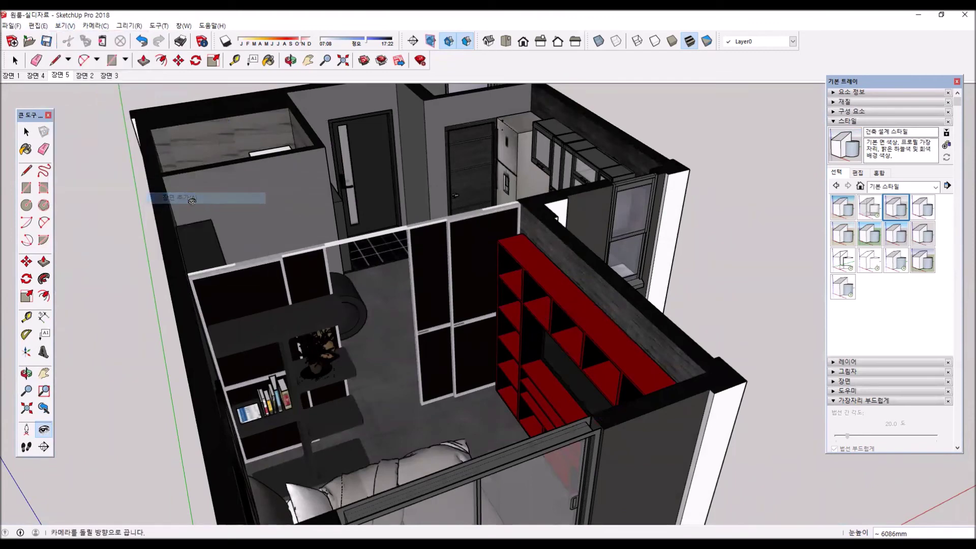
Step: Switch to a Front view in parallel projection, update 장면 5 to it, and add scene 장면 6
click(523, 41)
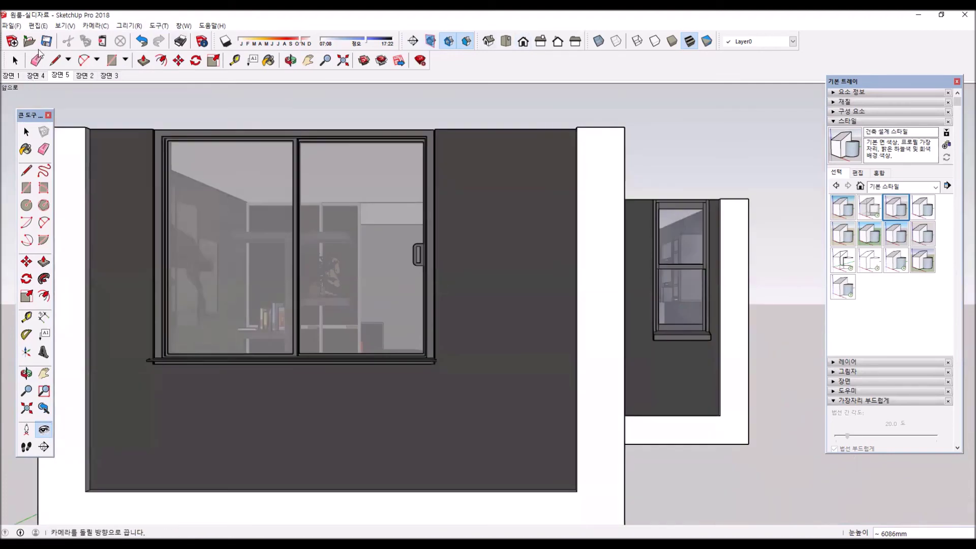
click(65, 25)
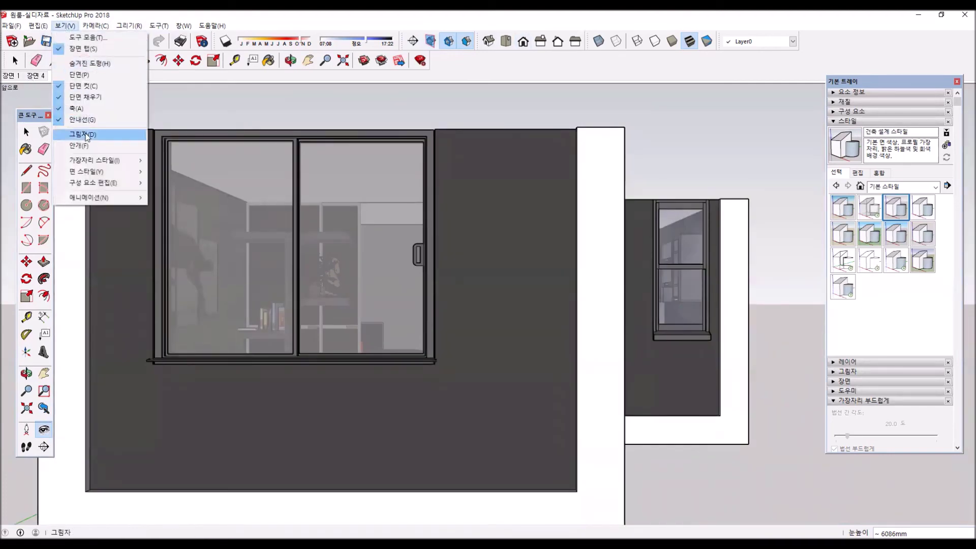
mouse_move(95, 25)
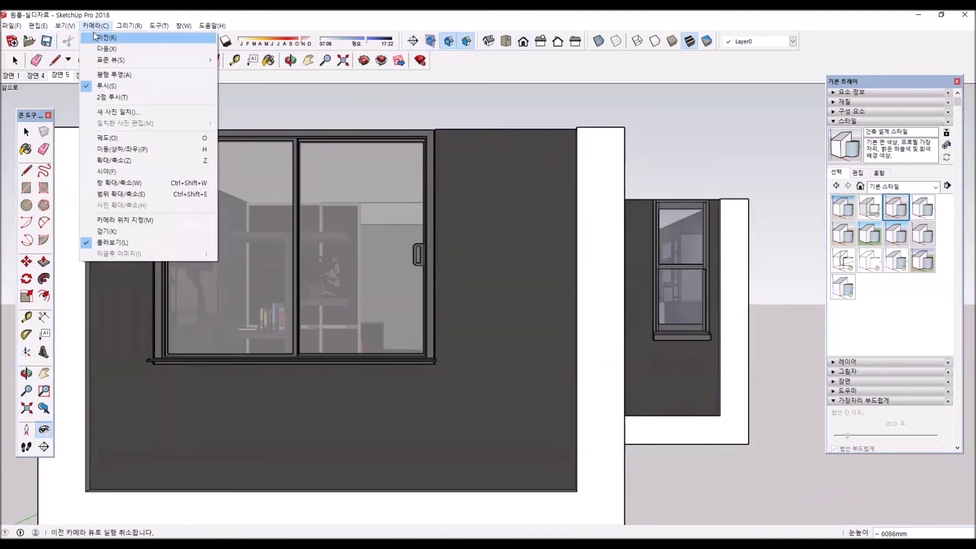
click(114, 75)
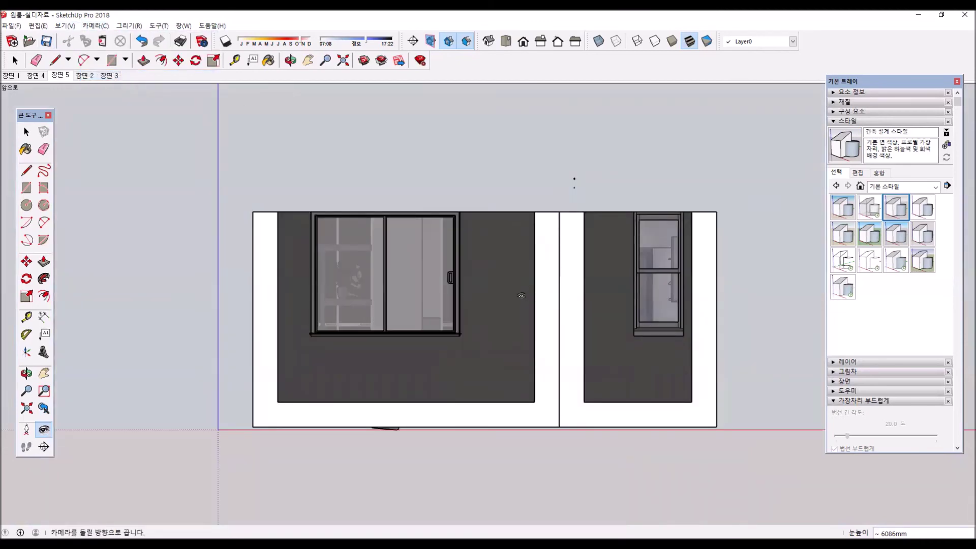
right_click(63, 75)
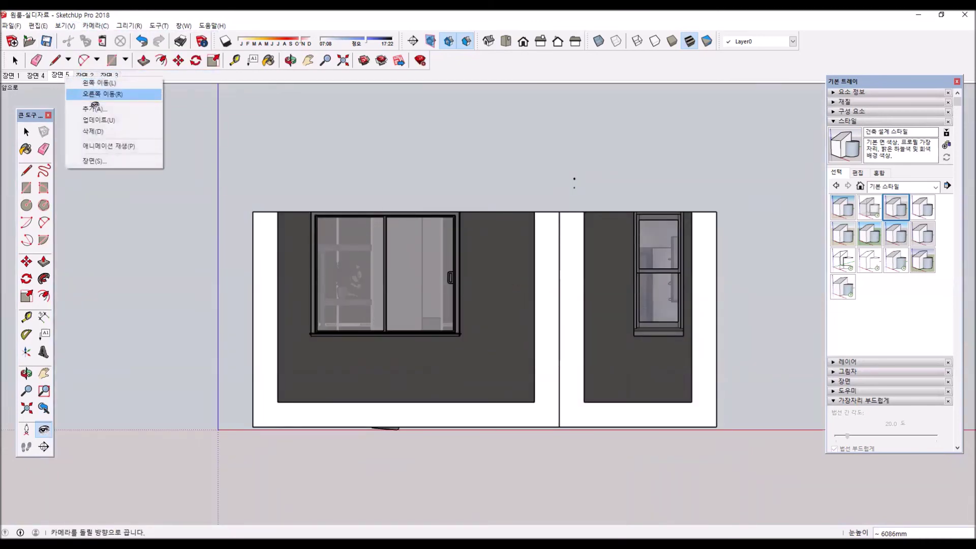
click(99, 120)
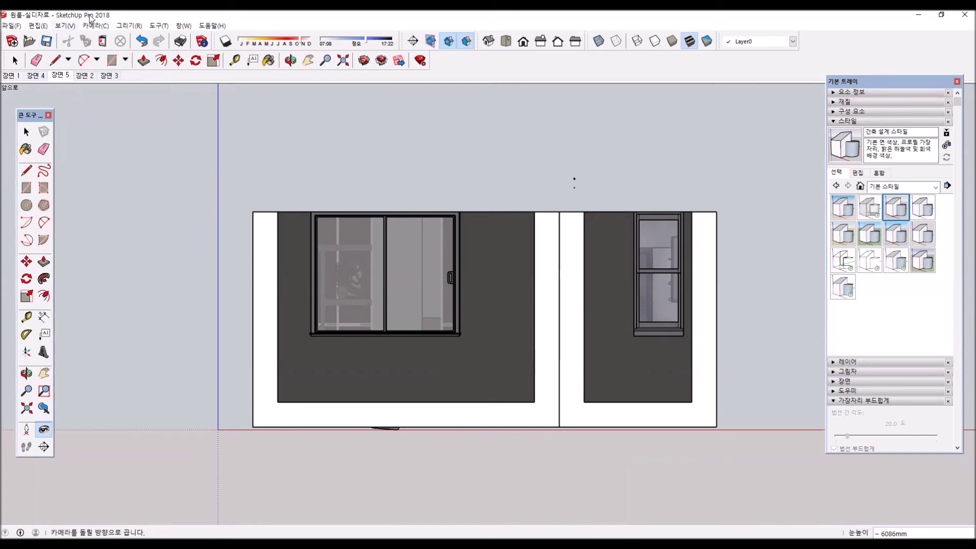
right_click(68, 76)
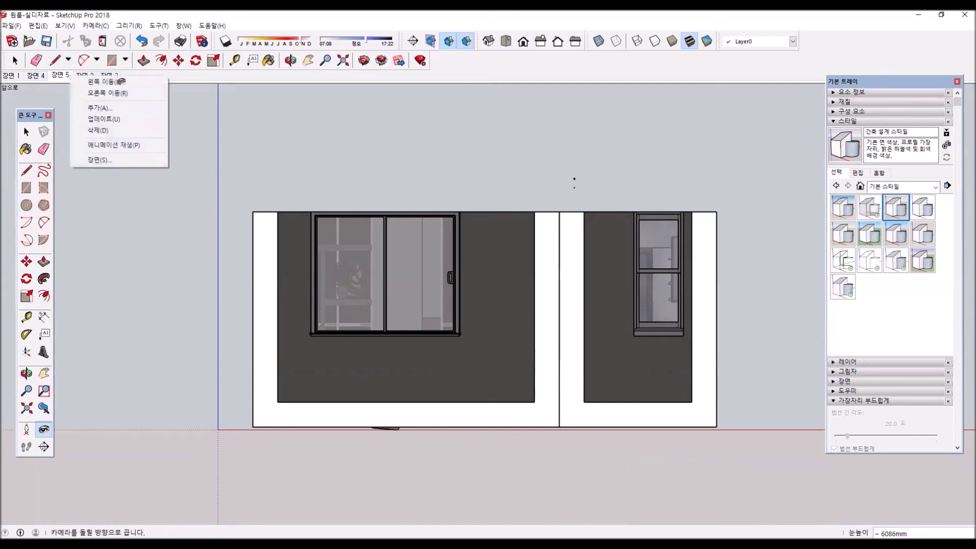
click(128, 108)
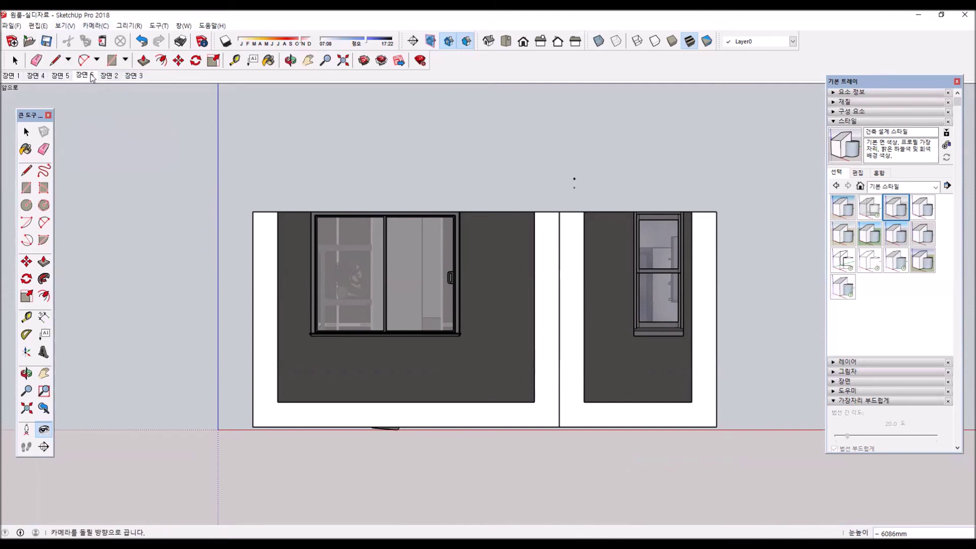
Step: In Right view, place a new section plane, section 3, across the model
click(543, 46)
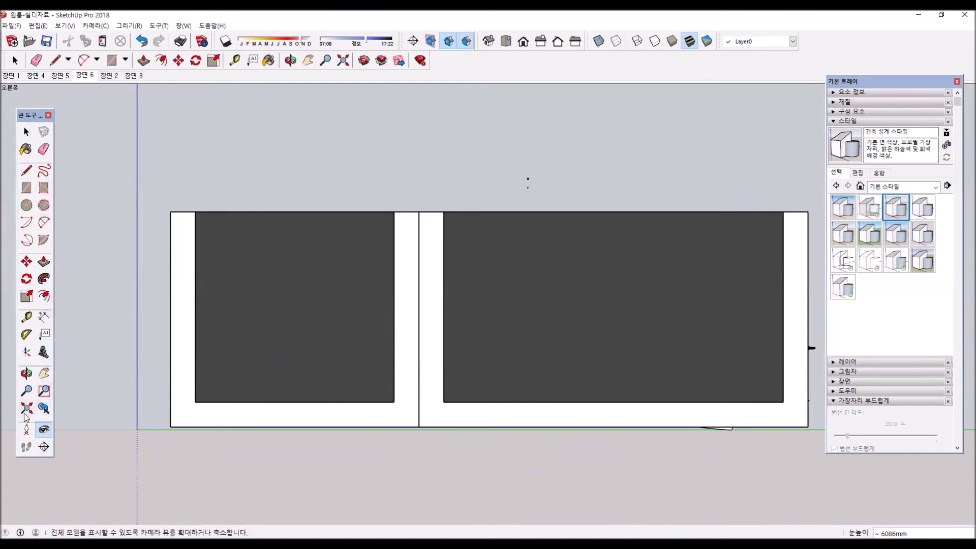
click(44, 447)
click(305, 356)
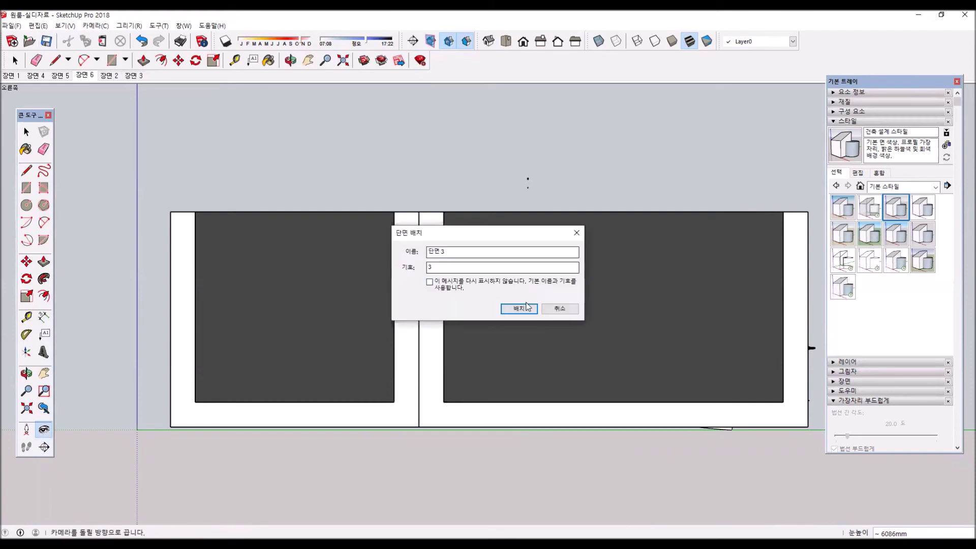
click(519, 309)
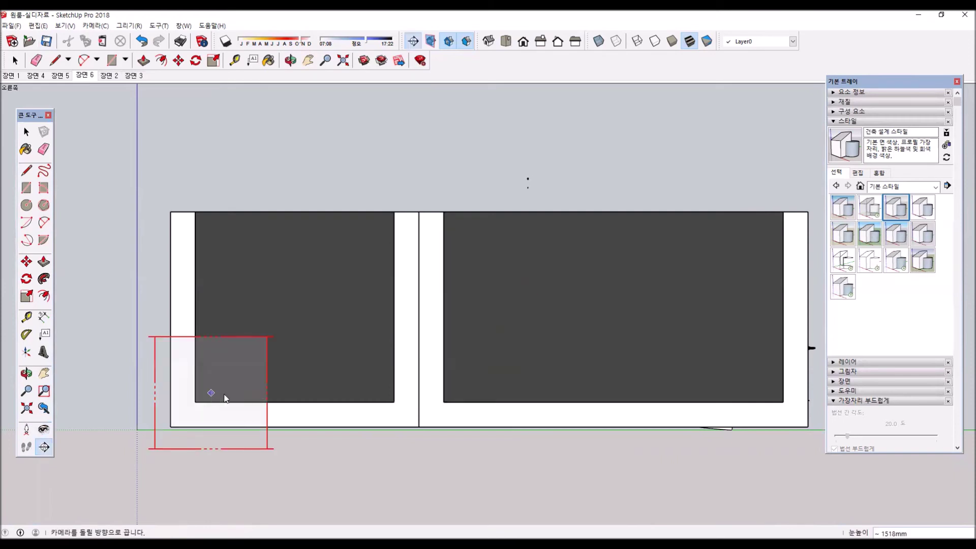
key(space)
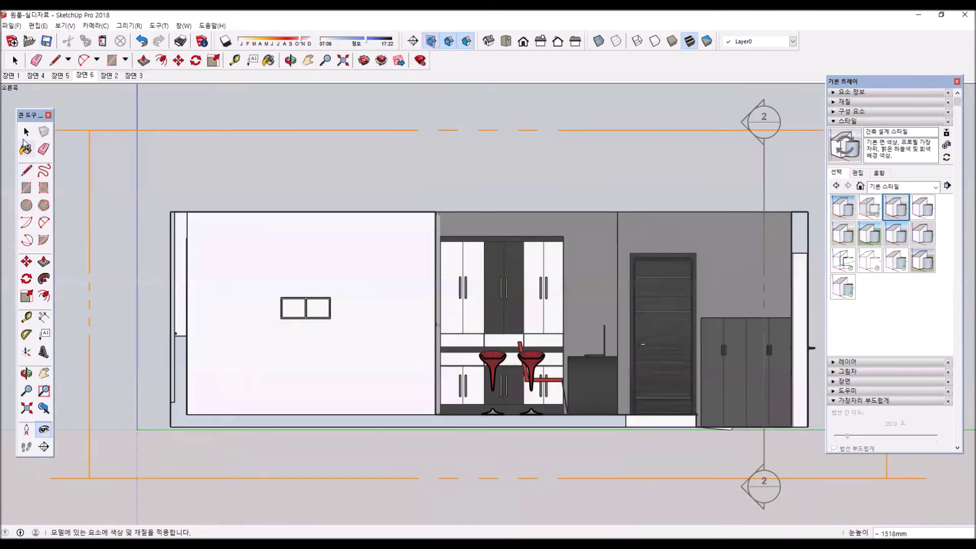
Step: Move the new section plane about 1045mm into the room to expose the bedroom
click(771, 120)
middle_drag(559, 259, 524, 193)
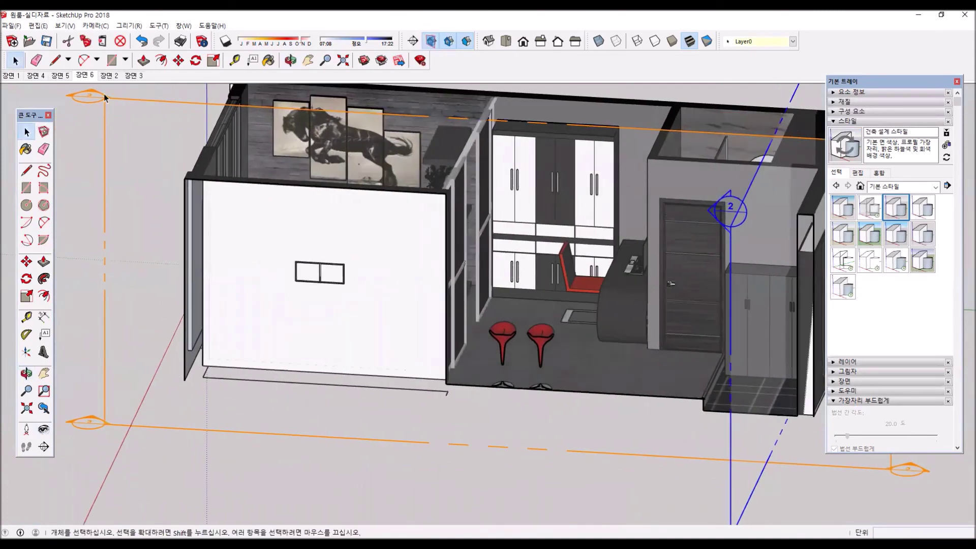
click(89, 98)
key(m)
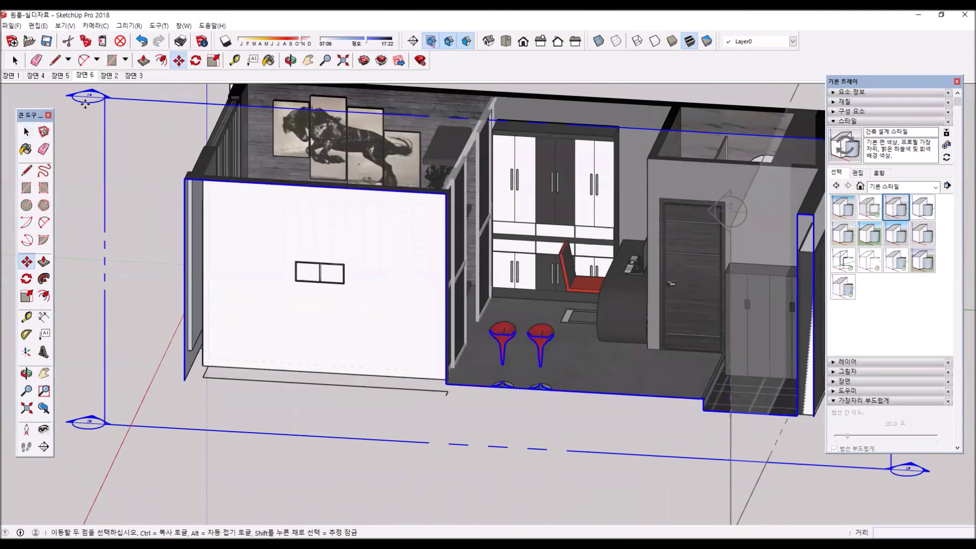
click(90, 98)
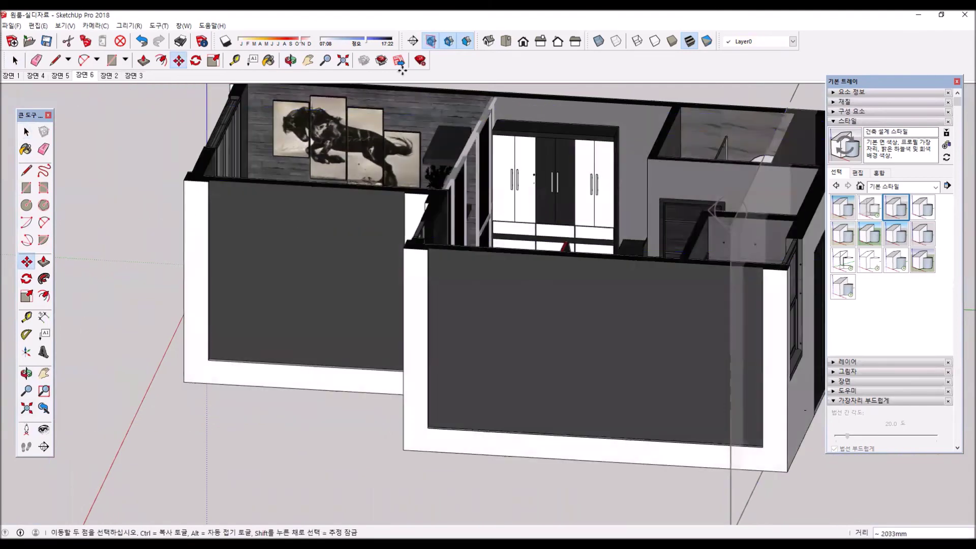
click(492, 39)
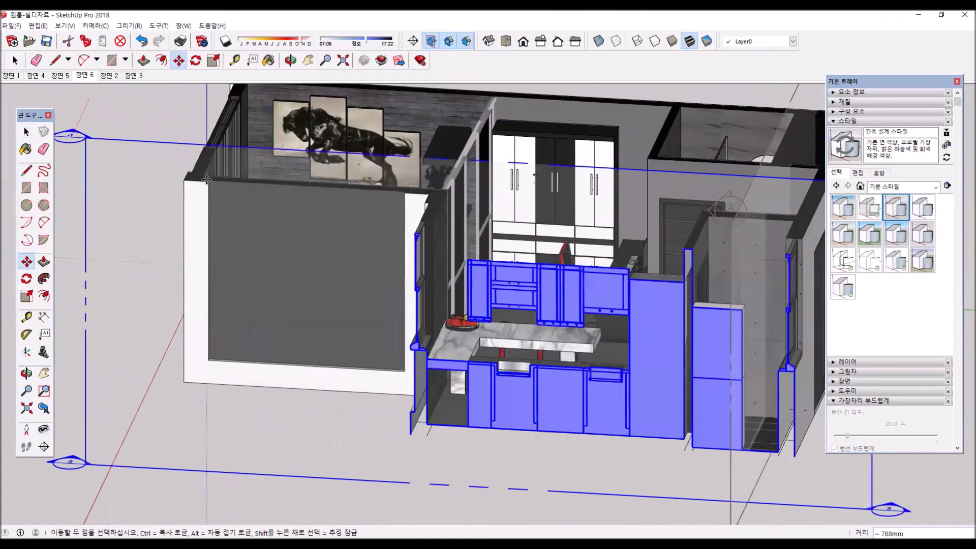
click(236, 131)
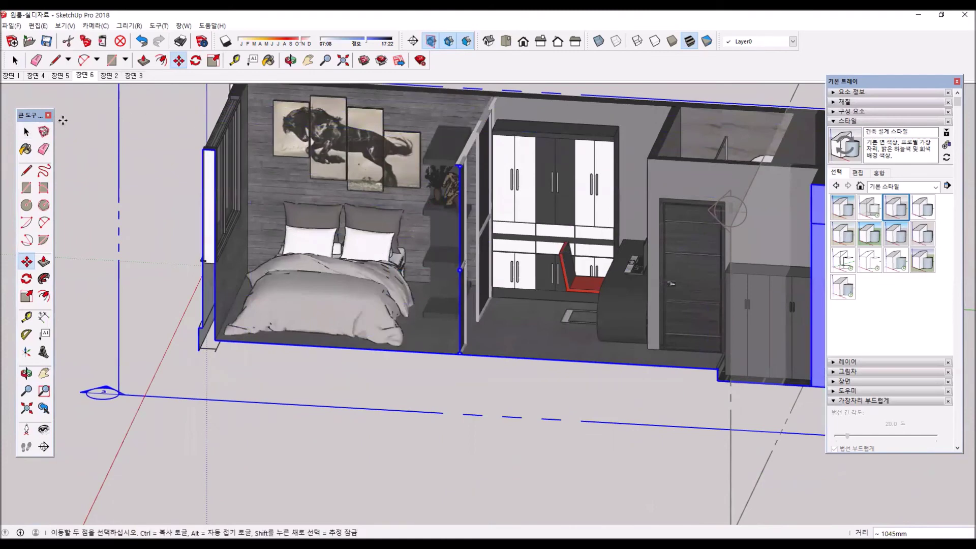
Step: Return to the flat right elevation and hide the section plane outline
click(448, 40)
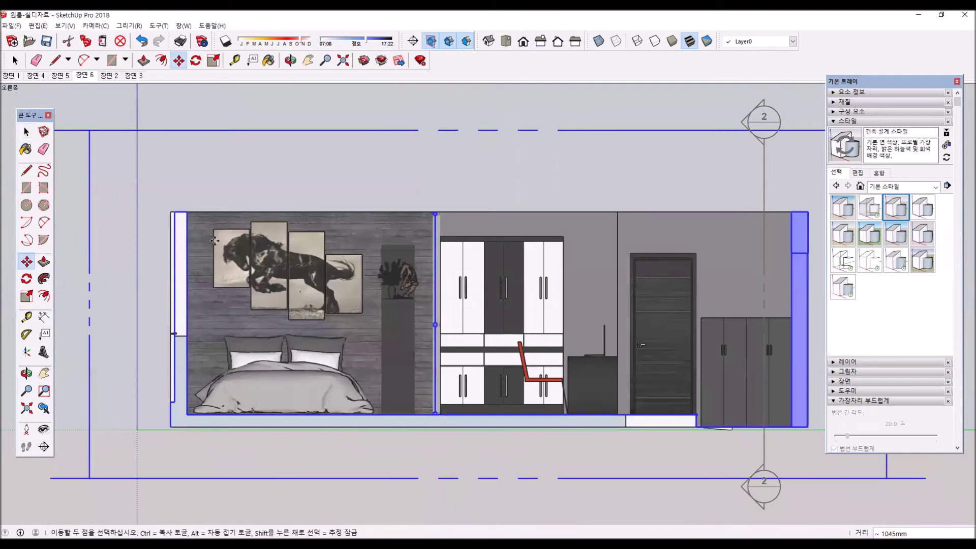
key(space)
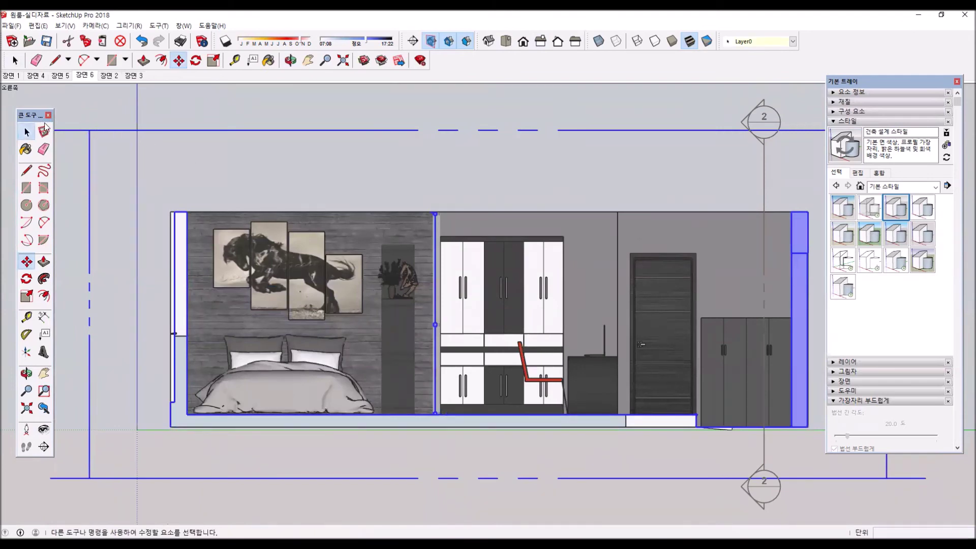
right_click(90, 135)
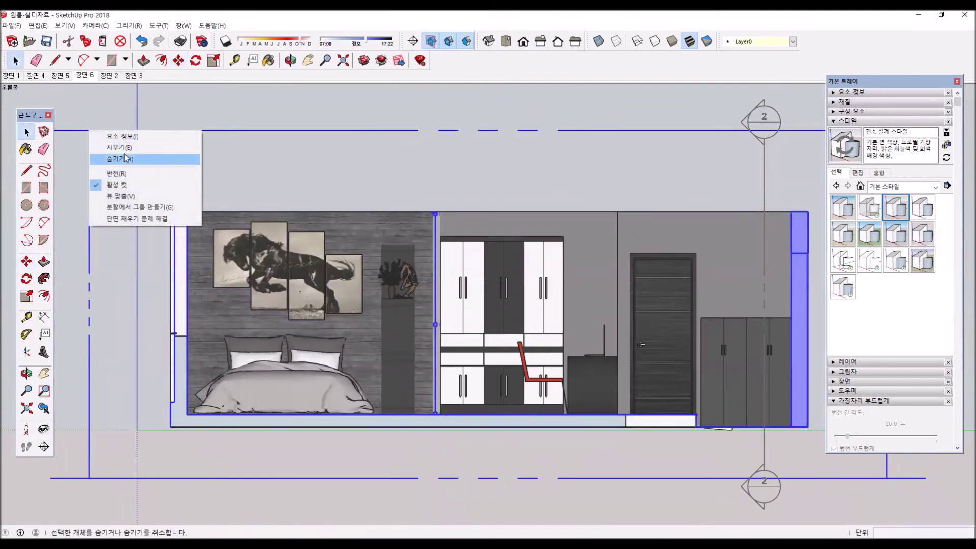
click(120, 159)
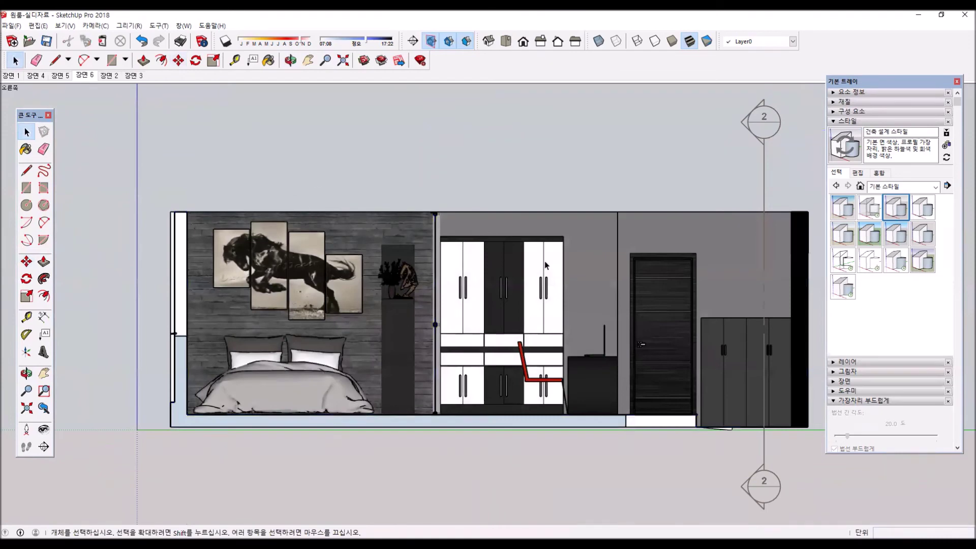
Step: Hide the section 2 markers and update 장면 6 with this elevation, saving it as a new style
right_click(767, 124)
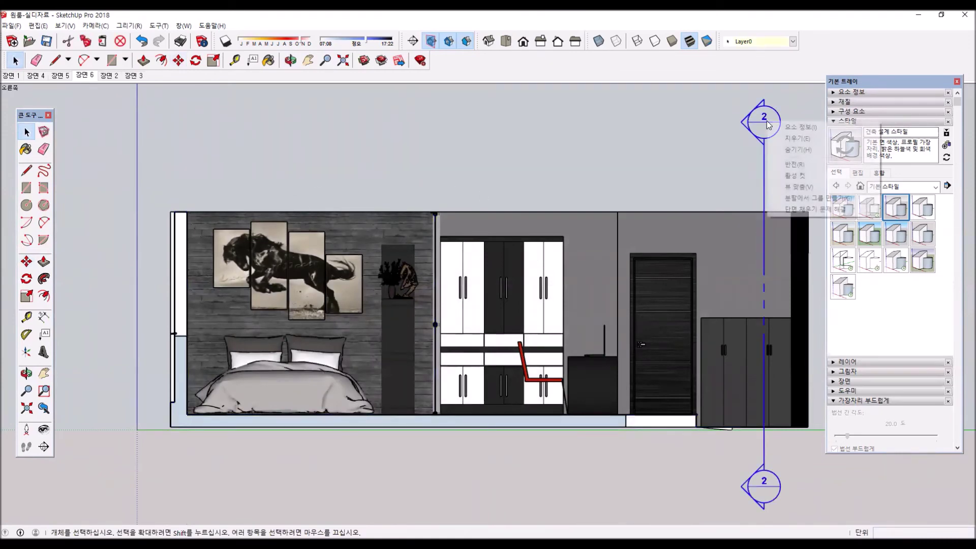
click(808, 150)
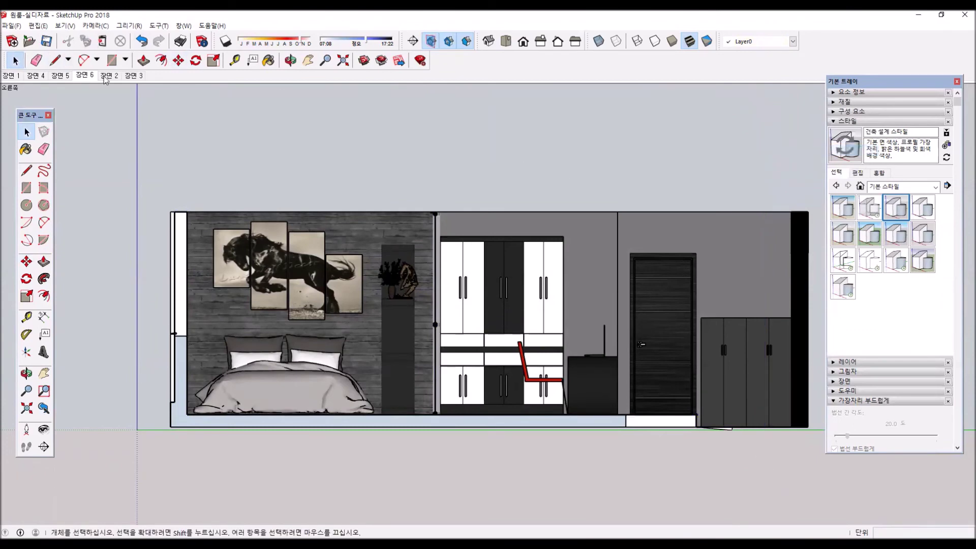
right_click(86, 76)
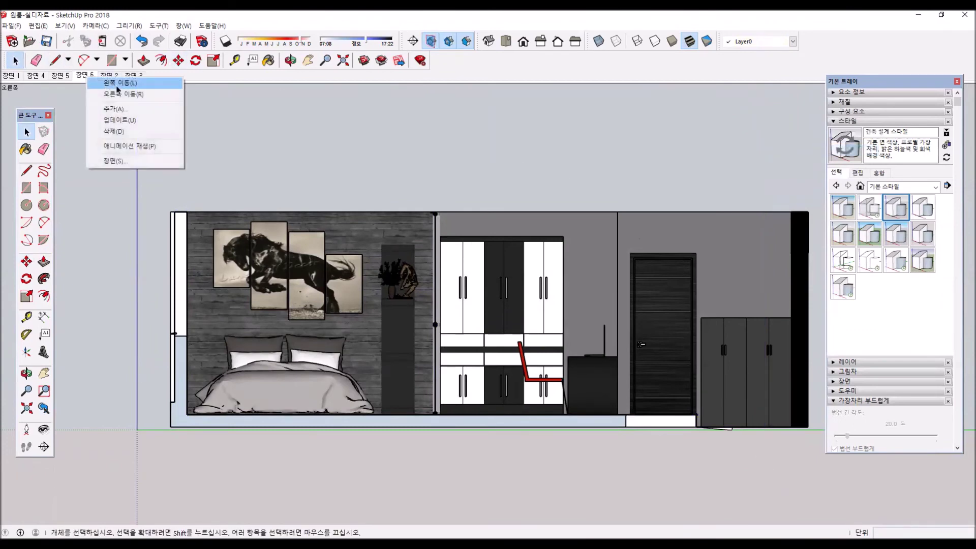
click(131, 121)
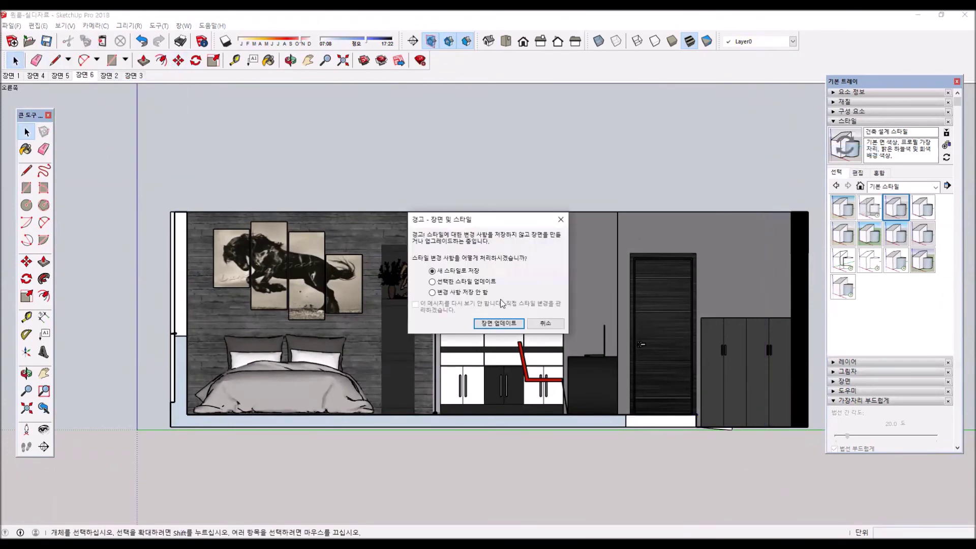
click(495, 324)
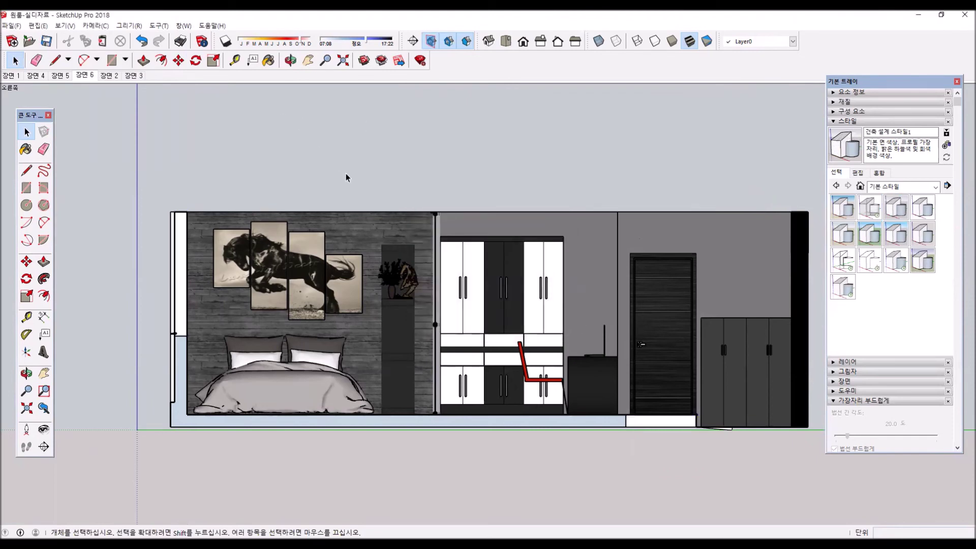
Step: Pan the elevation slightly, then compare with 장면 5 before returning to 장면 6
shift+drag(459, 249, 400, 243)
click(15, 61)
click(60, 76)
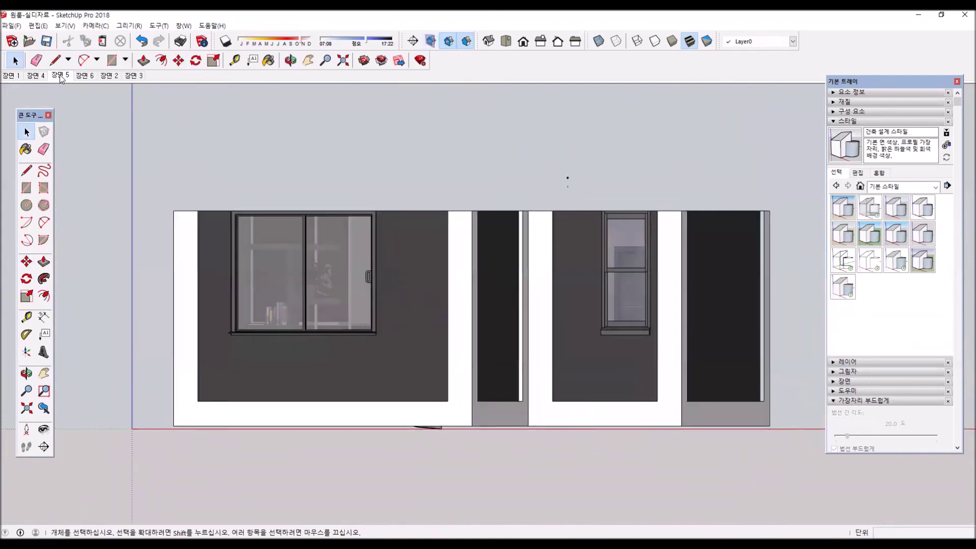
click(89, 78)
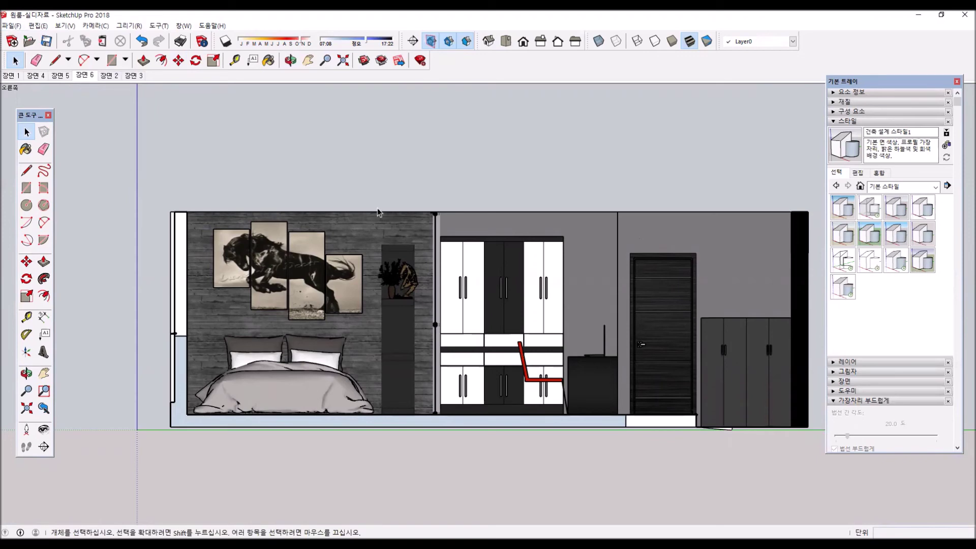
Step: Add scene 장면 7 and switch to Top view of the apartment
right_click(93, 76)
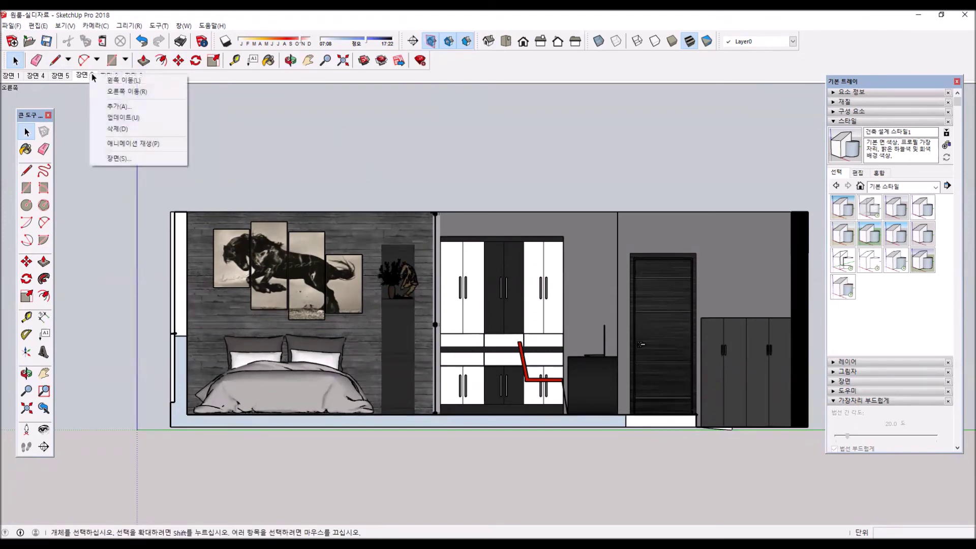
click(122, 107)
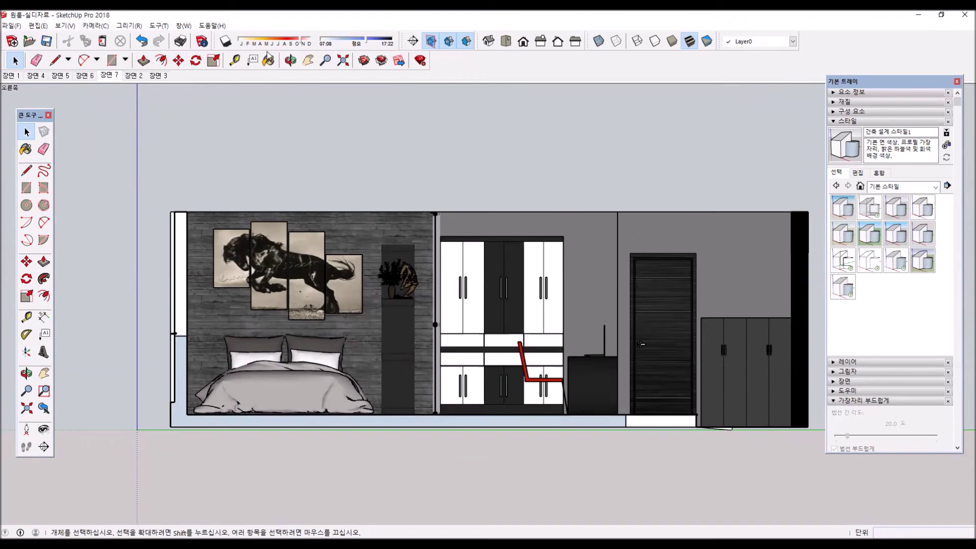
click(506, 41)
Step: Delete the bedroom section plane so the full apartment floor plan shows
scroll(483, 282, down, 3)
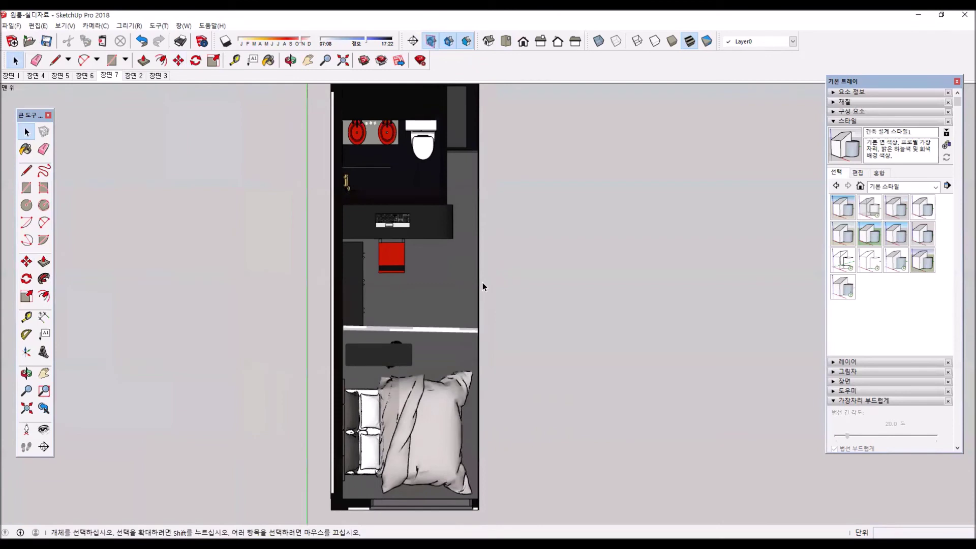
click(481, 199)
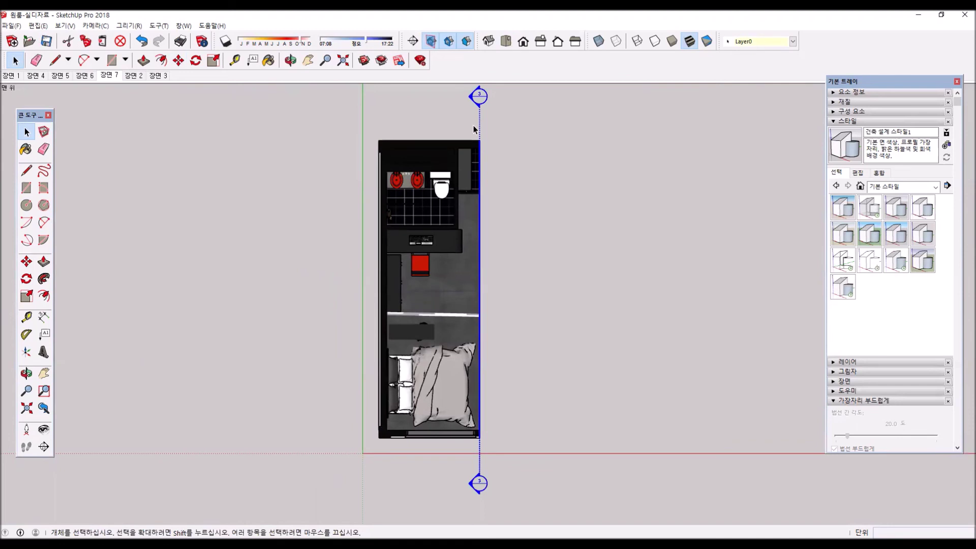
key(Delete)
scroll(615, 278, up, 3)
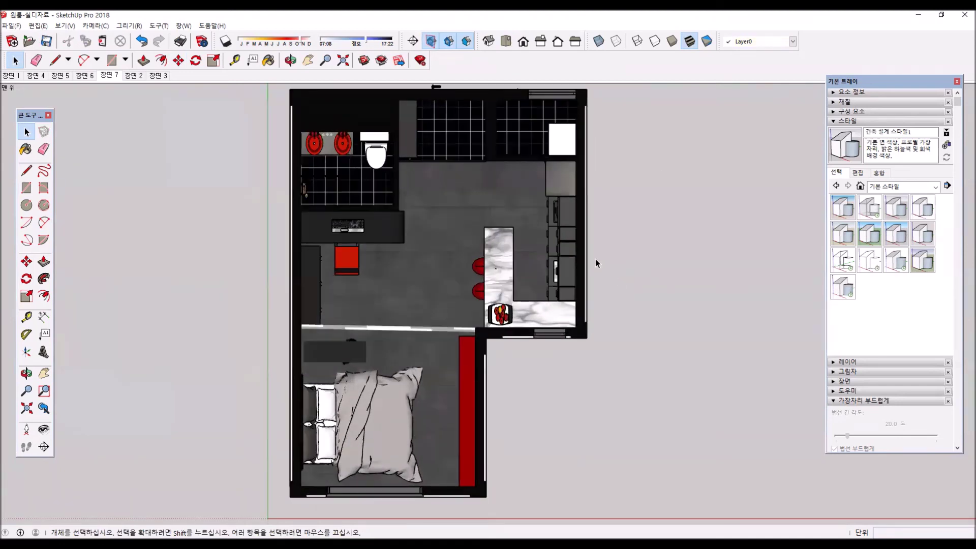
right_click(111, 82)
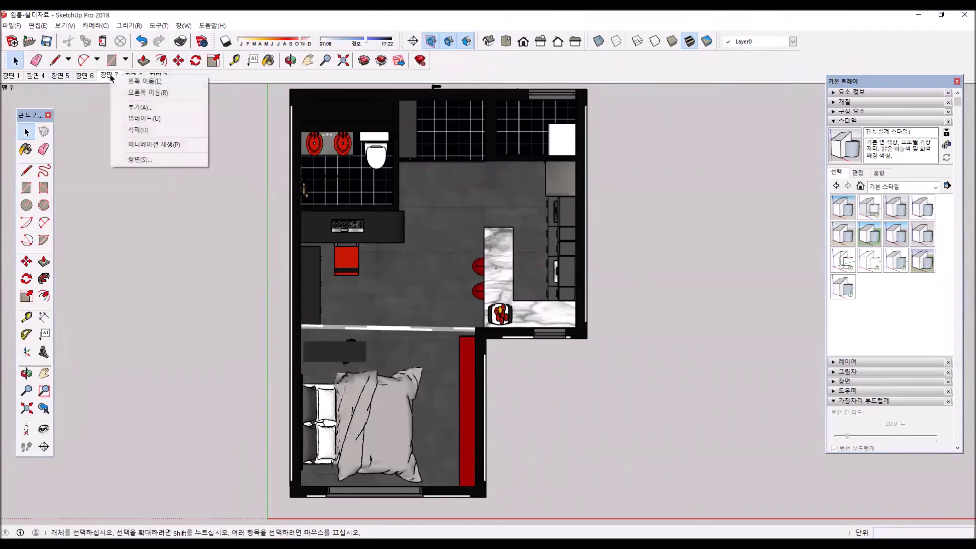
Step: Update 장면 7 with the floor plan, then step back through 장면 6 and 장면 5
click(137, 107)
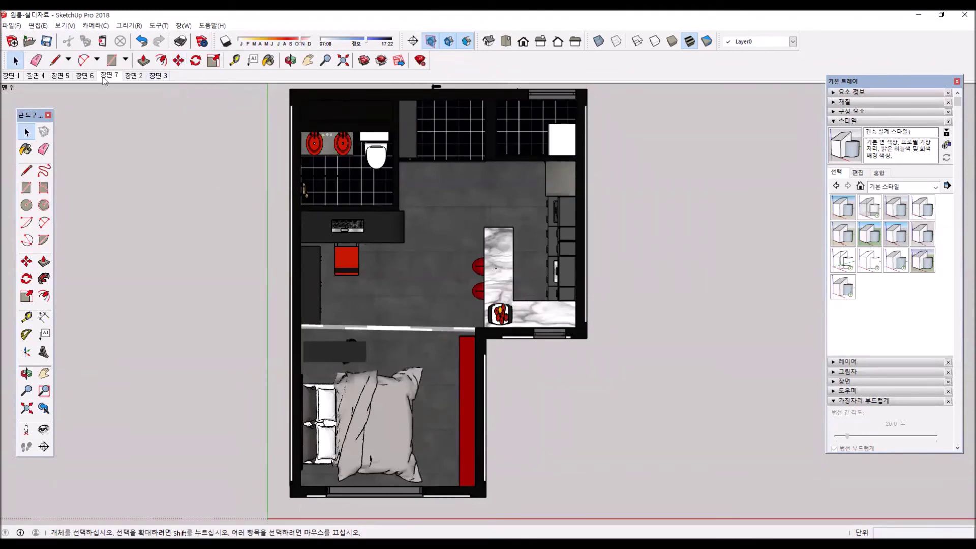
click(84, 76)
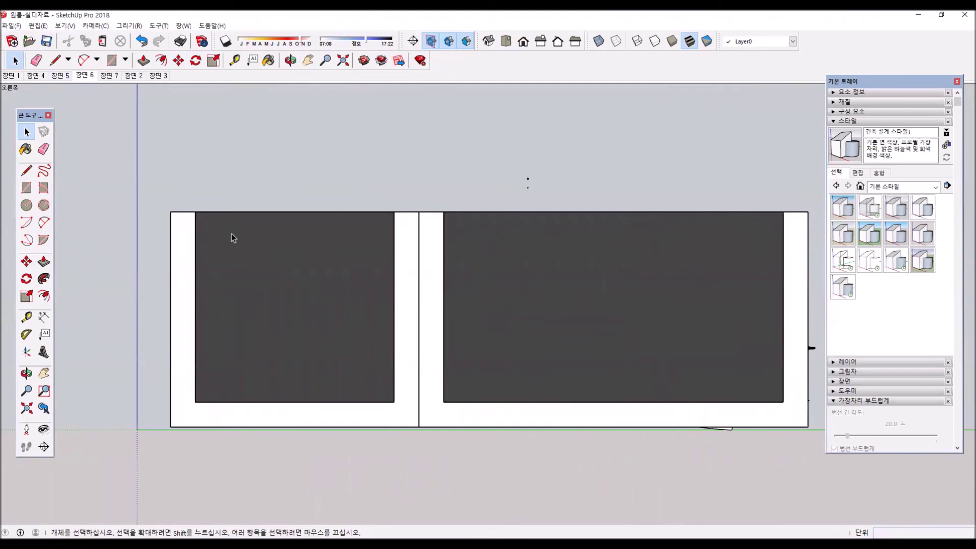
click(70, 76)
Step: Switch to 장면 4, the eye-level kitchen view with bar counter and red stools
click(30, 76)
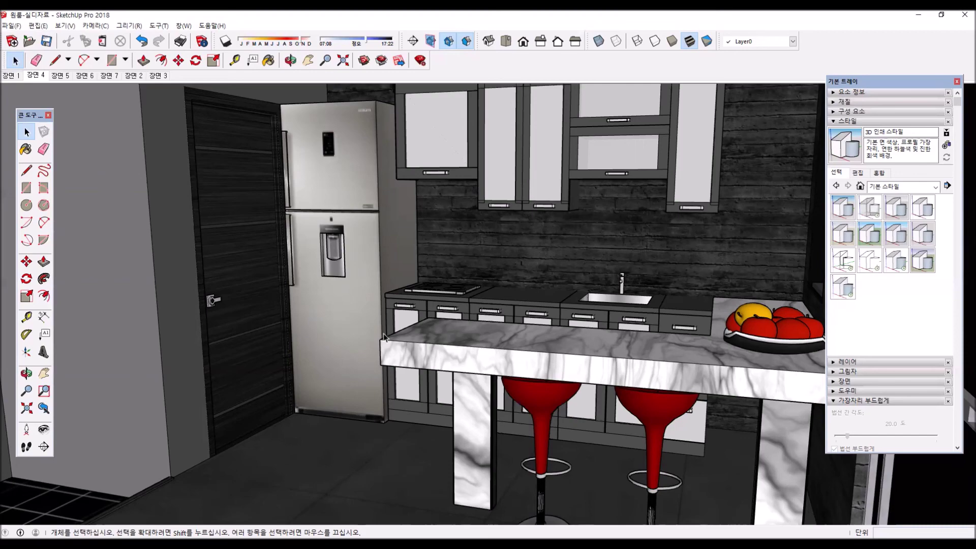
Step: Go to 장면 1 and save the apartment model under its existing file name
scroll(385, 337, up, 5)
click(15, 76)
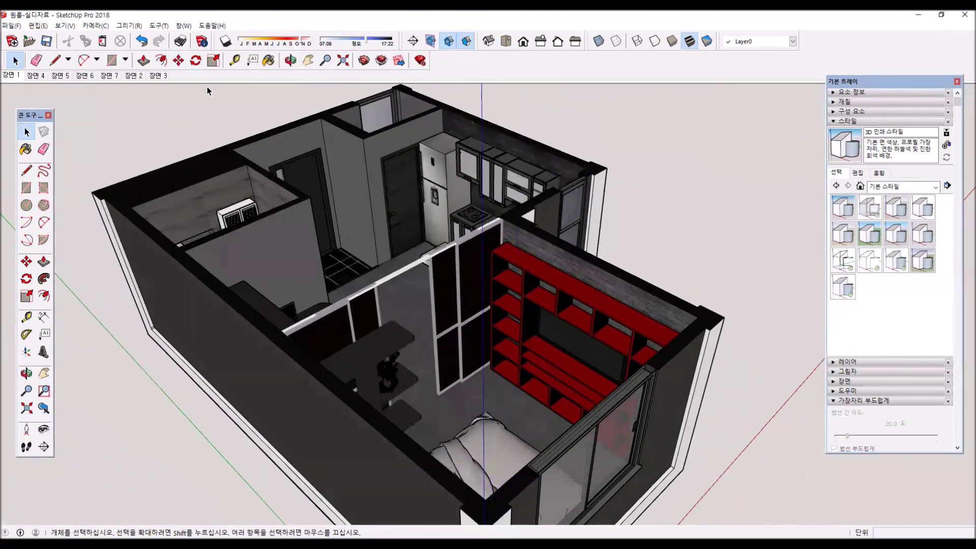
click(9, 27)
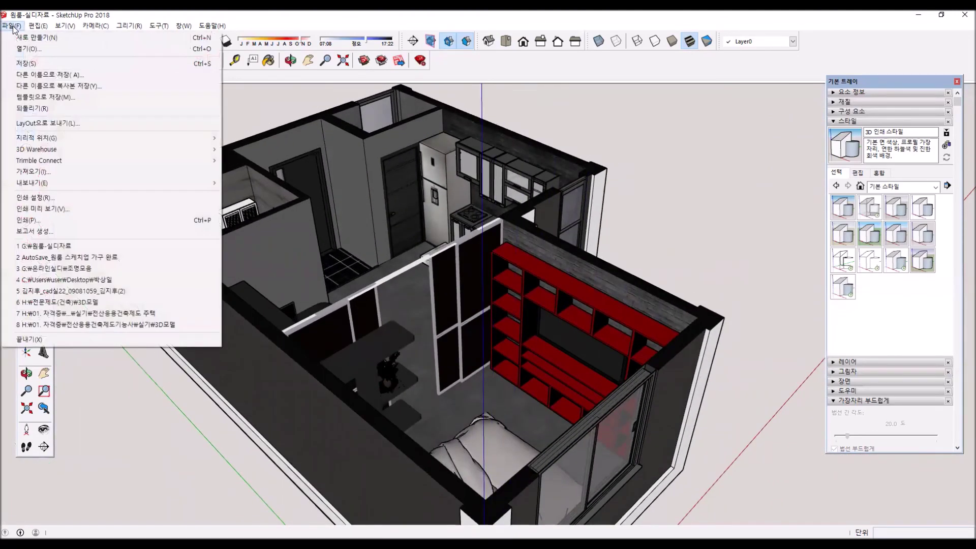
click(40, 78)
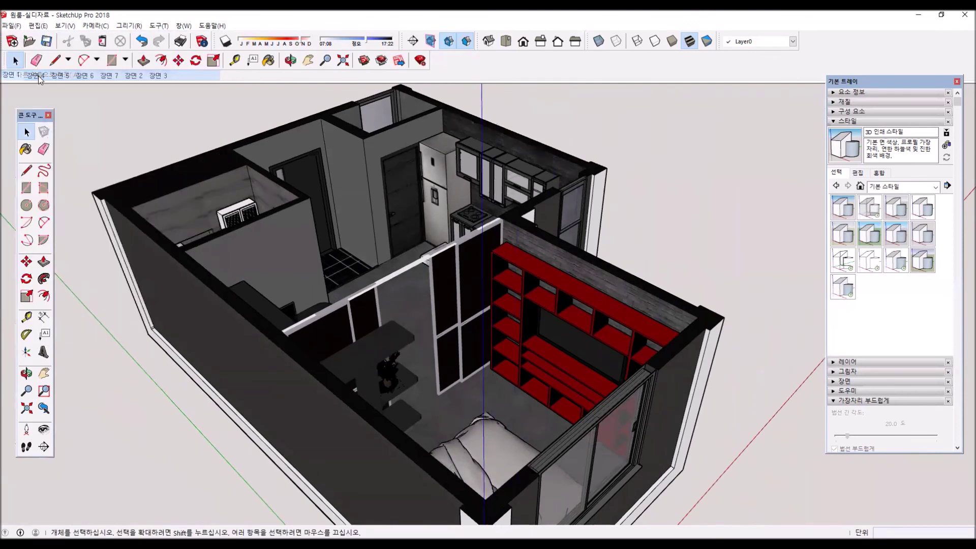
click(775, 406)
click(9, 25)
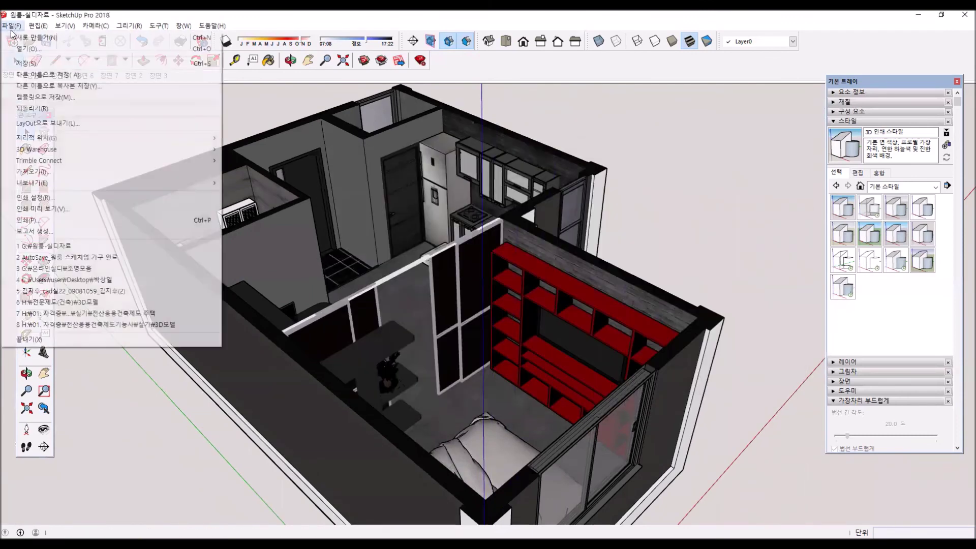
click(16, 61)
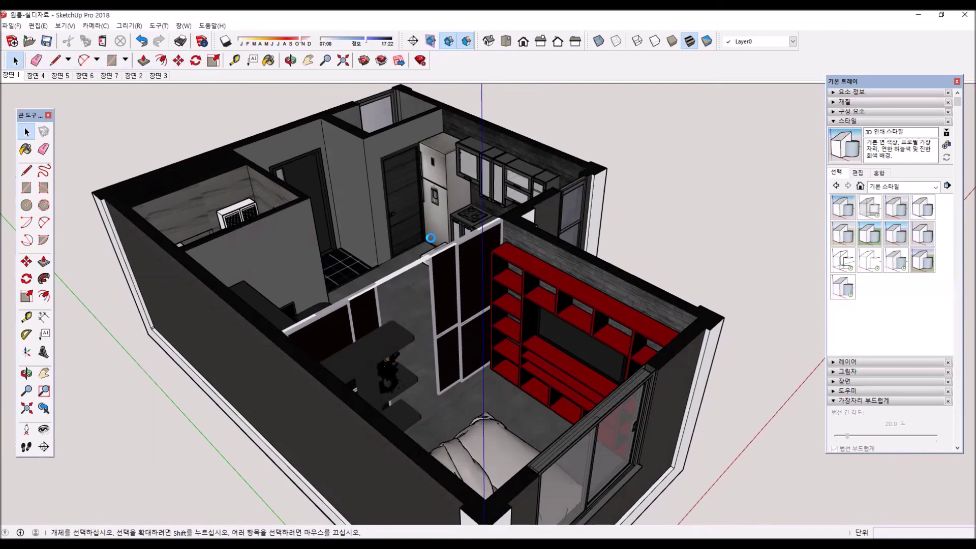
click(17, 62)
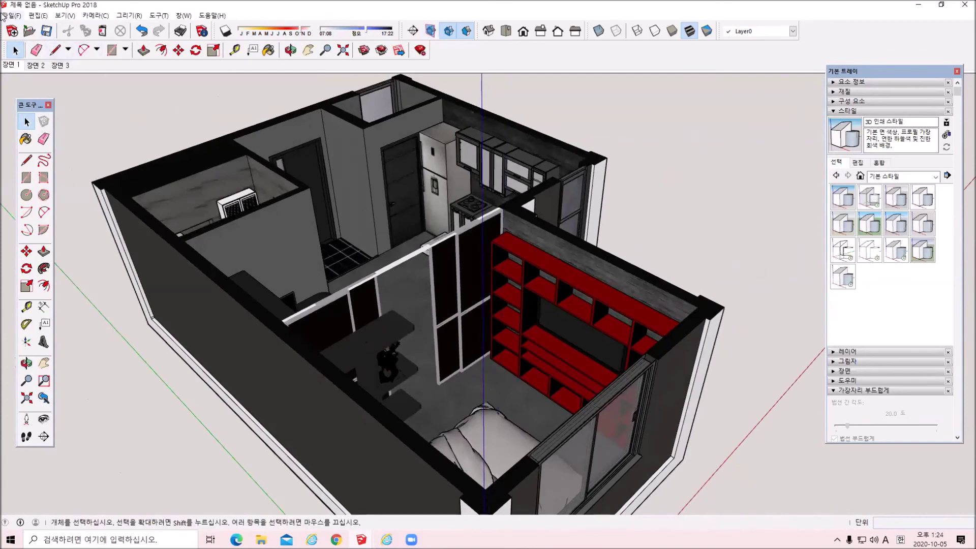
Step: Export a 2D graphic to USB drive (G:), named 원룸 followed by the author's name and 01
click(16, 16)
mouse_move(32, 19)
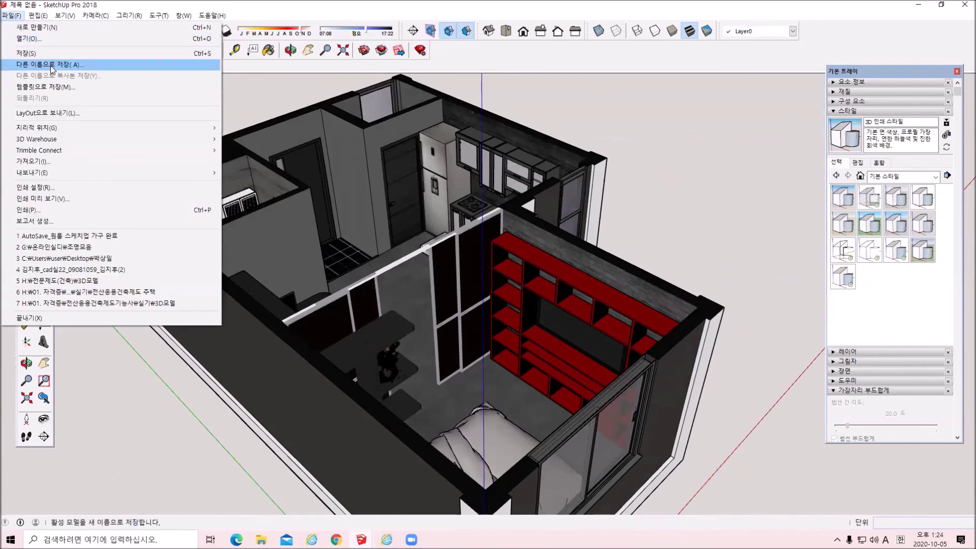
mouse_move(62, 173)
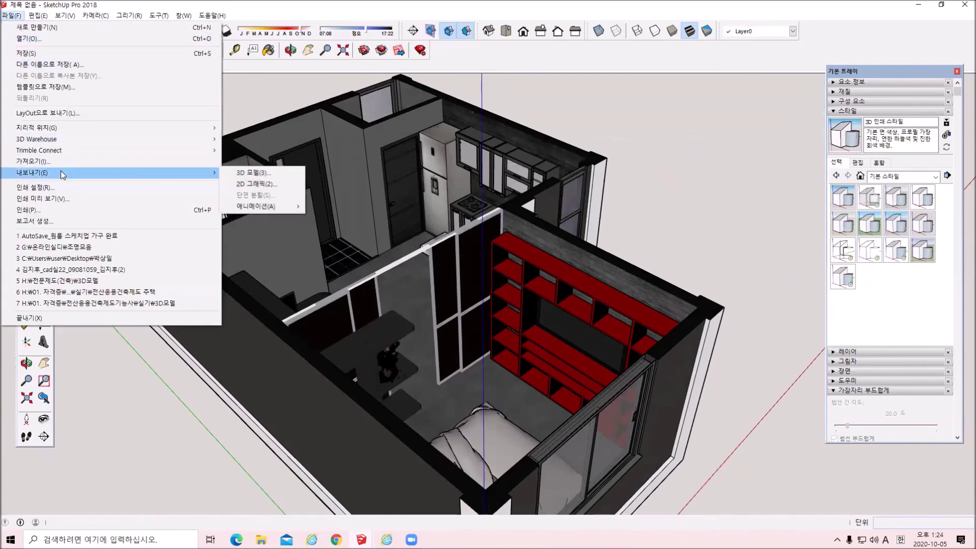
click(277, 185)
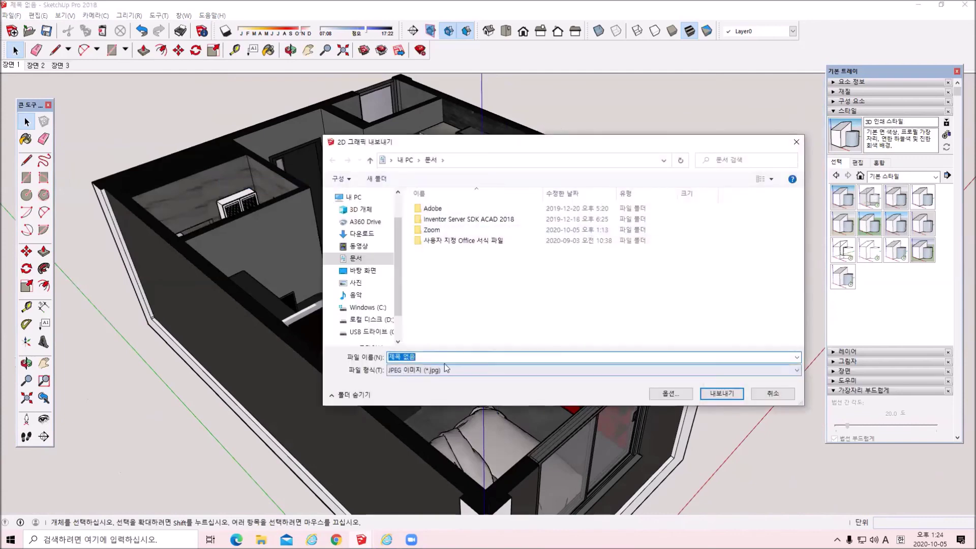
click(369, 332)
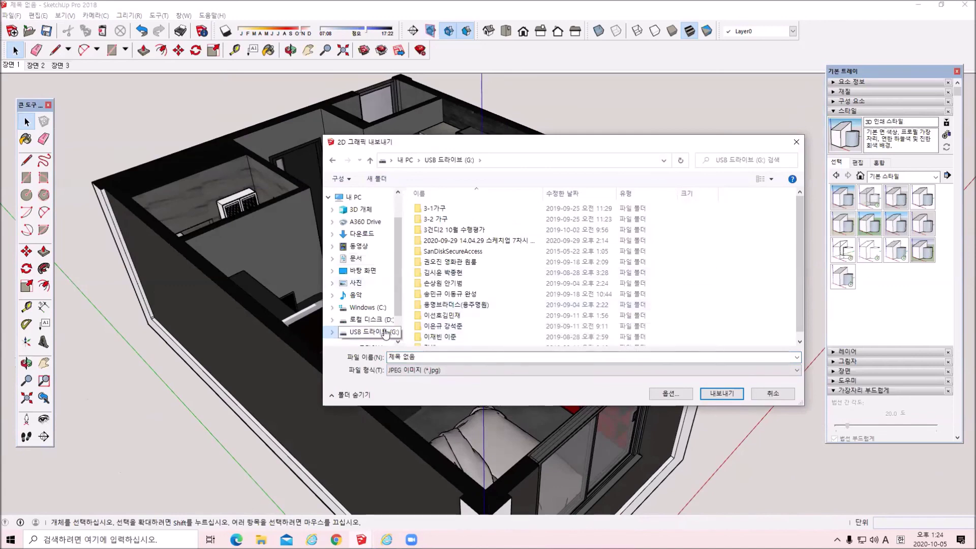
click(406, 357)
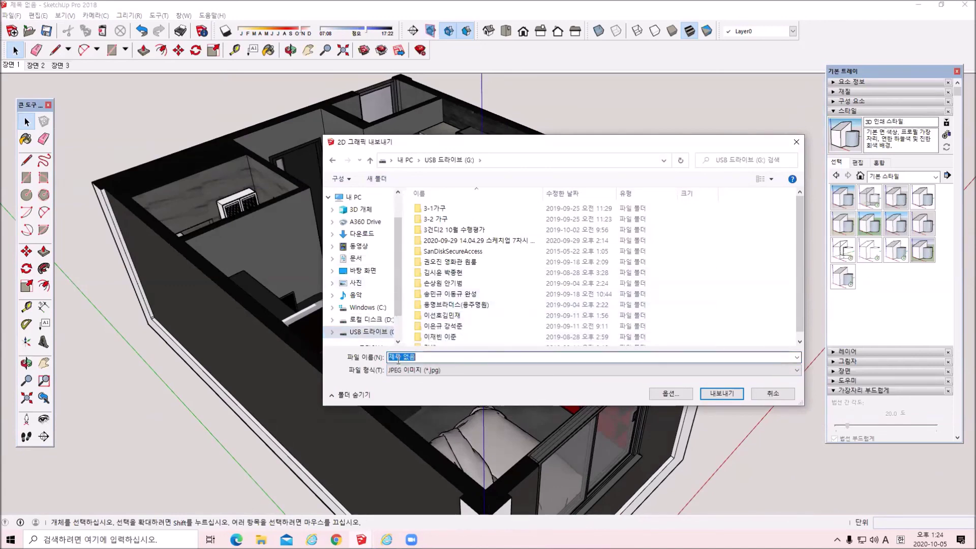
text(dnjs)
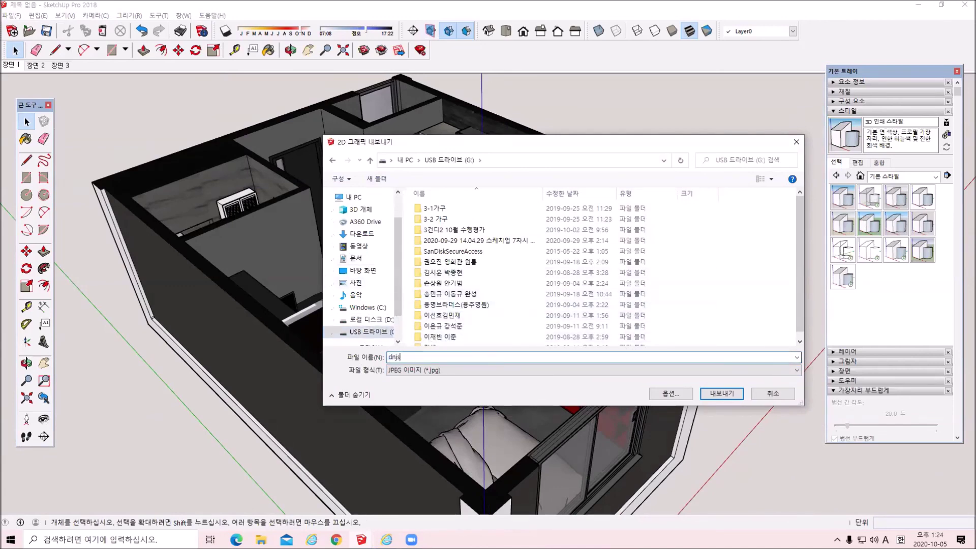
key(Hangul)
text(원룸)
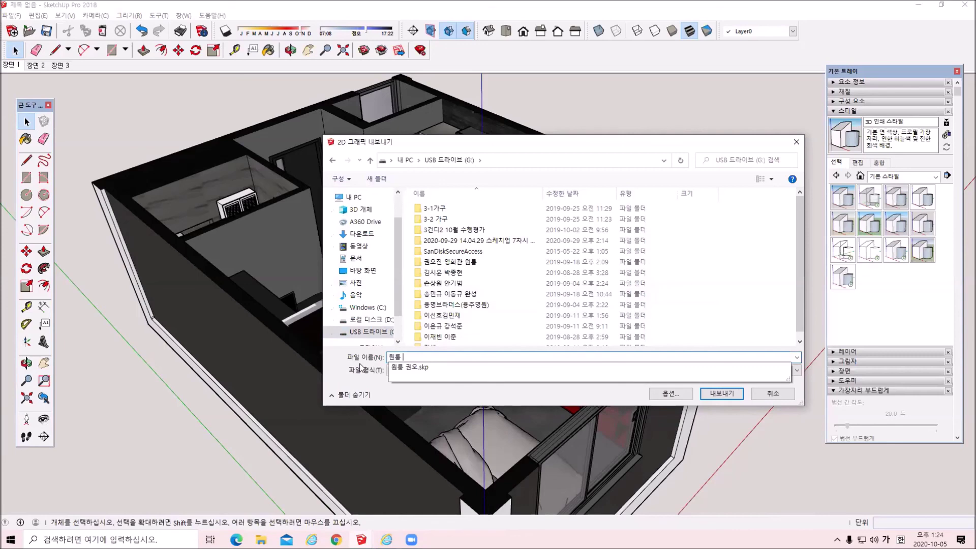
text(한귀옥01)
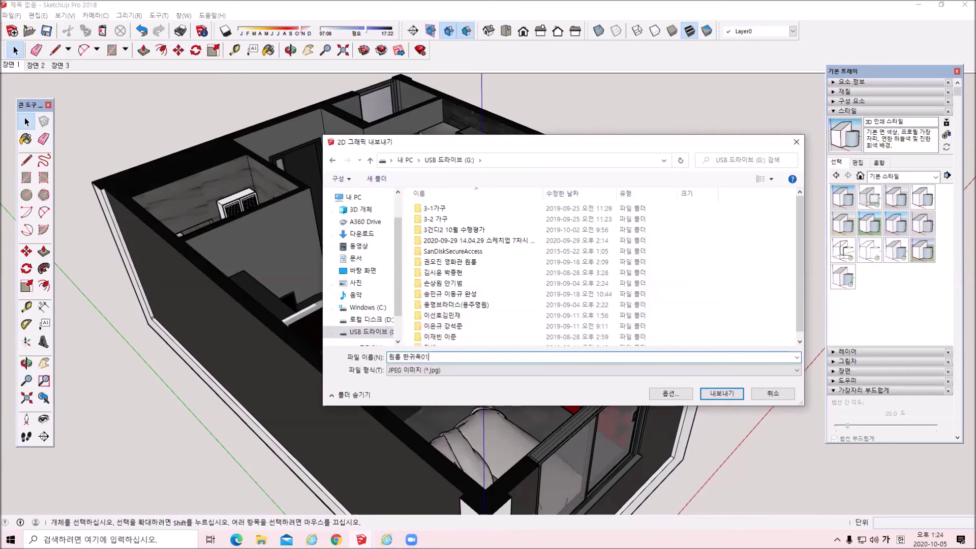
Step: Accept the 1916×865 JPEG options and export the image
click(669, 394)
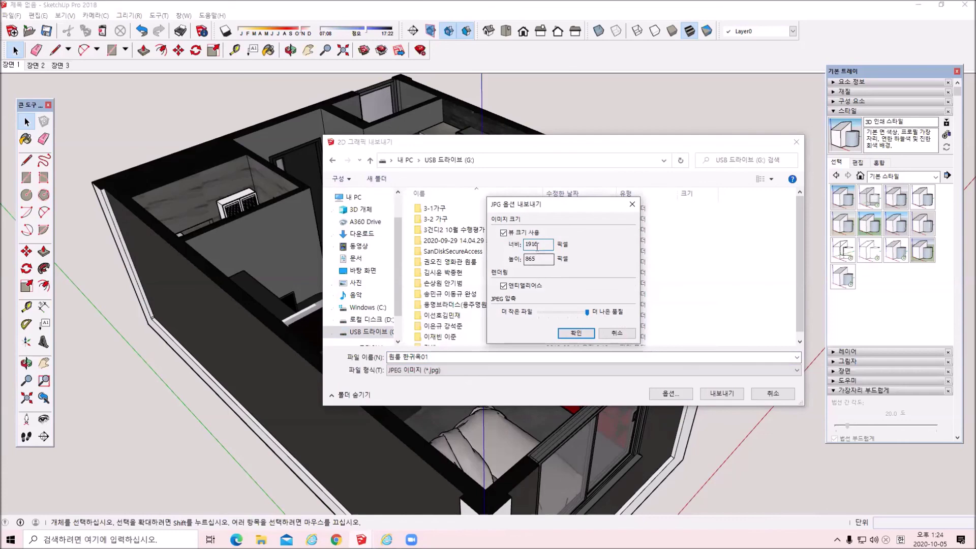
click(576, 332)
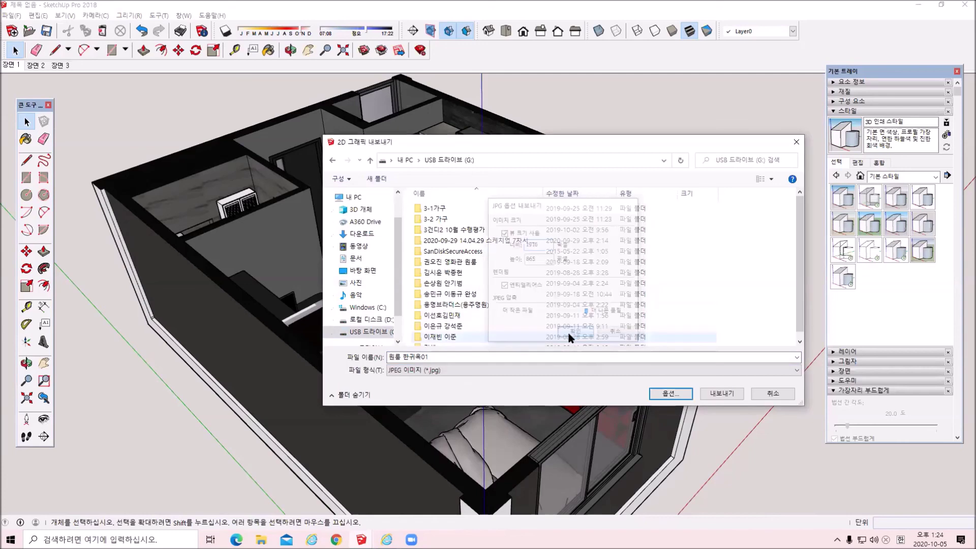
click(721, 393)
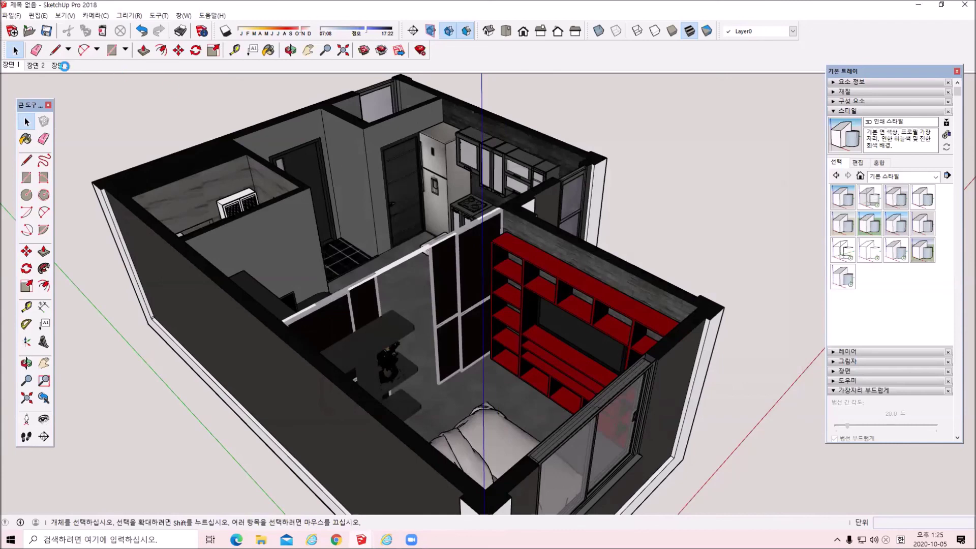
Step: Orbit and zoom to inspect the bedroom, bathroom and tiled entrance hall up close
key(o)
drag(437, 403, 343, 323)
key(space)
scroll(343, 321, up, 5)
middle_drag(343, 321, 669, 235)
scroll(670, 234, up, 2)
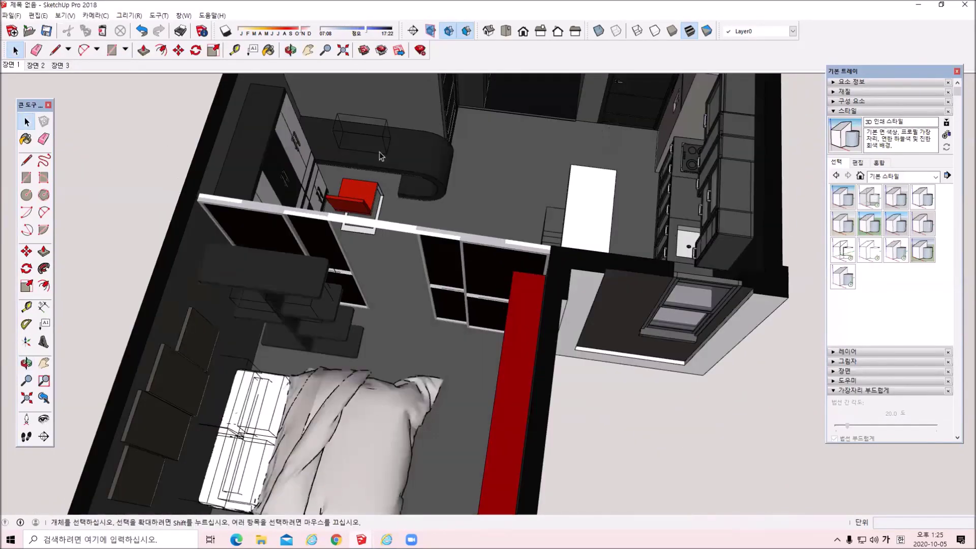
scroll(486, 208, down, 3)
middle_drag(486, 208, 398, 286)
scroll(398, 286, up, 5)
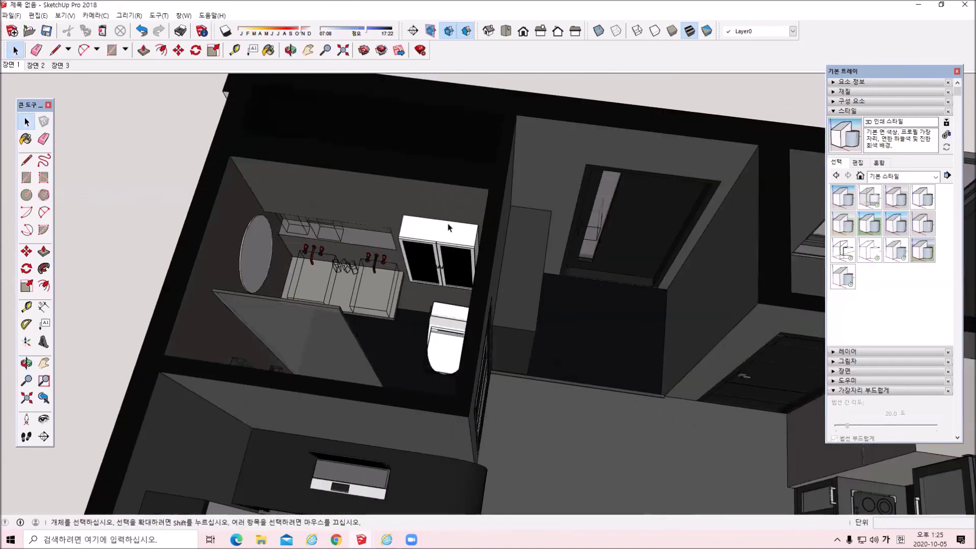
middle_drag(543, 344, 463, 188)
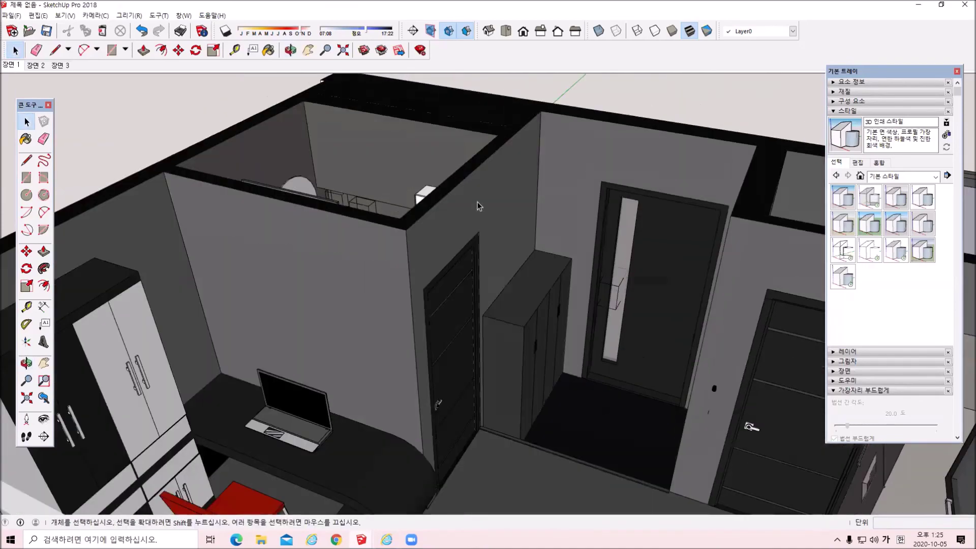
click(13, 16)
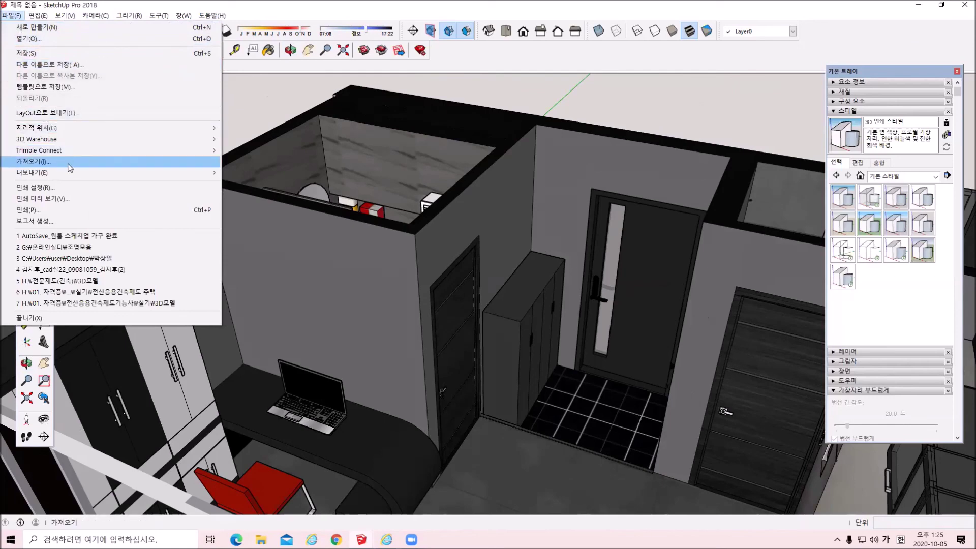
Step: Start Save As with the file type set to SketchUp Version 2015 (*.skp)
click(50, 65)
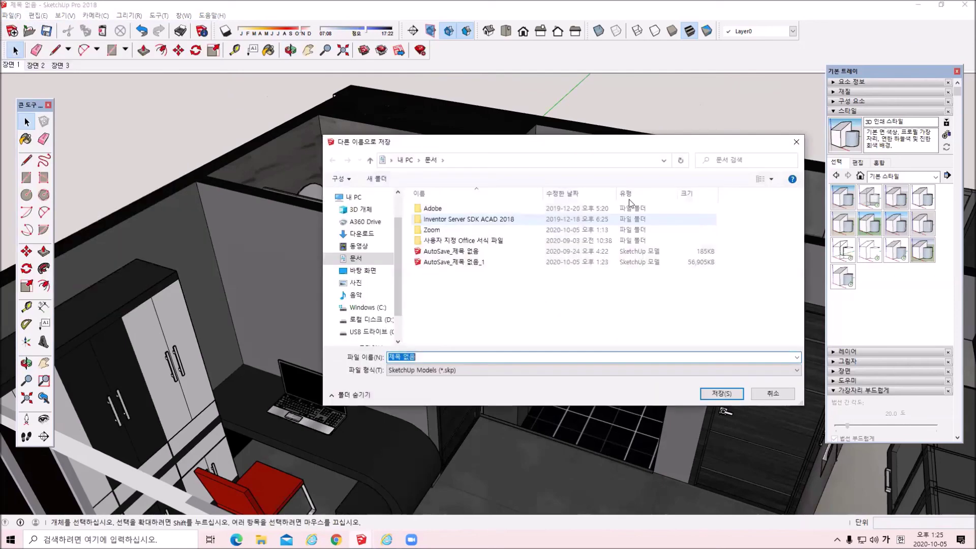
click(467, 369)
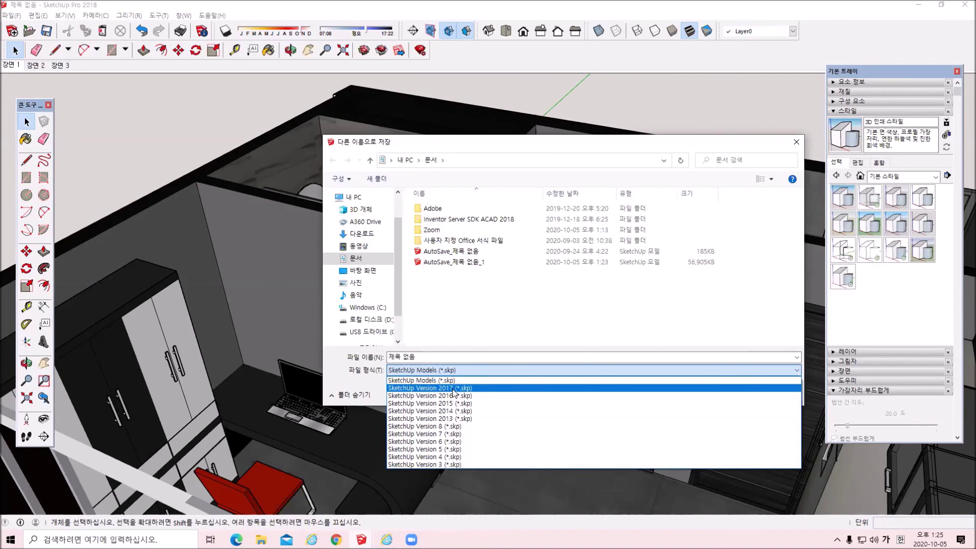
click(450, 404)
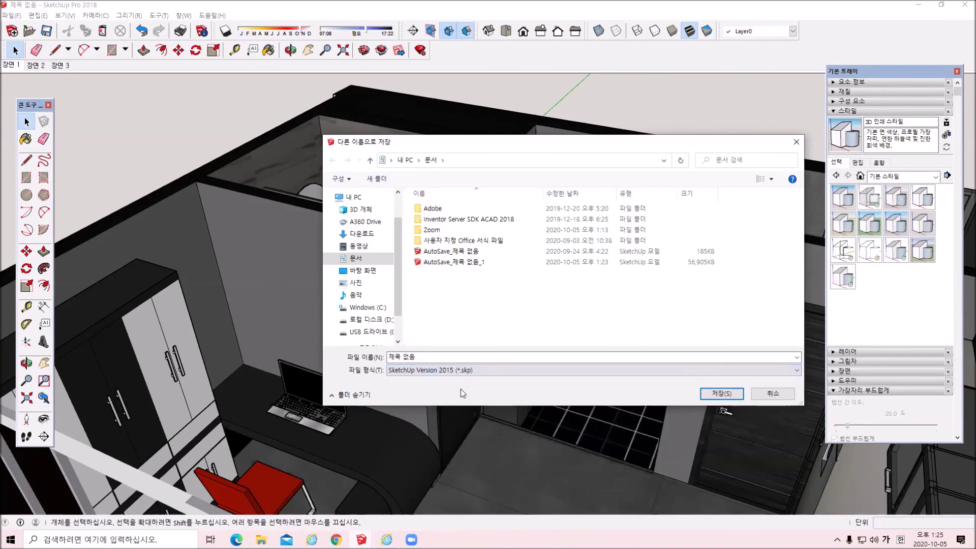
click(427, 357)
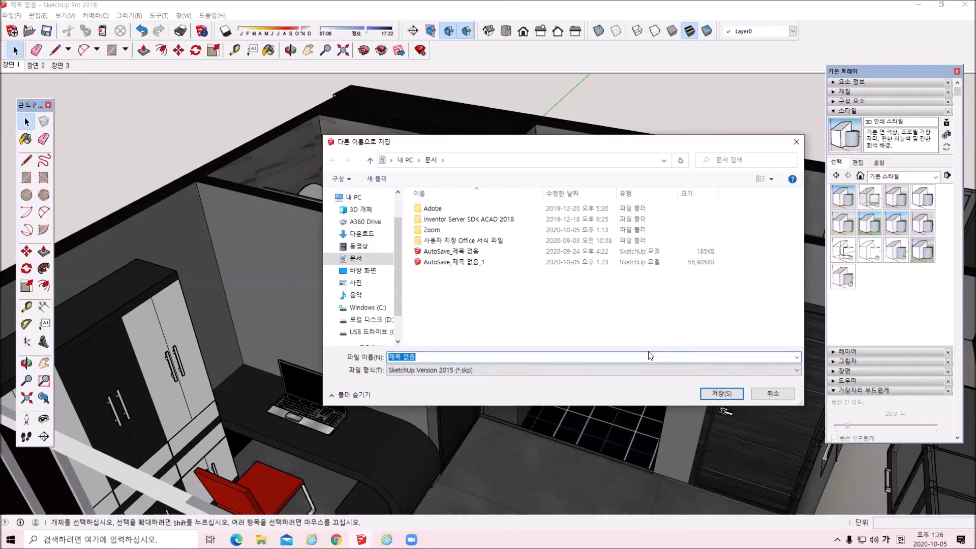
Step: Cancel the Save As dialog and shift the view toward the bedroom side
click(797, 145)
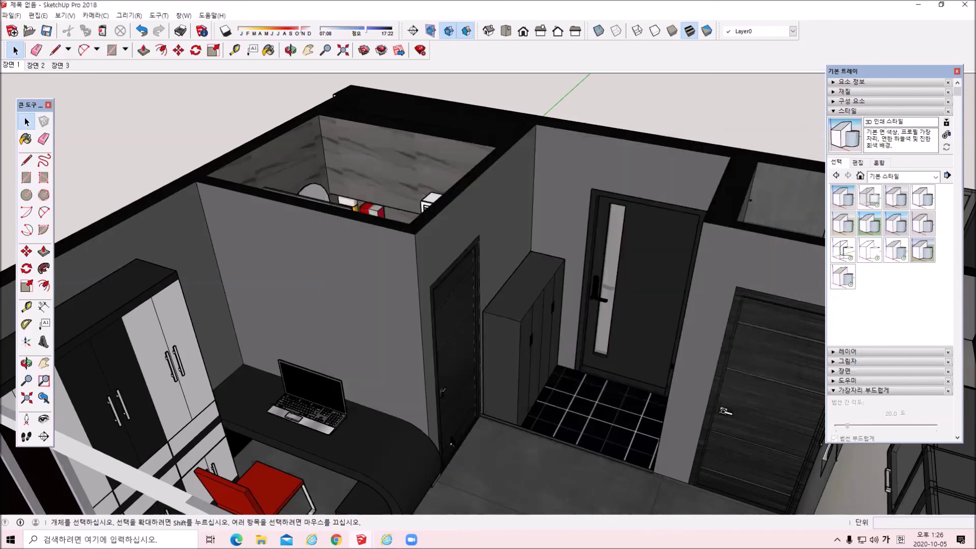
scroll(498, 320, up, 5)
scroll(498, 320, down, 6)
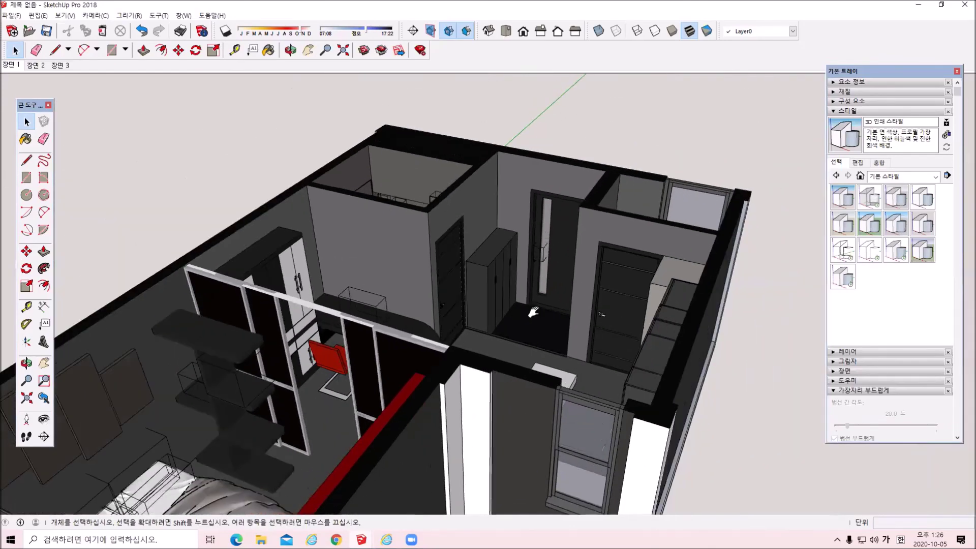
middle_drag(533, 312, 574, 367)
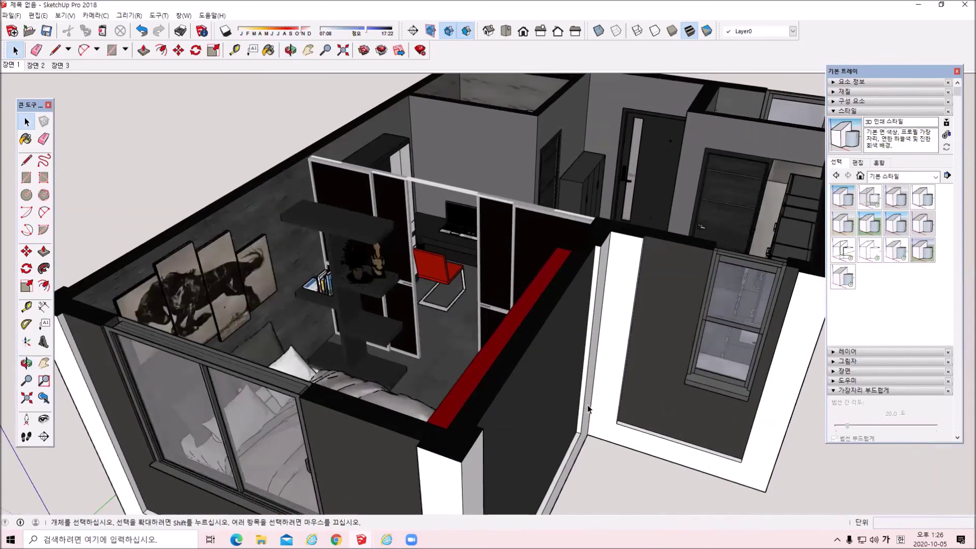